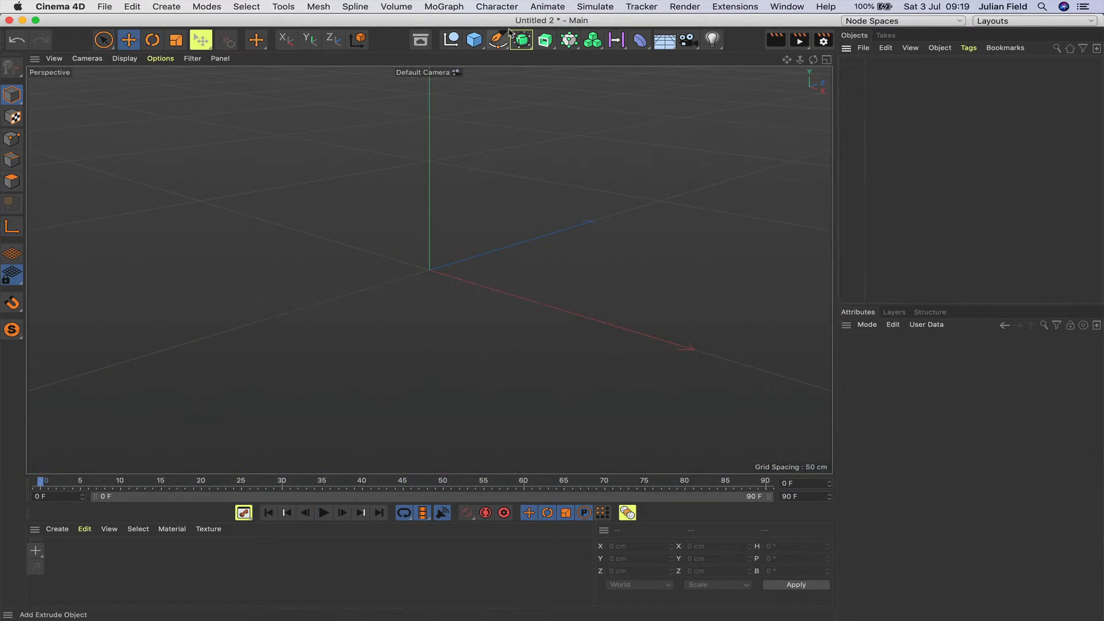
- Add a plane primitive with 20 width segments and 20 height segments
left_click_drag(474, 46, 521, 61)
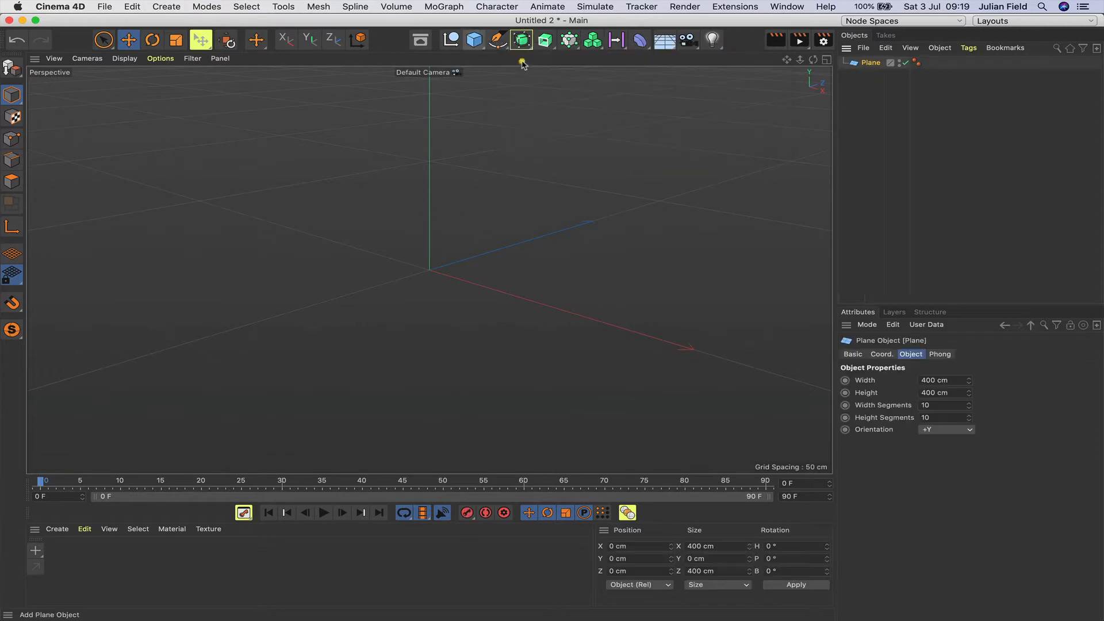
double_click(936, 405)
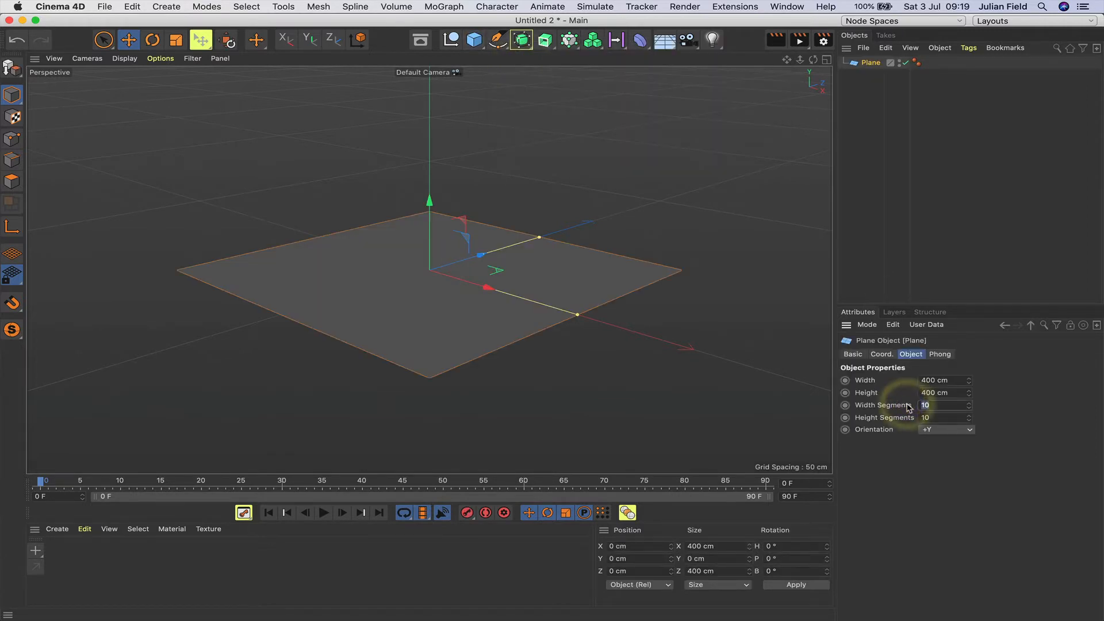
type("20")
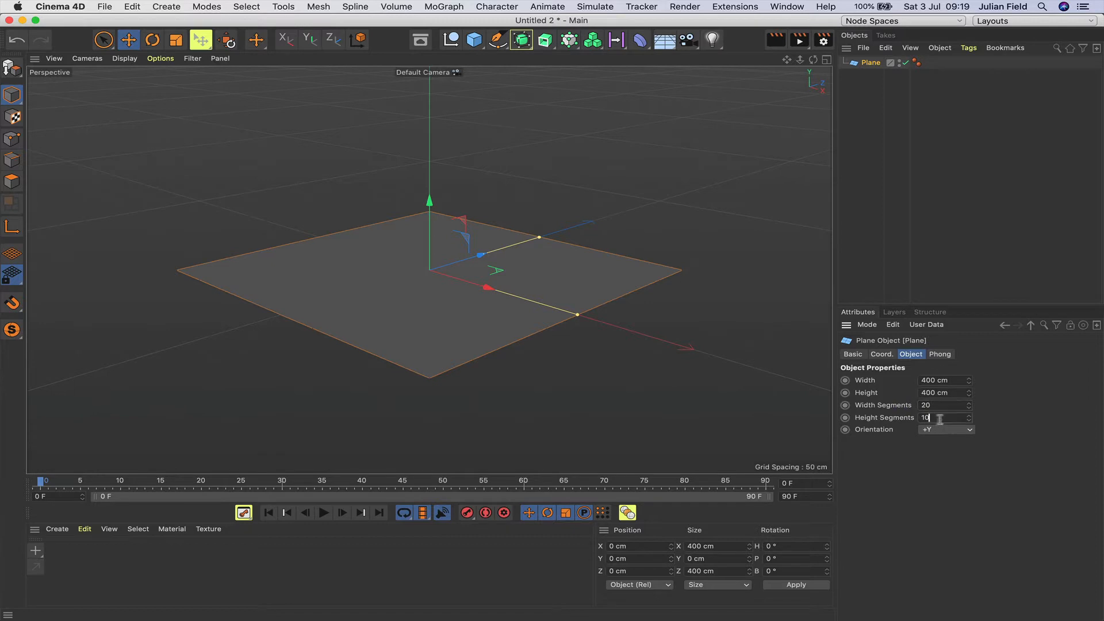
double_click(927, 418)
type("20")
left_click(879, 219)
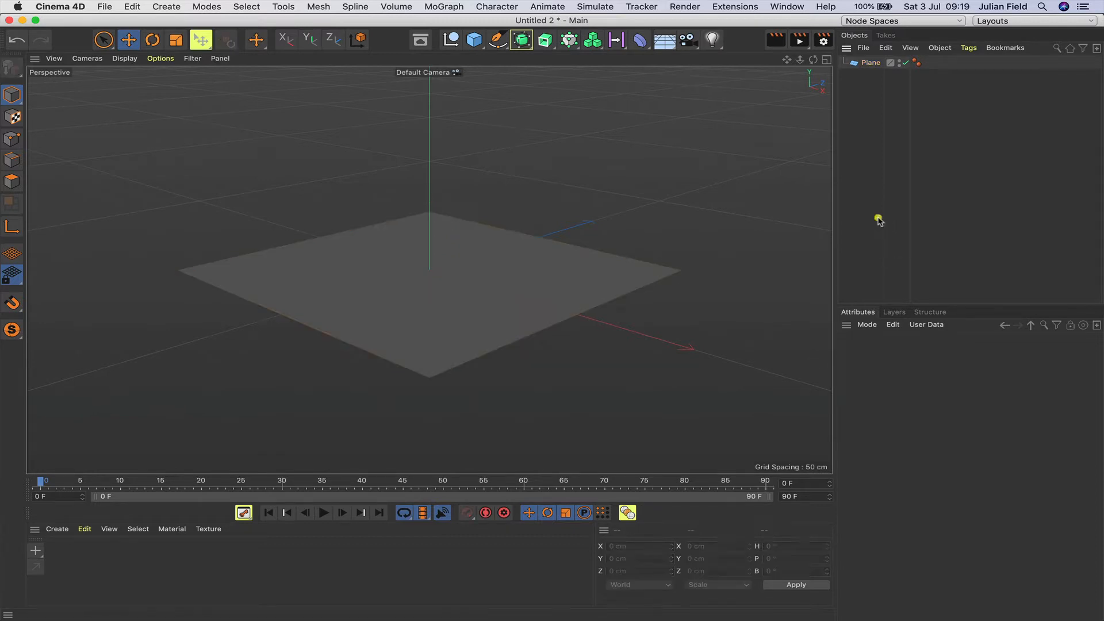
- Add a MoGraph Shader effector and place it below the plane in the object hierarchy
left_click(869, 63)
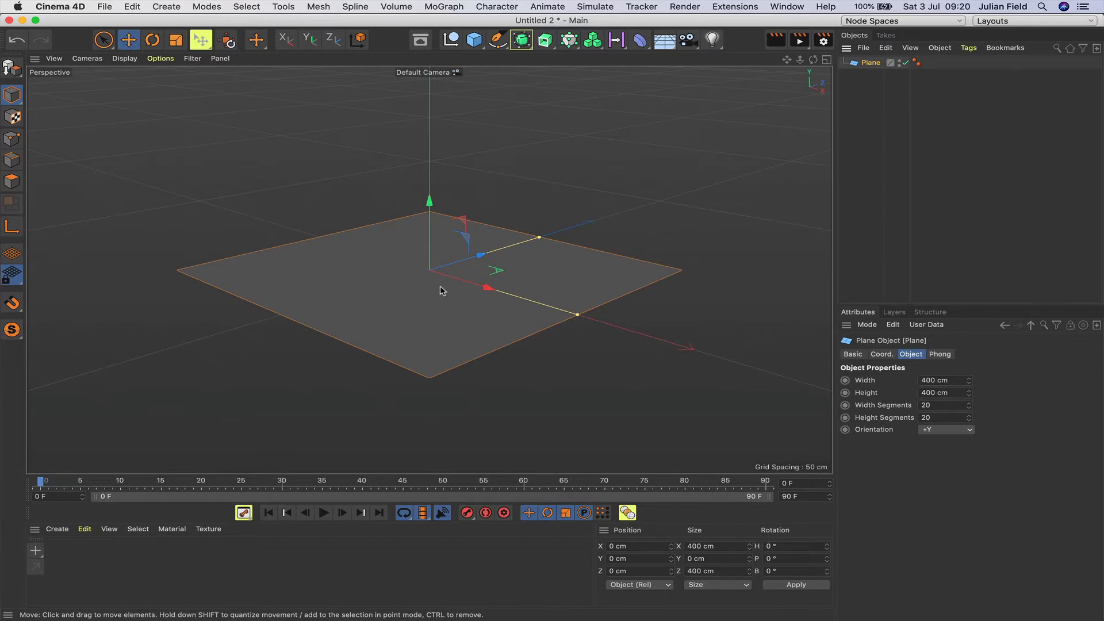
left_click(571, 41)
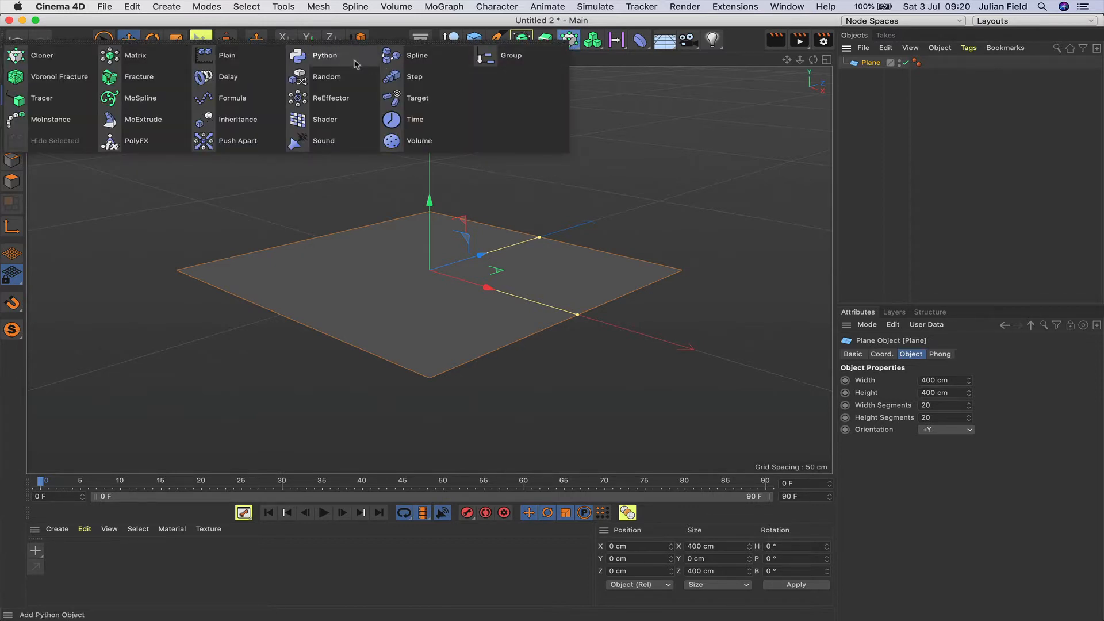
left_click(306, 121)
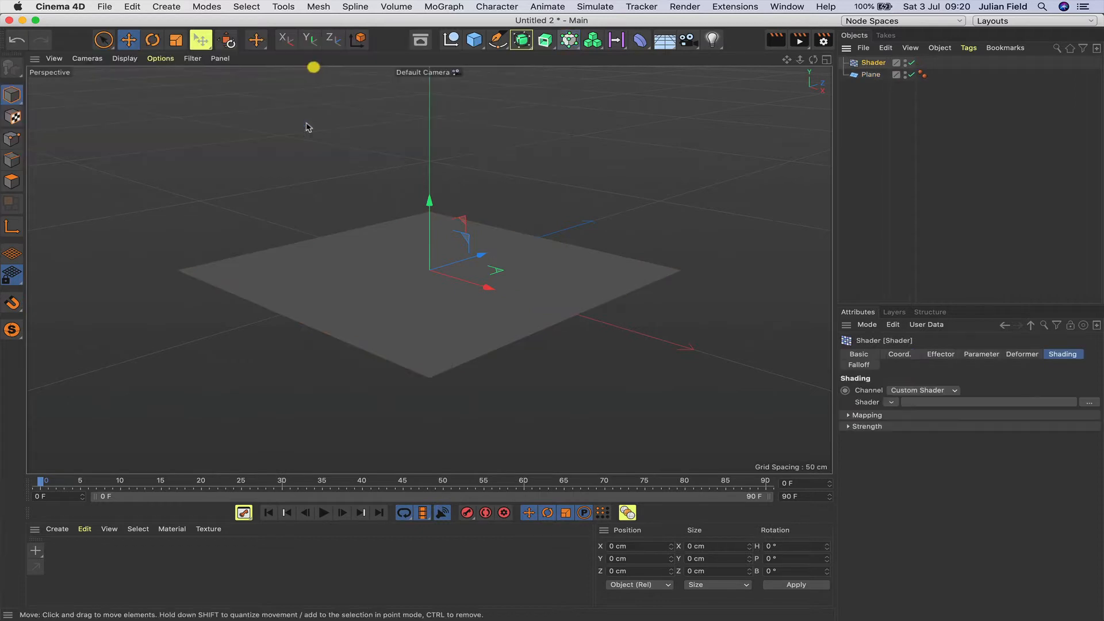
left_click_drag(870, 65, 870, 80)
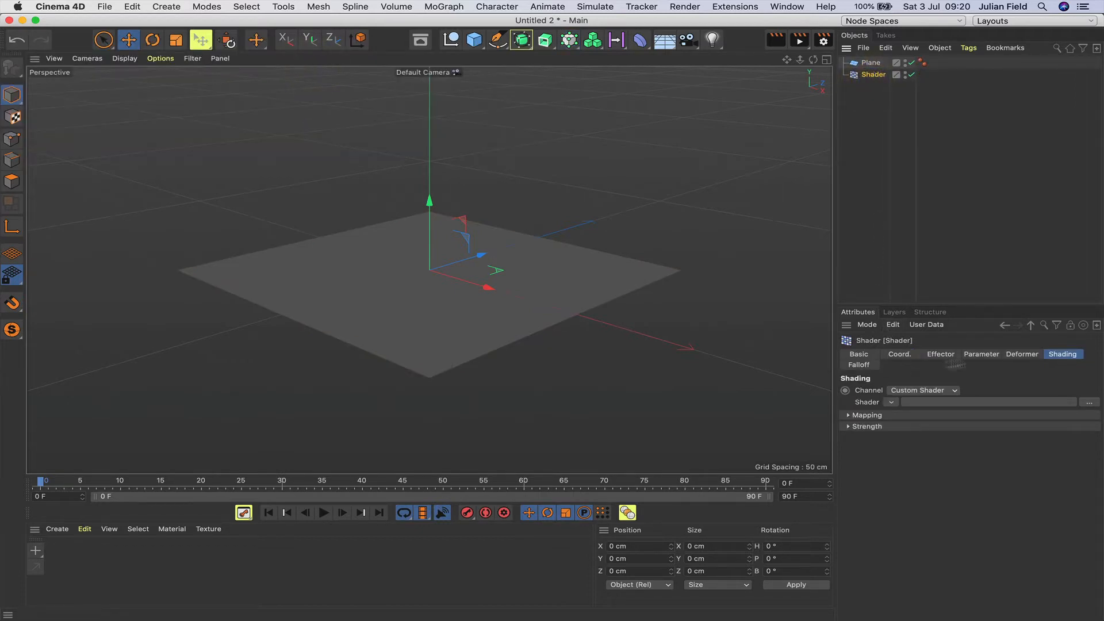
- Assign a Noise shader to the effector's custom shader channel and open the noise settings
left_click(890, 402)
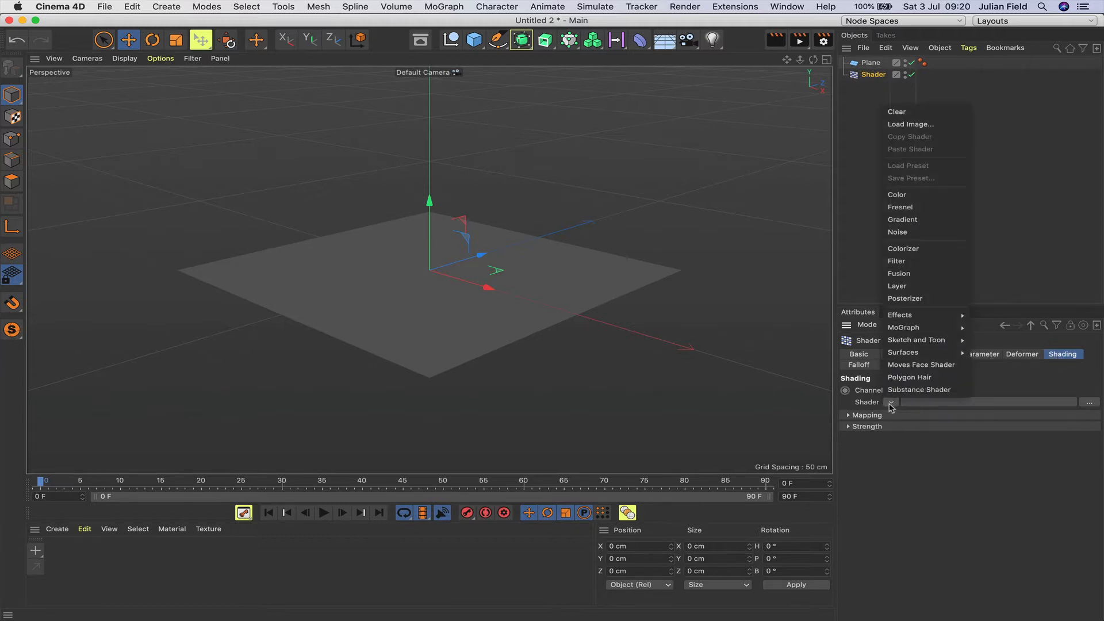
left_click(897, 231)
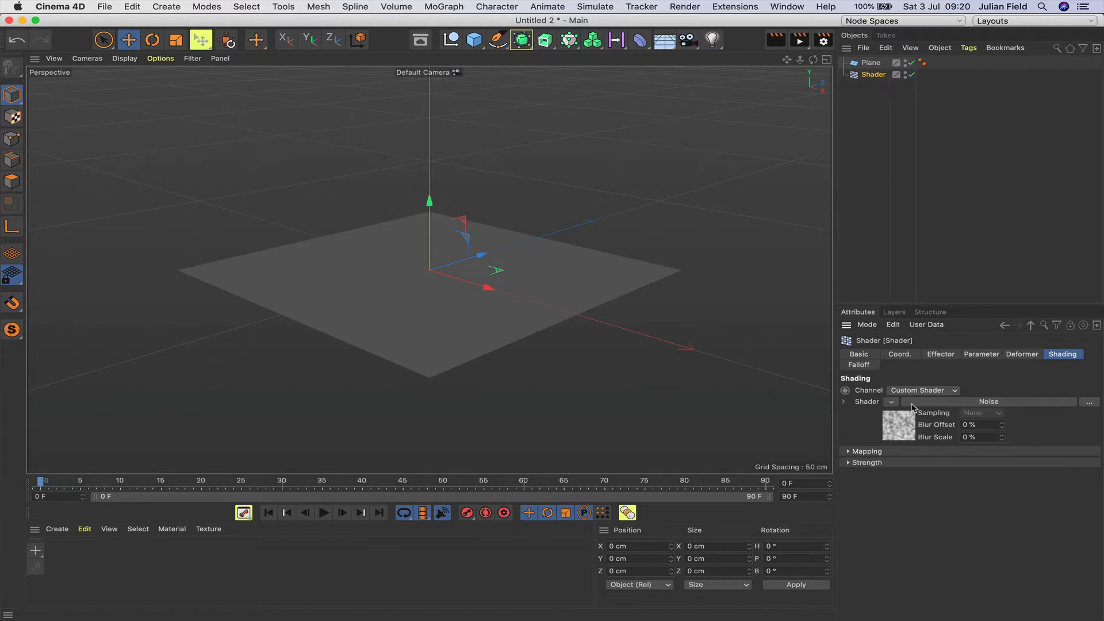
left_click(914, 401)
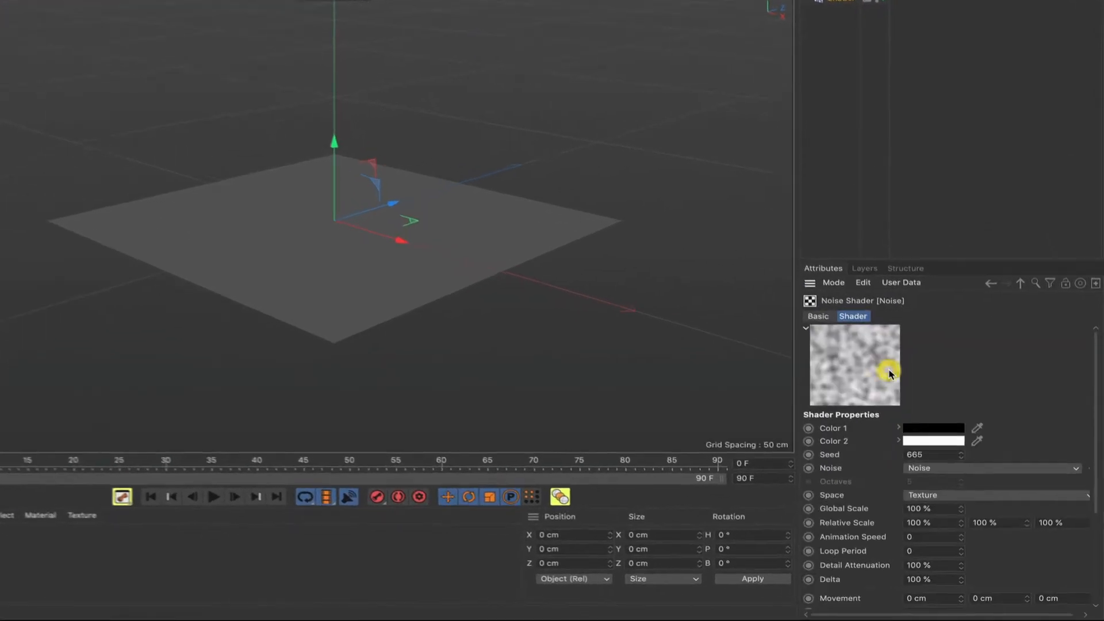
- Set the noise shader's Low Clip to 20% and High Clip to 80%
scroll(1025, 380, "down", 5)
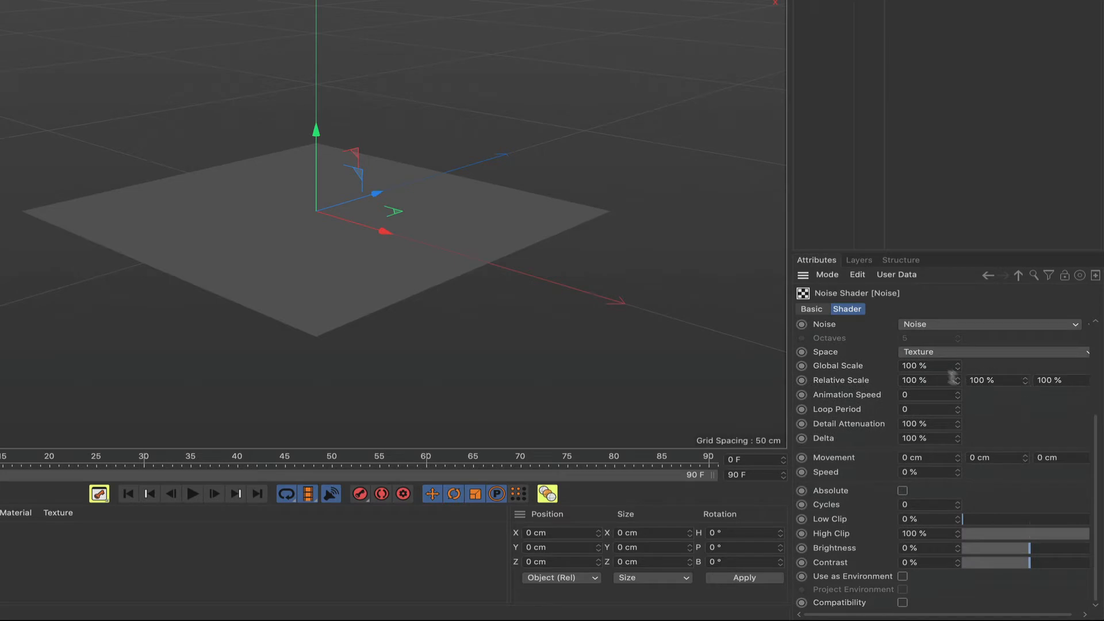
left_click(906, 519)
type("20%")
double_click(914, 534)
type("80")
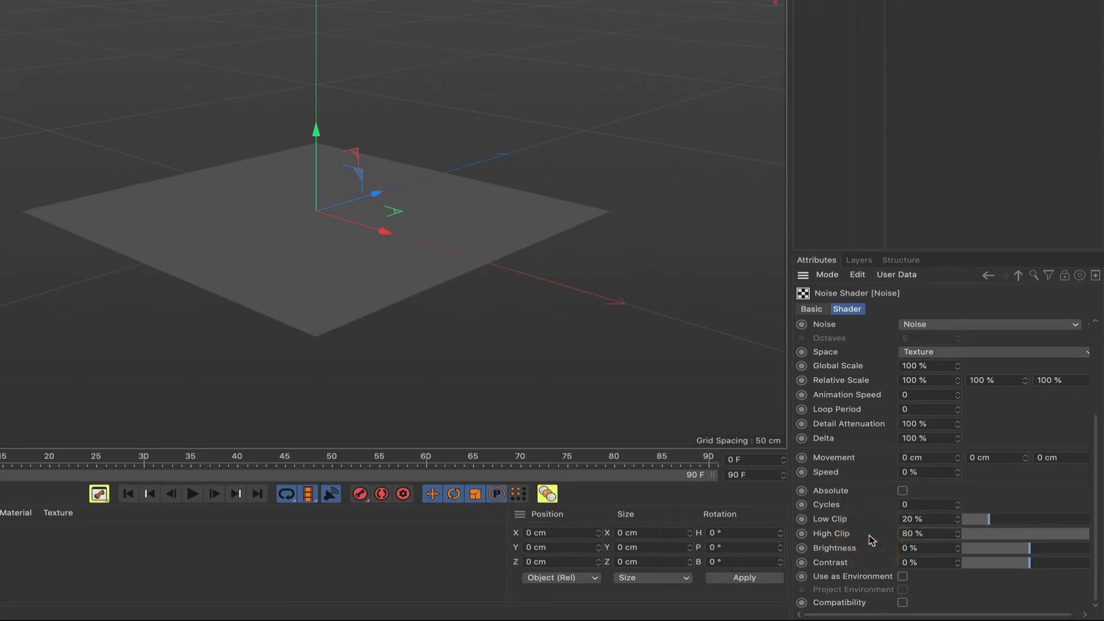
key("Return")
scroll(978, 422, "up", 5)
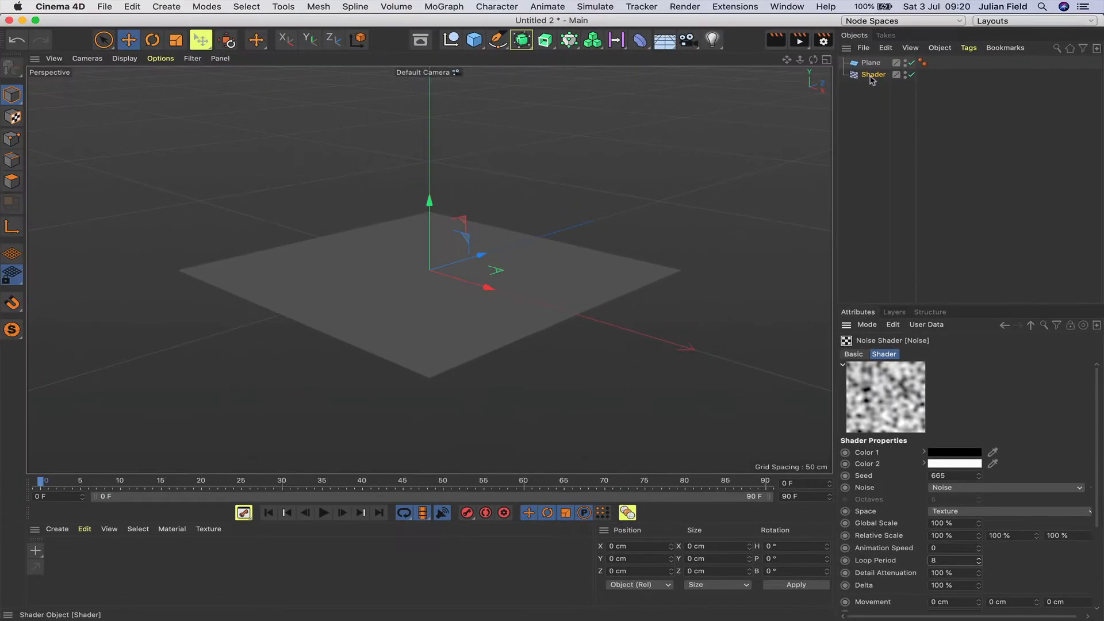
- Nest the Shader effector under the plane and set its deformation mode to Polygon
left_click_drag(870, 77, 874, 67)
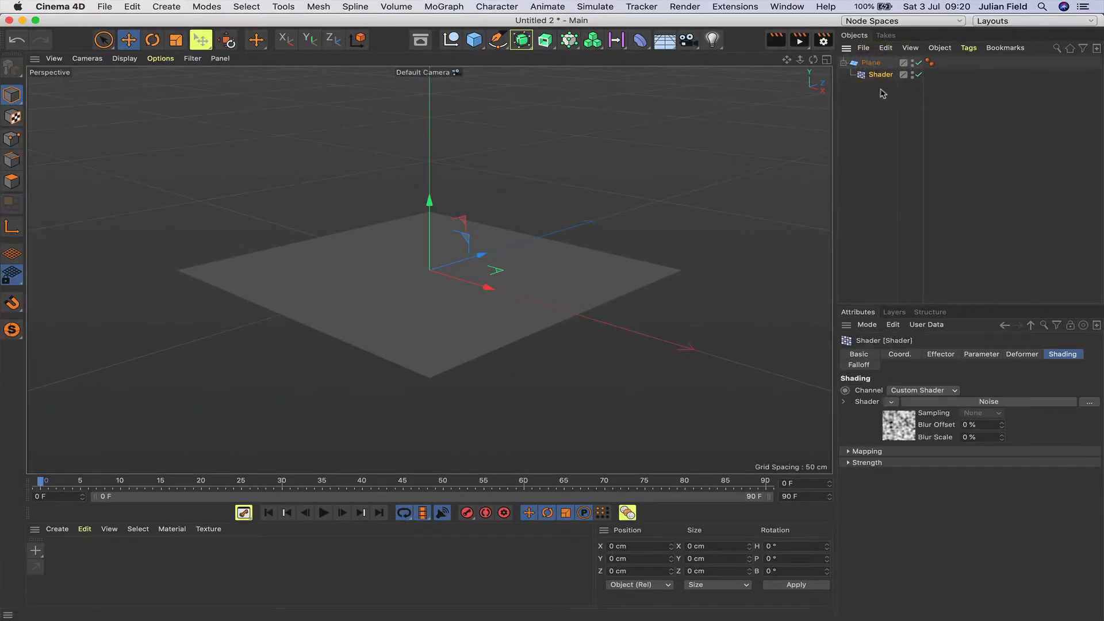
left_click(1022, 354)
left_click(920, 390)
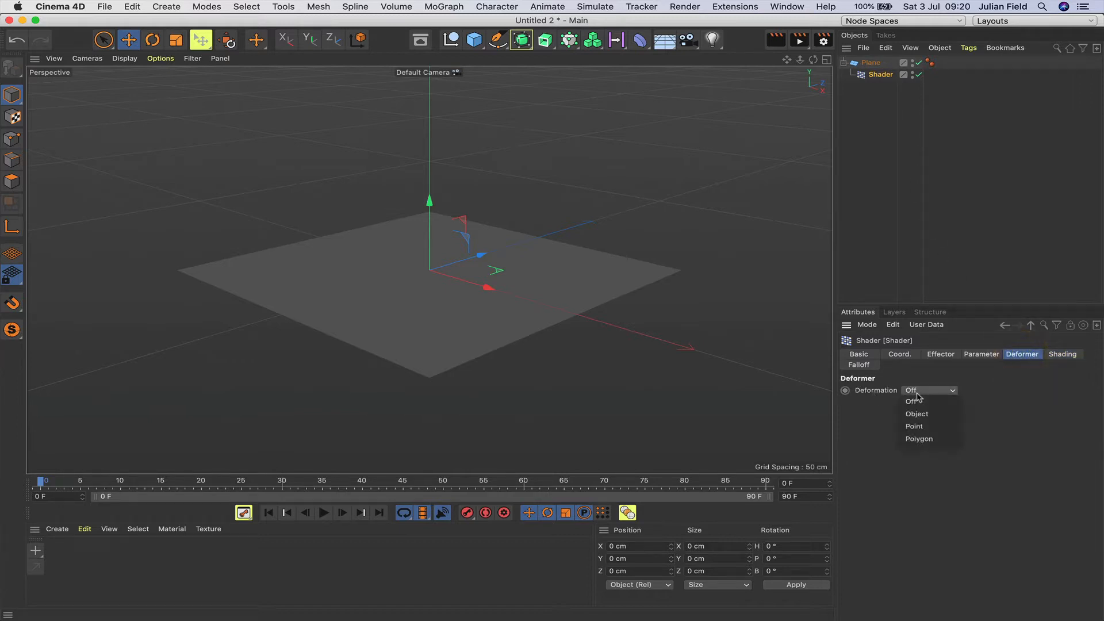
left_click(918, 438)
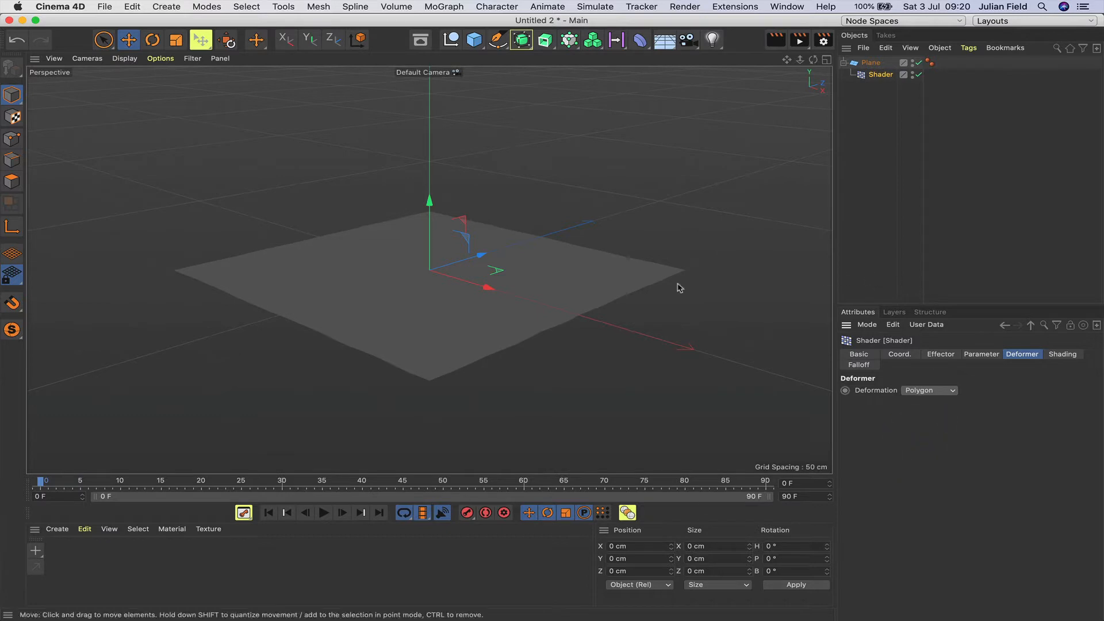
- Turn off the Shader effector's scale transform and enable its position transform
left_click(970, 355)
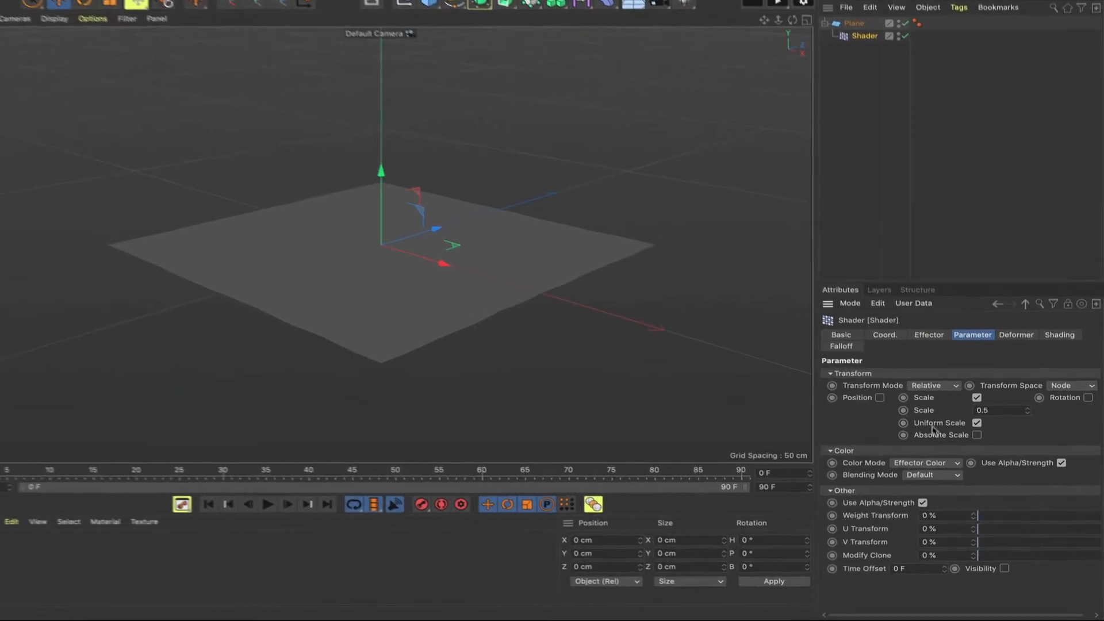
left_click(965, 377)
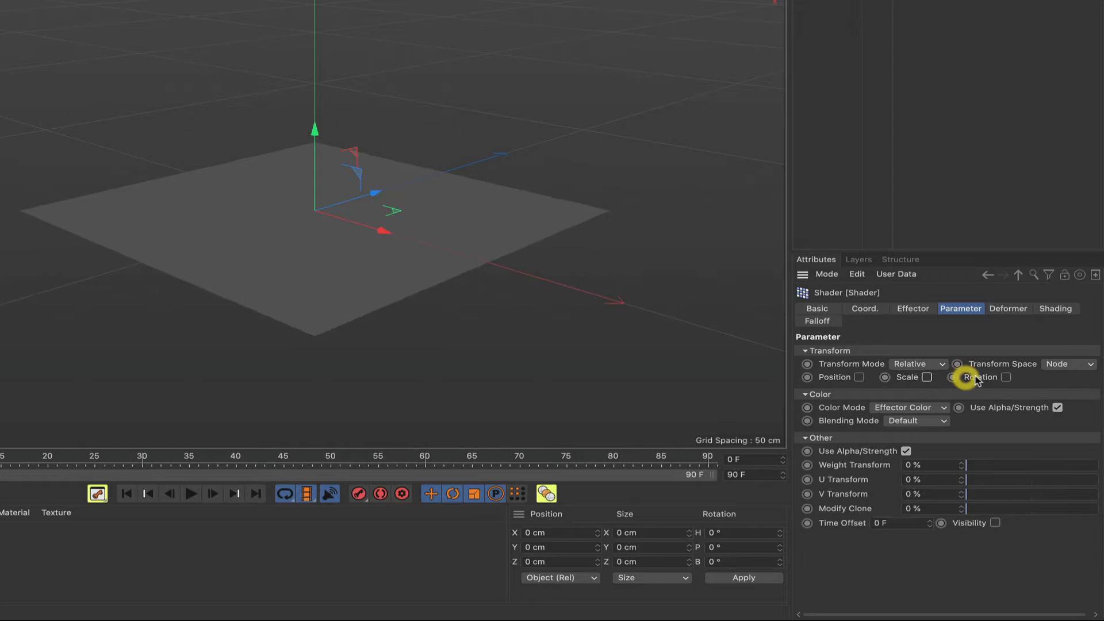
left_click(859, 377)
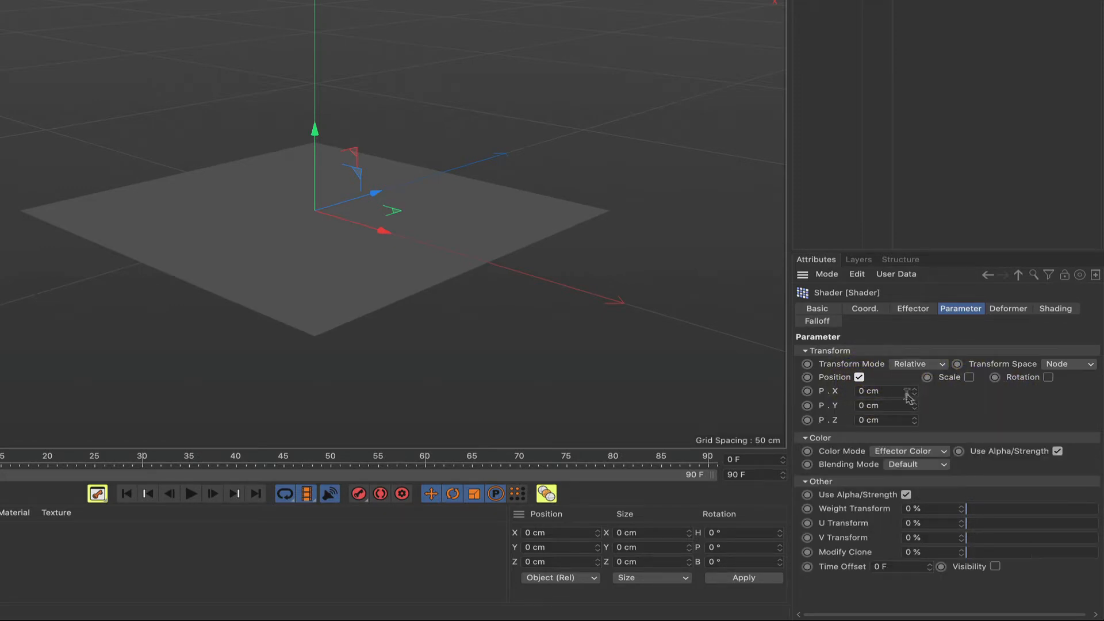
- Try a Y position offset of 5 cm on the Shader effector and return it to 0 cm
double_click(866, 405)
type("5")
key("Return")
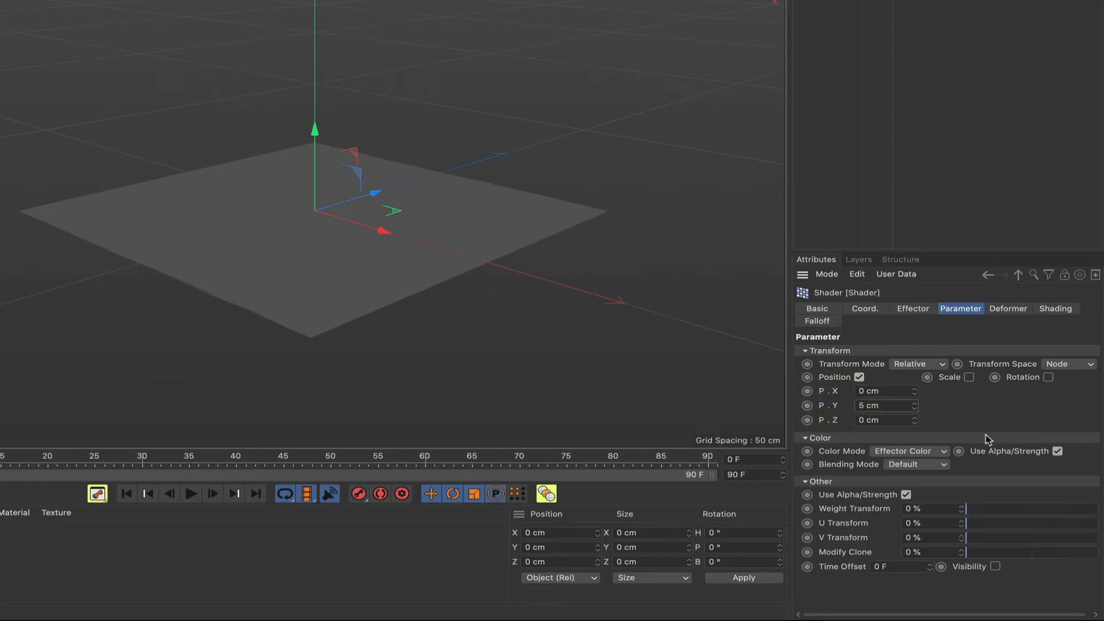
left_click_drag(866, 406, 837, 407)
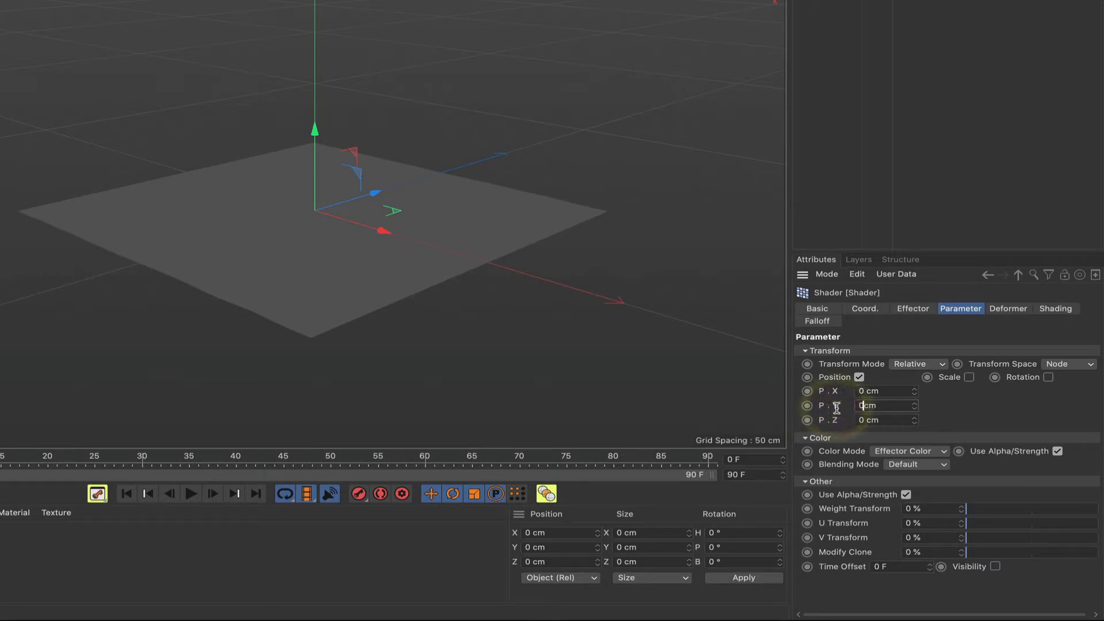
type("0")
key("Return")
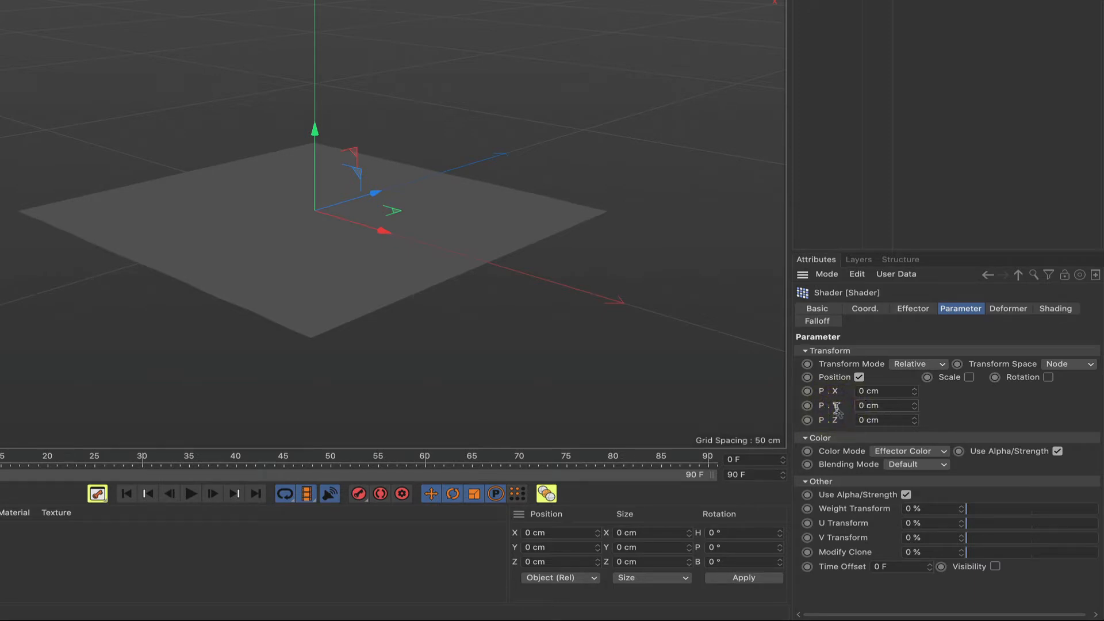
- Set the Shader effector's X position offset to 5 cm
double_click(865, 391)
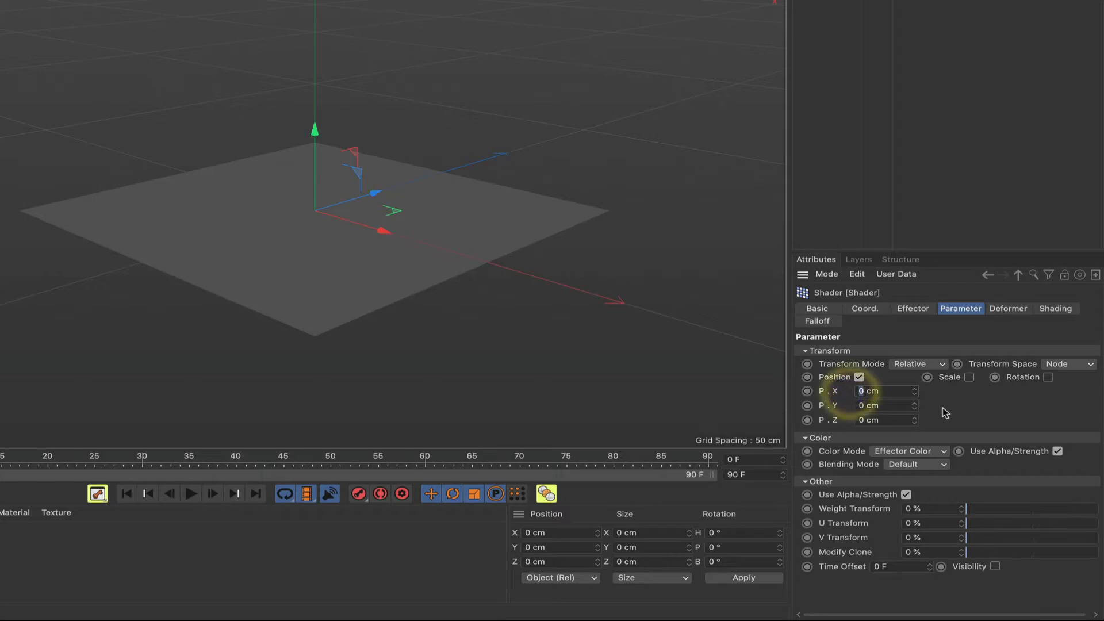
type("5")
key("Return")
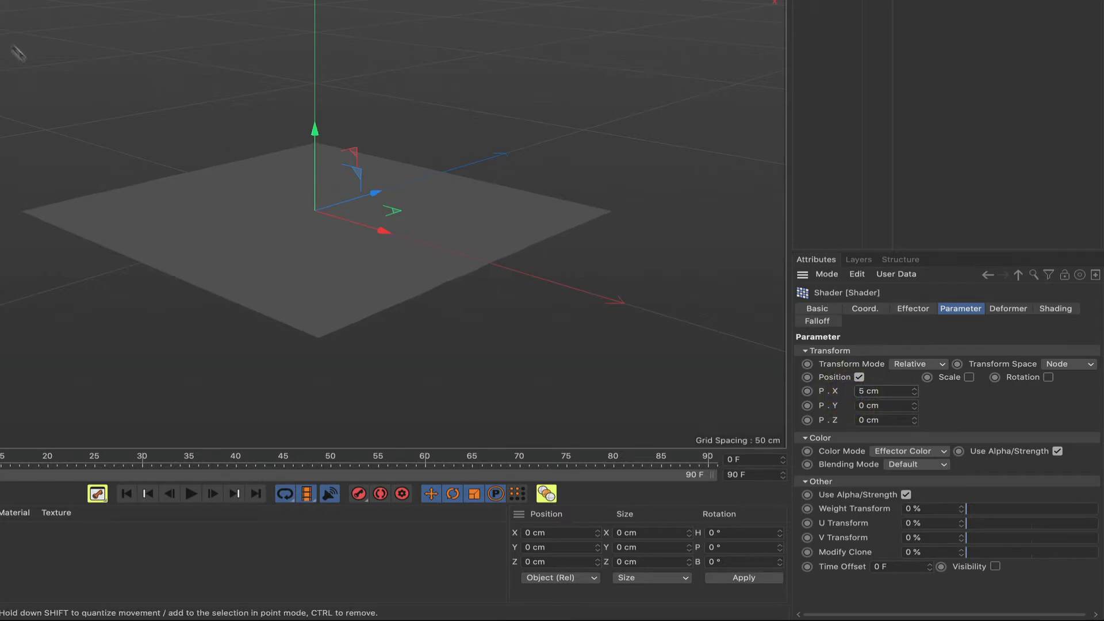
- Switch the viewport display to shading with lines to show the plane's segments
left_click(0, 0)
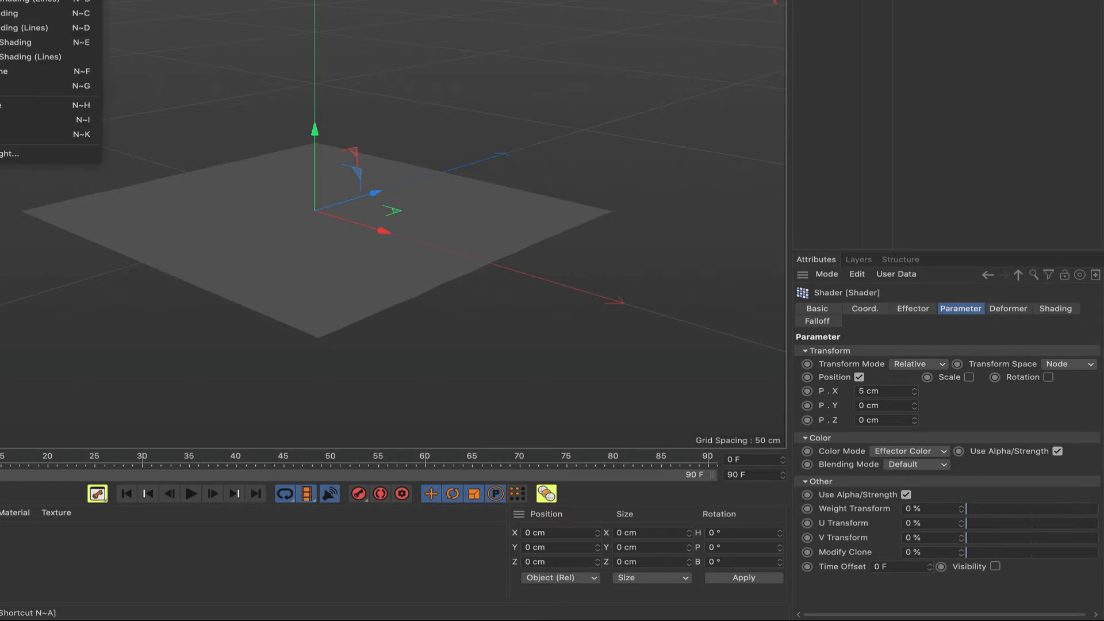
left_click(11, 0)
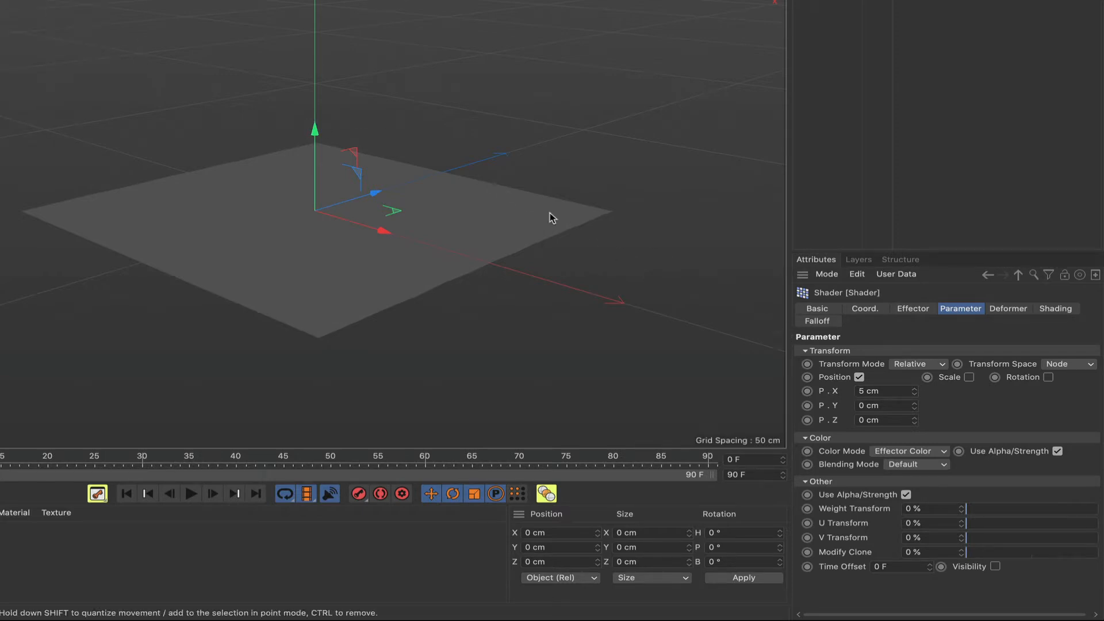
left_click(35, 0)
left_click(52, 3)
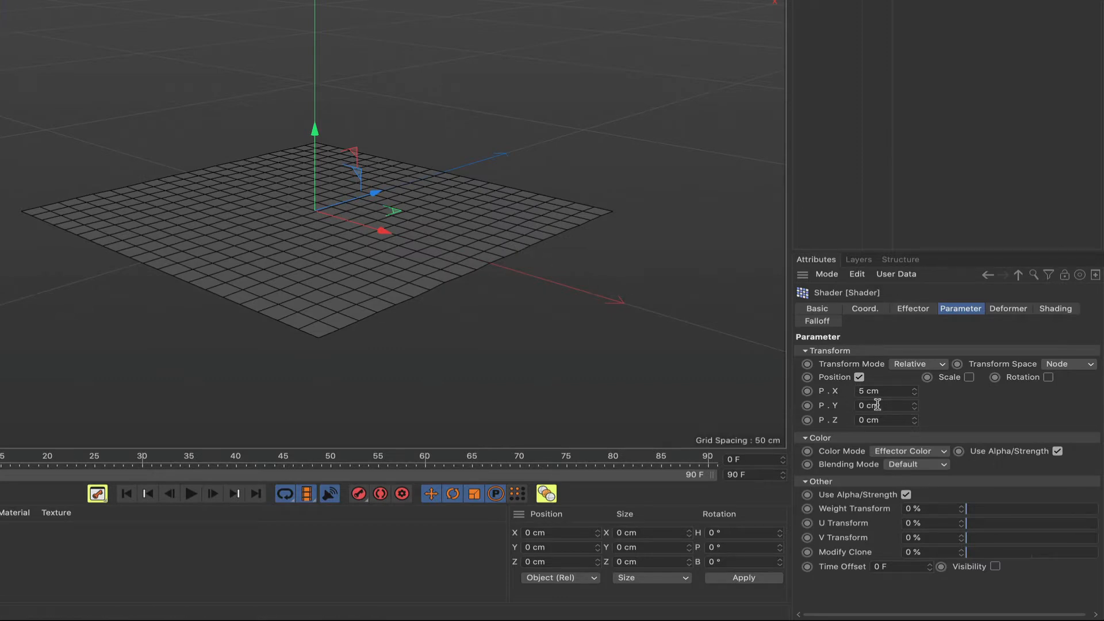
- Try an X position offset of 50 cm and a different Y offset on the effector, undoing each change
left_click_drag(915, 391, 914, 368)
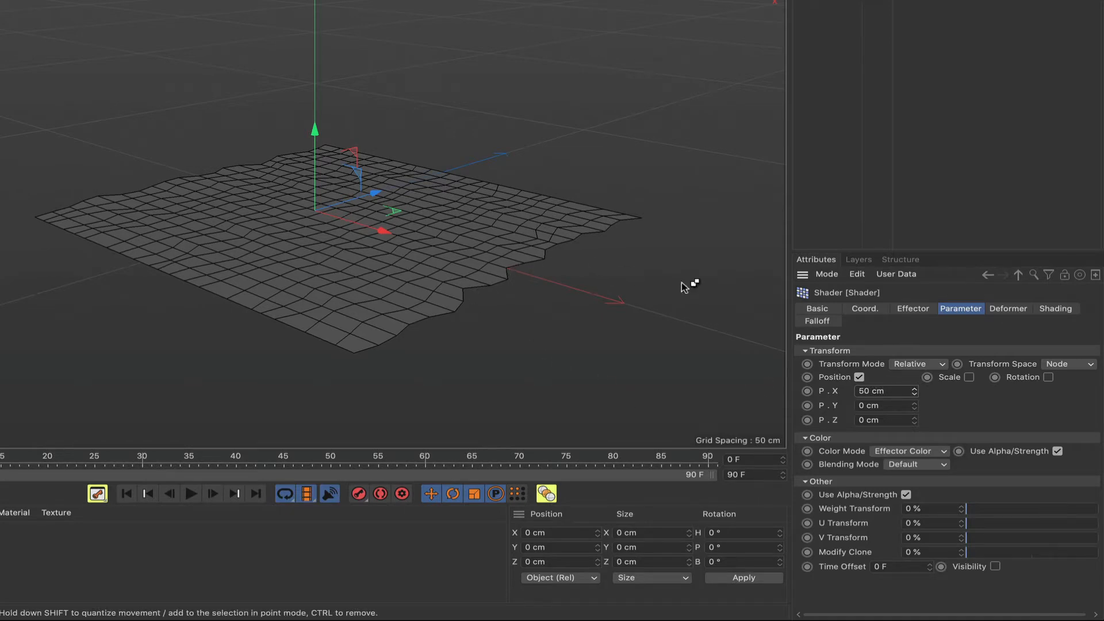
key("ctrl+z")
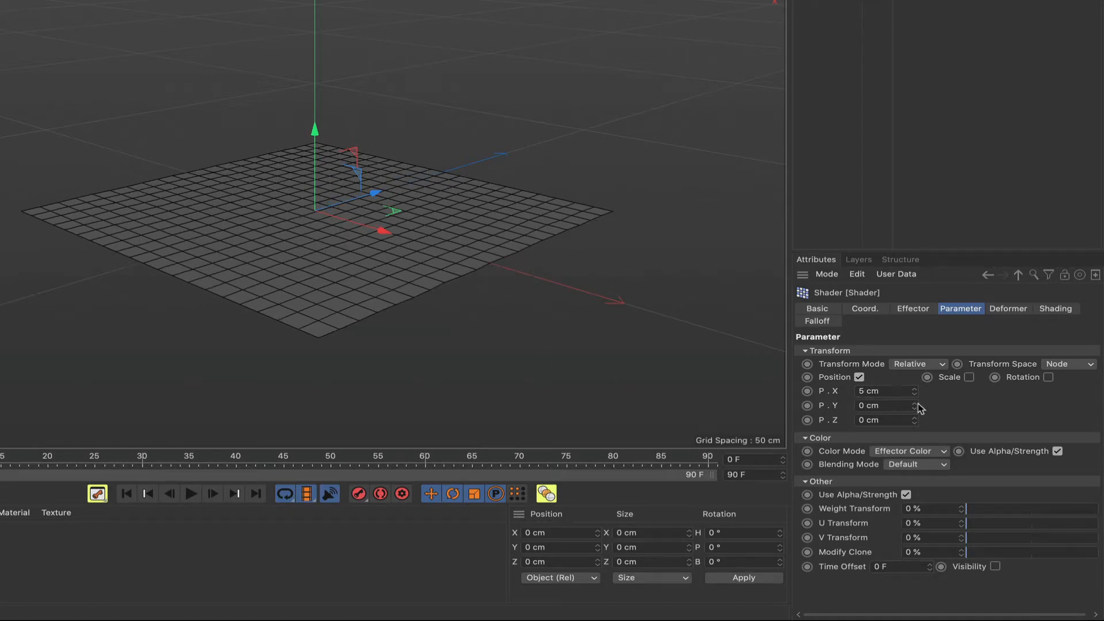
mouse_move(914, 406)
left_mouse_down()
mouse_move(915, 387)
mouse_move(915, 419)
mouse_move(914, 407)
left_mouse_up()
key("ctrl+z")
- Set the effector's Z position offset to 26 cm and toggle the Polygon Normals display in the viewport
left_click(915, 418)
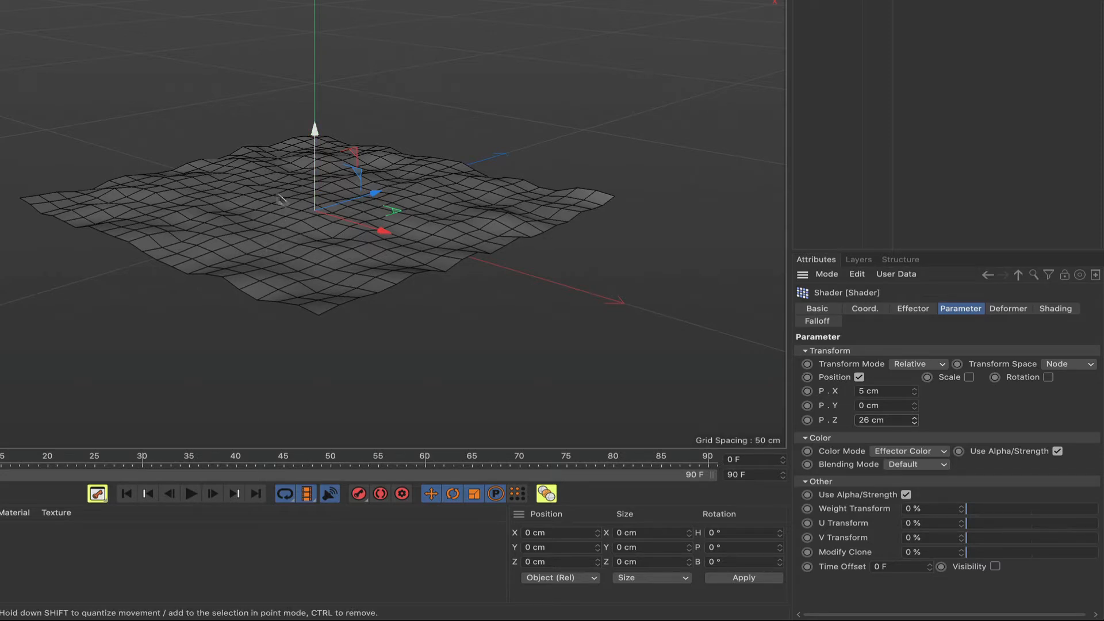
left_click(18, 1)
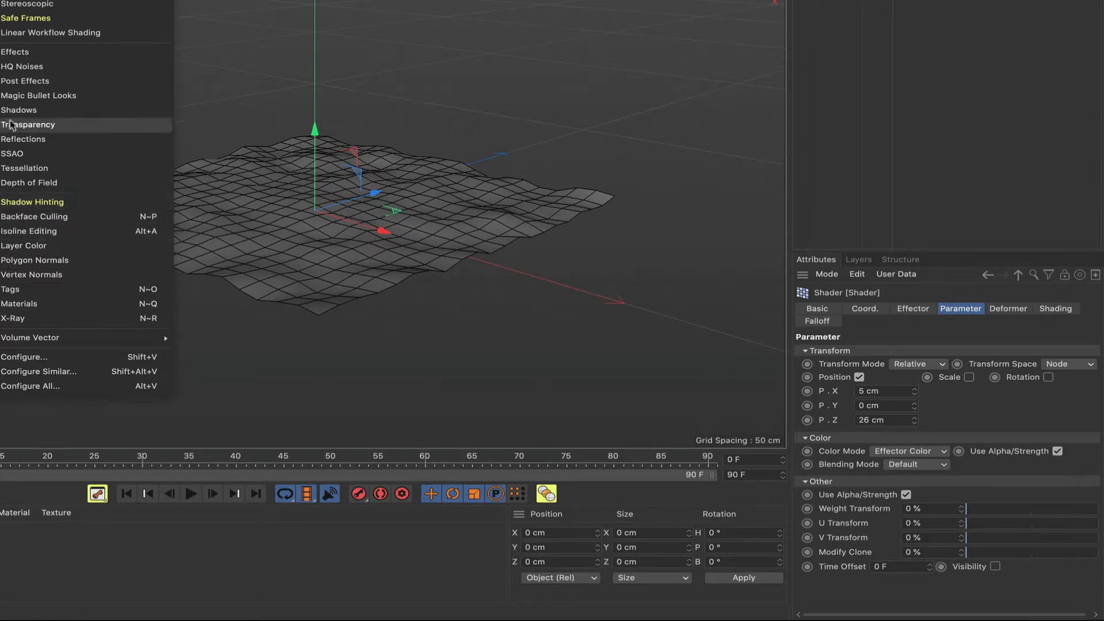
left_click(13, 260)
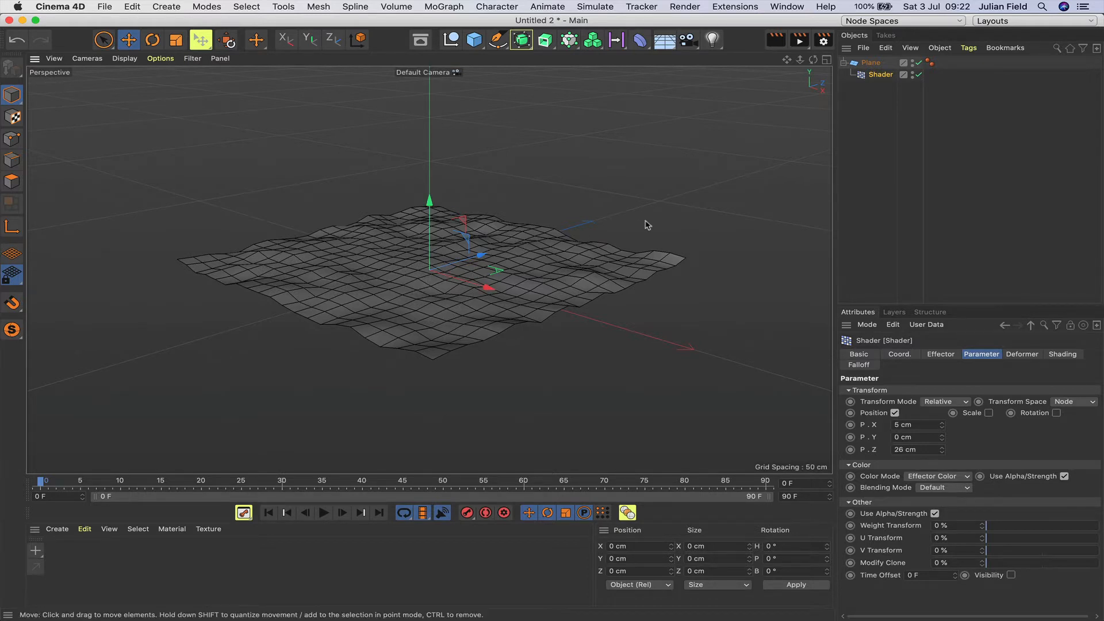
- Make the plane editable while the Shader effector is unparented, and nest the effector under the plane again
left_click_drag(871, 62, 868, 89)
left_click(871, 62)
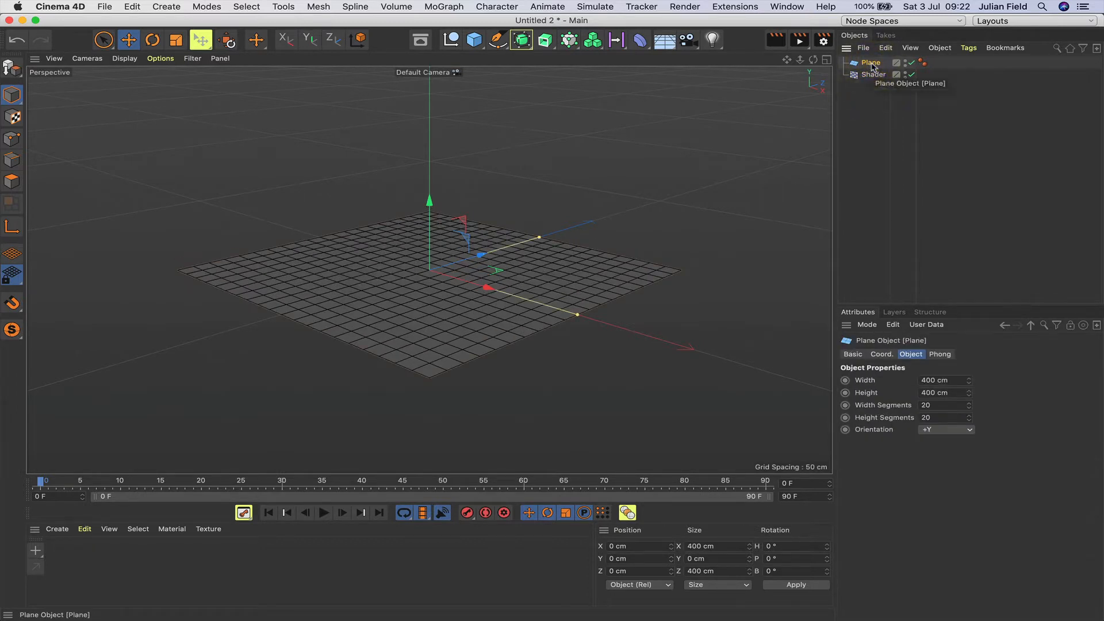
key("c")
left_click_drag(872, 76, 869, 63)
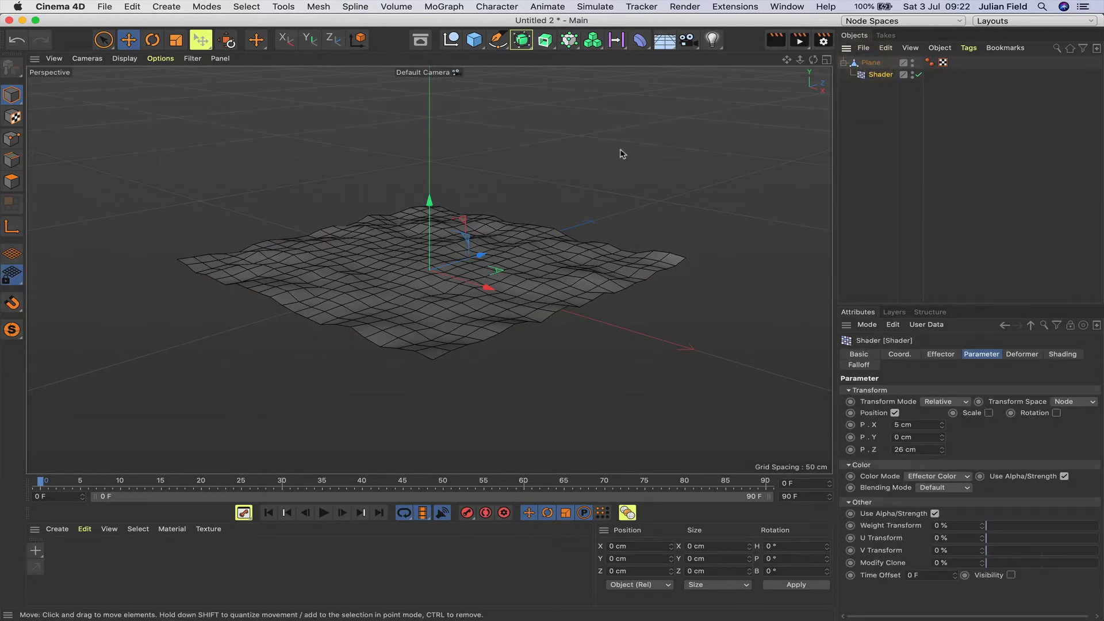
- Switch to polygon mode, compare the plane with and without its selection, and move the Shader effector out from under the plane
left_click(12, 183)
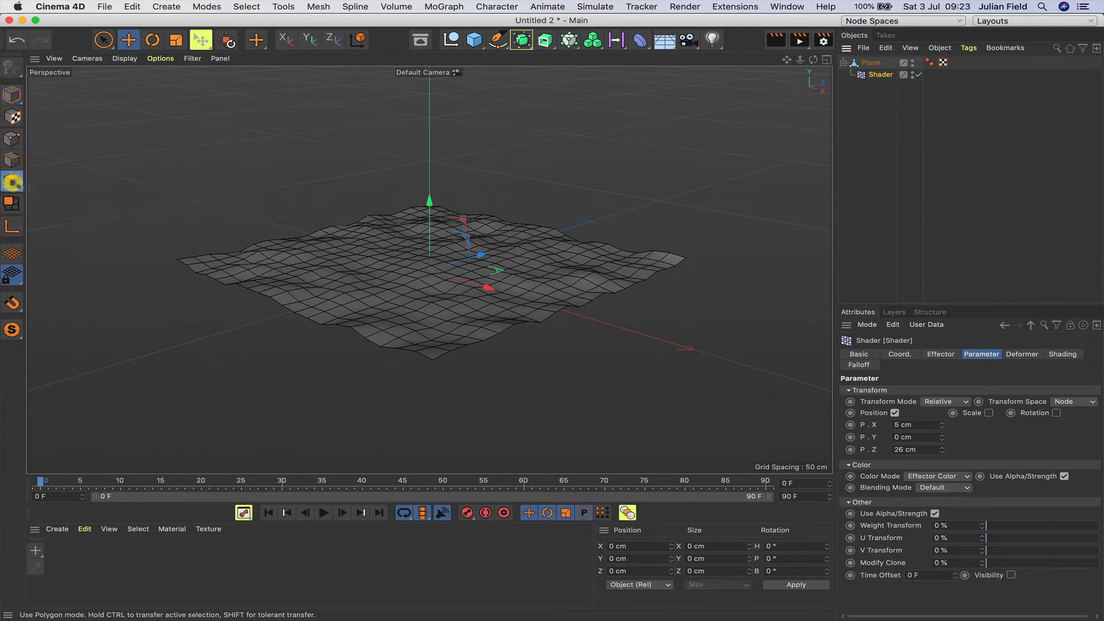
left_click(871, 64)
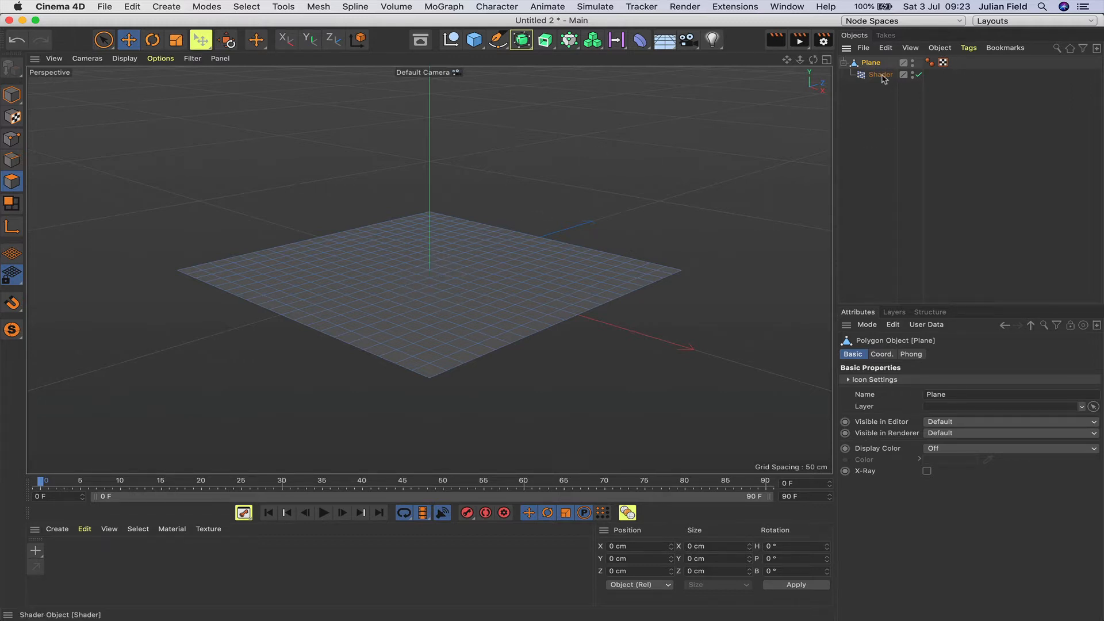
left_click_drag(883, 78, 879, 81)
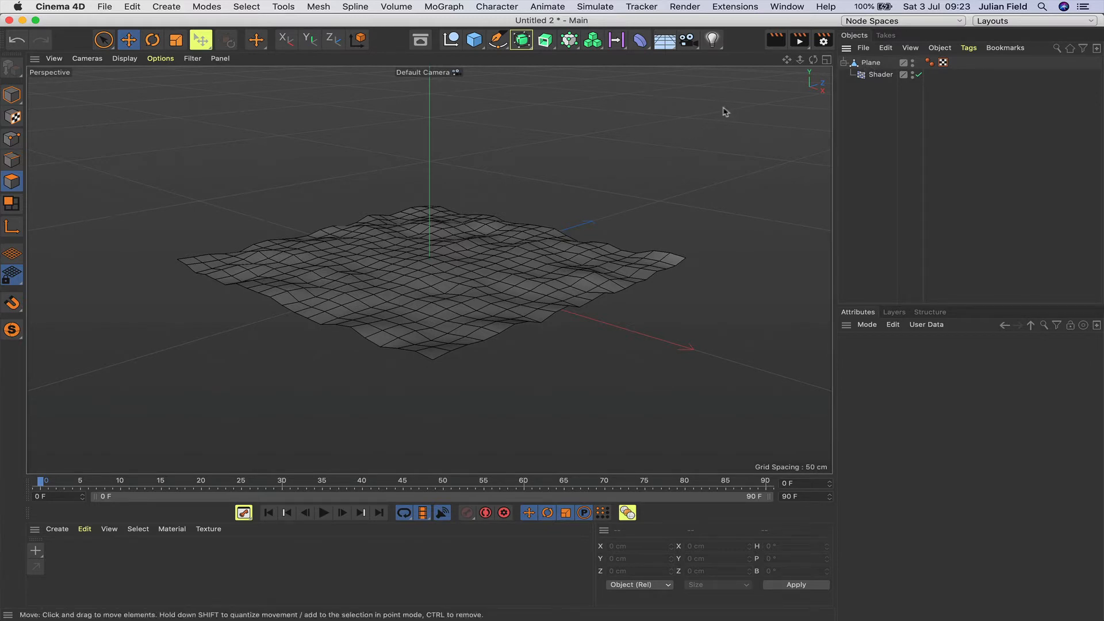
left_click(871, 62)
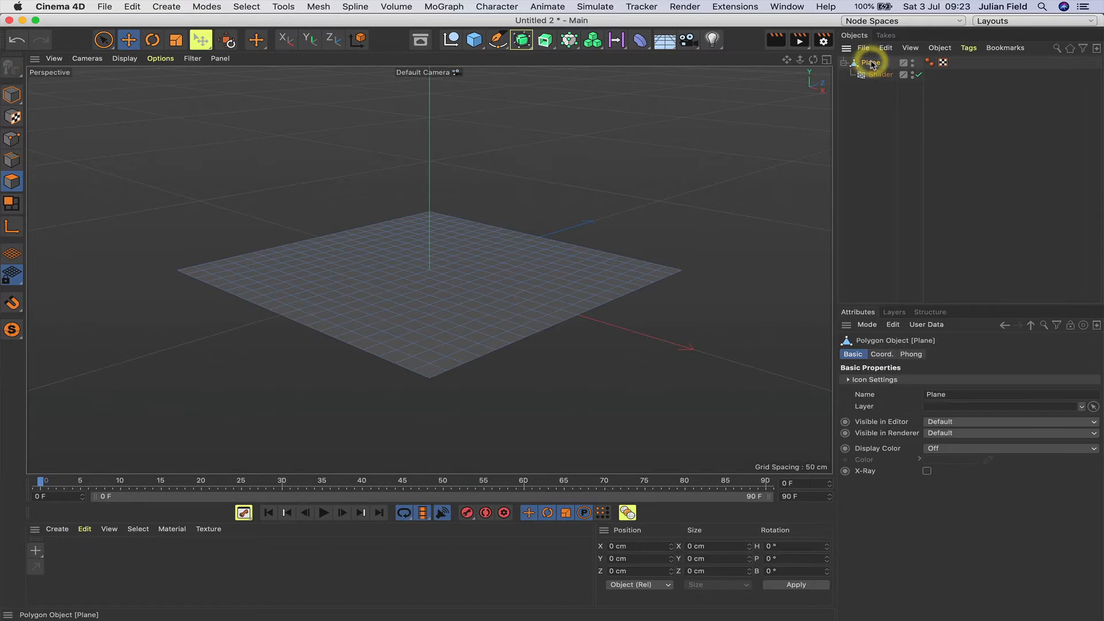
left_click(879, 75)
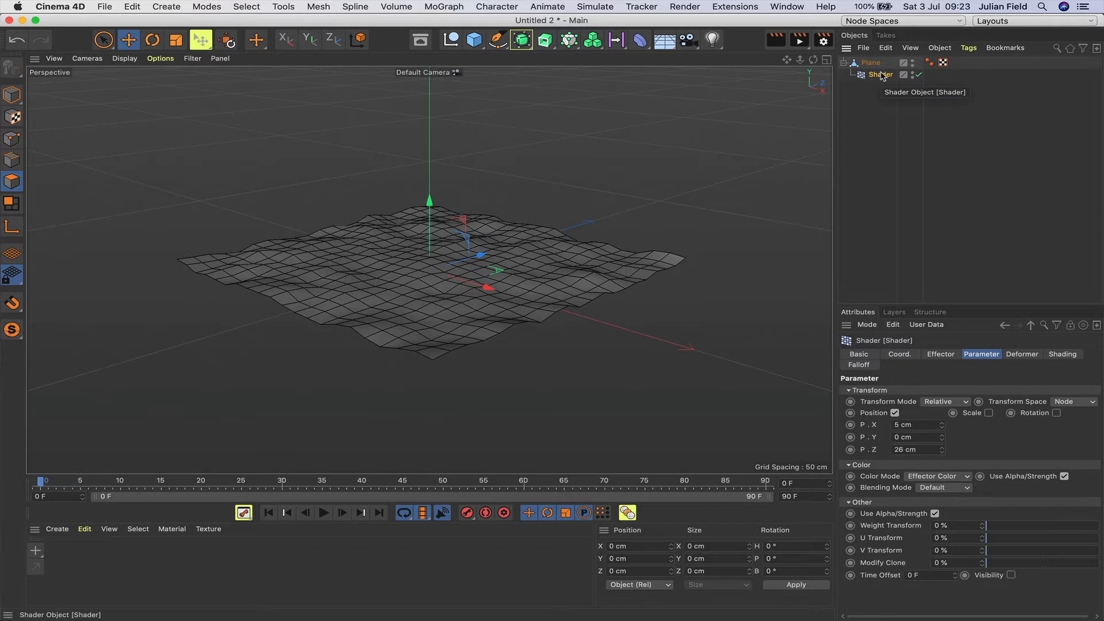
left_click_drag(880, 76, 859, 106)
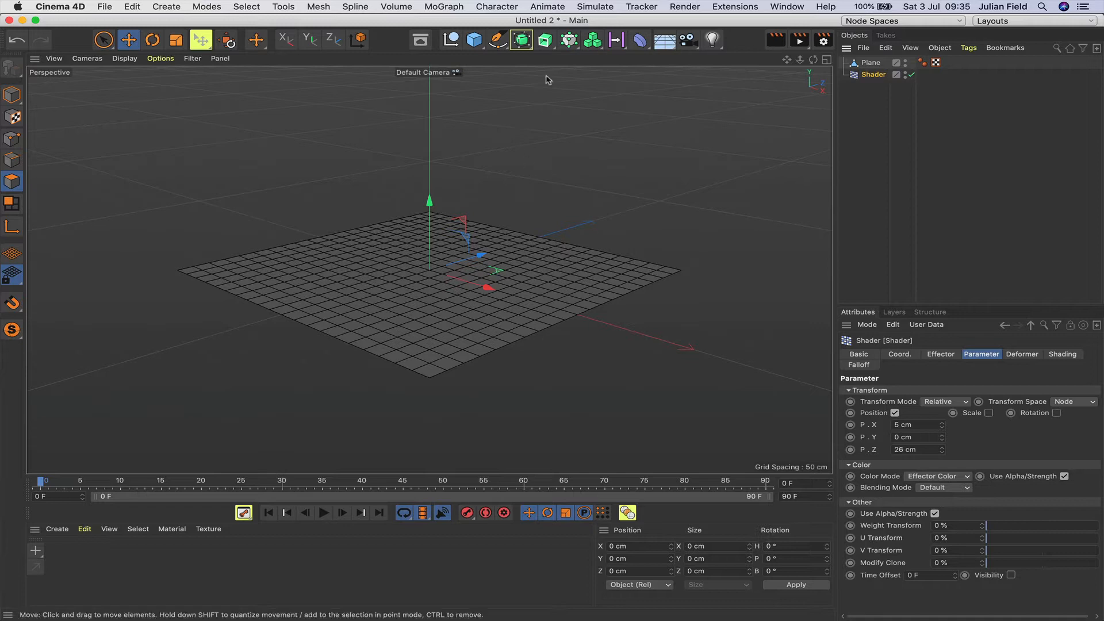
- Add a Cloner and a MoGraph Matrix object to the scene
left_click(570, 40)
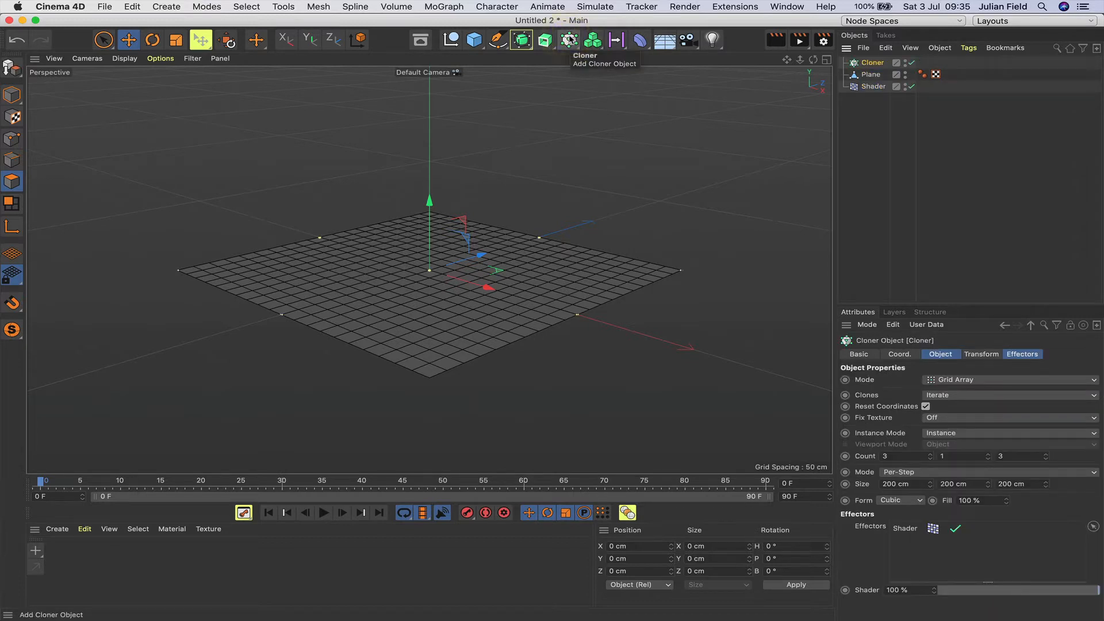
left_click(568, 40)
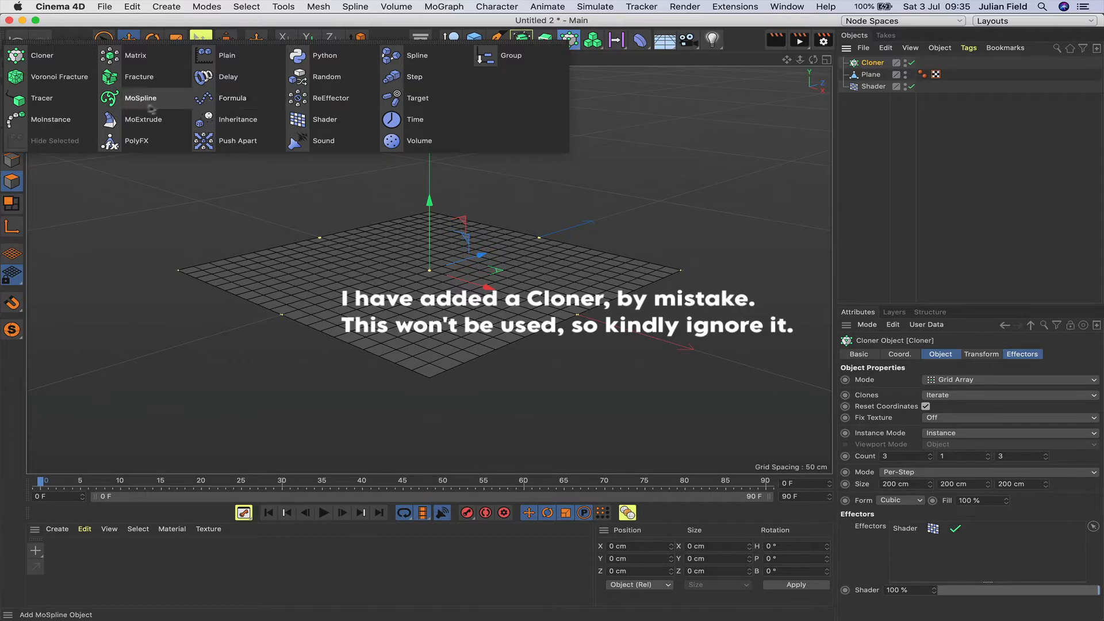
left_click(113, 58)
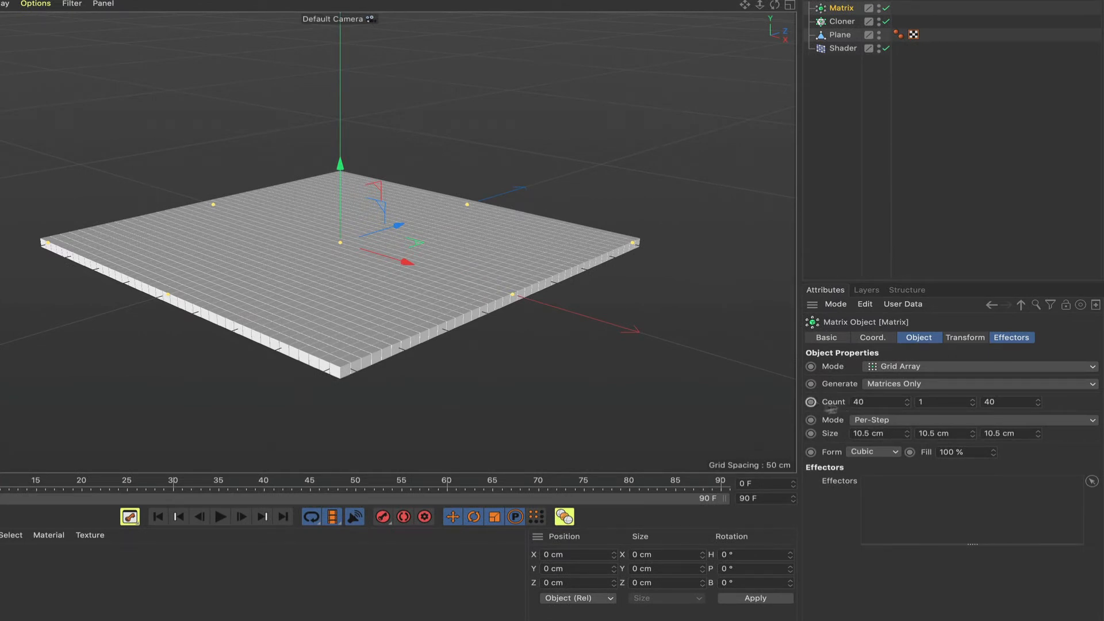
- Set the Matrix object's grid count to 21 in X and 21 in Z
left_click_drag(868, 404, 836, 403)
type("21")
left_click_drag(997, 403, 907, 402)
type("21")
key("Return")
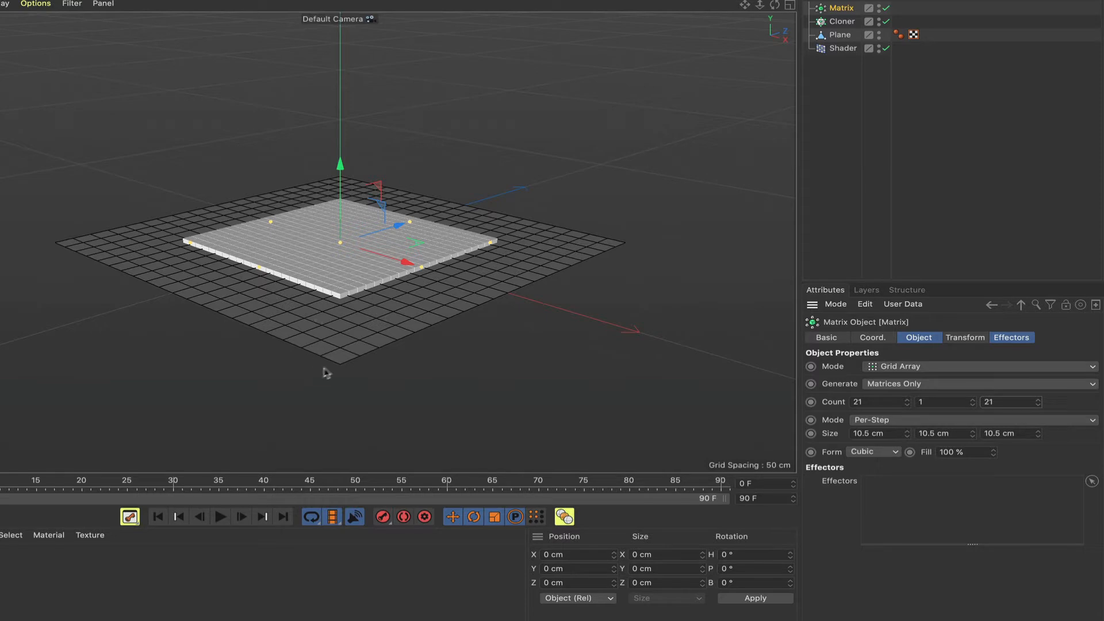
- Examine the plane's point list in the Structure manager, checking the point numbering and the spacing between coordinates
left_click(840, 36)
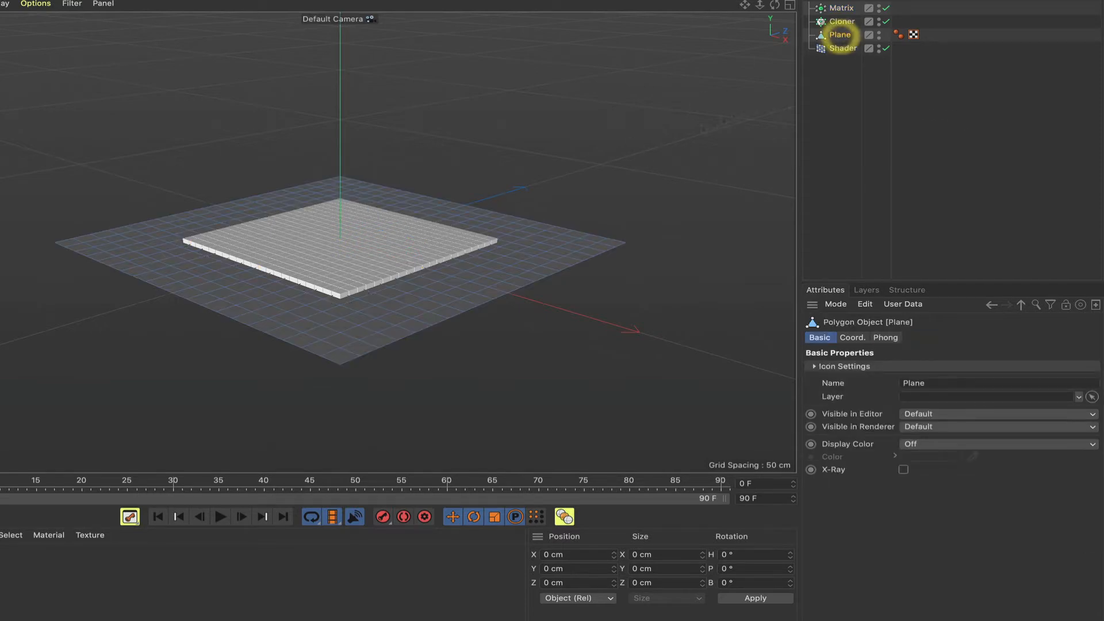
left_click(906, 290)
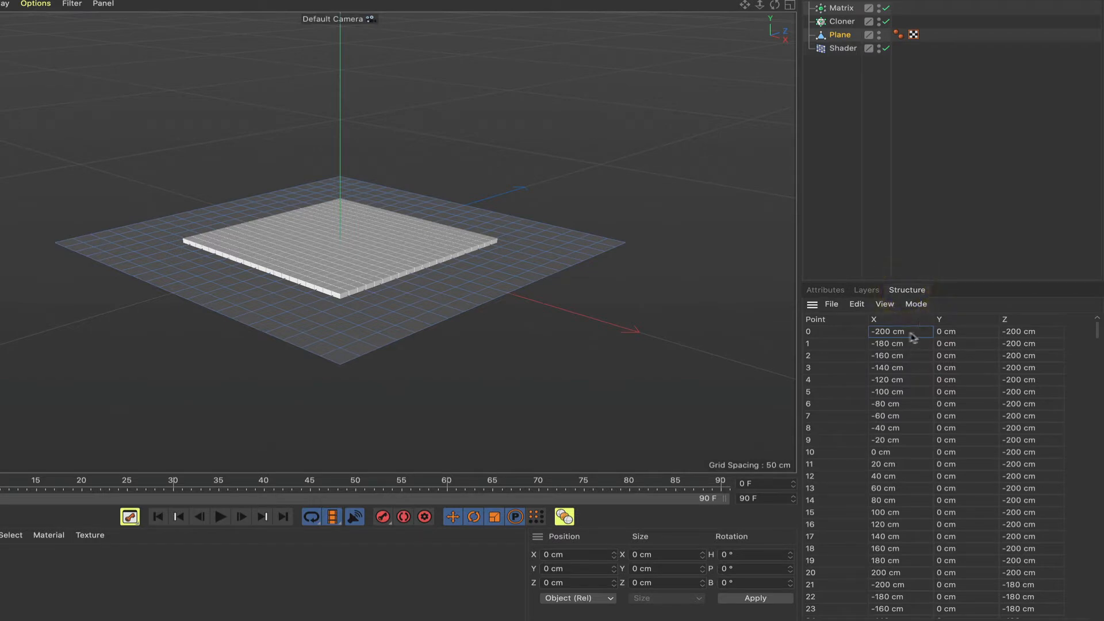
left_click(916, 304)
left_click(955, 301)
scroll(951, 330, "down", 20)
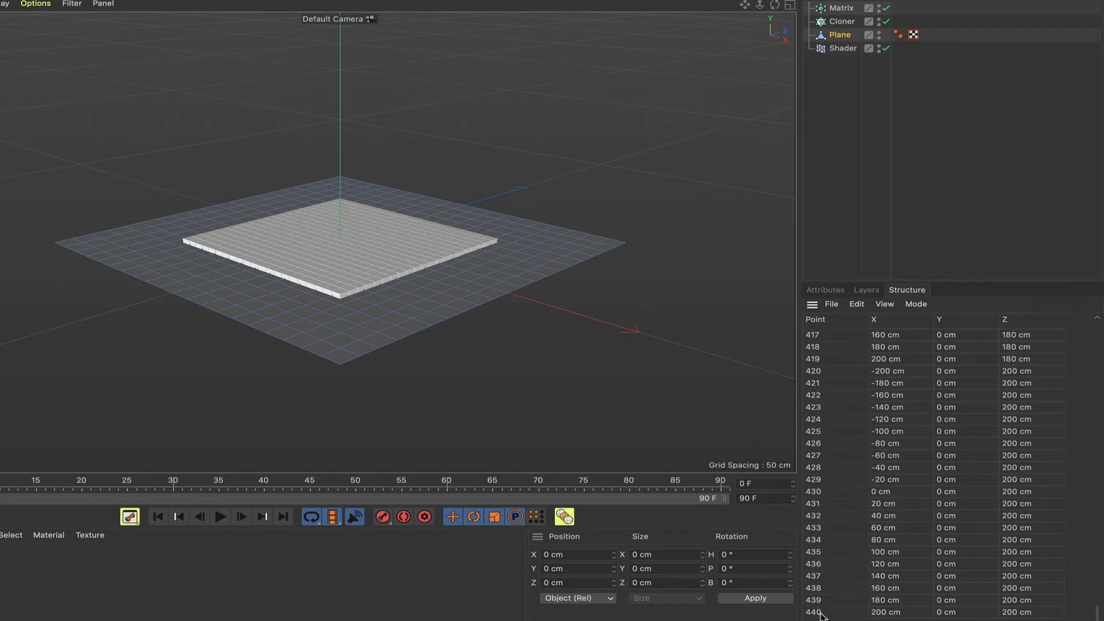
scroll(878, 453, "up", 20)
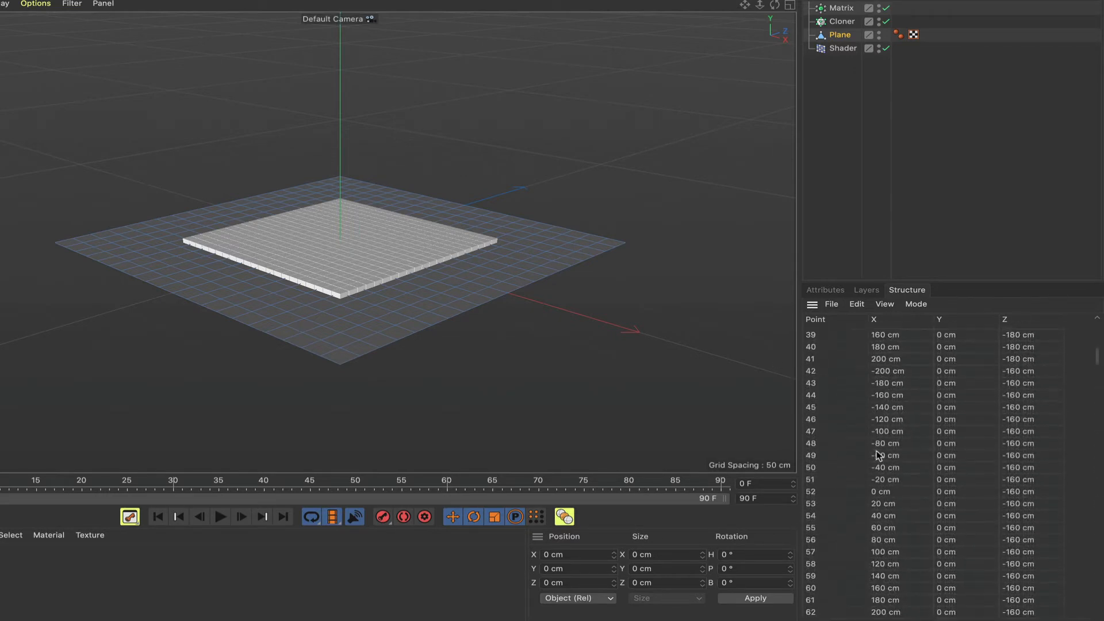
scroll(829, 339, "up", 3)
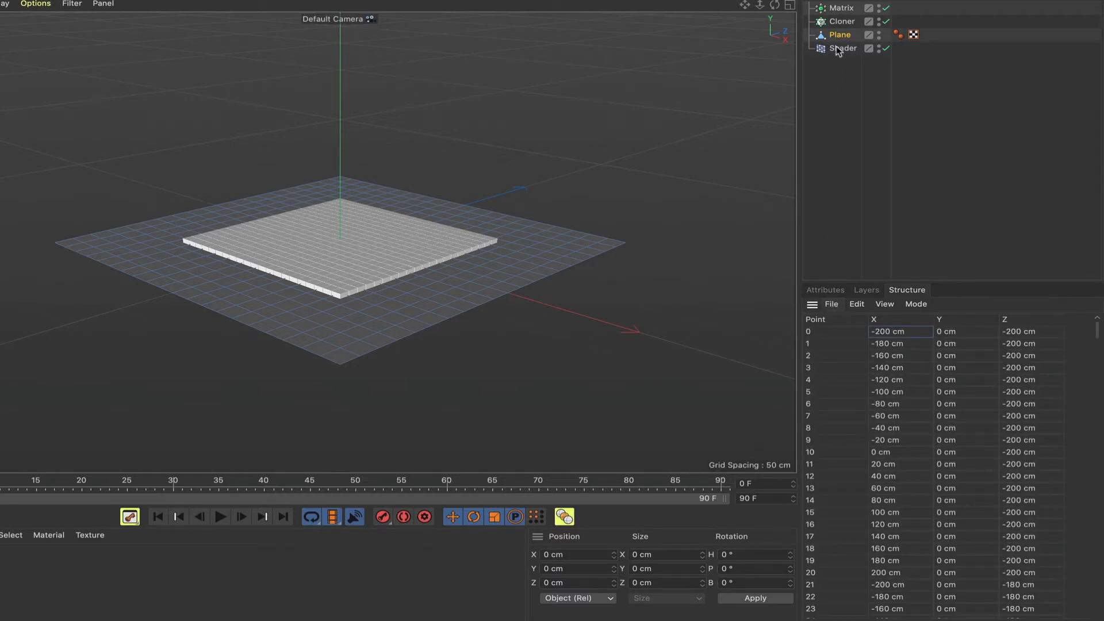
- Set the Matrix object's per-step size to 20 cm in X and Z, and inspect its alignment with the plane's points
left_click(839, 8)
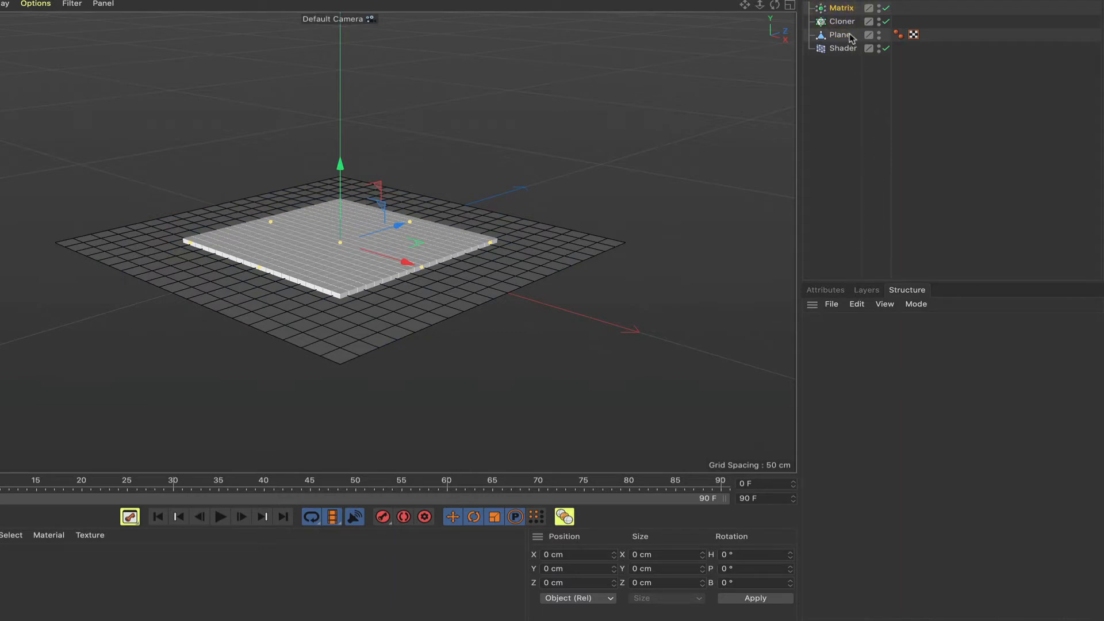
left_click(826, 290)
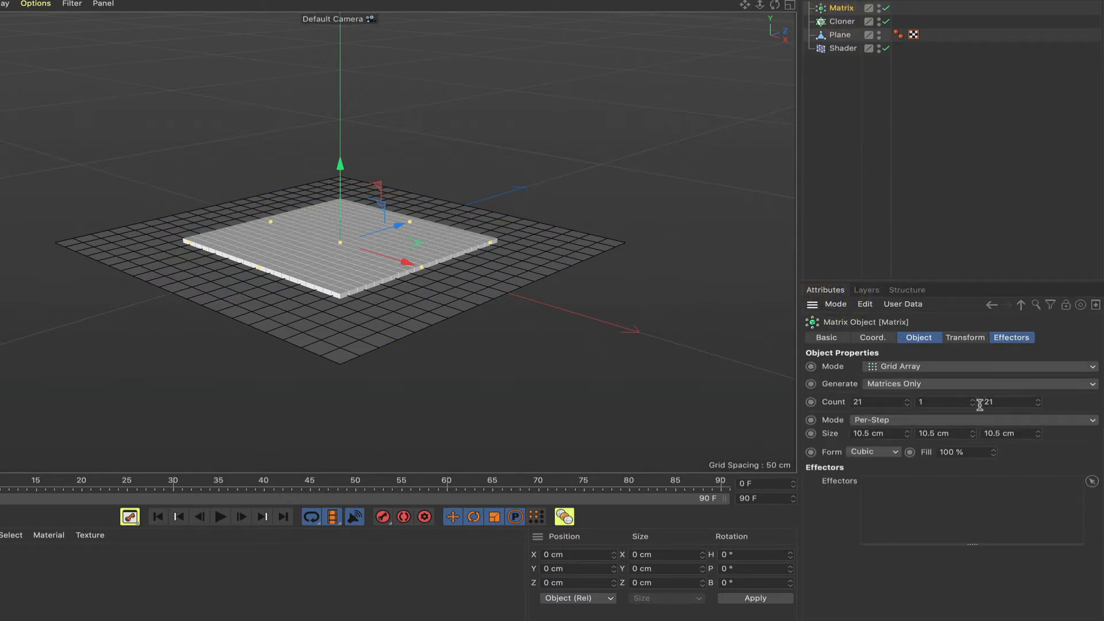
double_click(873, 434)
type("20")
key("Return")
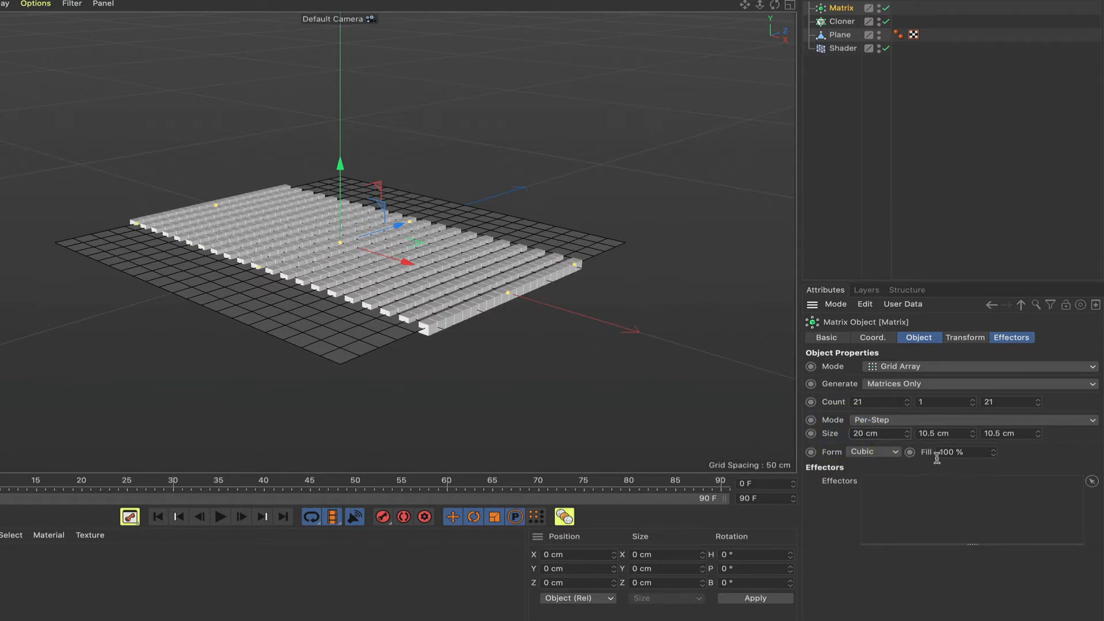
double_click(999, 435)
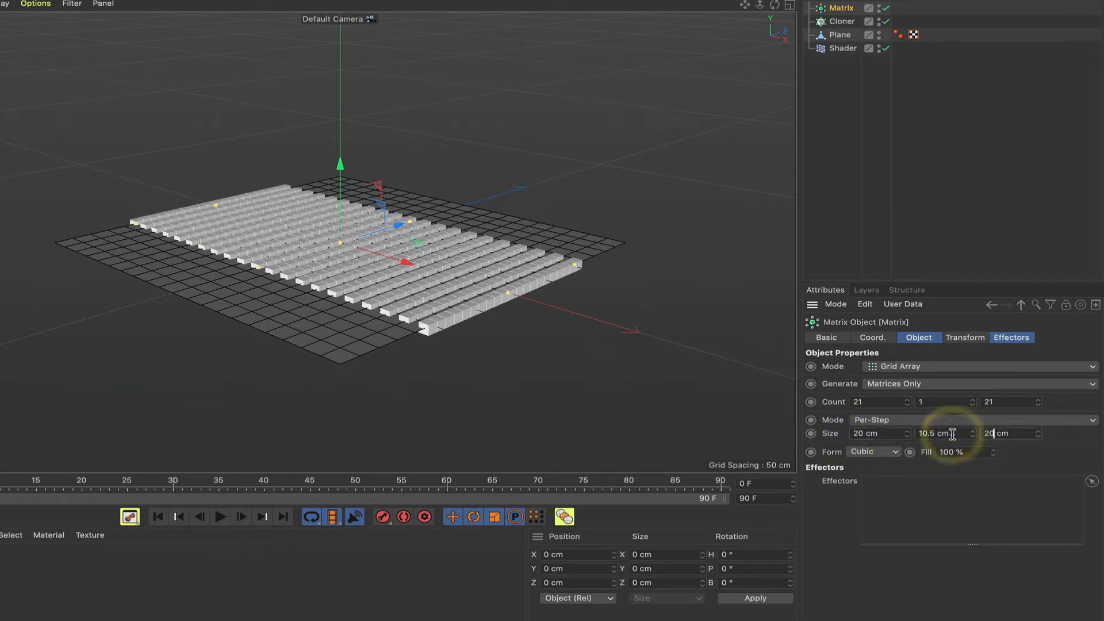
type("20")
key("Return")
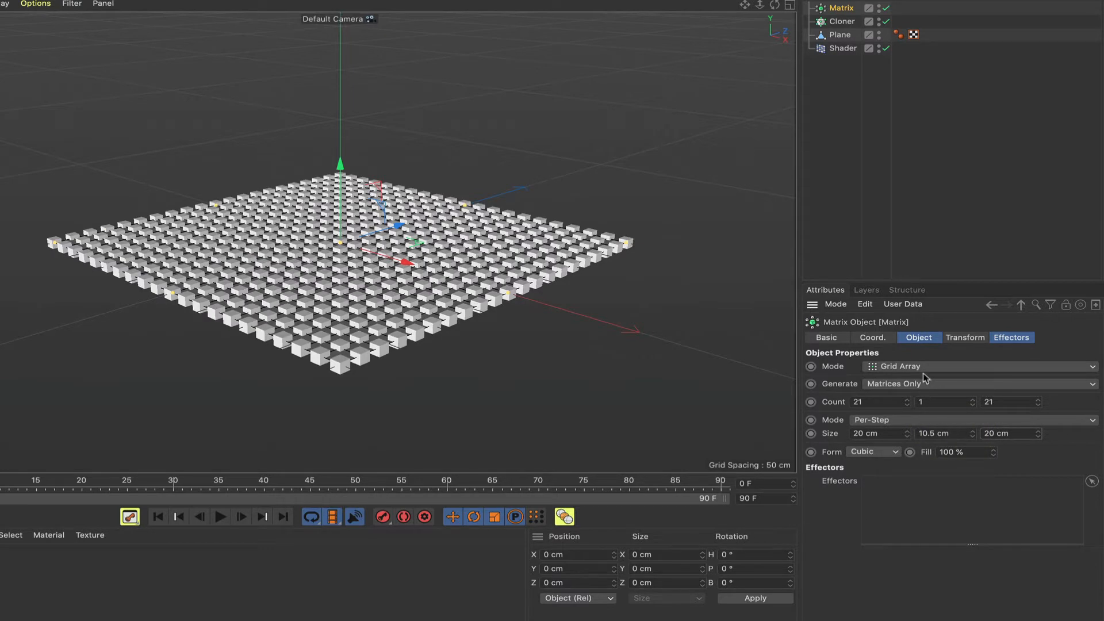
left_click_drag(775, 5, 743, 0)
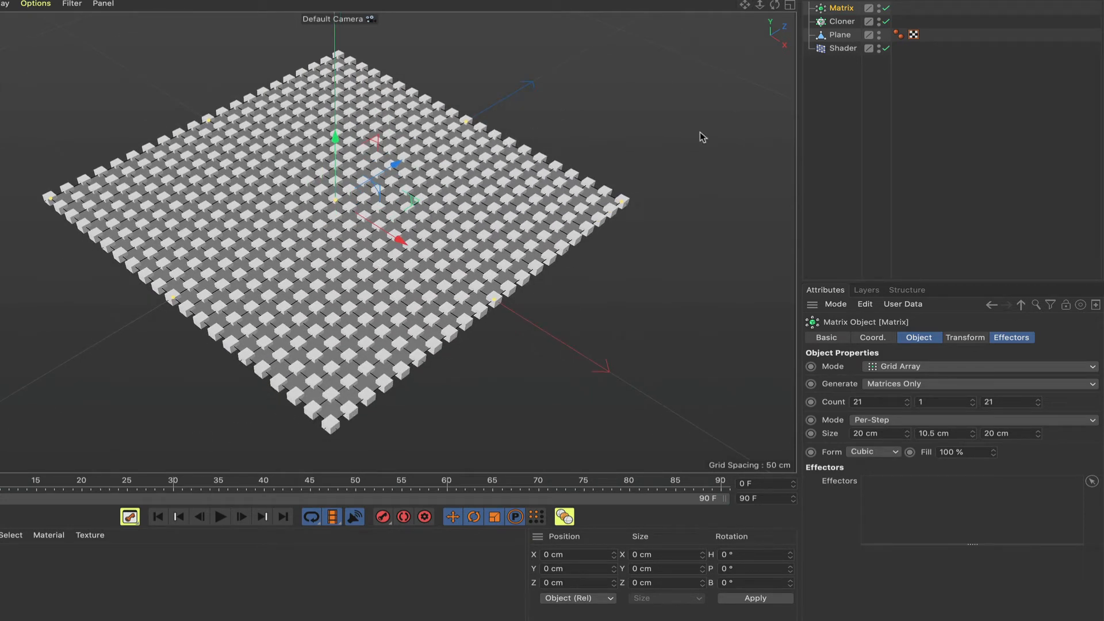
left_click_drag(774, 6, 739, 35)
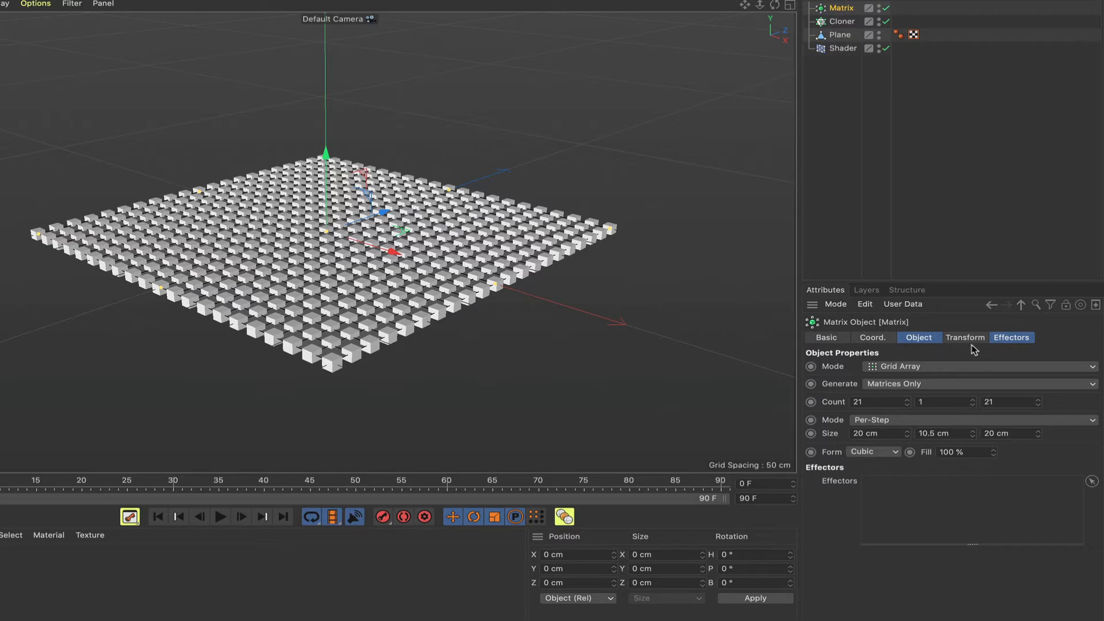
- Assign the Shader effector to the Matrix object's effectors list
left_click(994, 339)
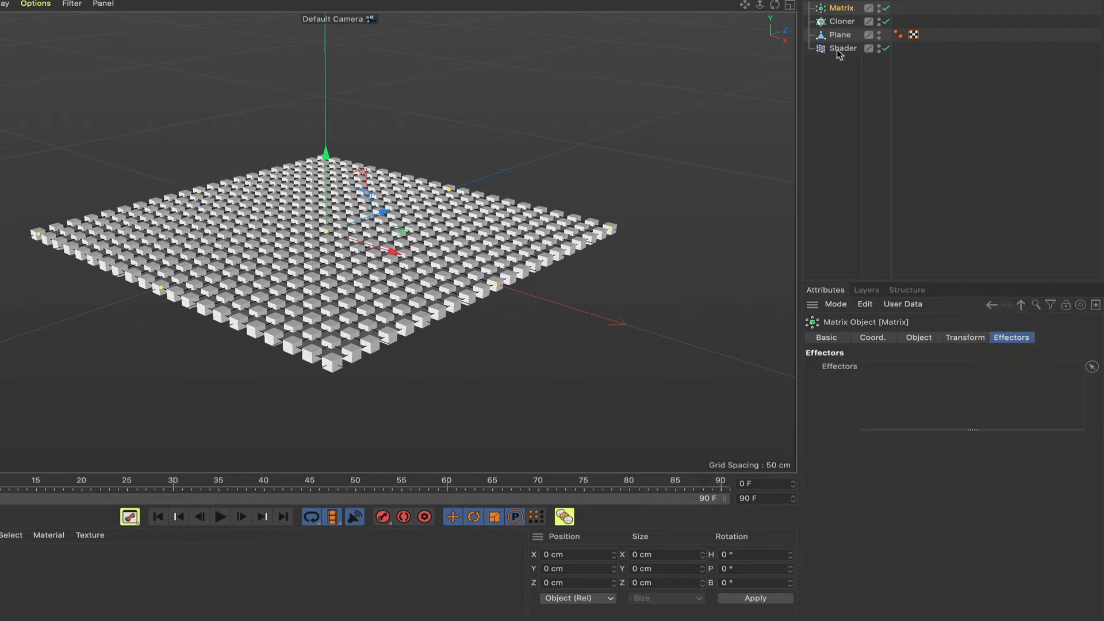
left_click_drag(892, 311, 895, 372)
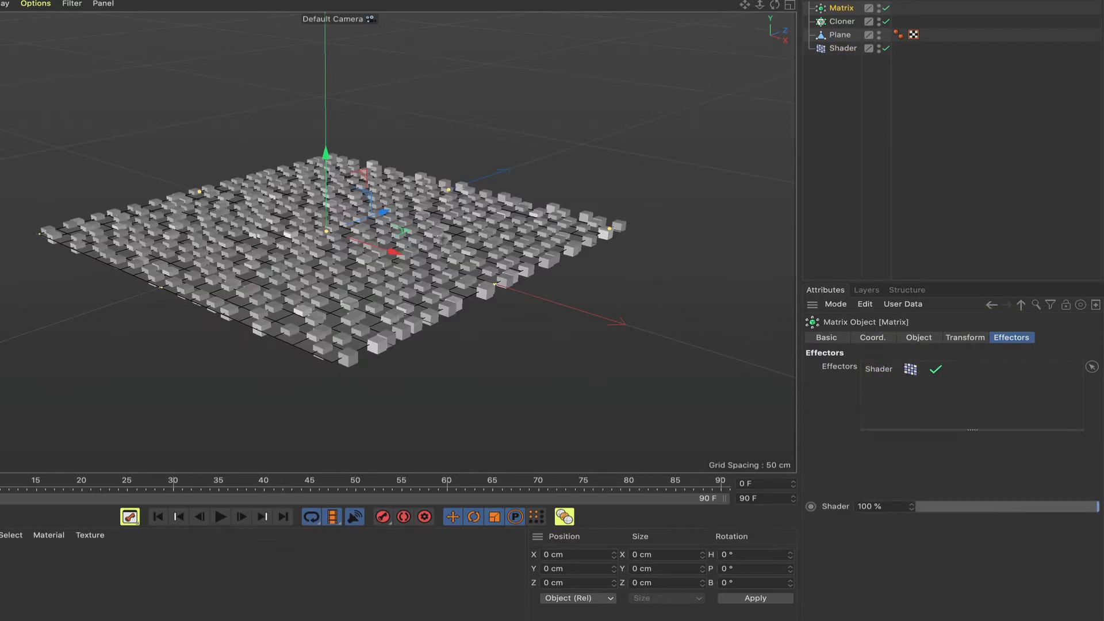
mouse_move(774, 5)
left_mouse_down()
mouse_move(774, 24)
mouse_move(810, 42)
left_mouse_up()
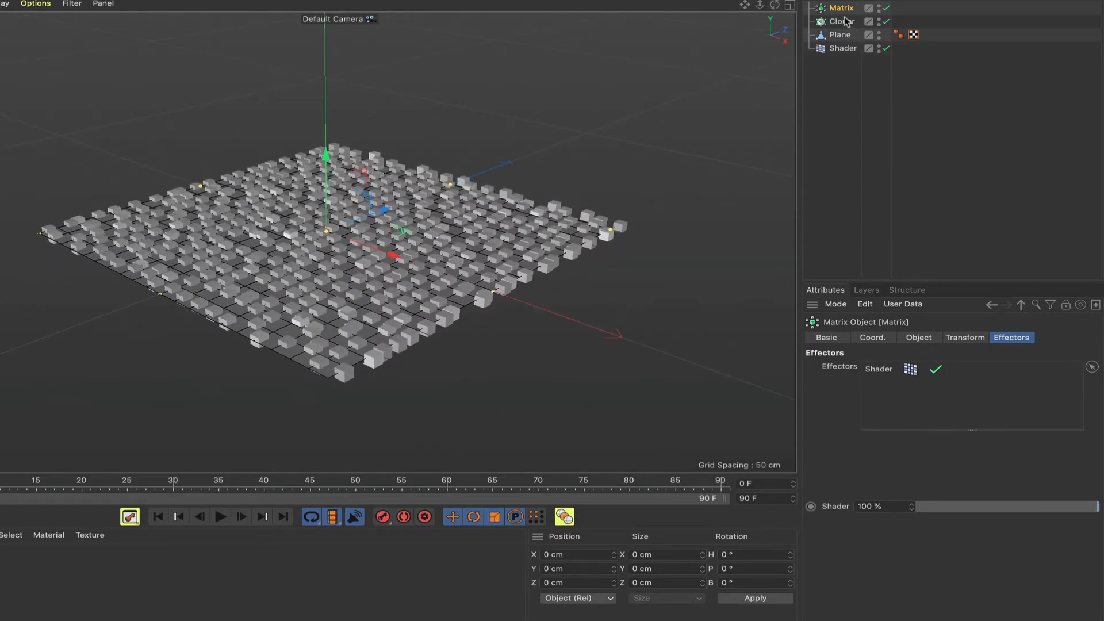
- Try a Y position of 10 cm in the Matrix object's transform settings and reset it to 0 cm
left_click(965, 338)
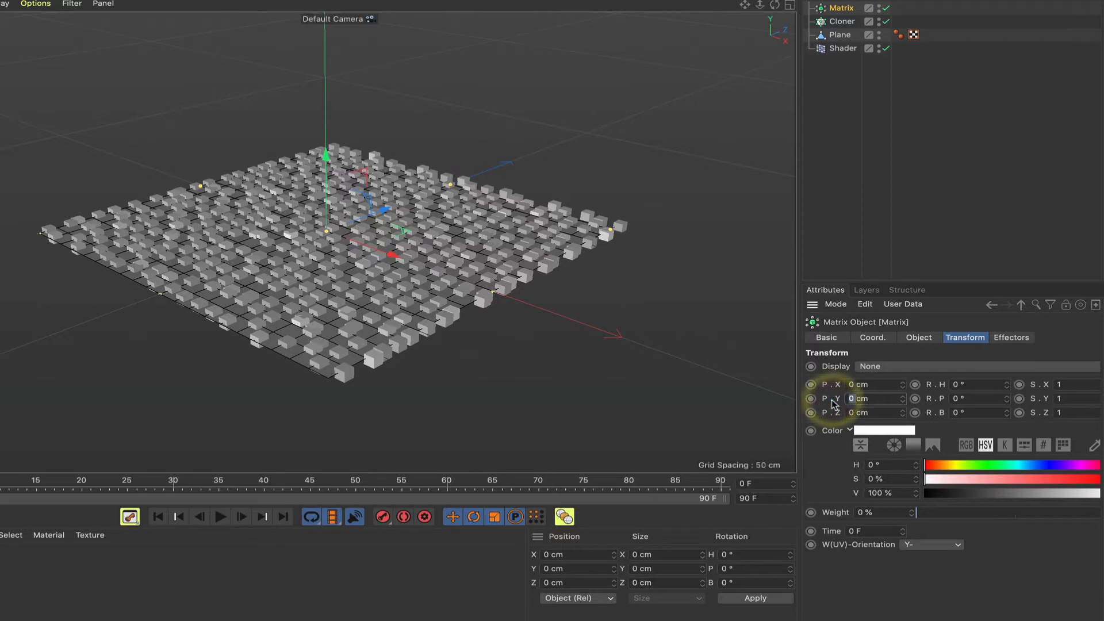
type("10")
key("Return")
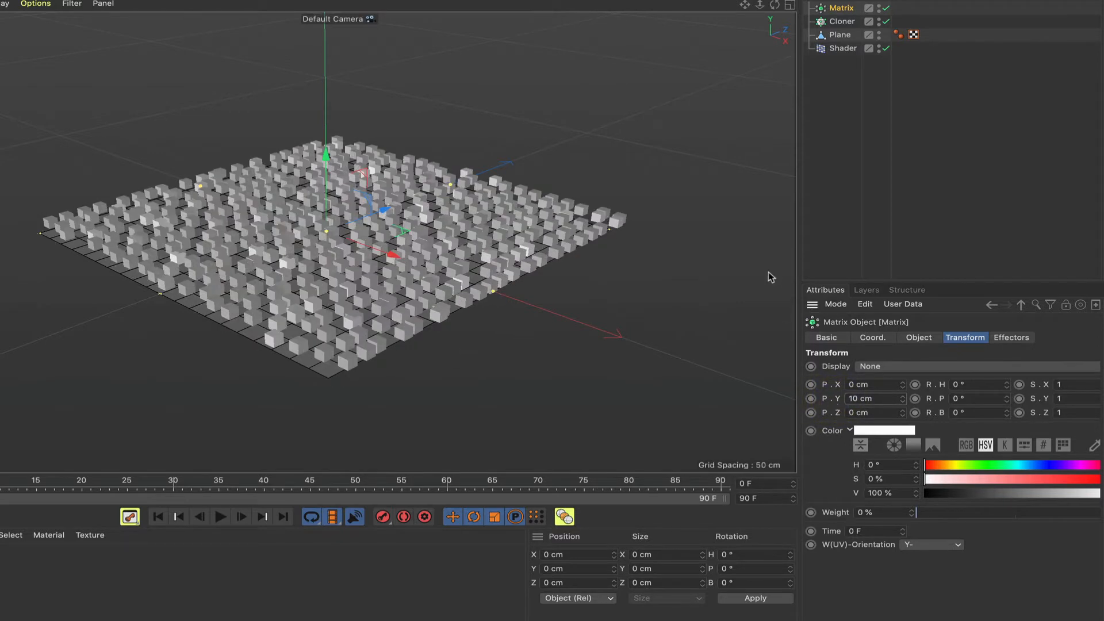
mouse_move(774, 10)
left_mouse_down()
mouse_move(774, 96)
mouse_move(774, 10)
left_mouse_up()
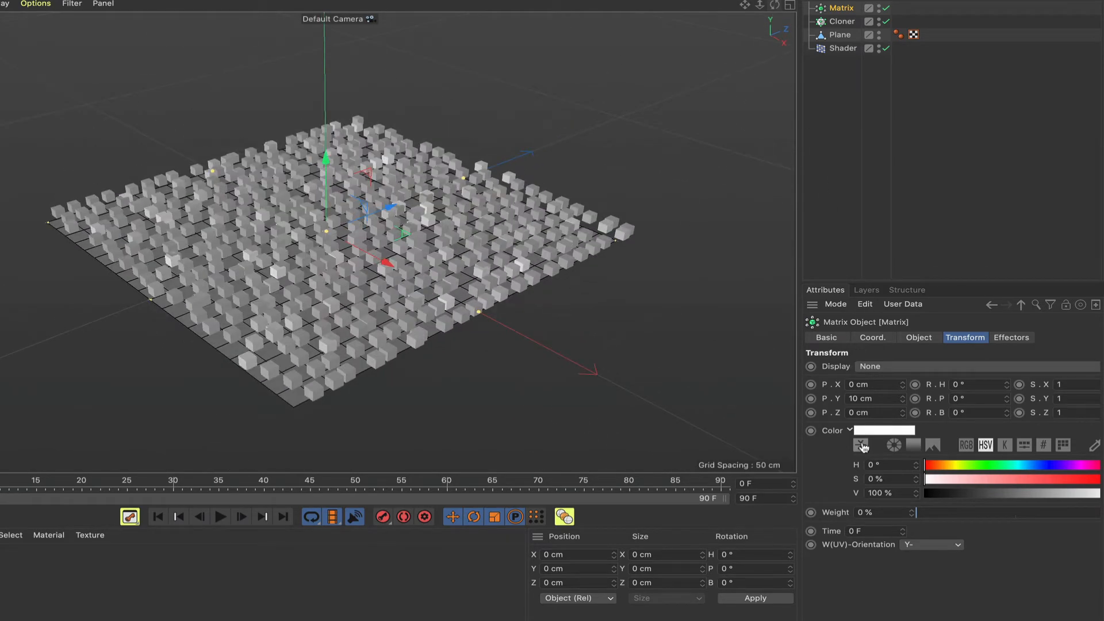
left_click_drag(861, 401, 832, 398)
type("0")
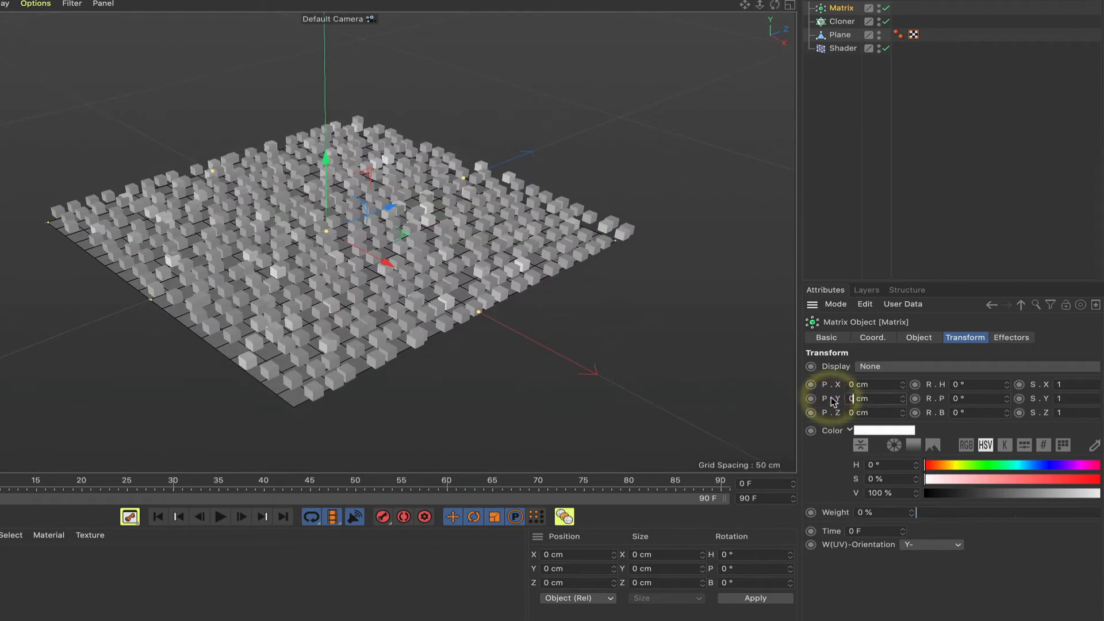
key("Return")
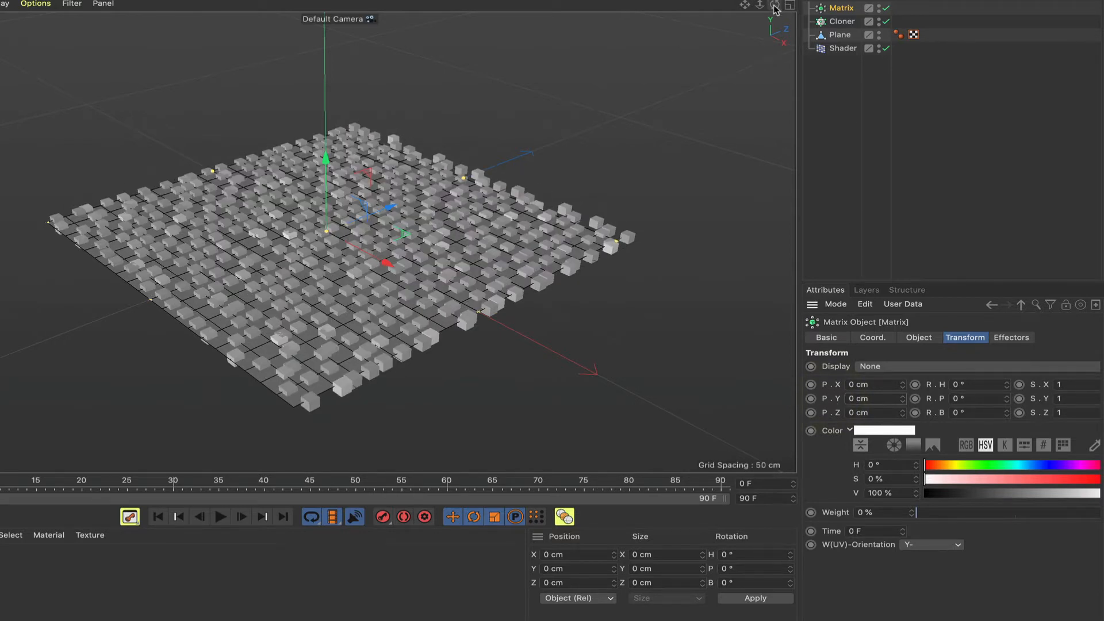
left_click_drag(774, 8, 774, 1)
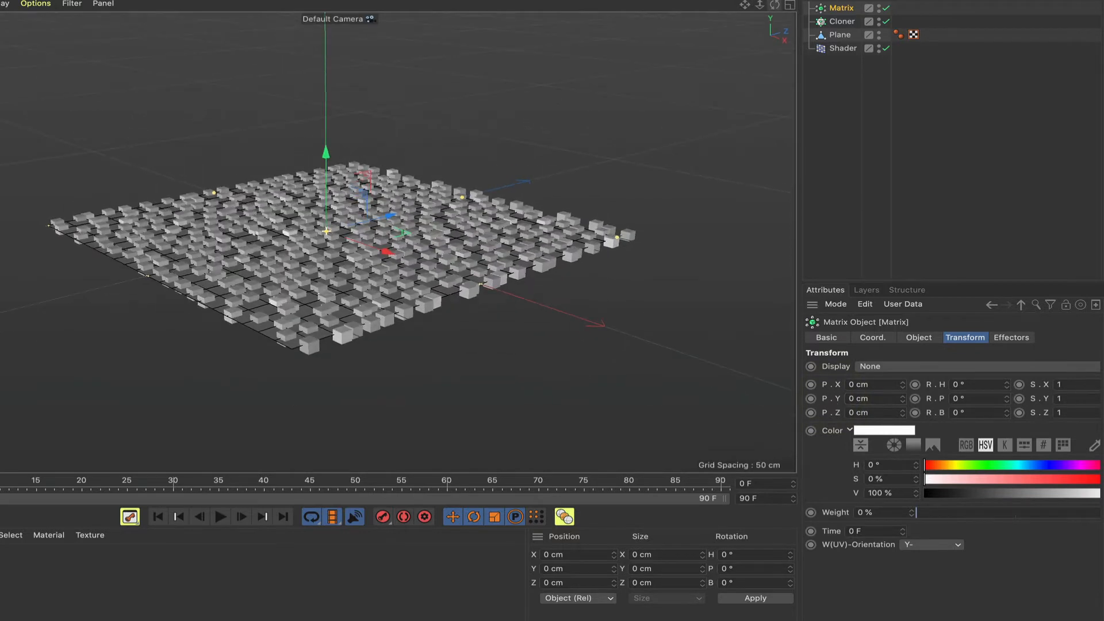
- Try a pitch rotation of 90° on the Shader effector and reset it to 0°
left_click(842, 49)
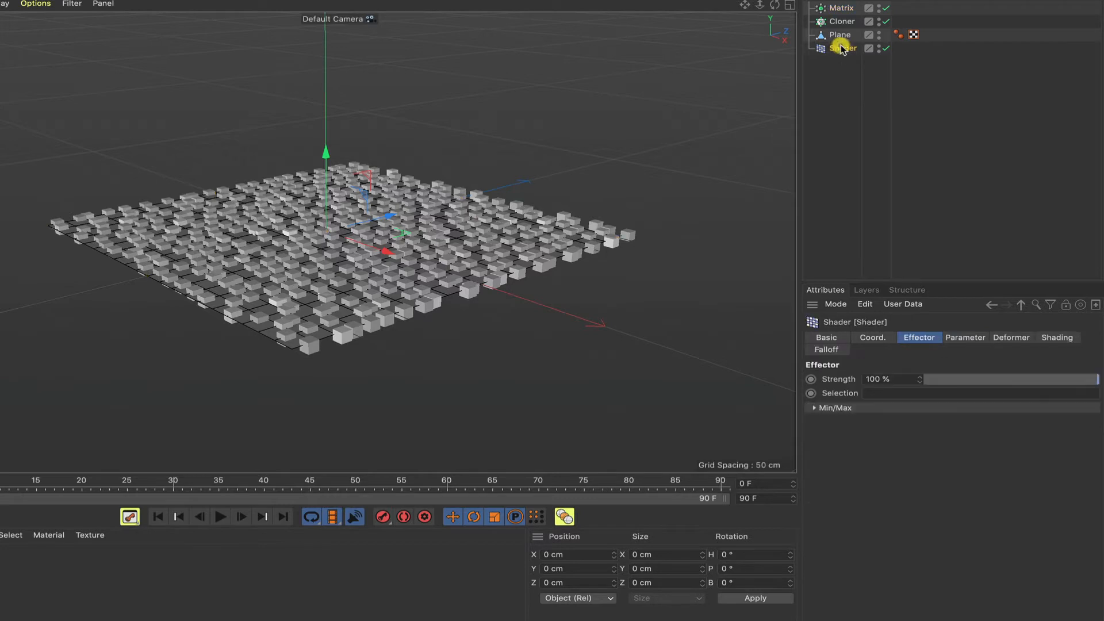
left_click(841, 9)
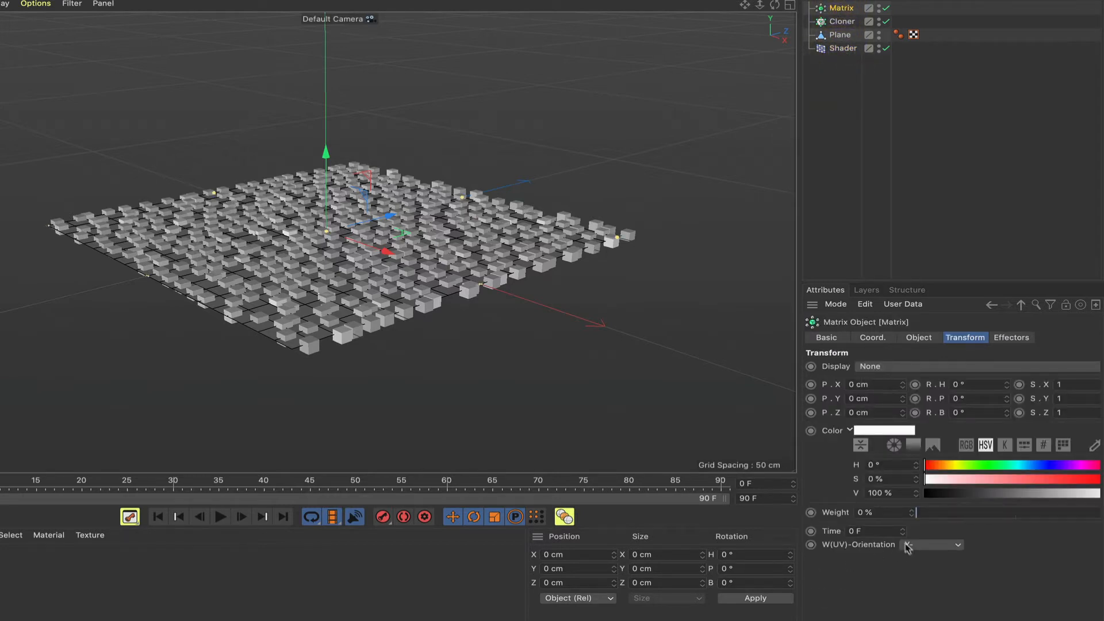
left_click(842, 49)
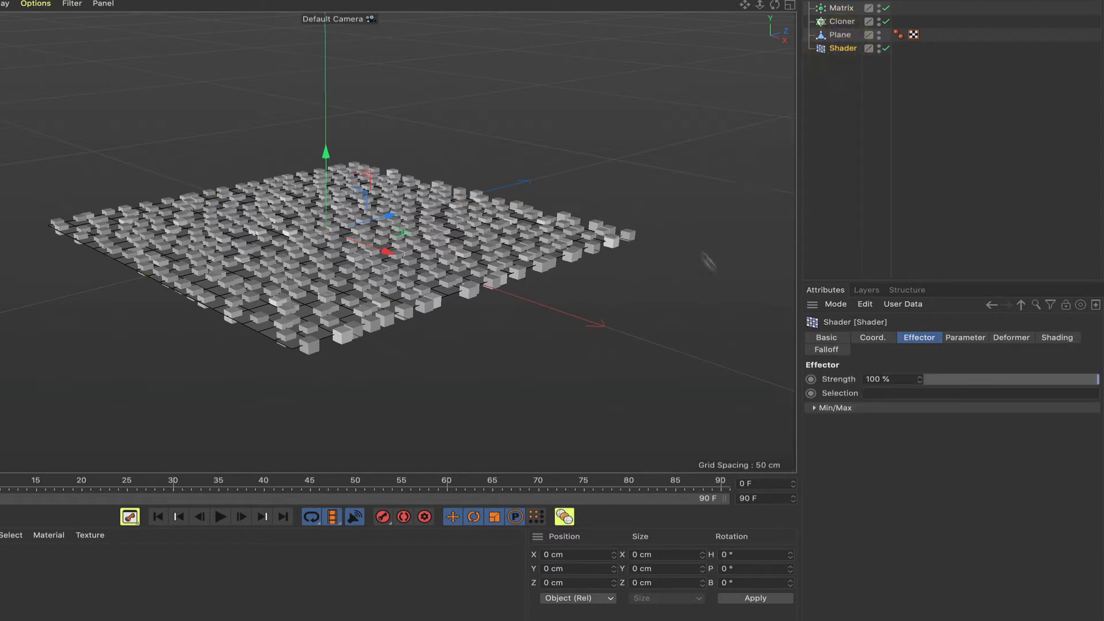
left_click(735, 568)
type("90")
left_click(726, 568)
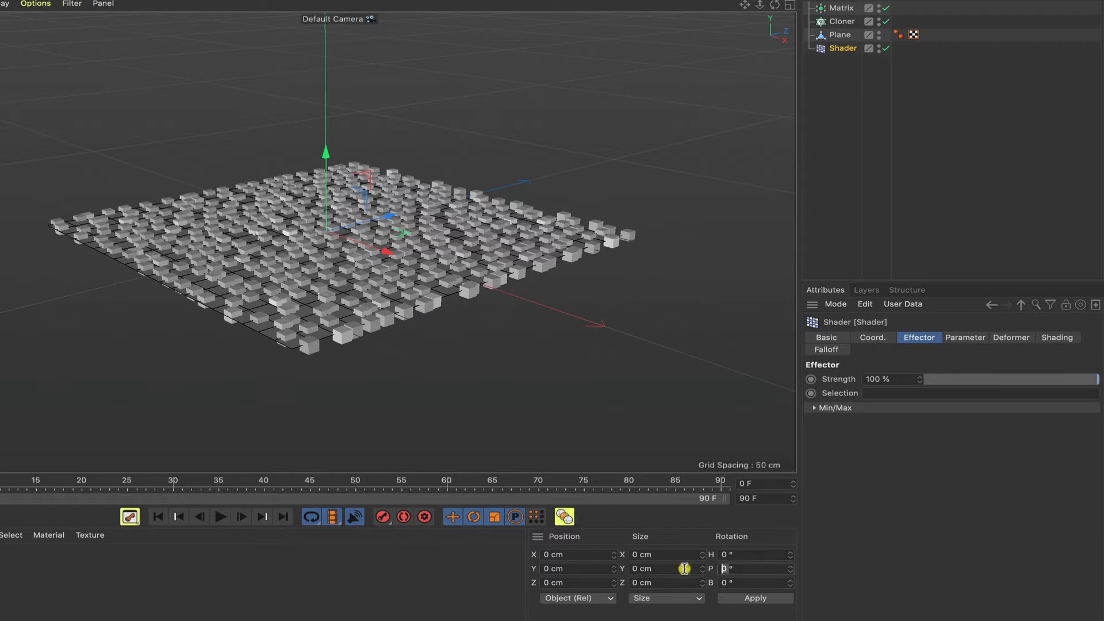
type("90")
key("Return")
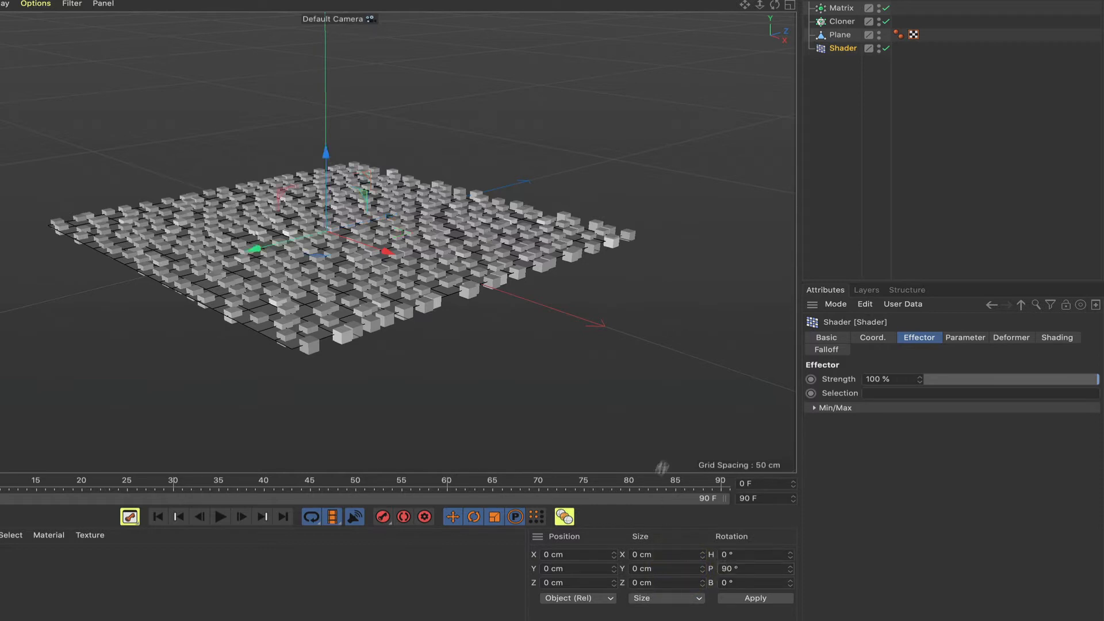
left_click(741, 568)
type("0")
key("Return")
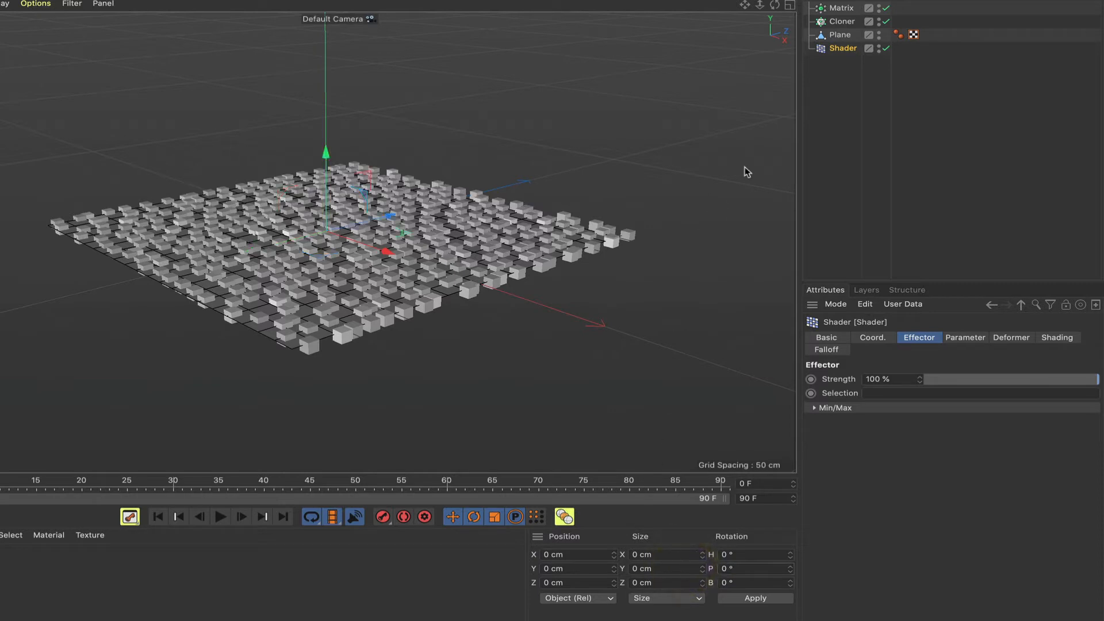
- Set the Matrix object's transform pitch rotation (R.P) to 90° and inspect the displacement direction
left_click(840, 8)
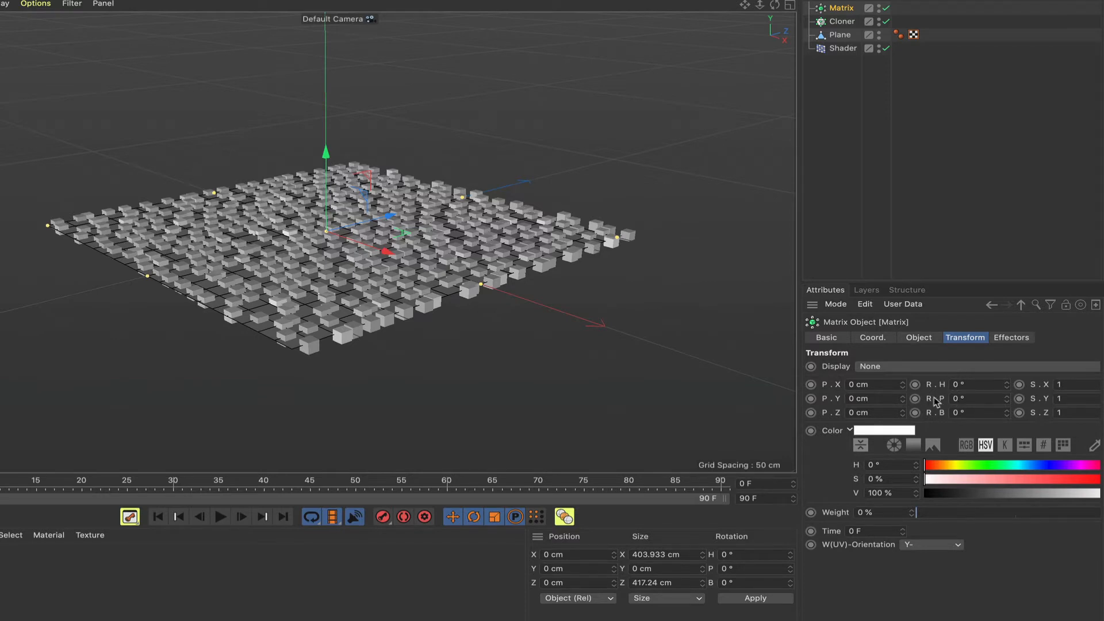
left_click_drag(963, 396, 923, 397)
type("90")
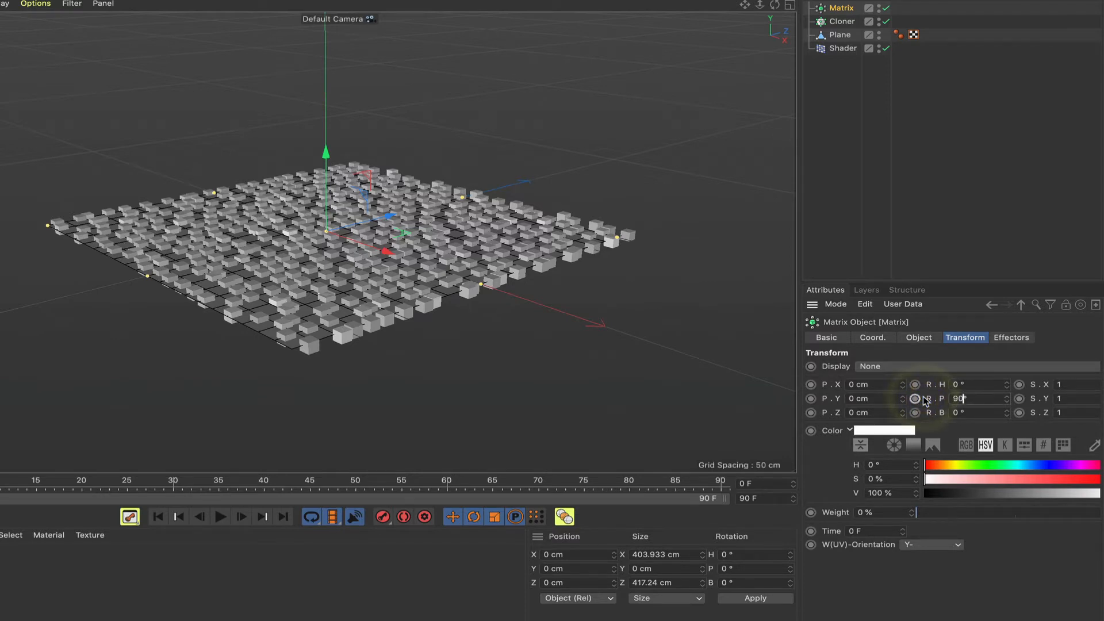
key("Return")
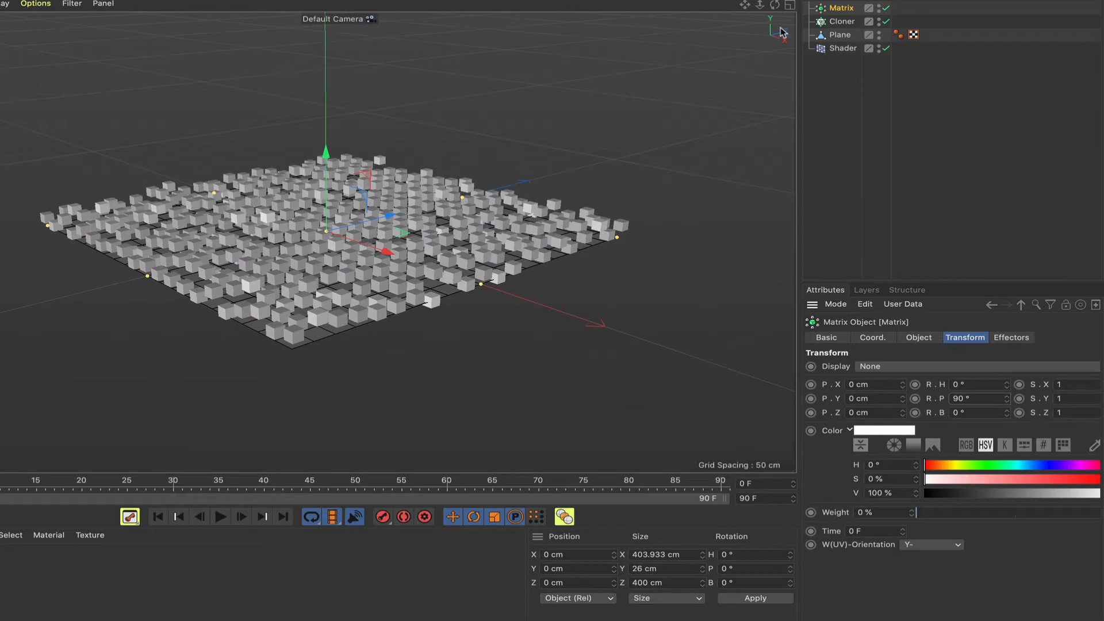
mouse_move(530, 213)
left_mouse_down("alt")
mouse_move(486, 169)
mouse_move(487, 196)
mouse_move(517, 222)
left_mouse_up("alt")
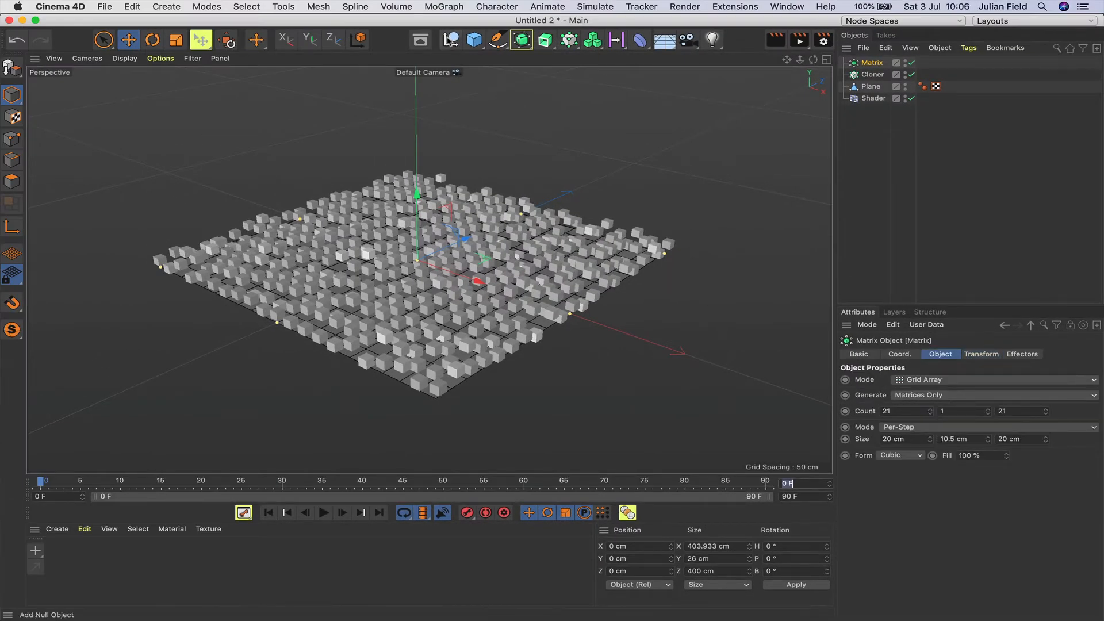
- Add a null object to the scene and rename it Xpresso
left_click(451, 39)
double_click(864, 62)
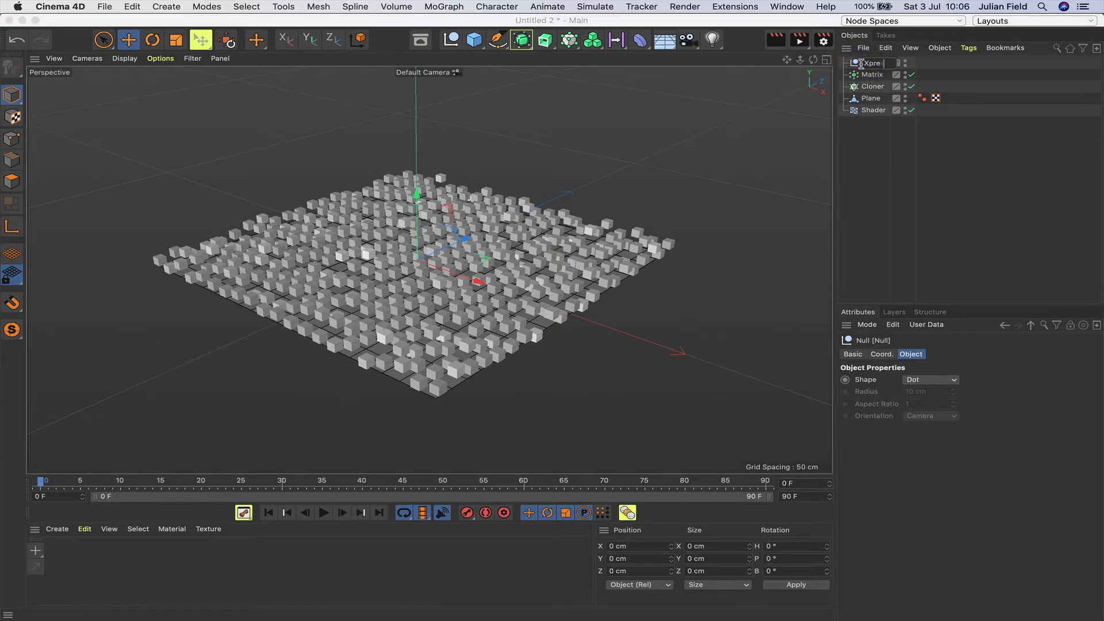
key("Return")
- Add an XPresso tag to the Xpresso null and move the XPresso Editor window clear of the object list
left_click(969, 48)
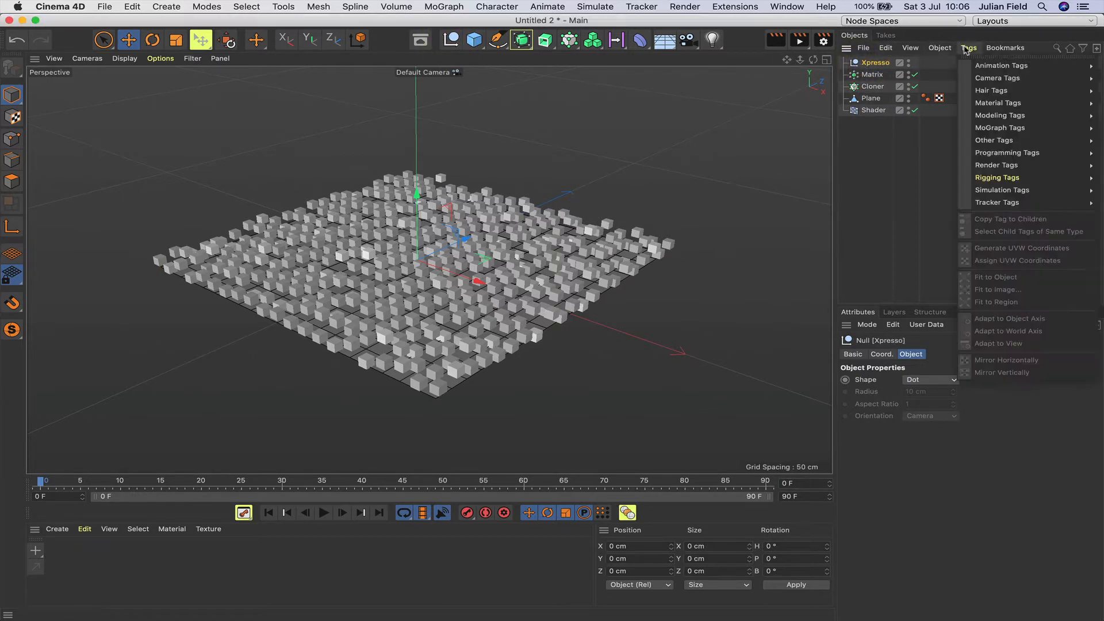
mouse_move(977, 152)
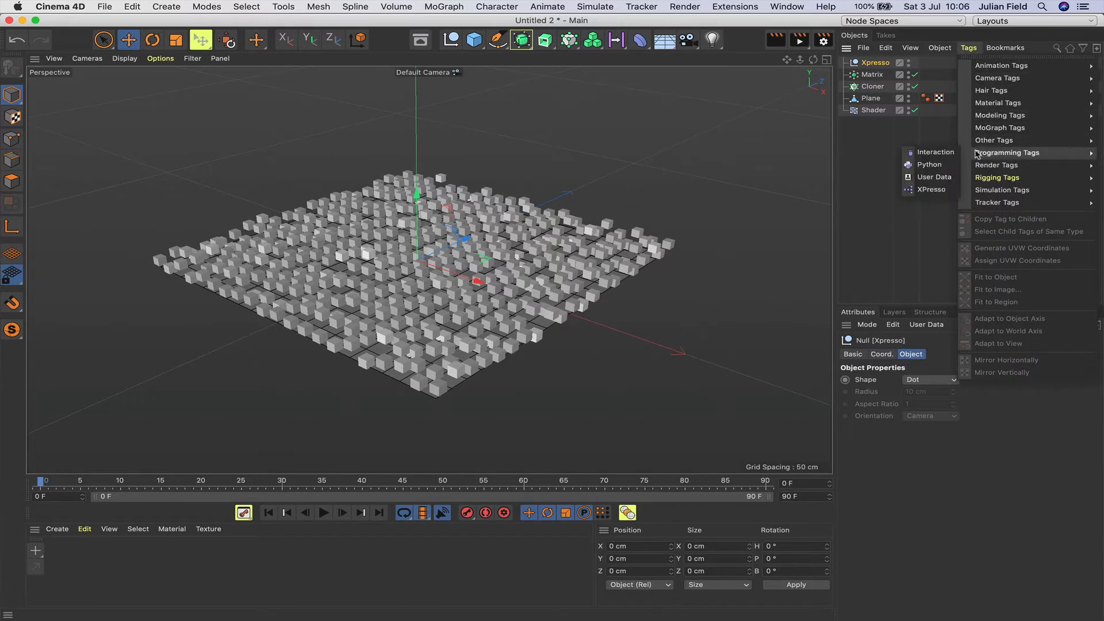
left_click(927, 190)
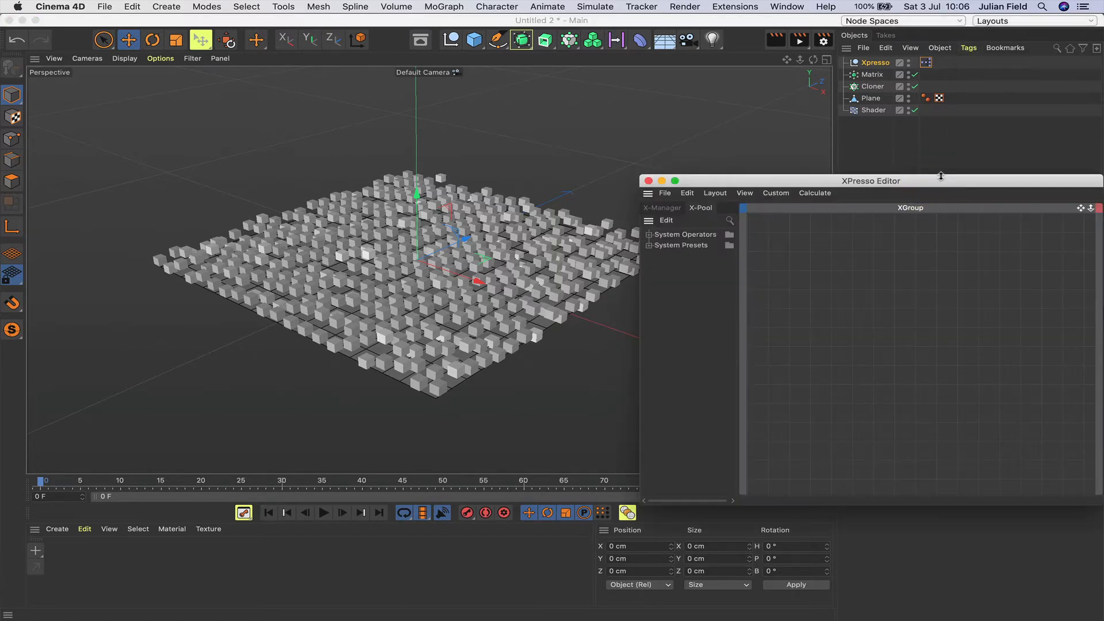
left_click_drag(941, 186, 458, 128)
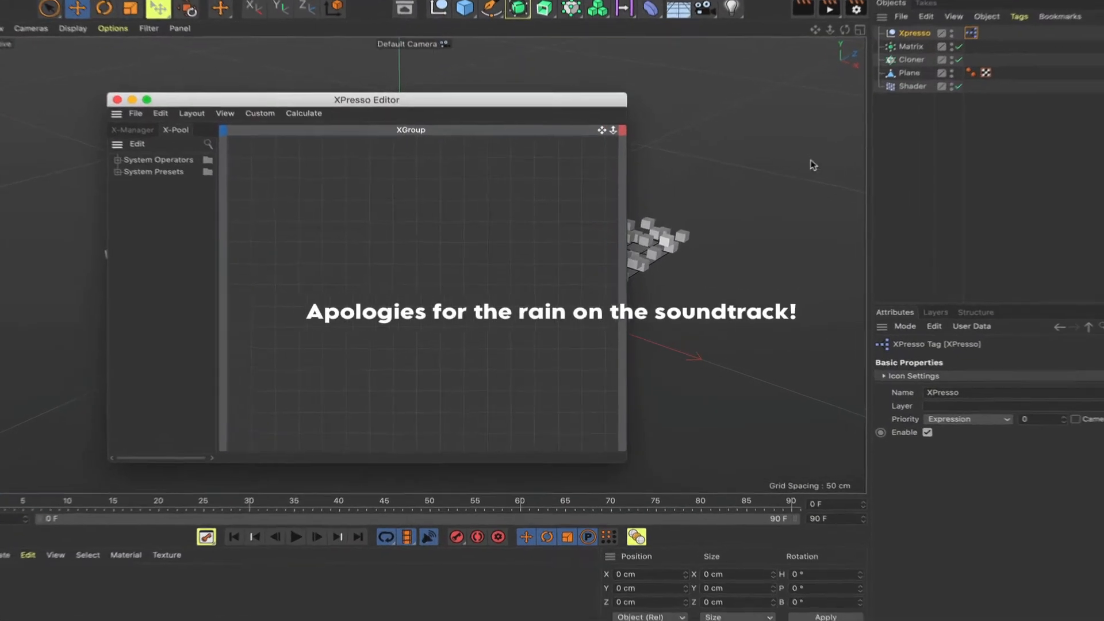
- Add the Plane and Matrix objects as nodes in the XPresso graph, each with an Object output port
left_click_drag(945, 43, 257, 196)
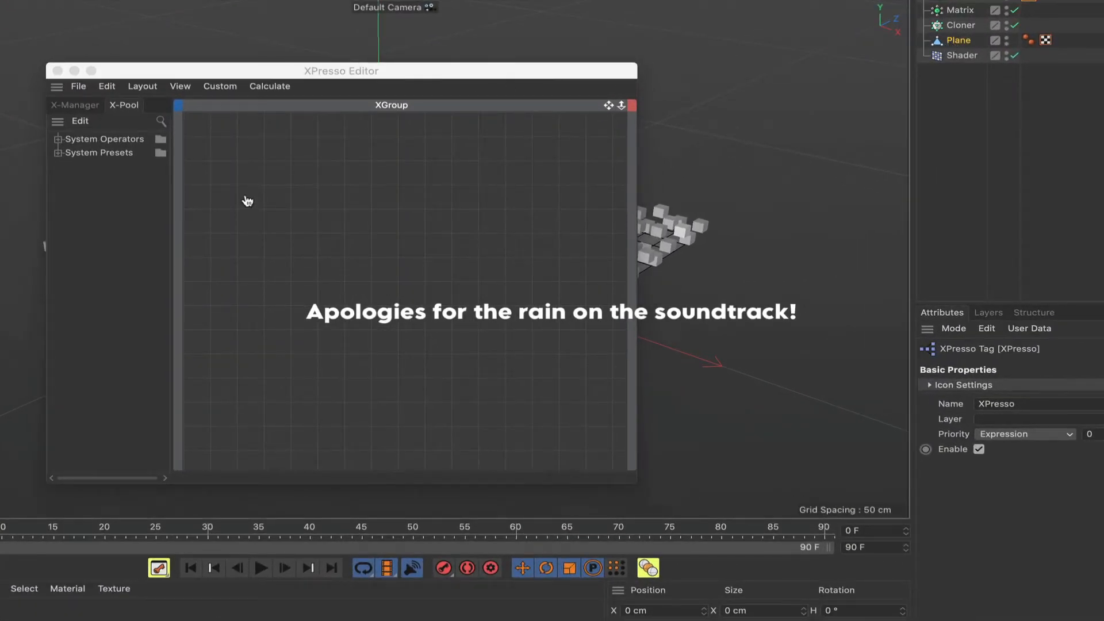
left_click(273, 185)
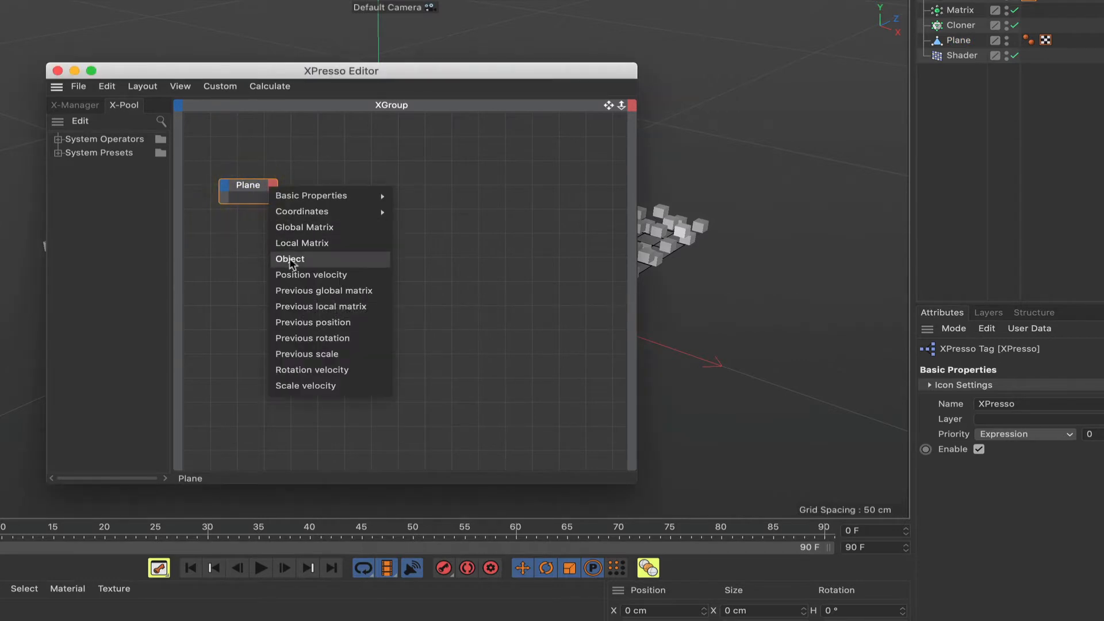
left_click(290, 259)
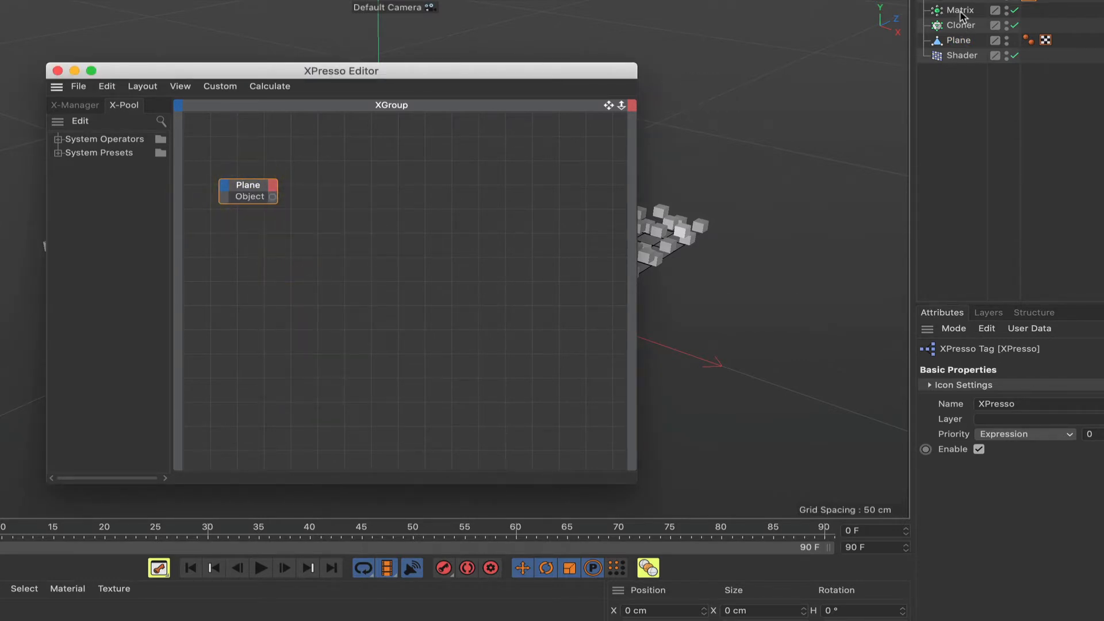
left_click_drag(960, 14, 268, 268)
left_click(280, 265)
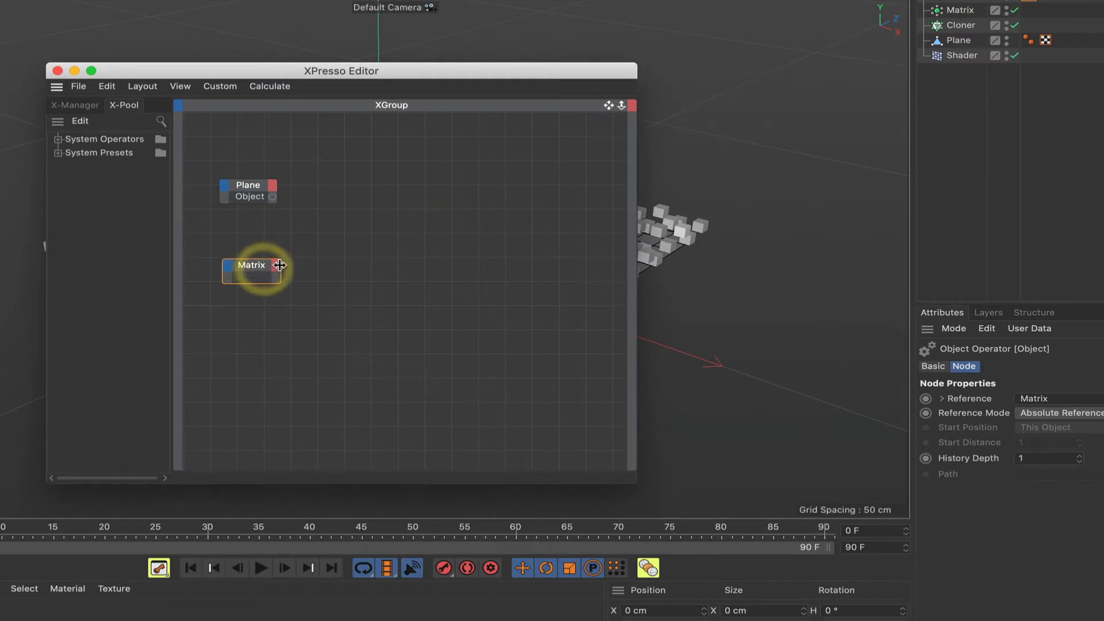
left_click(298, 354)
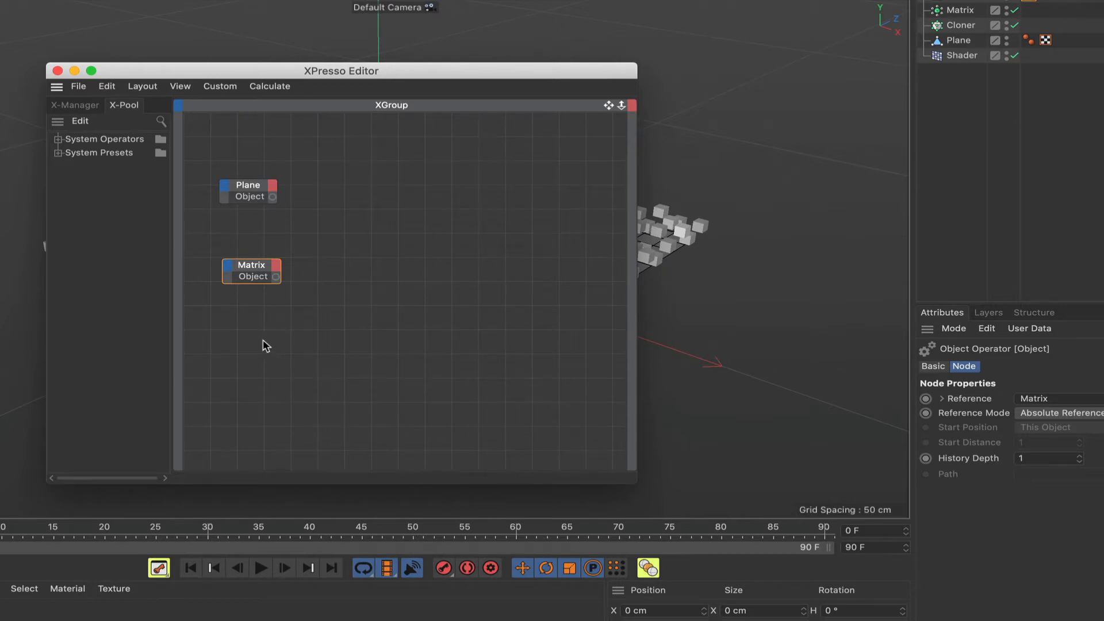
- Add a Motion Graphics Data node beside the Matrix node and connect the Matrix's Object output to its Object input
right_click(298, 310)
mouse_move(345, 314)
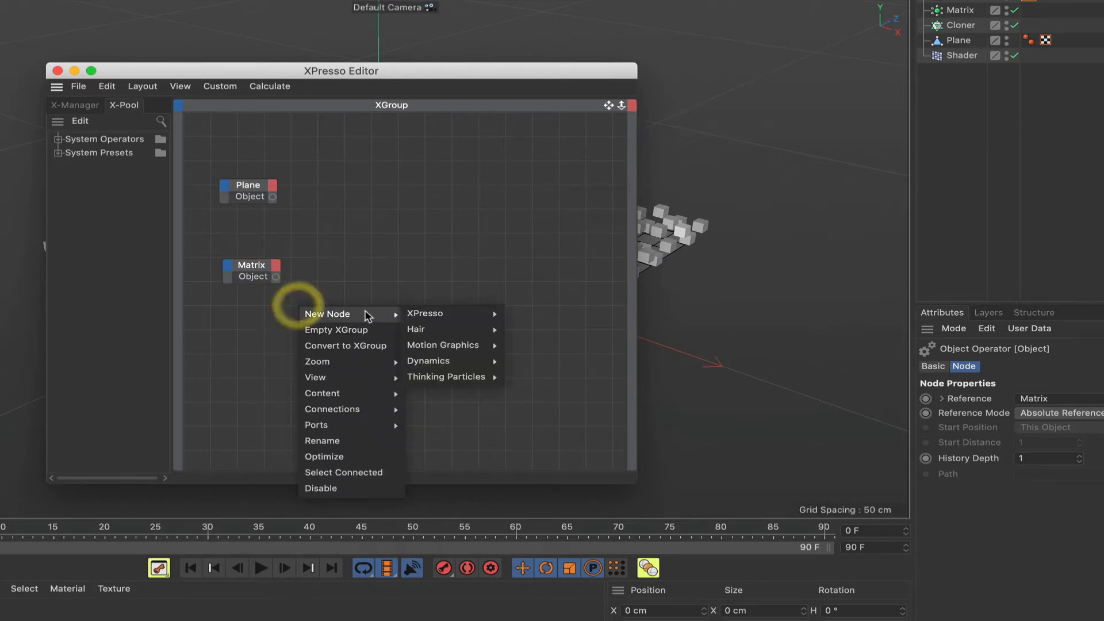
mouse_move(441, 314)
mouse_move(514, 316)
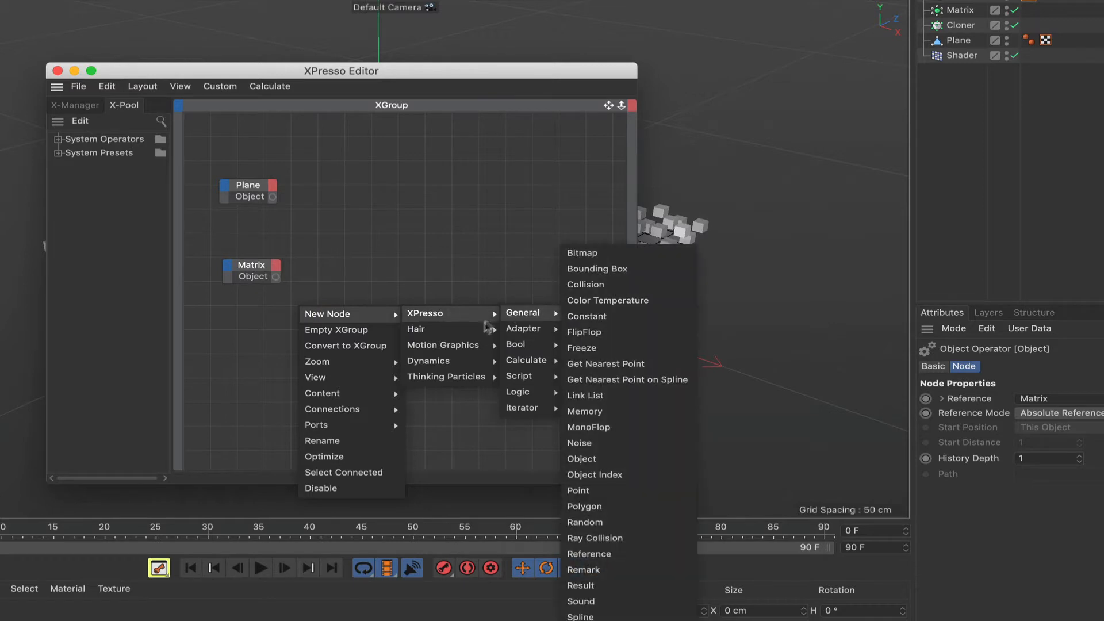
mouse_move(447, 349)
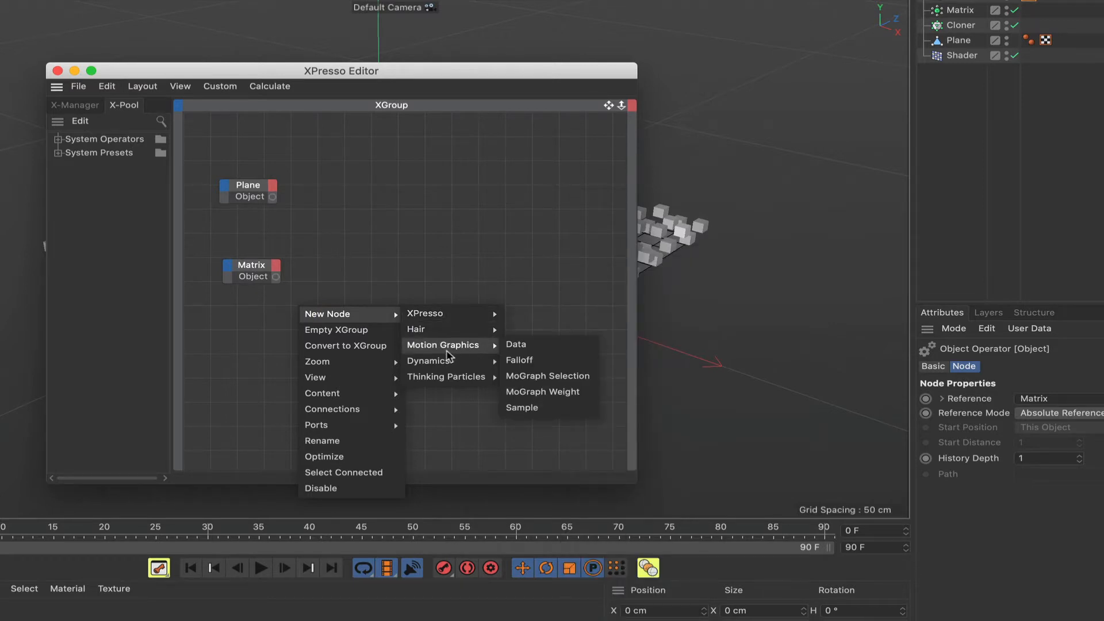
left_click(520, 345)
left_click_drag(300, 293, 380, 229)
left_click_drag(282, 274, 320, 256)
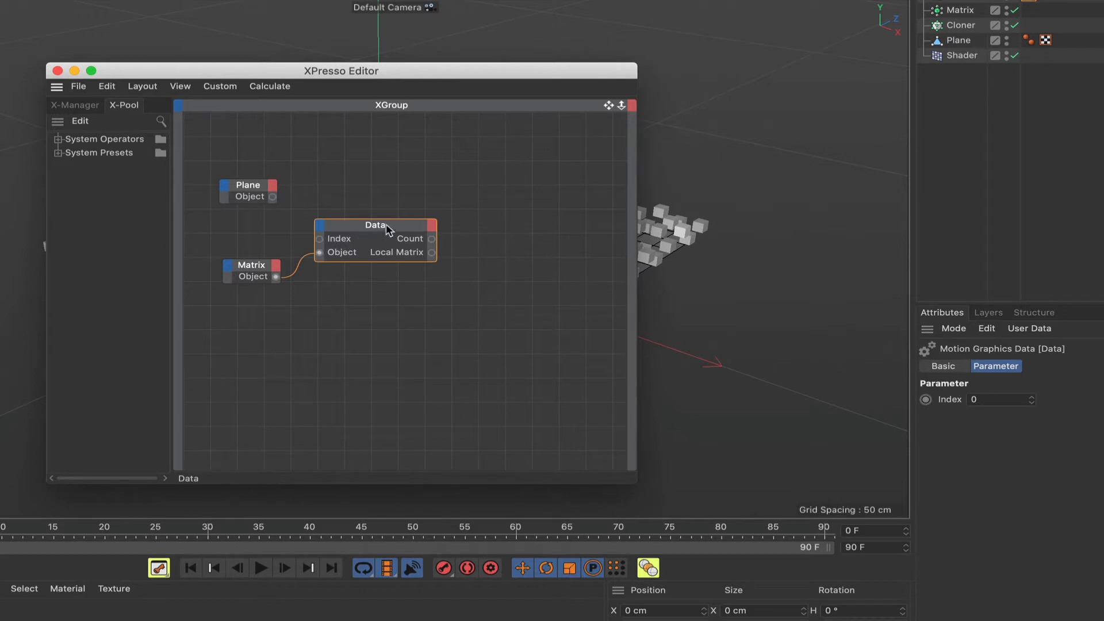
left_click_drag(386, 223, 416, 230)
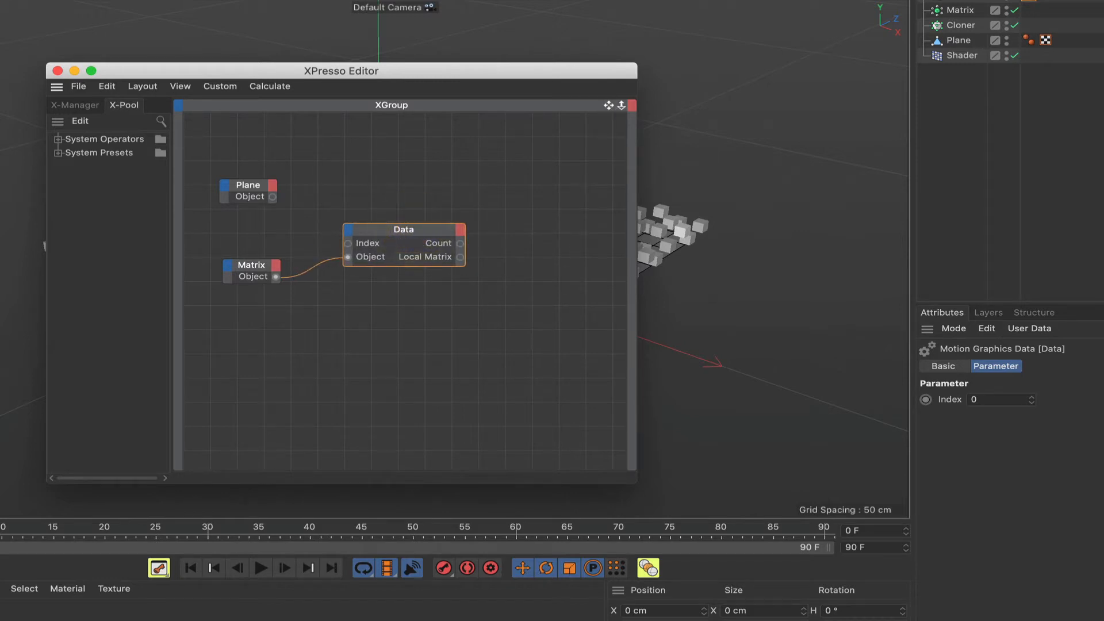
- Add an Iteration node of the XPresso Iterator type to the graph
left_click_drag(609, 105, 631, 119)
right_click(474, 150)
mouse_move(505, 155)
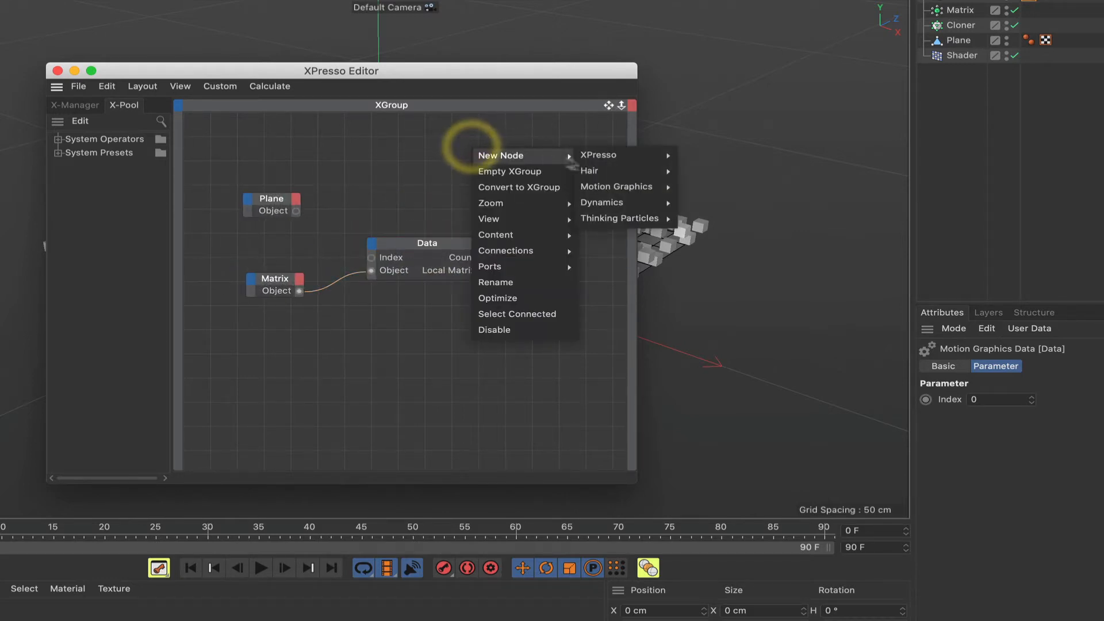
mouse_move(632, 156)
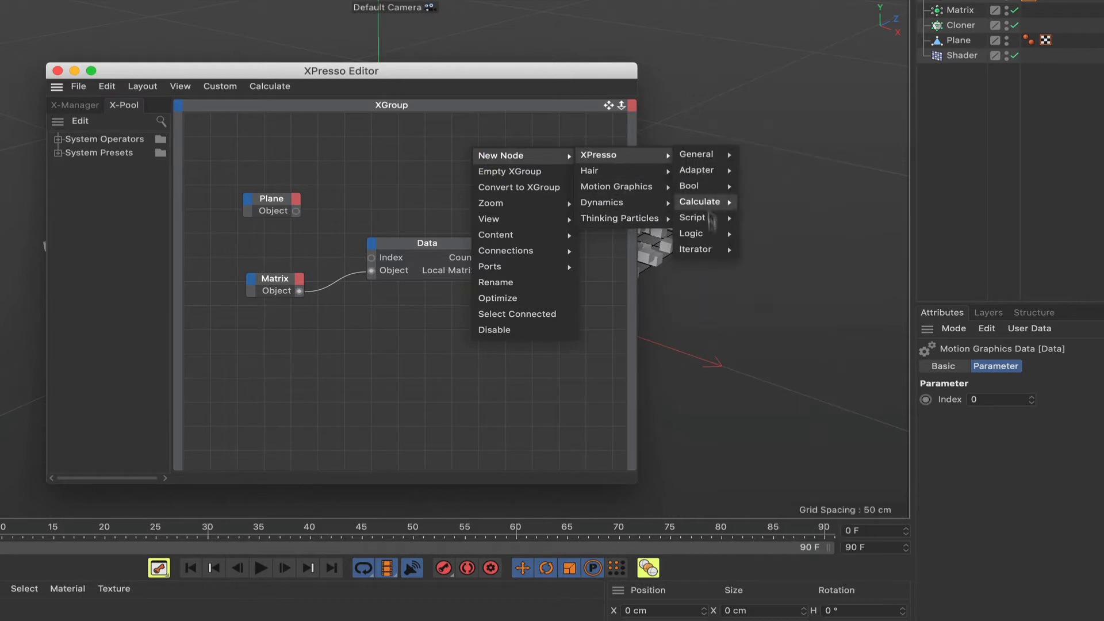
mouse_move(710, 251)
left_click(768, 263)
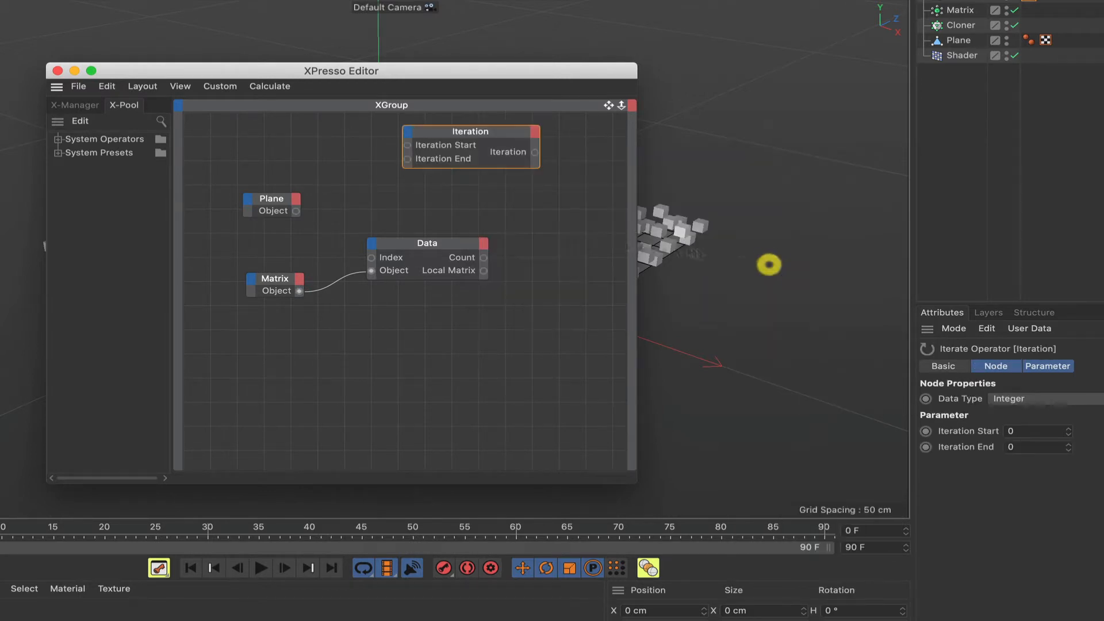
- Arrange the Iteration node between the Plane and Matrix nodes and connect its Iteration output to the Data node's Index input
left_click(488, 134)
left_click_drag(488, 136, 297, 170)
left_click(285, 280)
left_click_drag(285, 279, 301, 306)
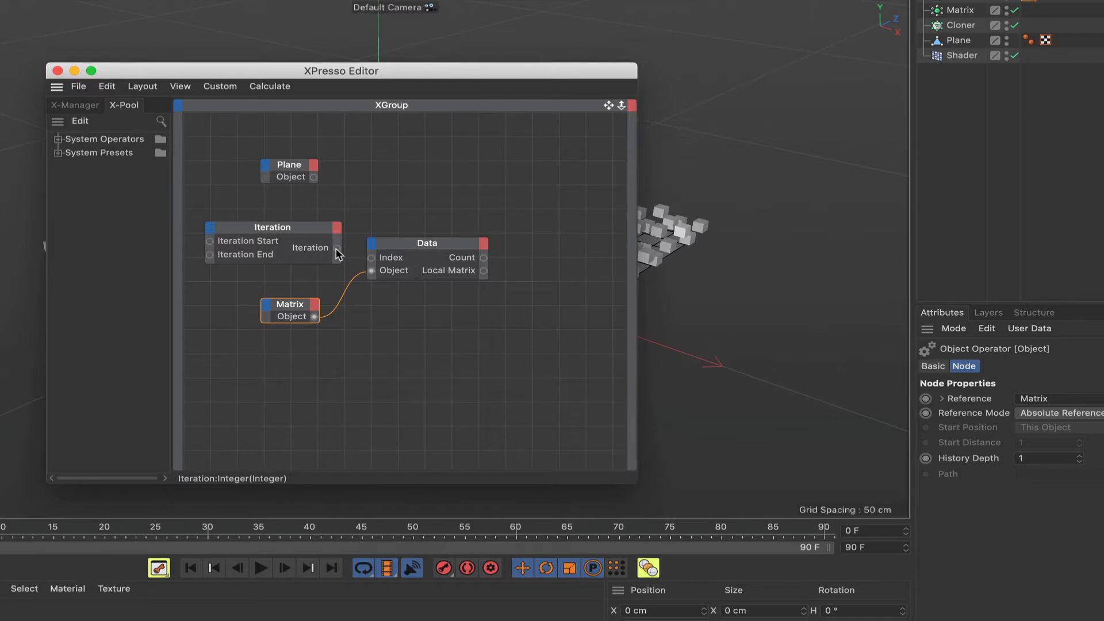
left_click_drag(336, 249, 372, 258)
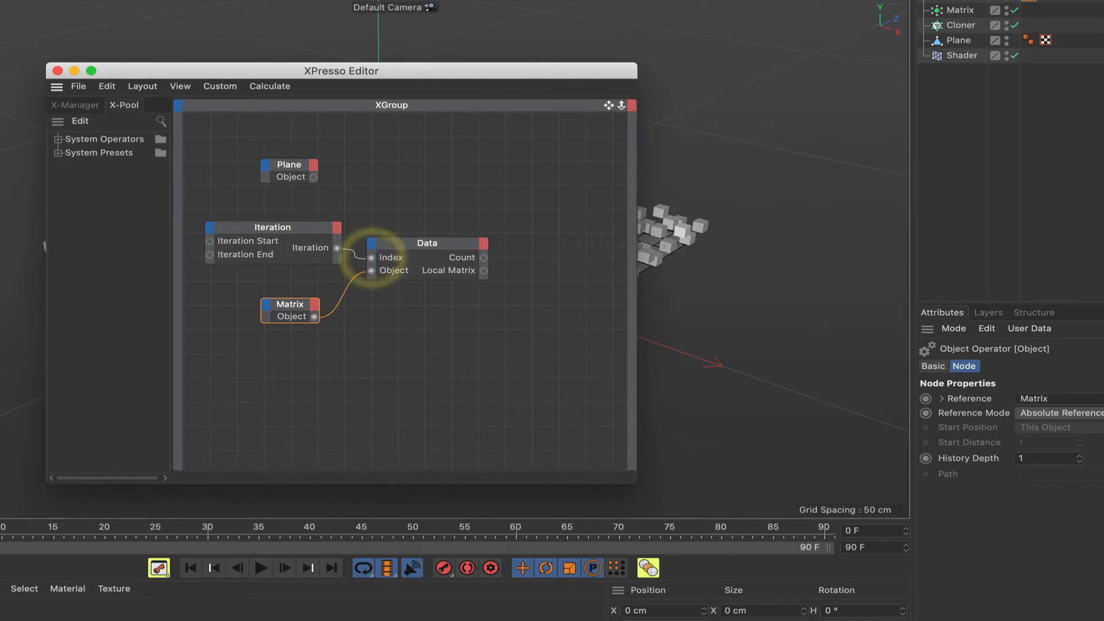
- Set the Iteration node's Iteration End to 440 and shift the node slightly away from the Data node
left_click(320, 229)
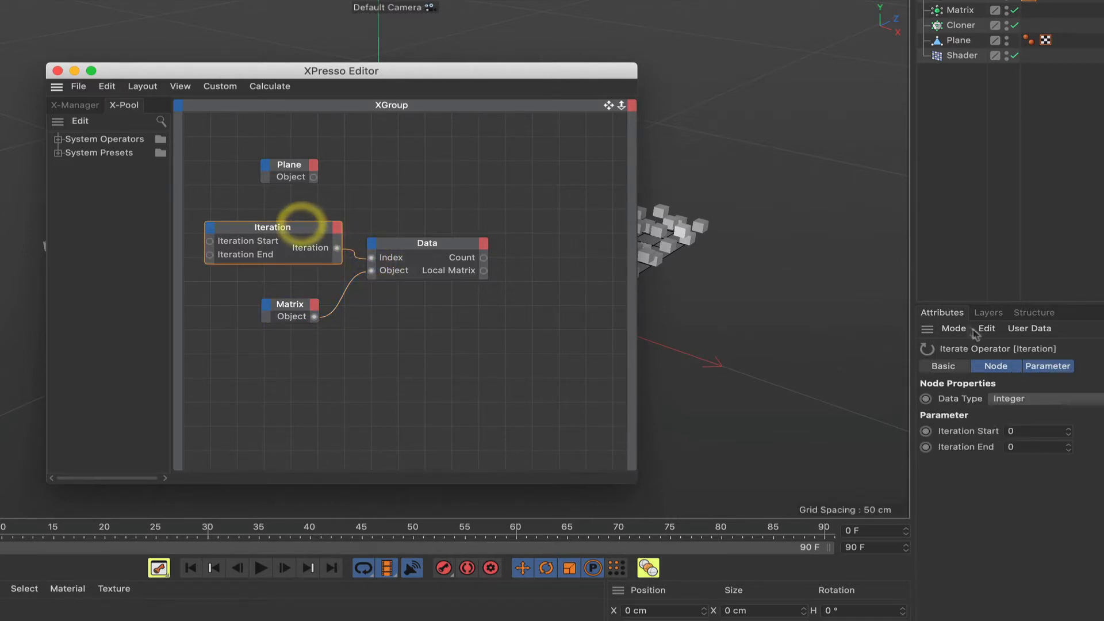
left_click(1023, 446)
type("400")
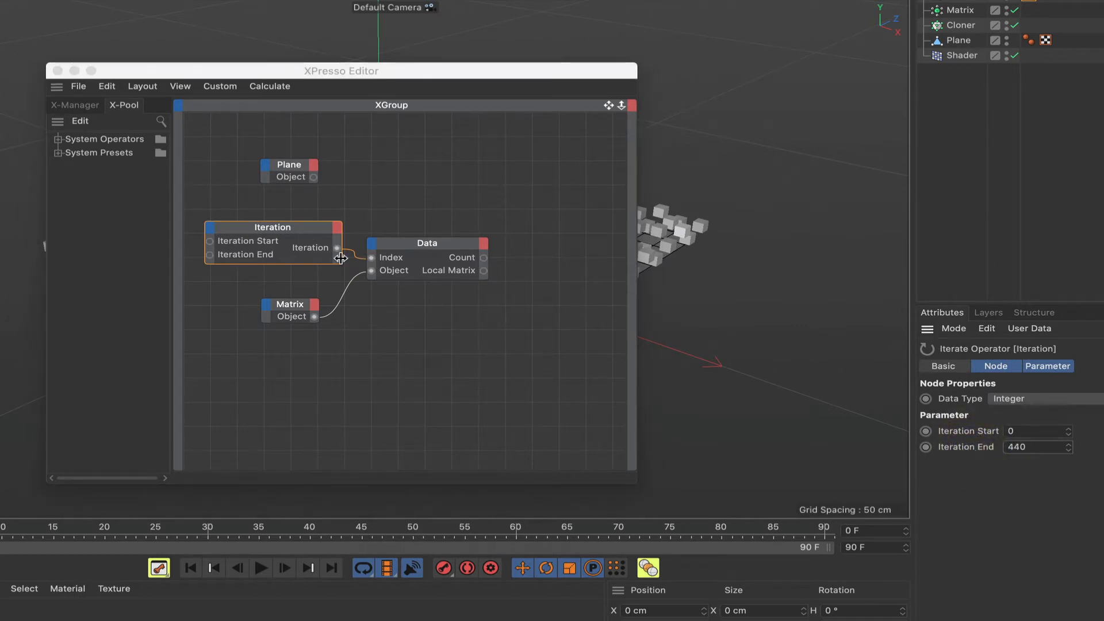
left_click_drag(308, 229, 298, 224)
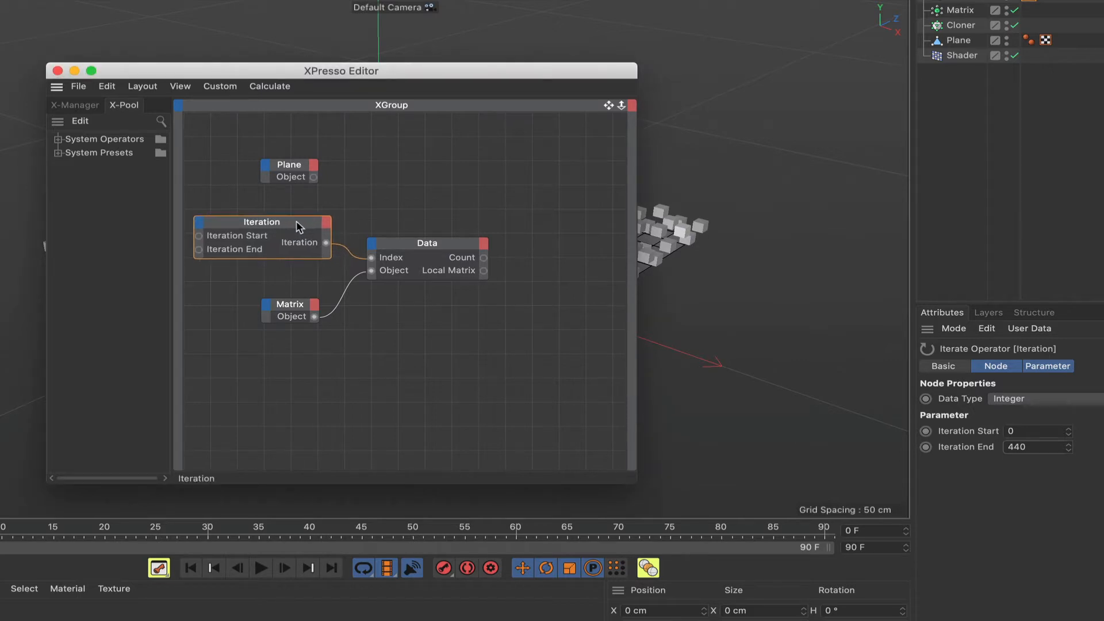
- Widen the XPresso Editor window and add a General Point node, placing it beside the Plane node
left_click_drag(463, 71, 428, 128)
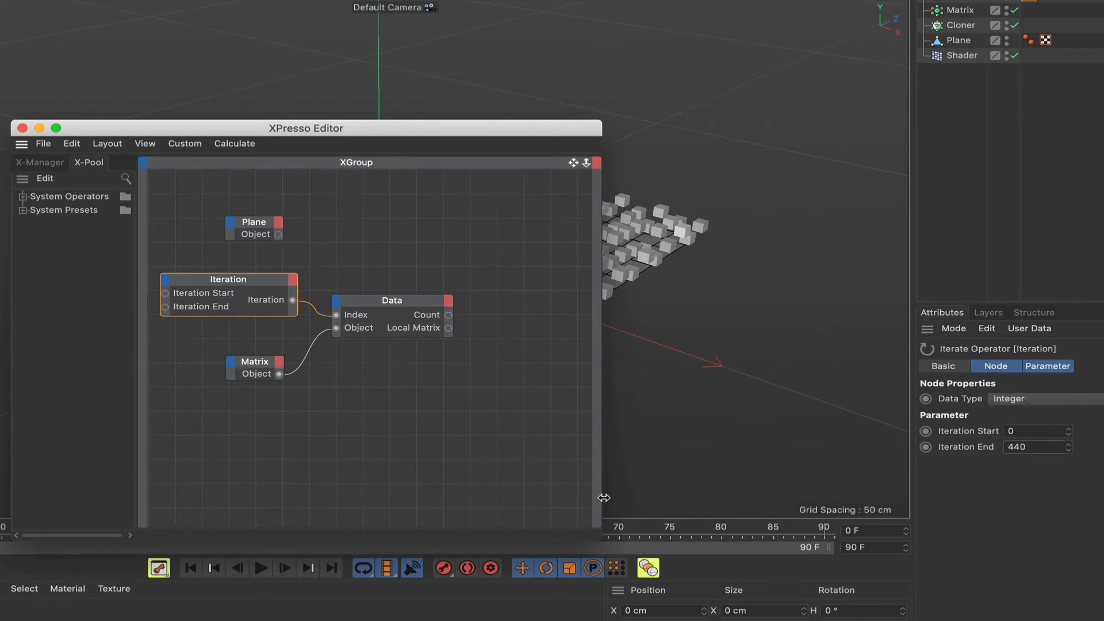
left_click_drag(600, 497, 730, 502)
right_click(588, 276)
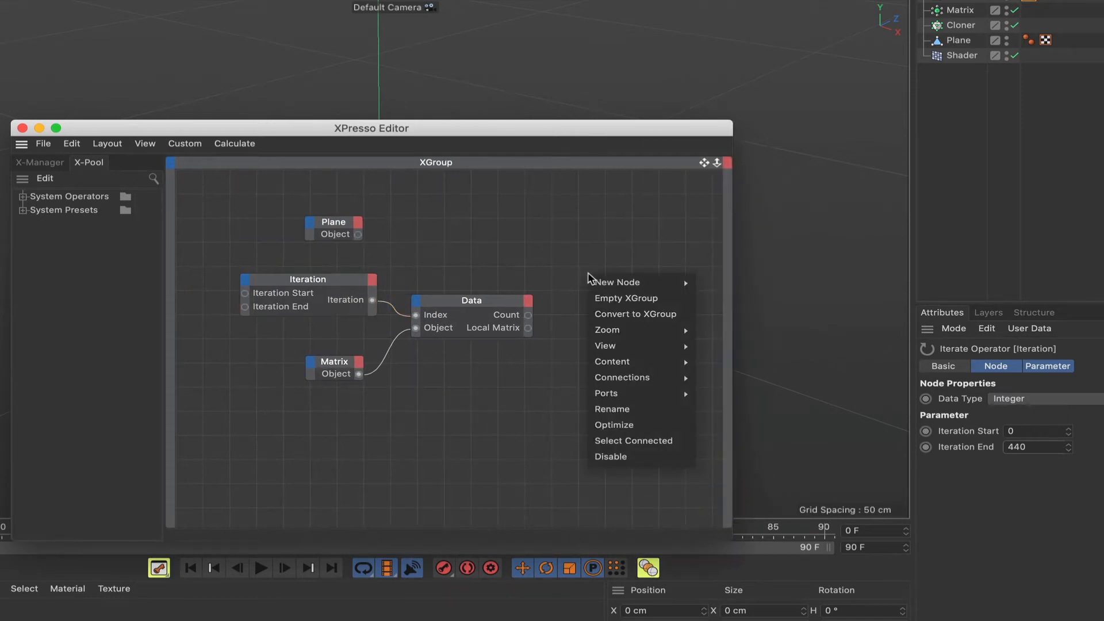
mouse_move(620, 281)
mouse_move(748, 282)
mouse_move(822, 281)
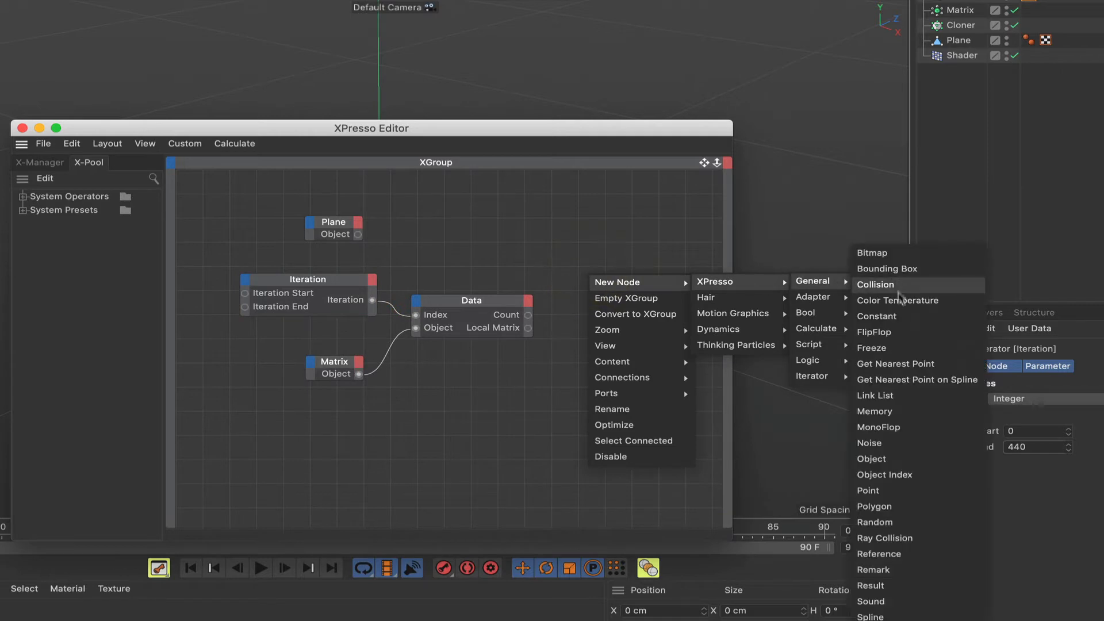
left_click(900, 492)
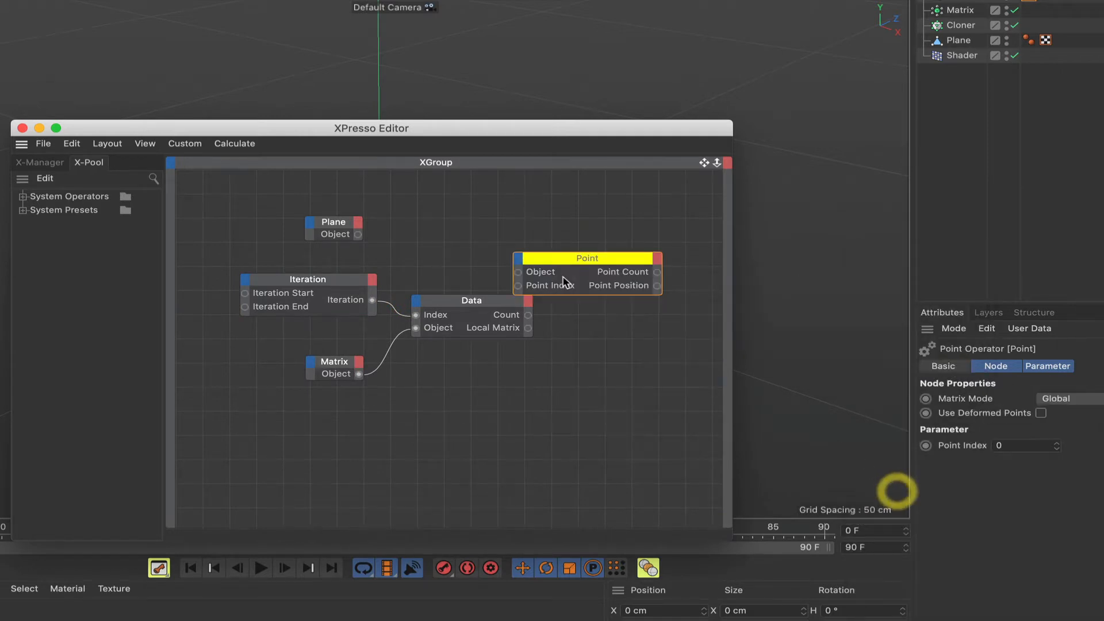
left_click_drag(591, 262, 518, 226)
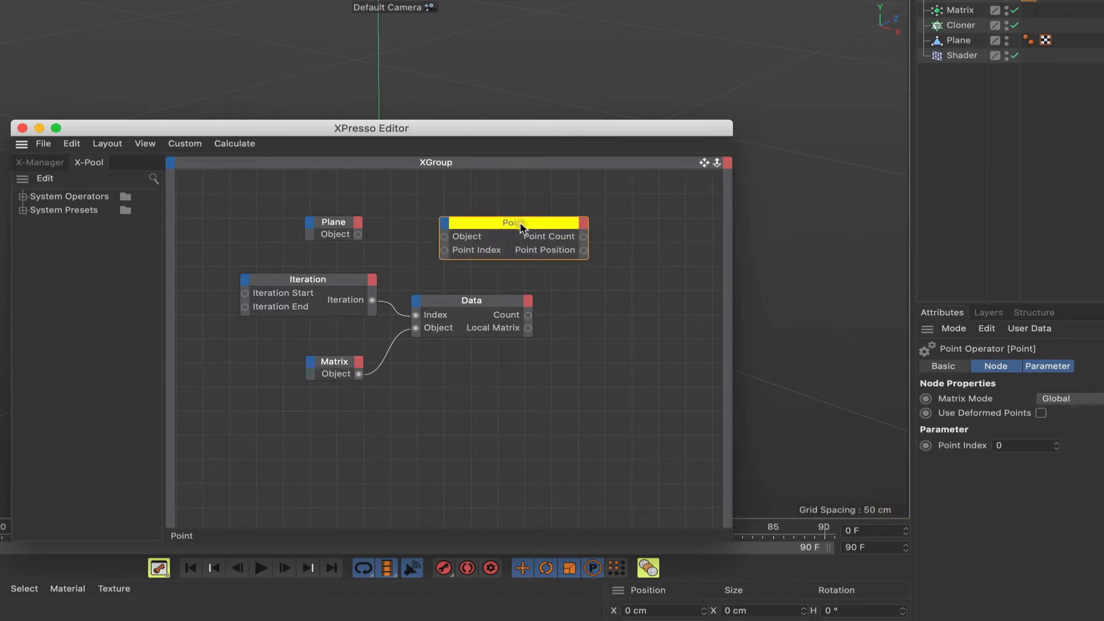
- Connect the Plane's Object output to the Point node's Object input and the Iteration output to its Point Index, spacing the nodes apart
left_click_drag(357, 234, 444, 236)
left_click_drag(501, 215, 620, 223)
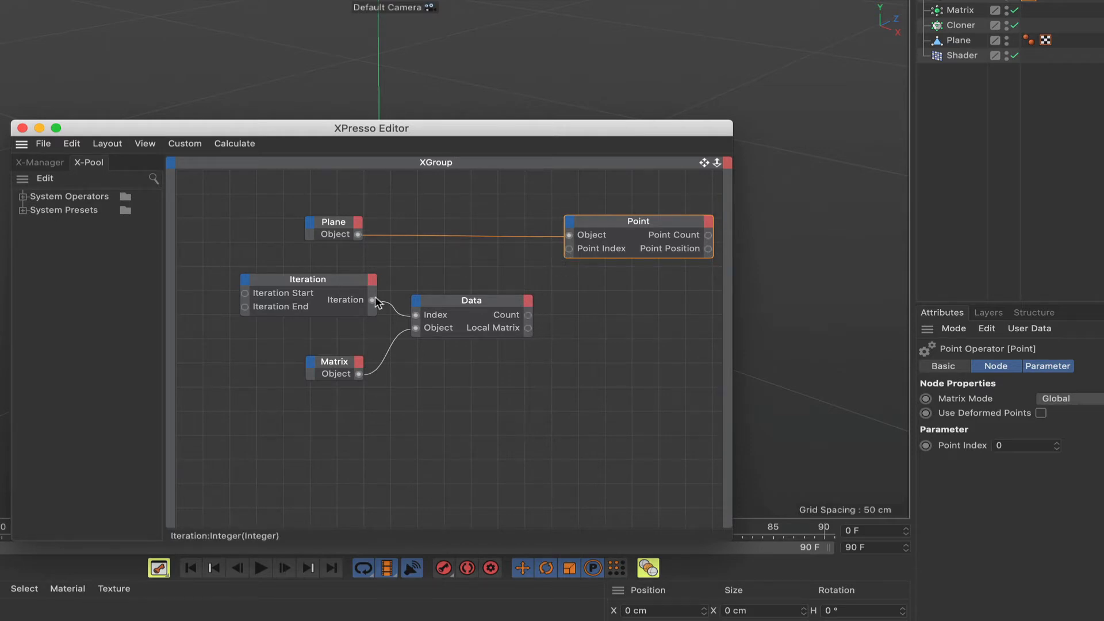
left_click_drag(372, 299, 569, 249)
left_click_drag(509, 308, 515, 320)
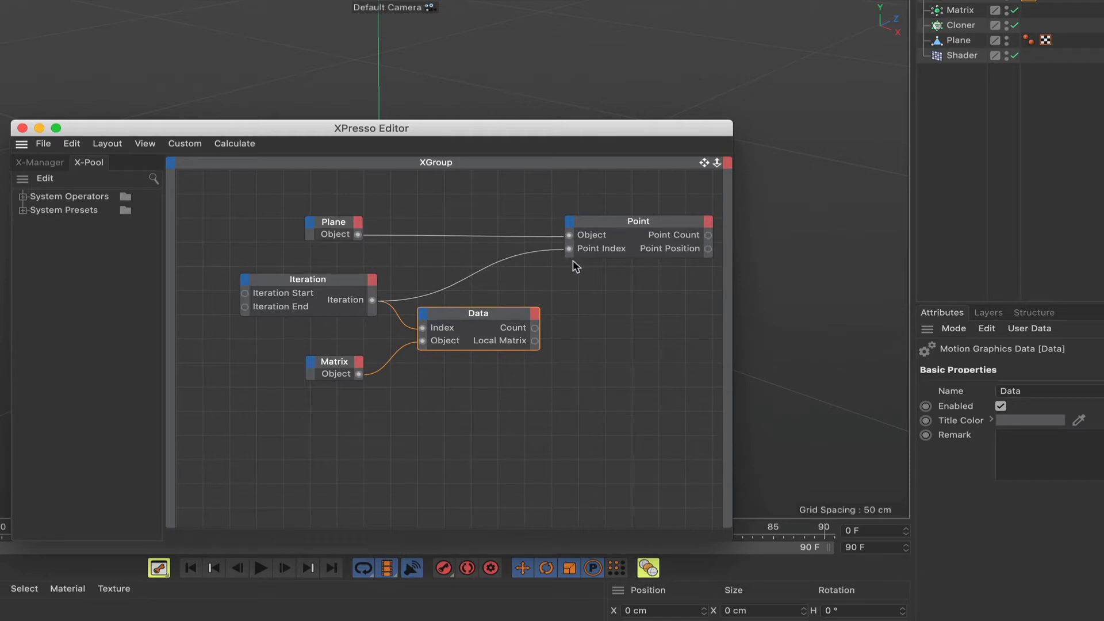
- Add a Point Position input to the Point node and connect it to a new Position output on the Data node
left_click(571, 226)
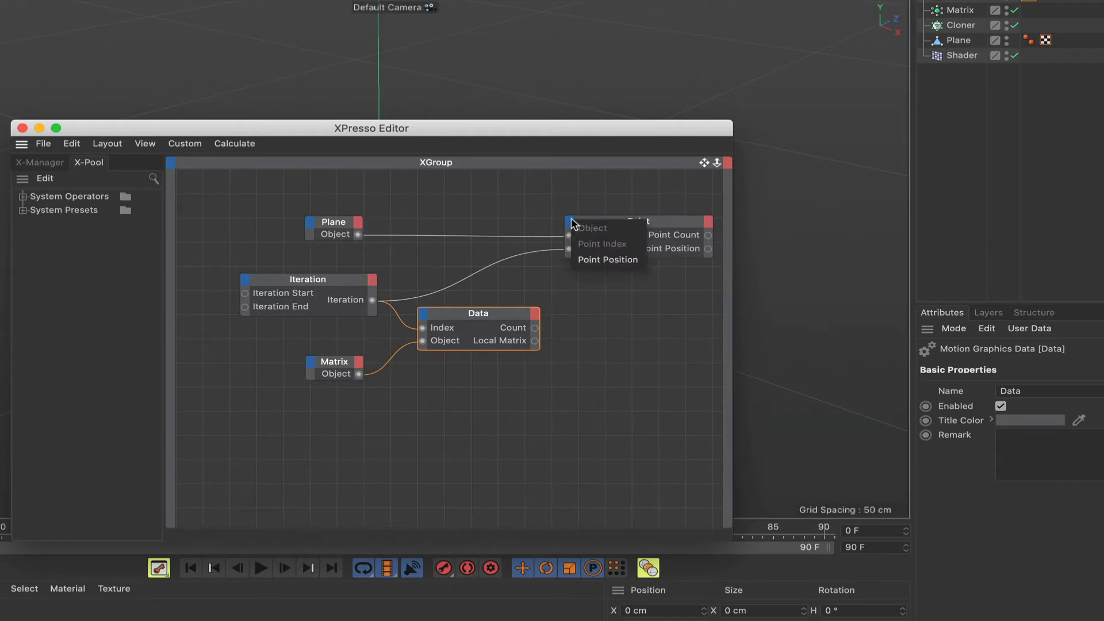
left_click(598, 256)
left_click(630, 222)
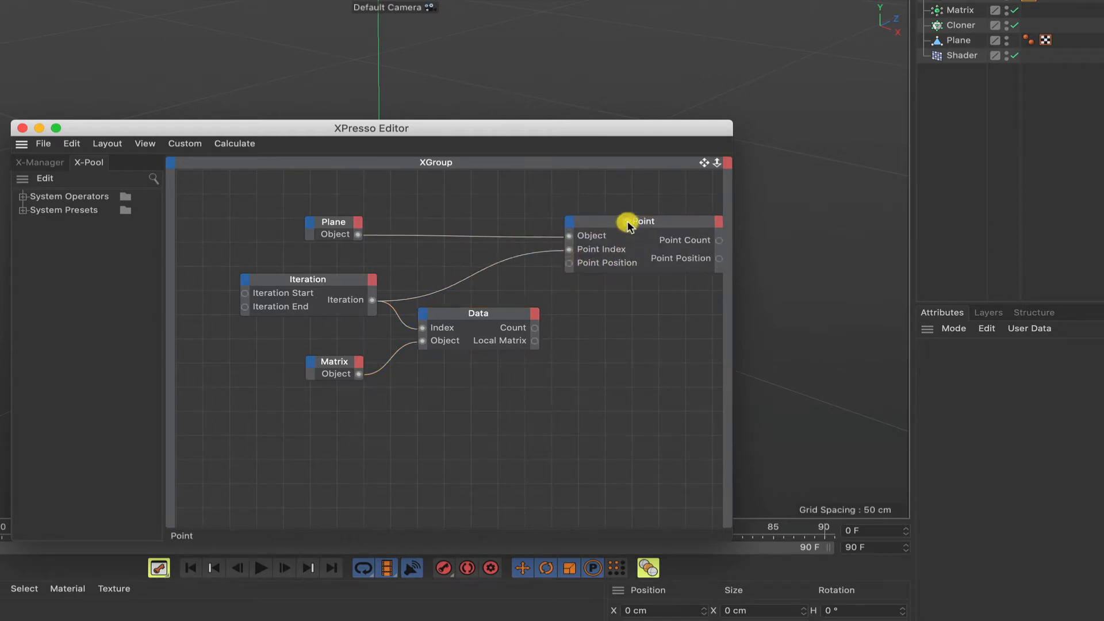
left_click(534, 313)
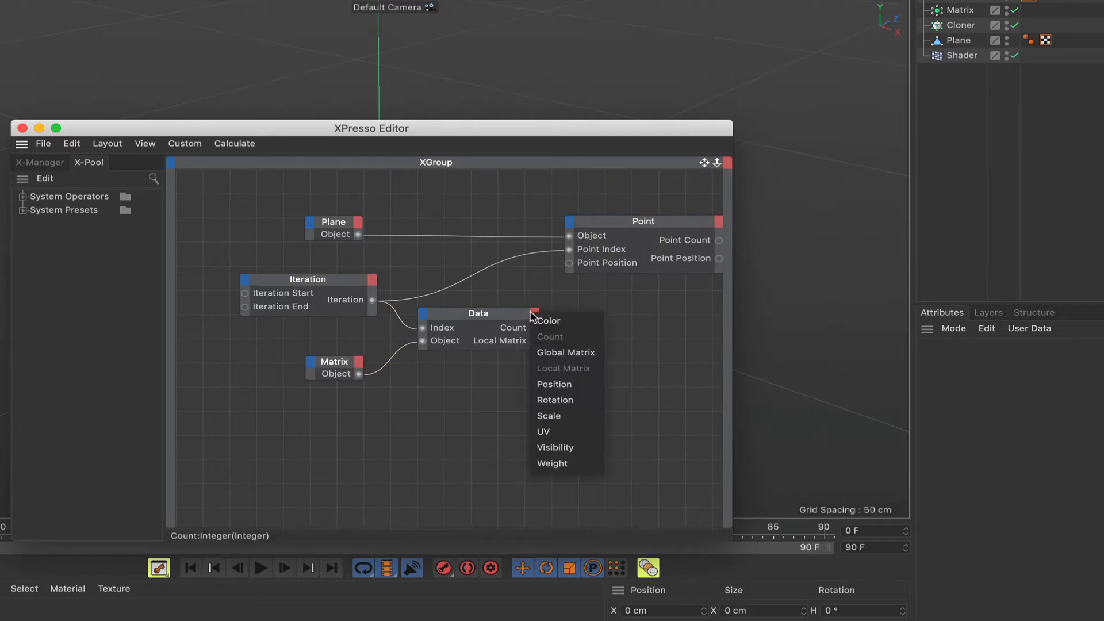
left_click(567, 384)
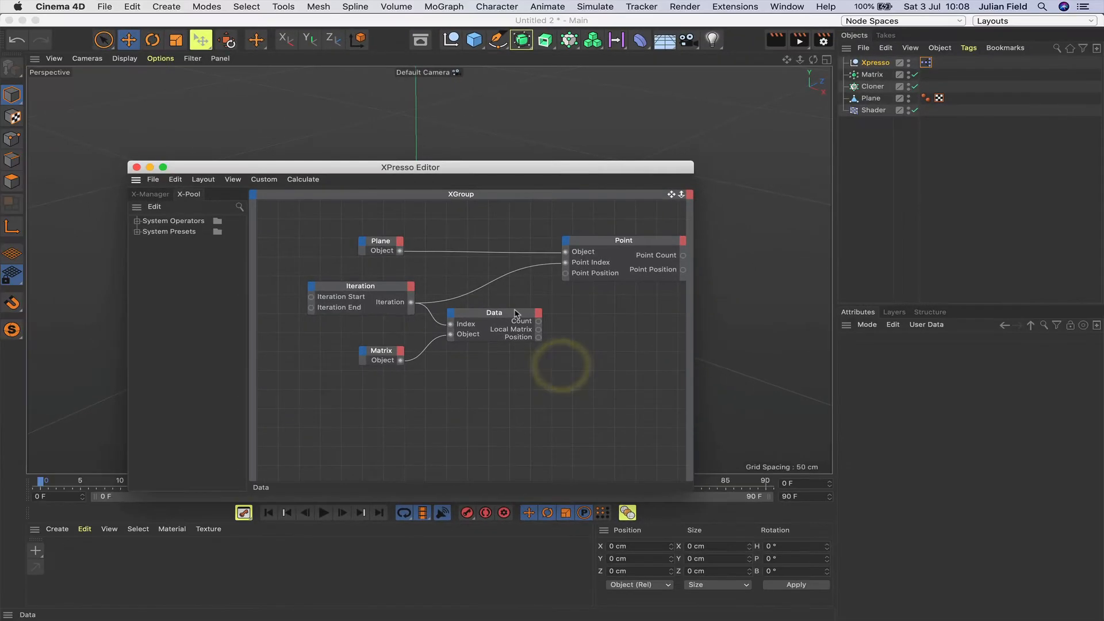
left_click(515, 313)
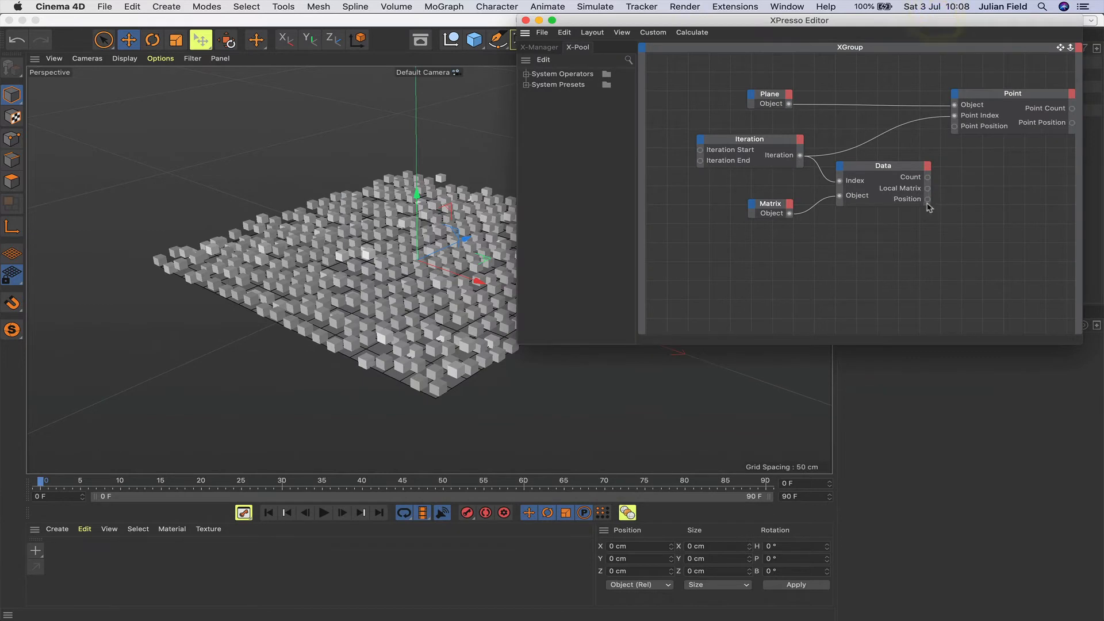
left_click_drag(950, 159, 951, 138)
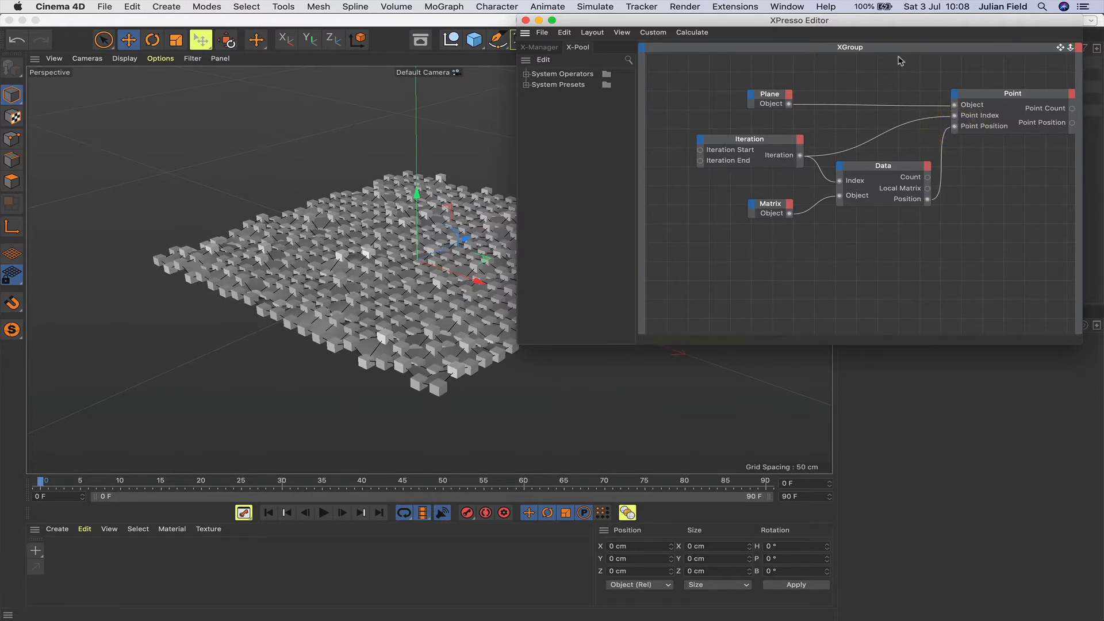
- Close the XPresso Editor, hide the Matrix object in the viewport and play the animation
left_click_drag(570, 23, 756, 61)
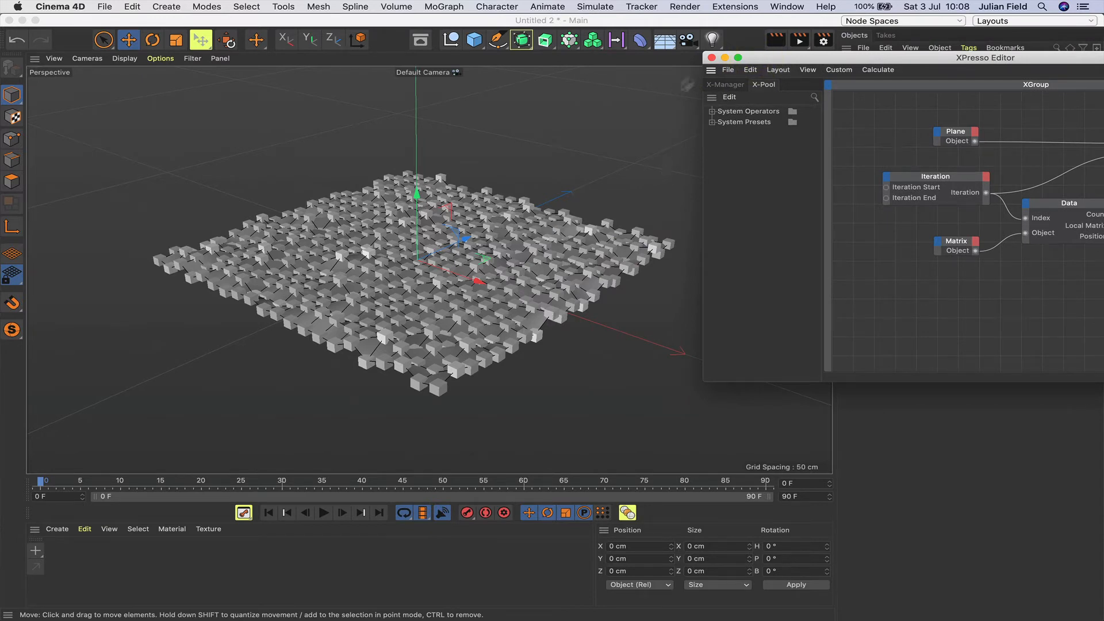
left_click(711, 57)
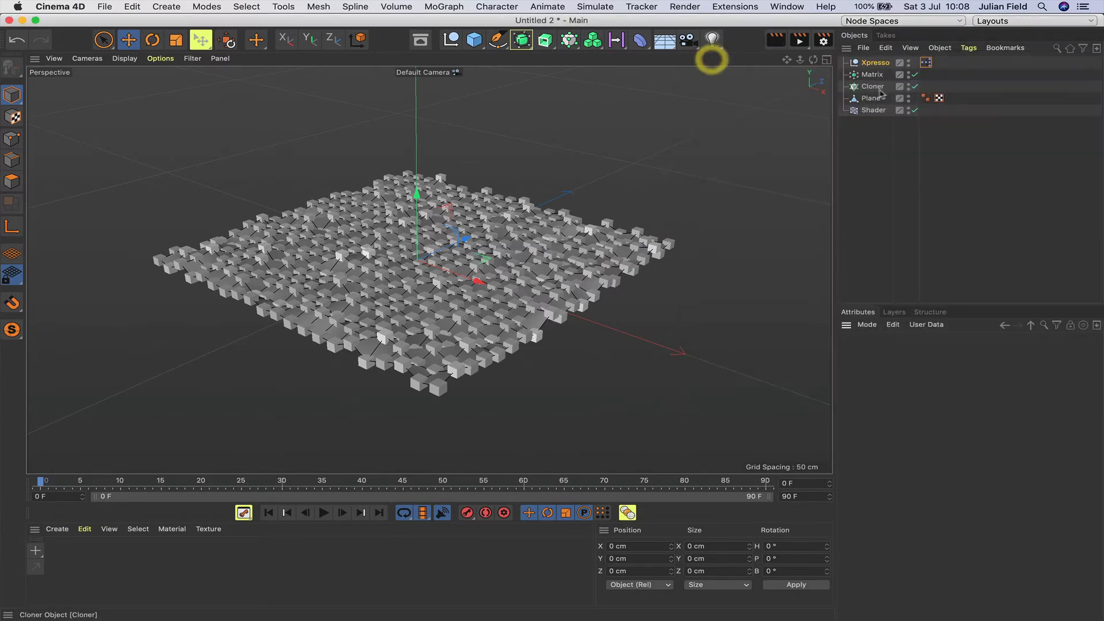
left_click(909, 72)
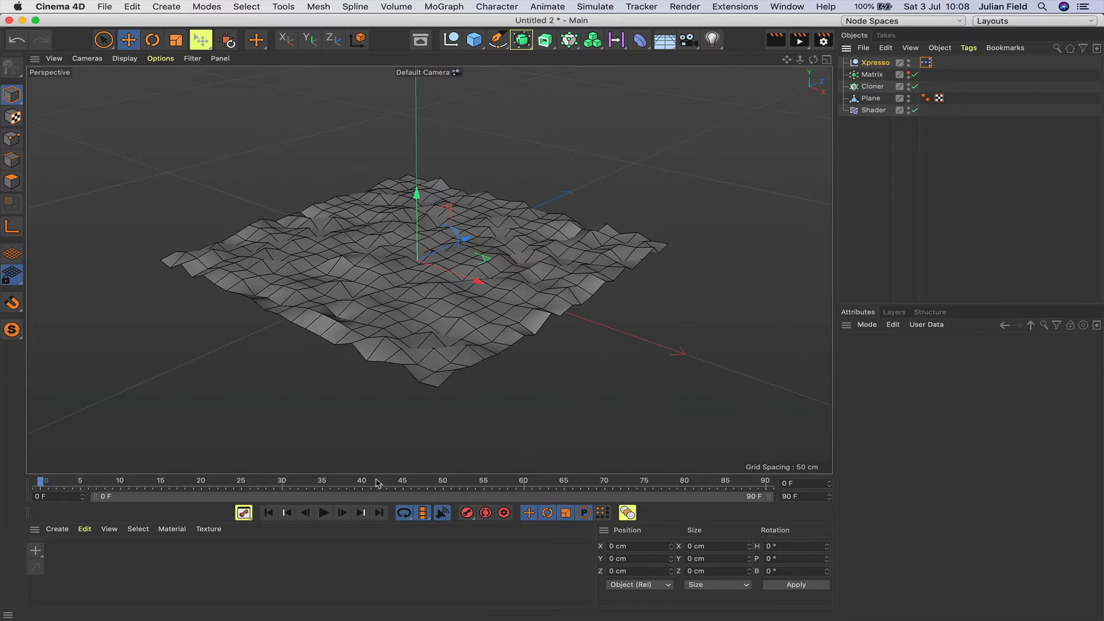
left_click(325, 513)
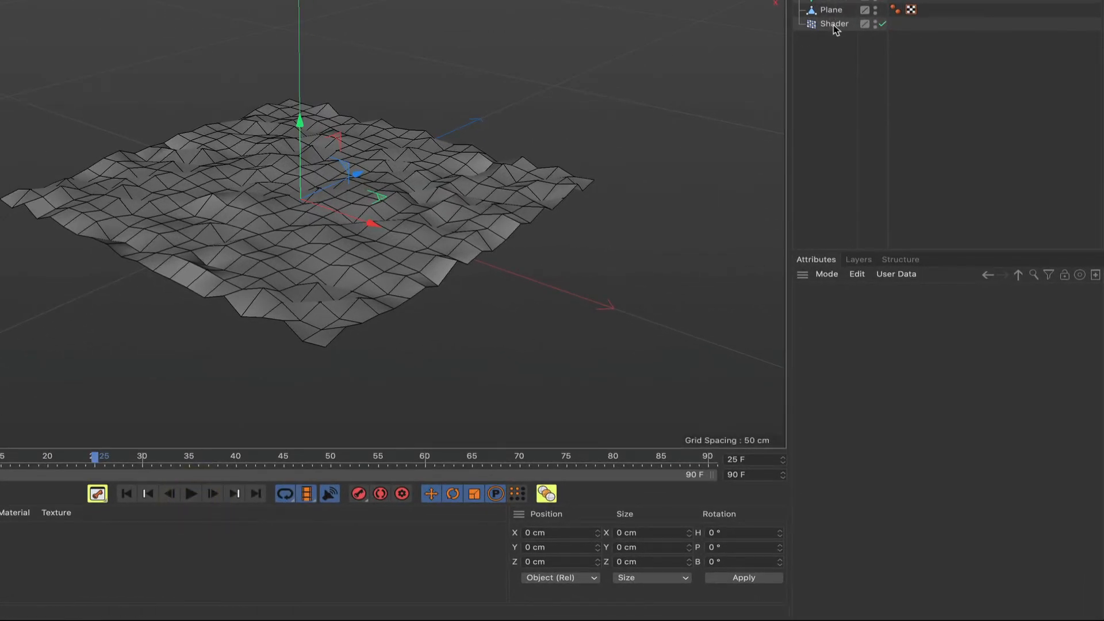
- Set the Animation Speed of the Shader effector's Noise to 1
left_click(833, 25)
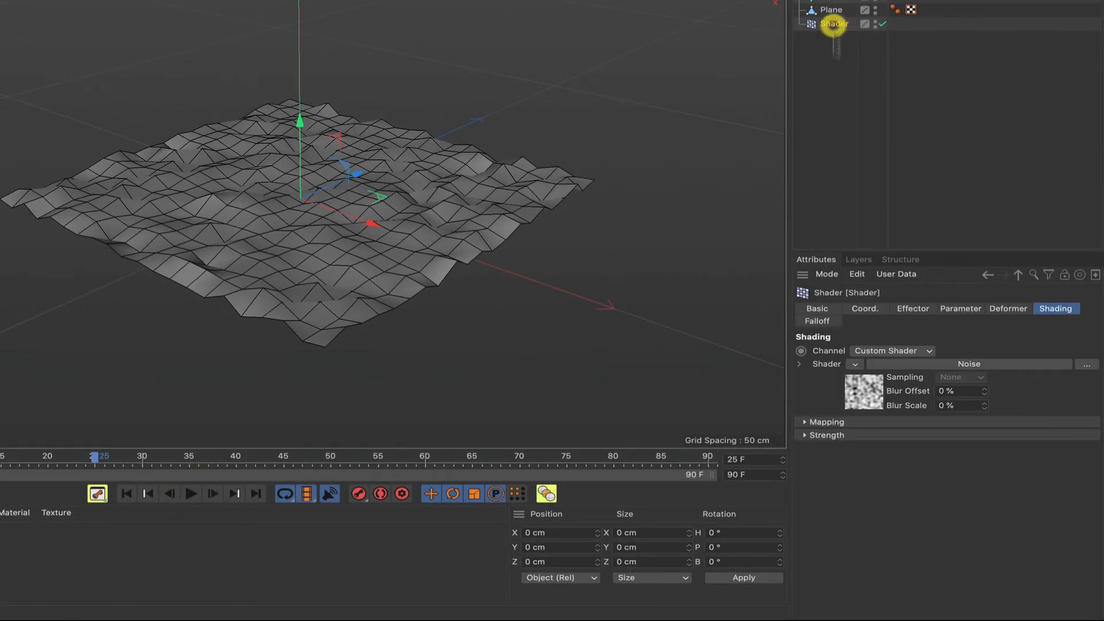
left_click(886, 365)
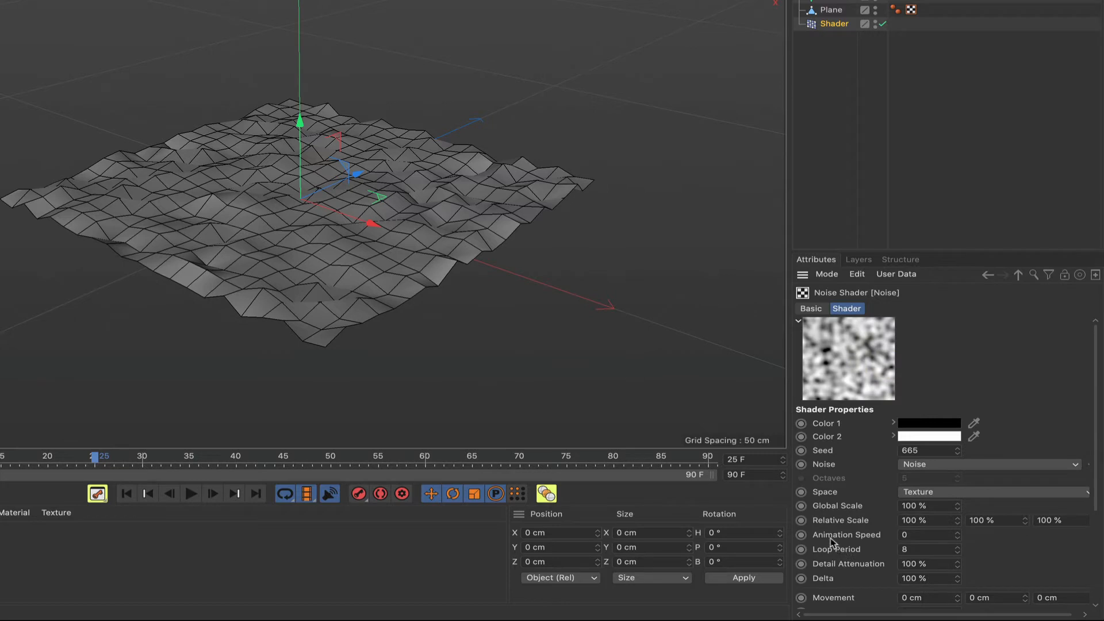
left_click(879, 534)
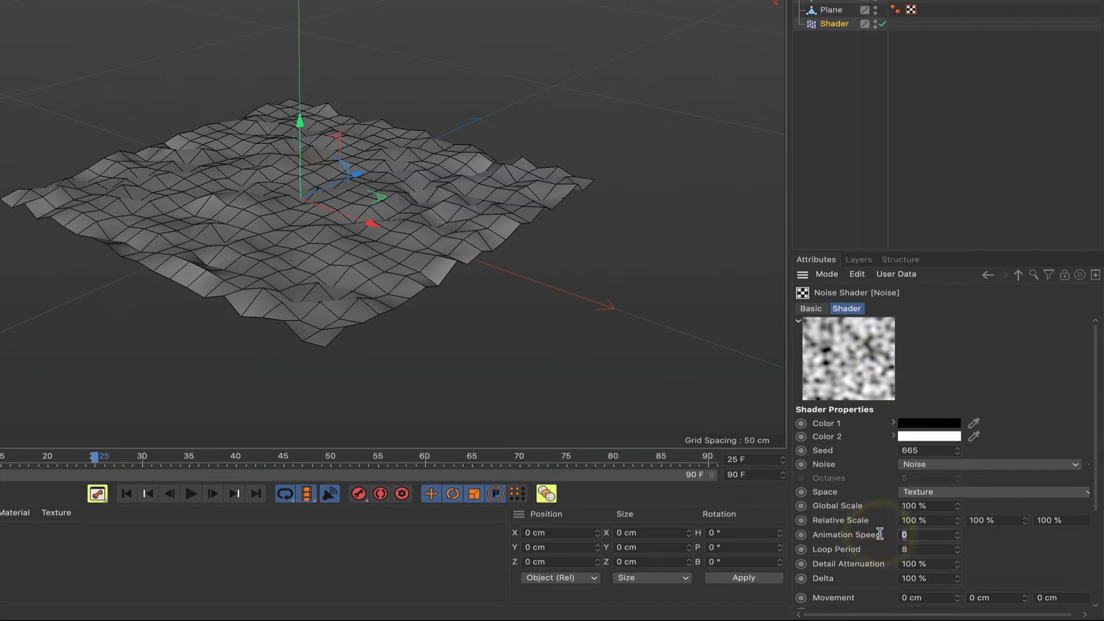
type("1")
key("Return")
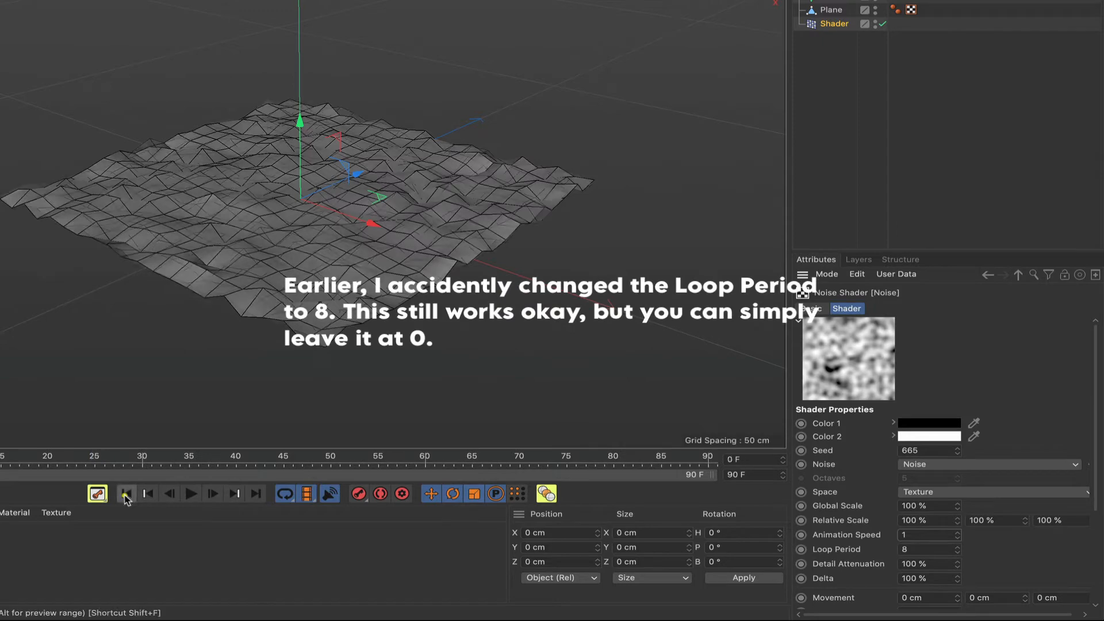
- Play the moving surface from the first frame and return the timeline to the start
left_click(127, 493)
left_click(192, 497)
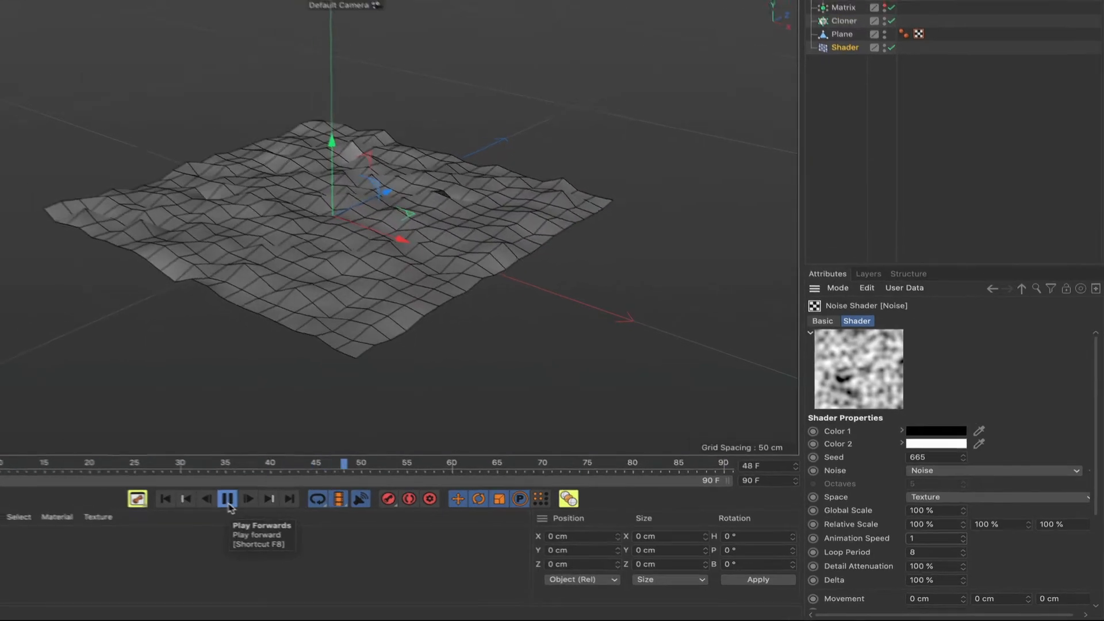
left_click(126, 493)
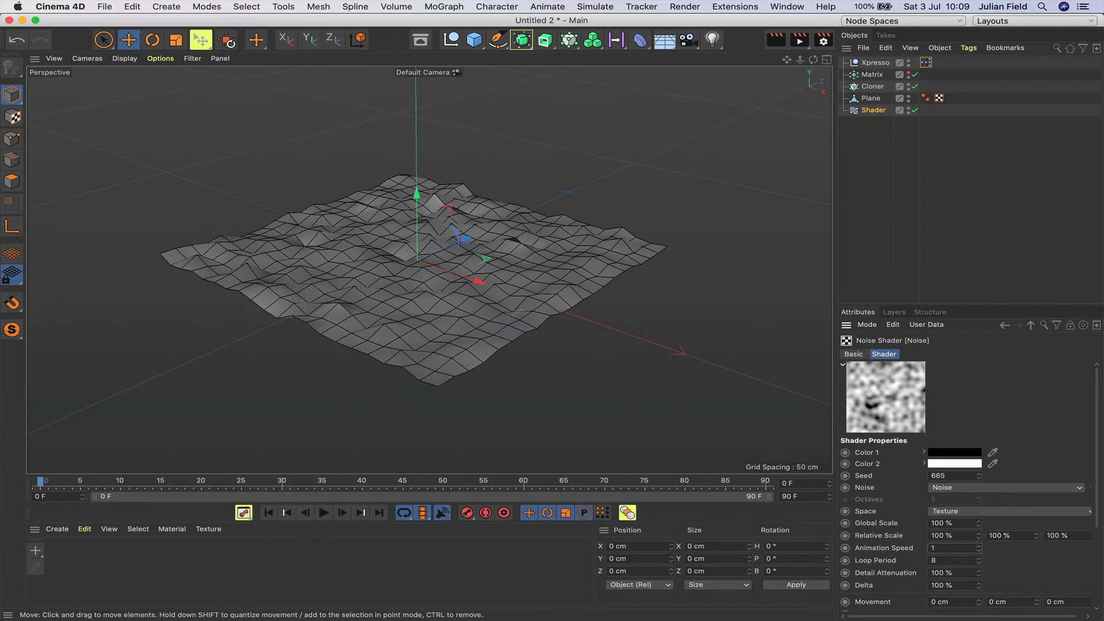
- Place the Plane inside a Subdivision Surface named Sea and play the animation to preview the smoothed waves
left_click(871, 99)
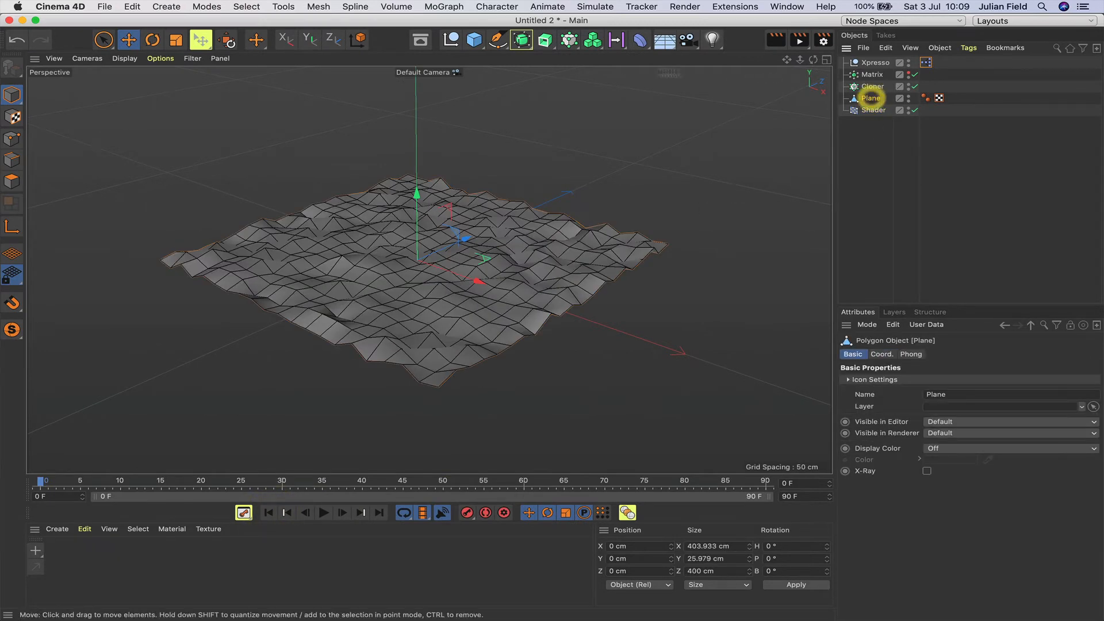
left_click(523, 41, "alt")
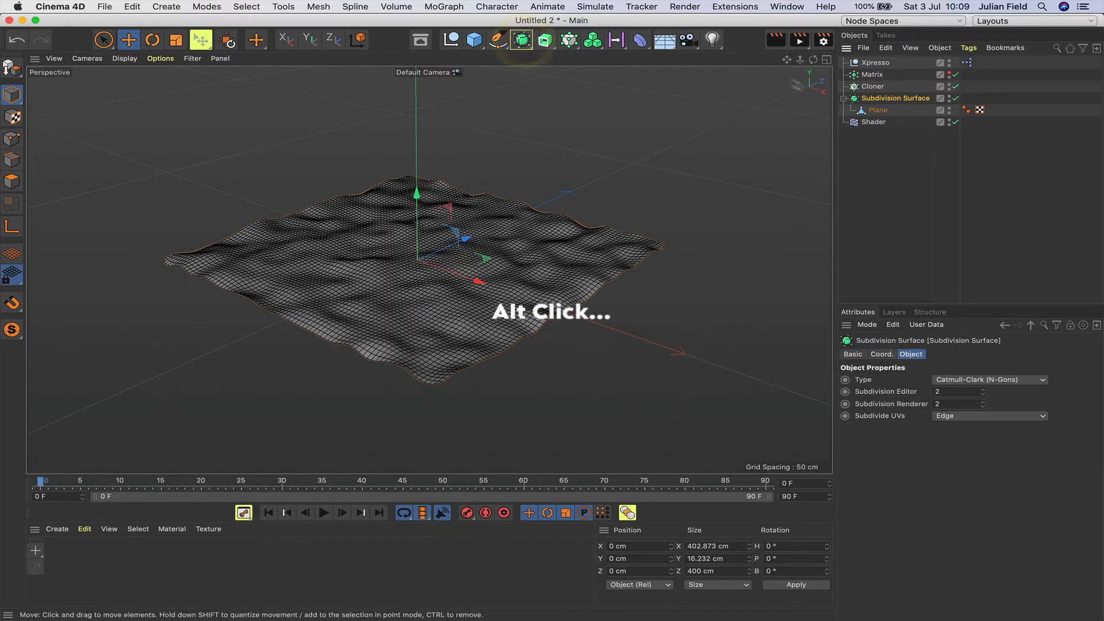
double_click(886, 99)
type("Se")
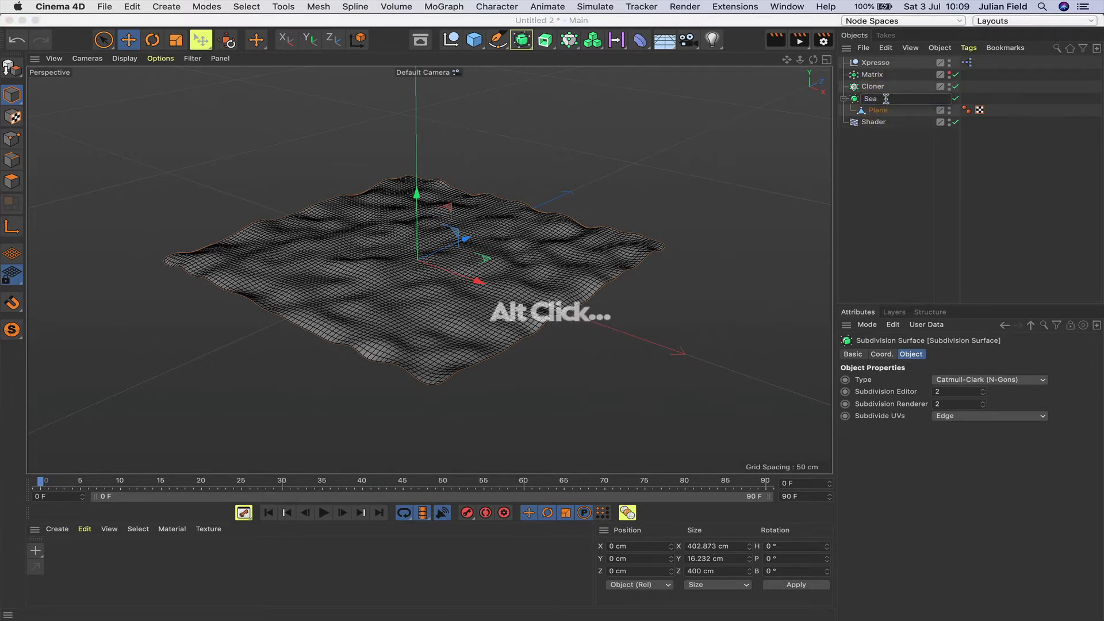
type("a")
key("Return")
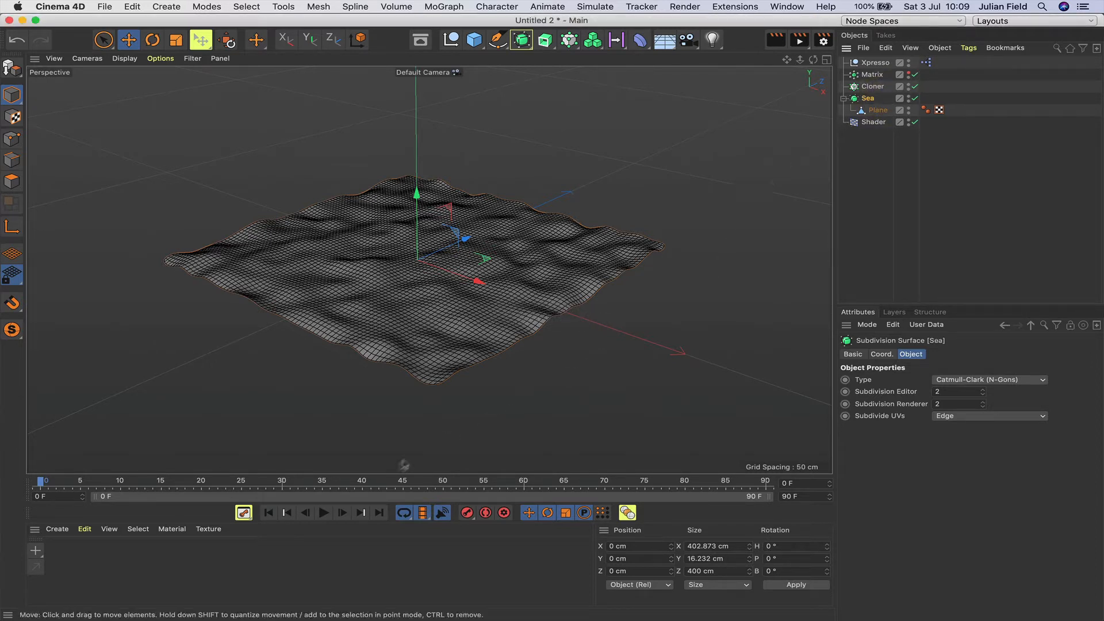
left_click(324, 512)
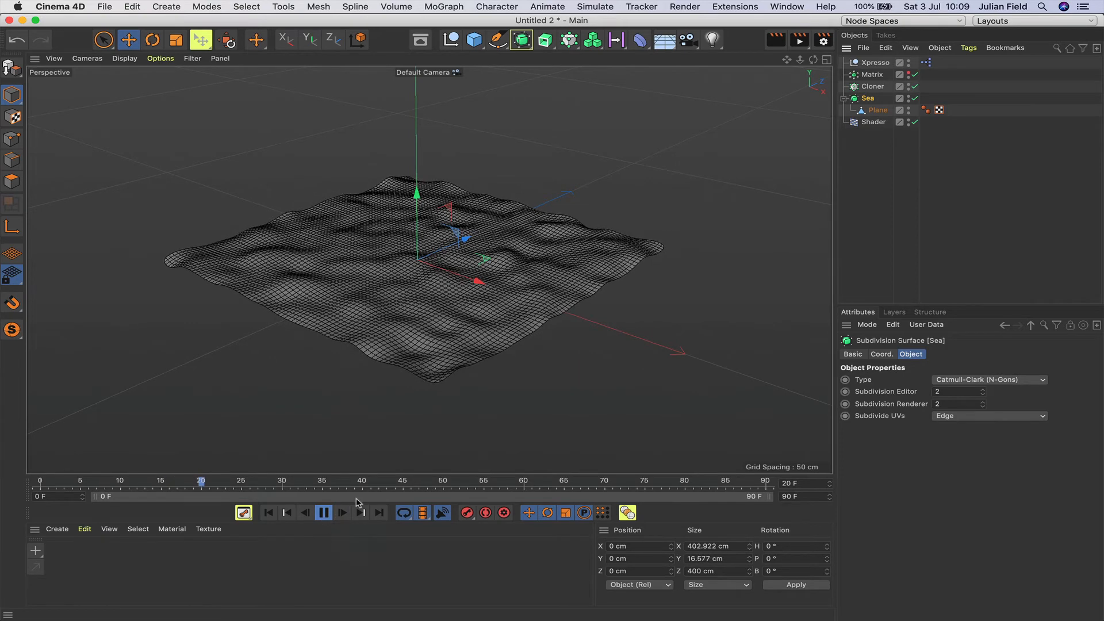
left_click(325, 512)
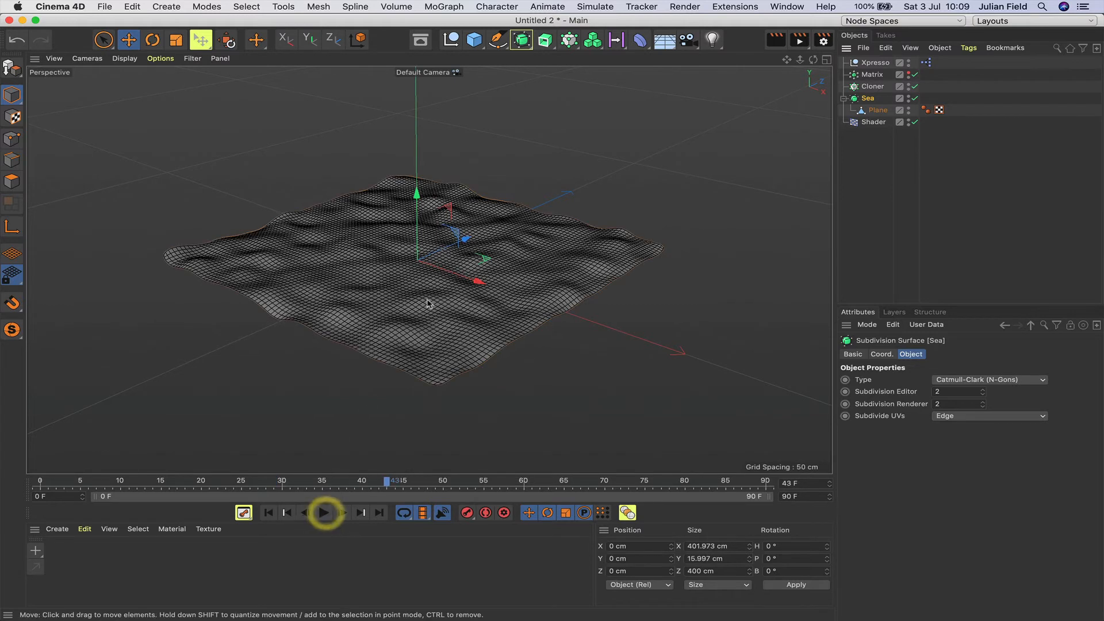
- Switch the Plane inside Sea to Polygon mode and select a single polygon on its surface
left_click(878, 109)
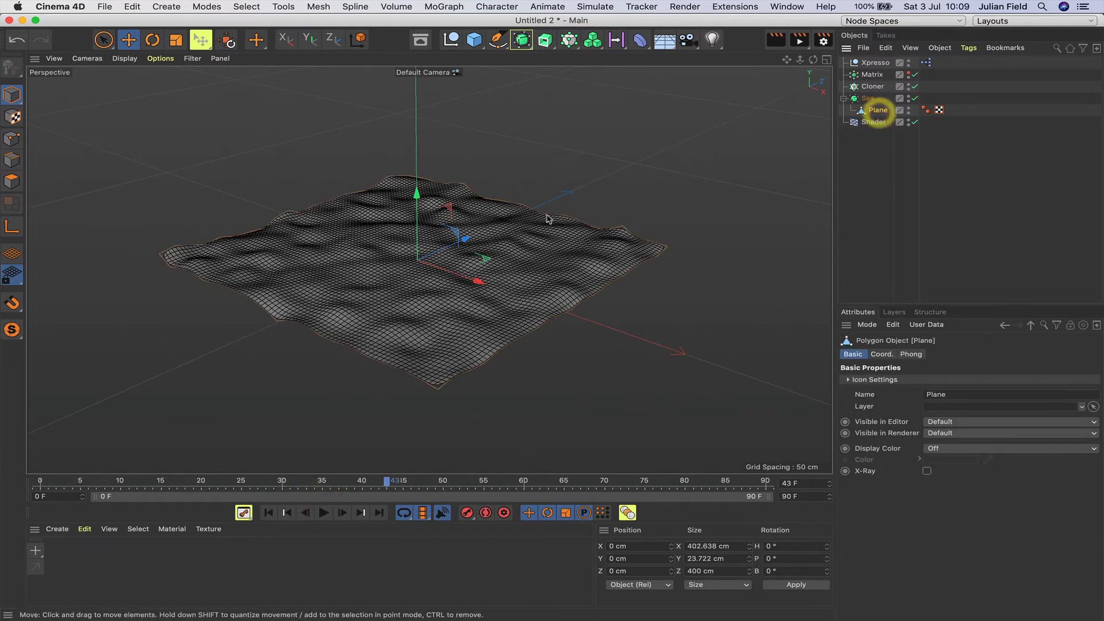
left_click(11, 181)
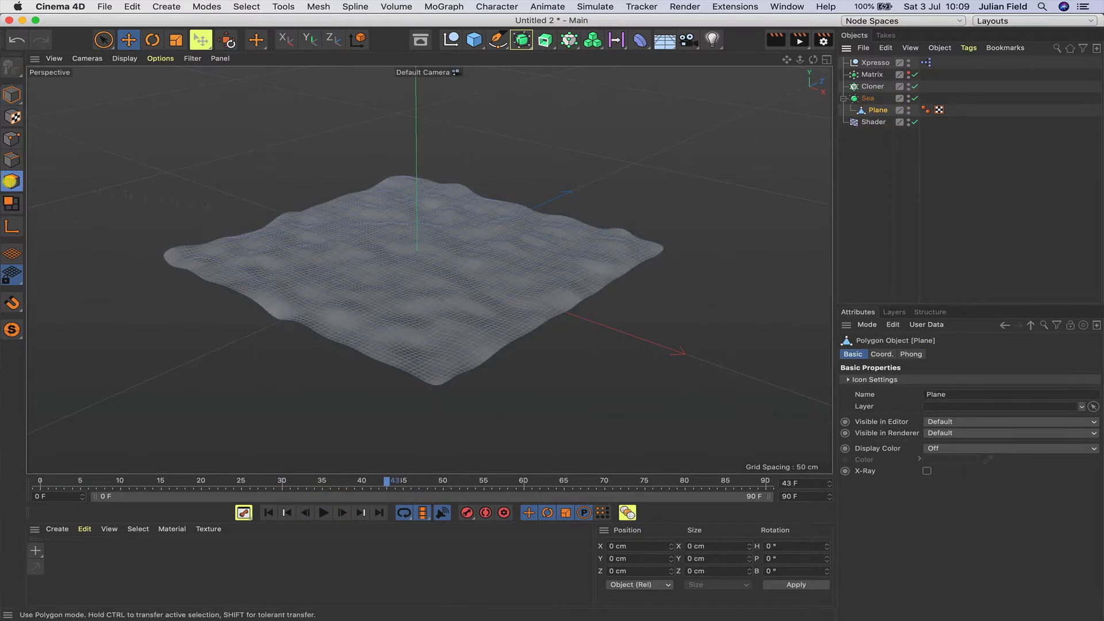
left_click(458, 302)
left_click_drag(458, 305, 483, 293)
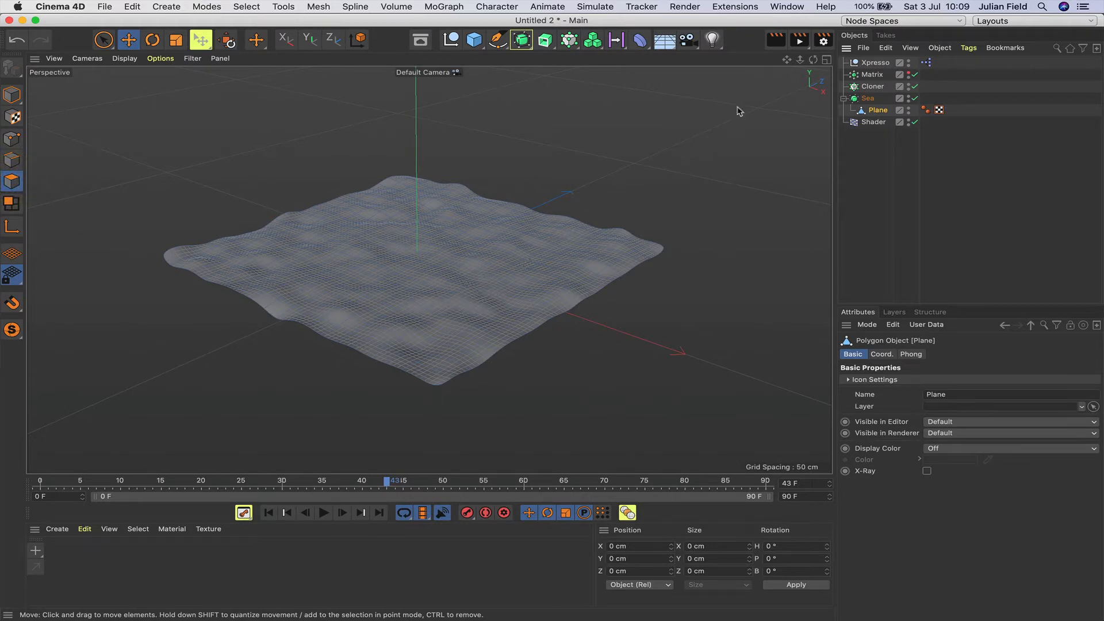
left_click(517, 259)
scroll(535, 249, "right", 1)
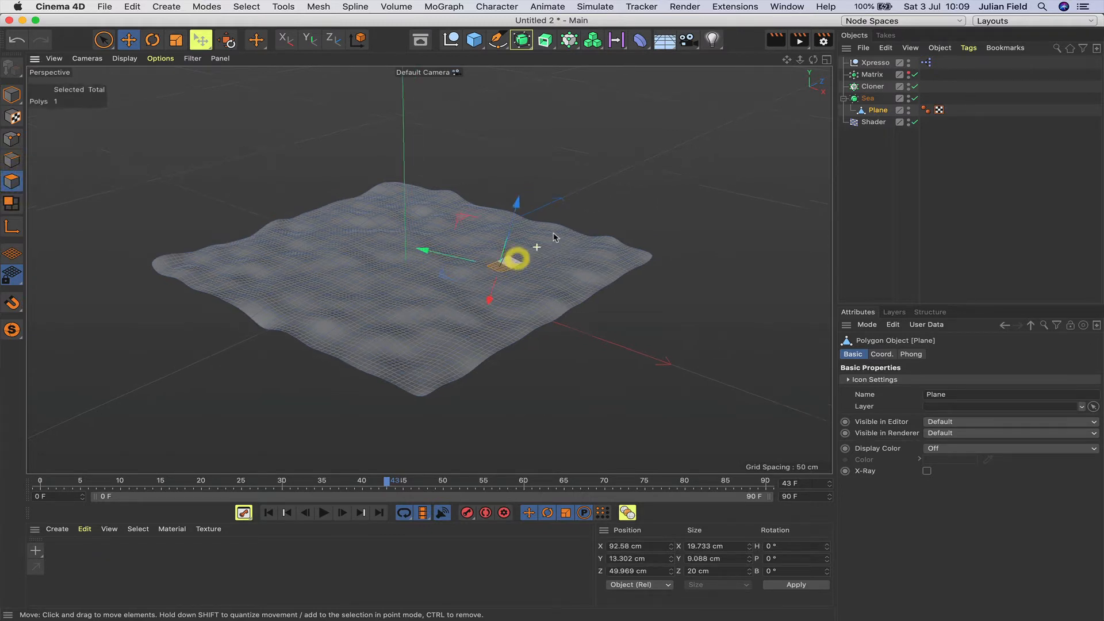
left_click_drag(800, 60, 552, 71)
left_click_drag(800, 60, 907, 56)
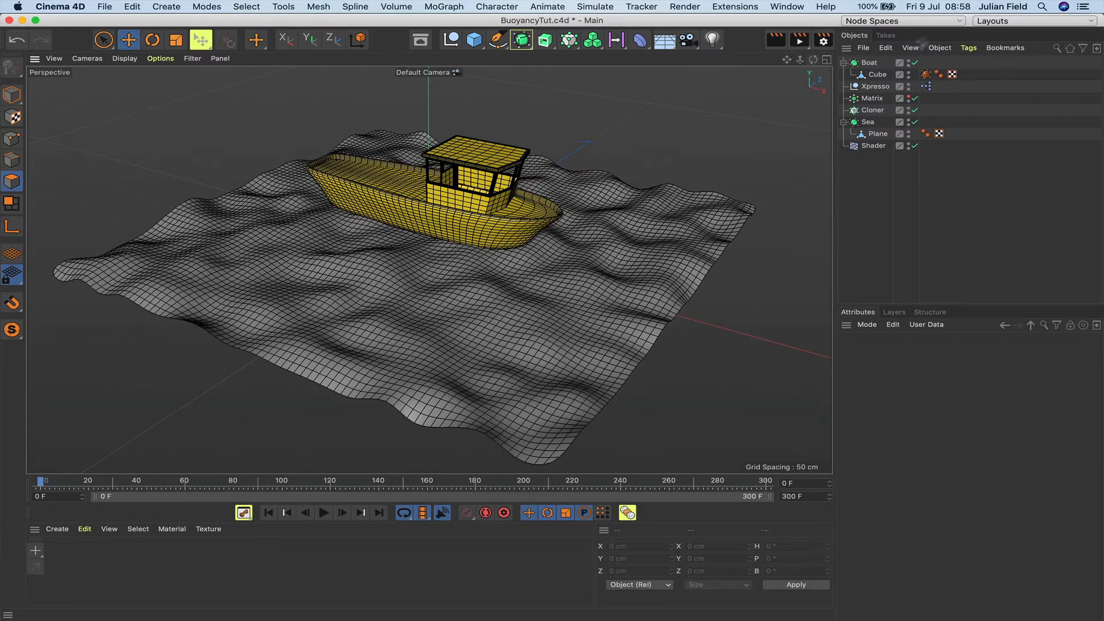
- Move the Boat hierarchy below the Shader effector in the object list, keeping its Cube child expanded
left_click(877, 74)
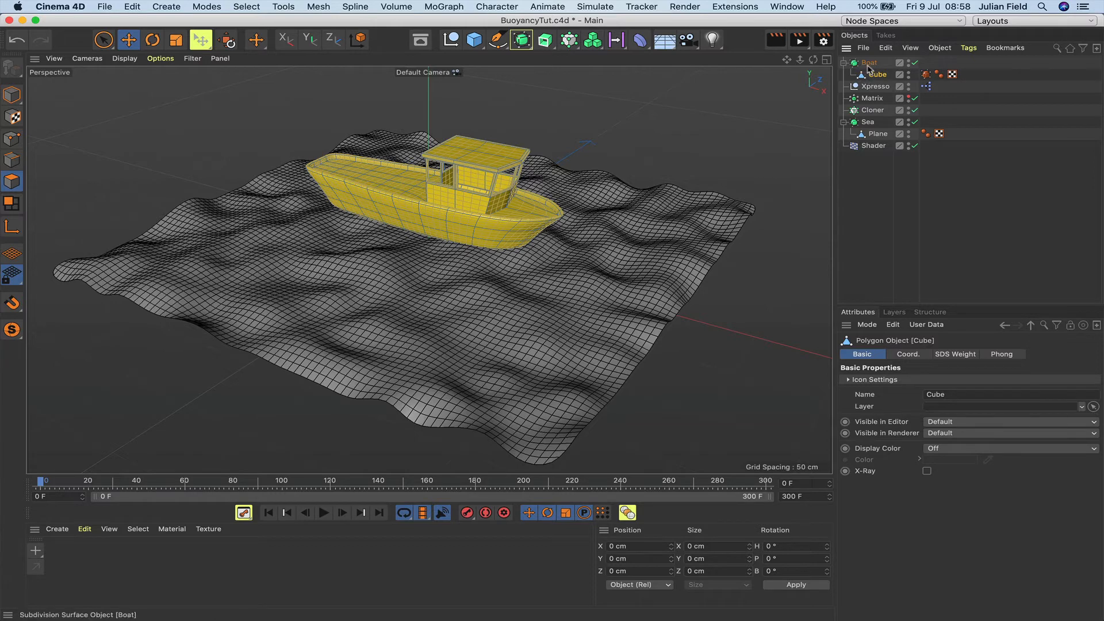
left_click(863, 179)
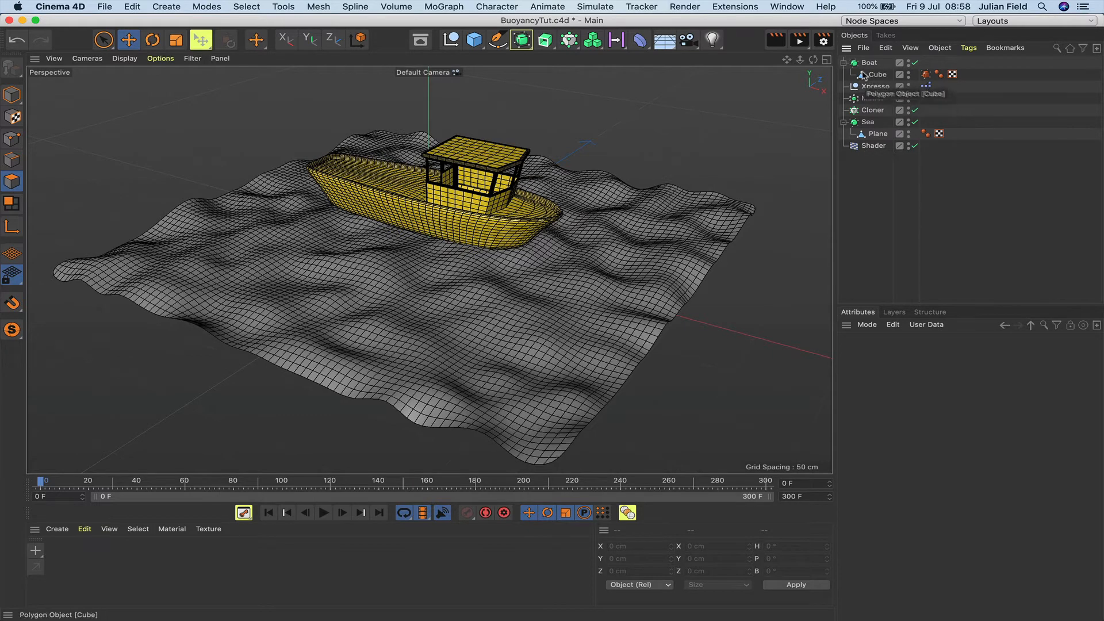
left_click(843, 62)
left_click_drag(845, 64, 867, 138)
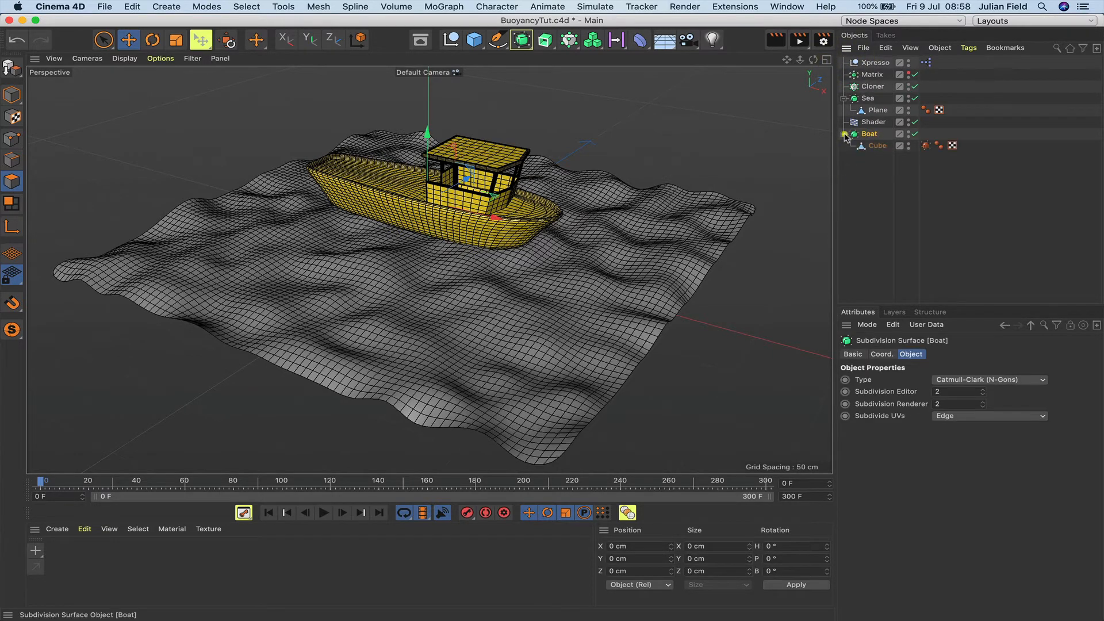
left_click(844, 133)
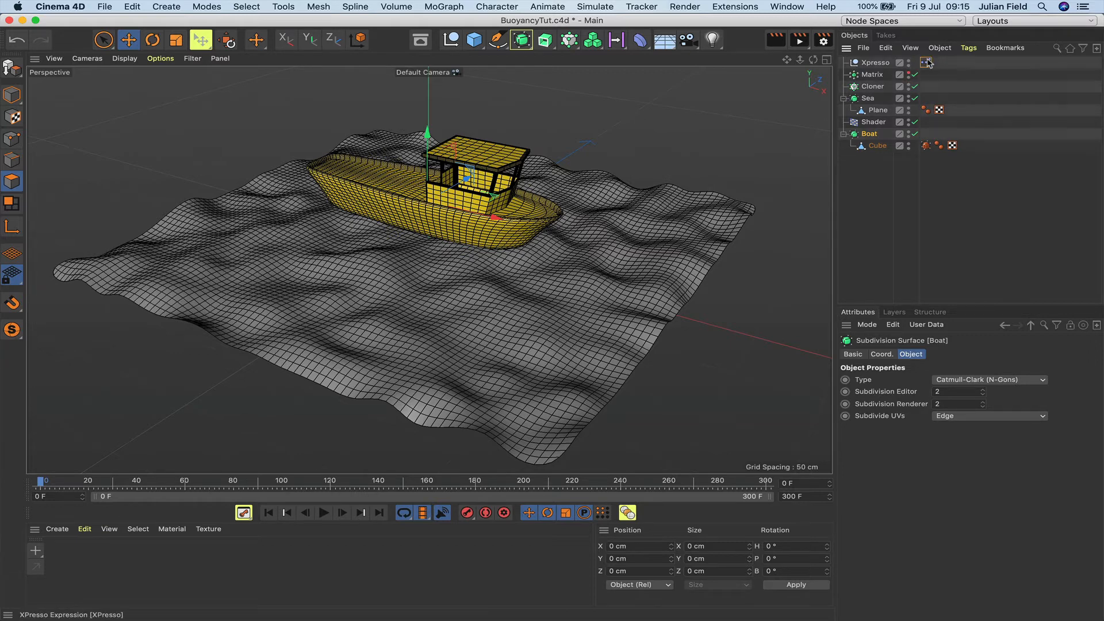
- Open the XPresso expression's node graph and add a general Polygon node above the Point node
double_click(927, 63)
left_click_drag(925, 56, 673, 154)
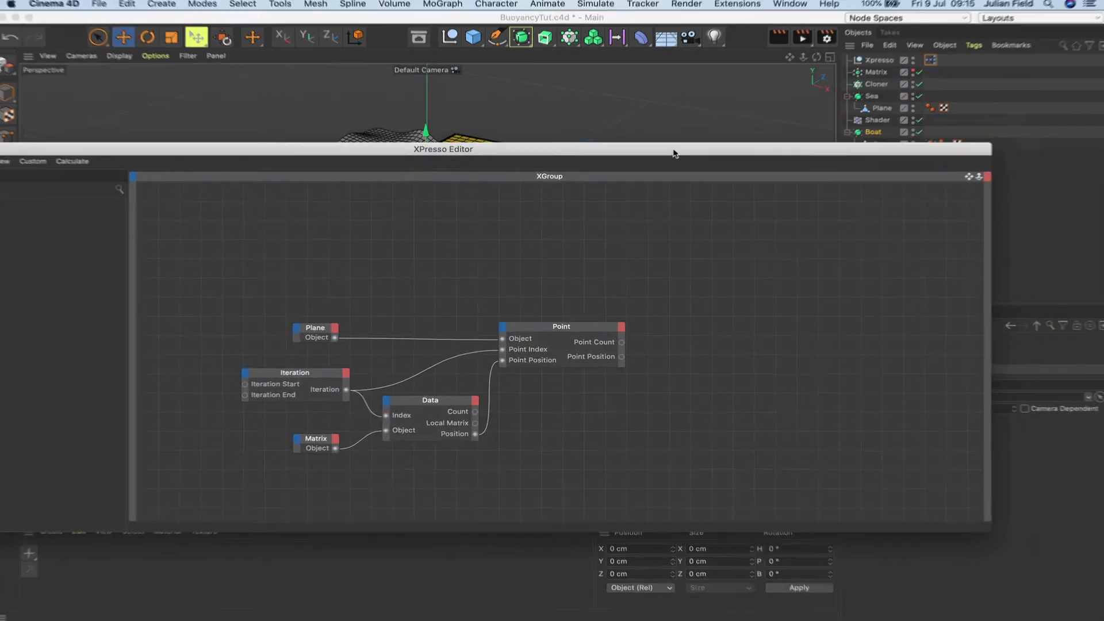
right_click(520, 250)
mouse_move(538, 256)
mouse_move(643, 256)
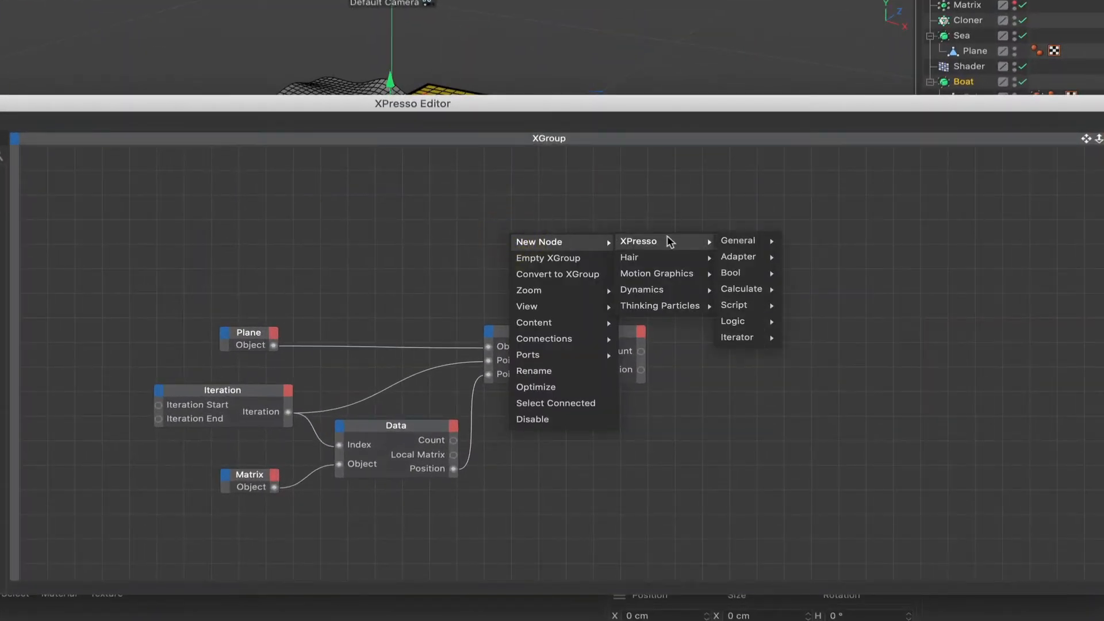
mouse_move(747, 241)
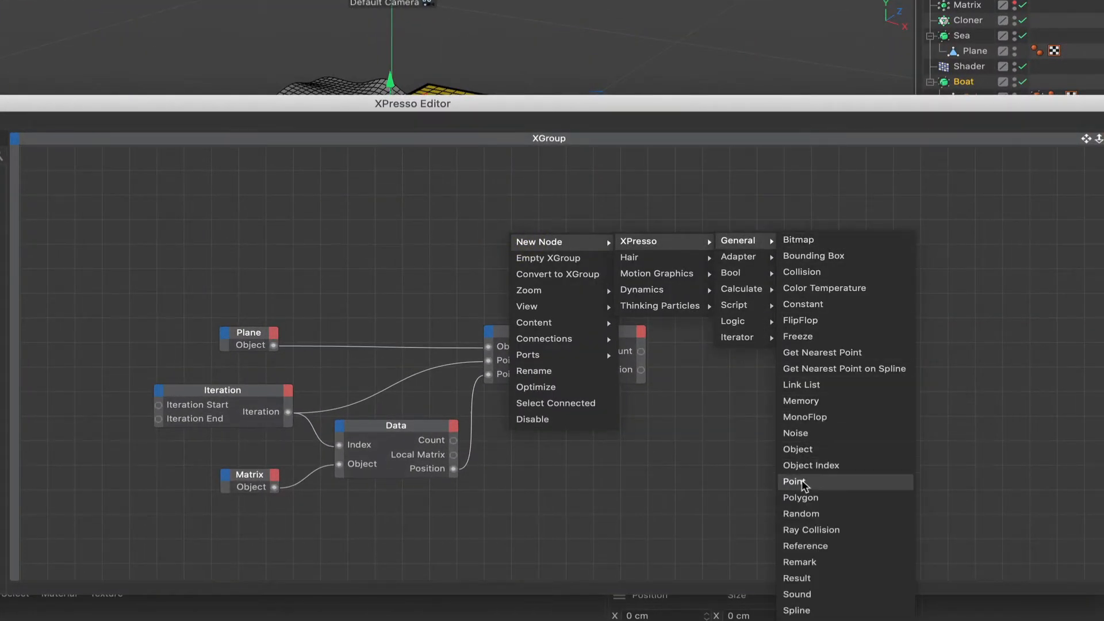
left_click(802, 498)
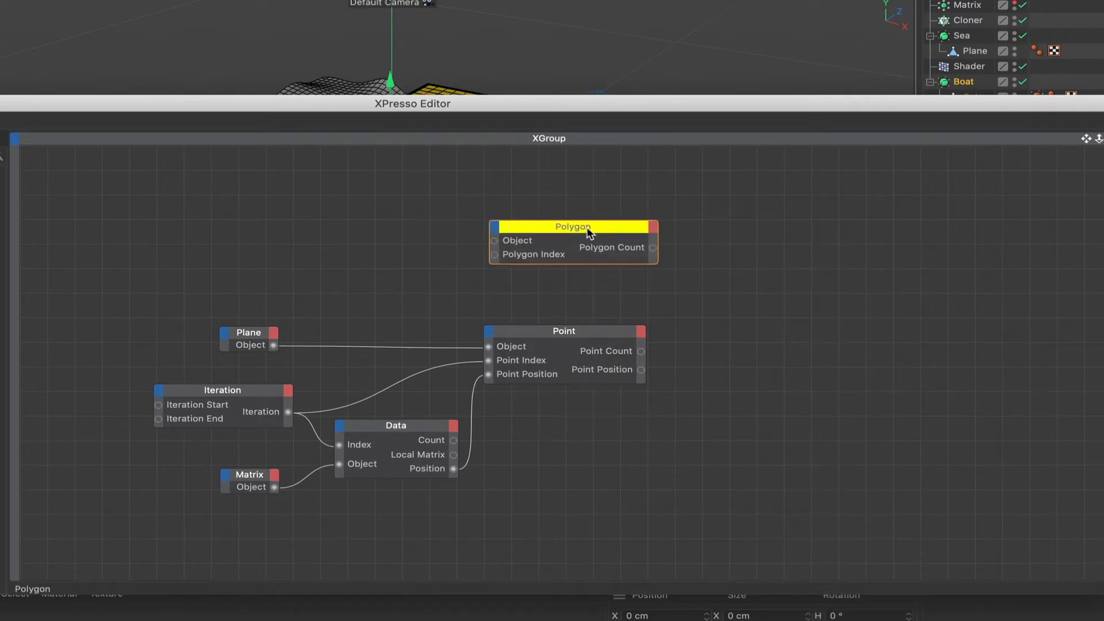
left_click(587, 228)
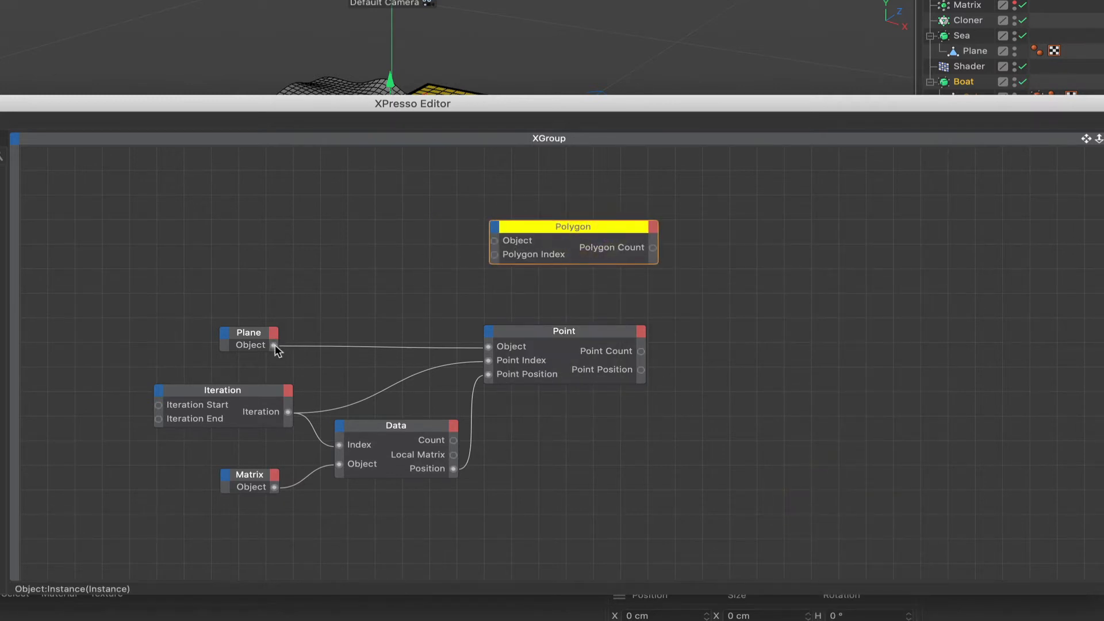
- Connect the Plane node's Object output to the Polygon node's Object input
left_click_drag(273, 345, 494, 241)
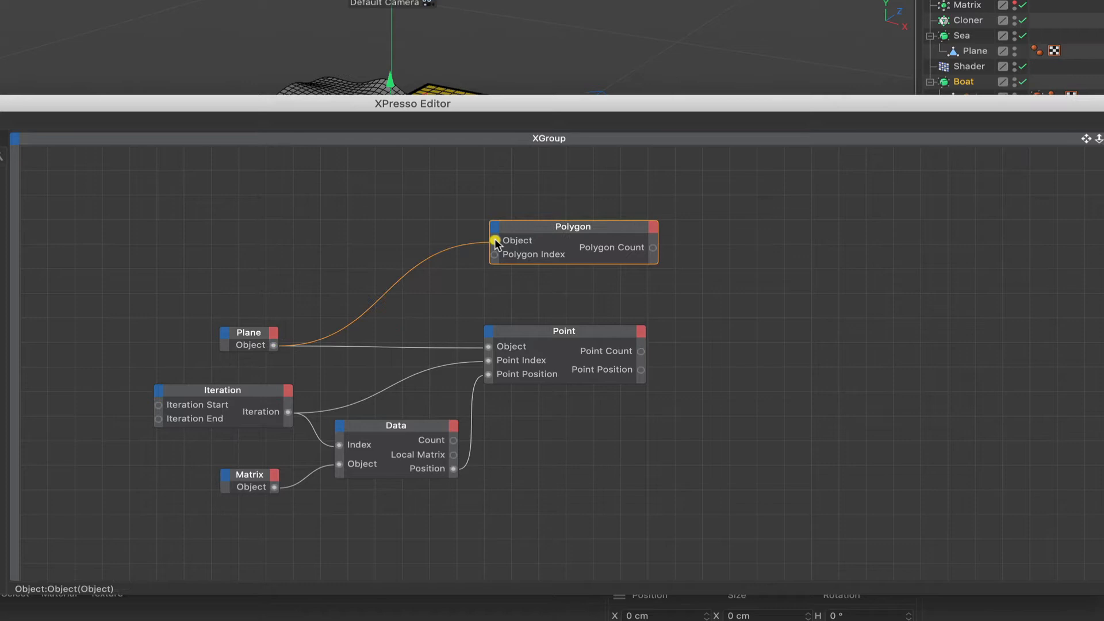
left_click(575, 224)
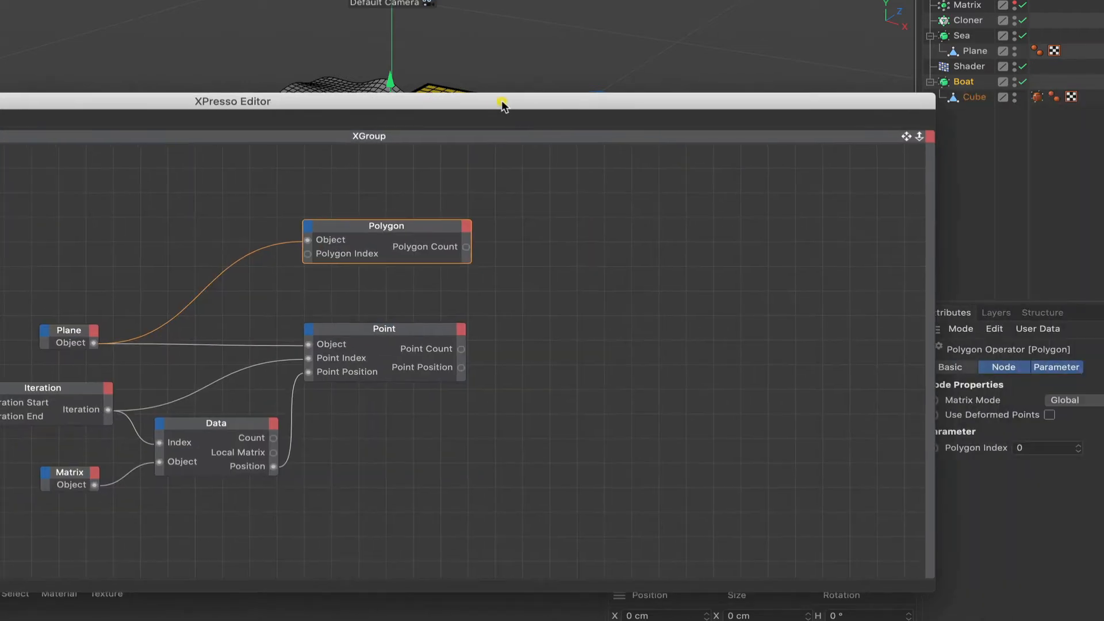
left_click(505, 102)
- Add Polygon Center and Polygon Normal output ports to the Polygon node and enlarge it so the ports are spaced apart
left_click(467, 230)
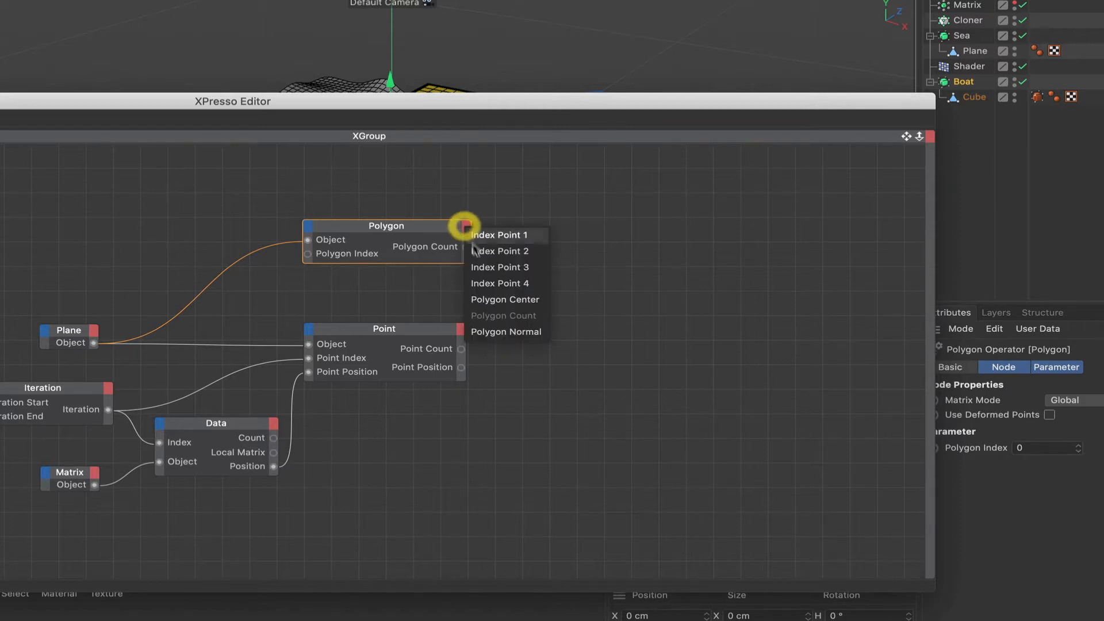
left_click(481, 297)
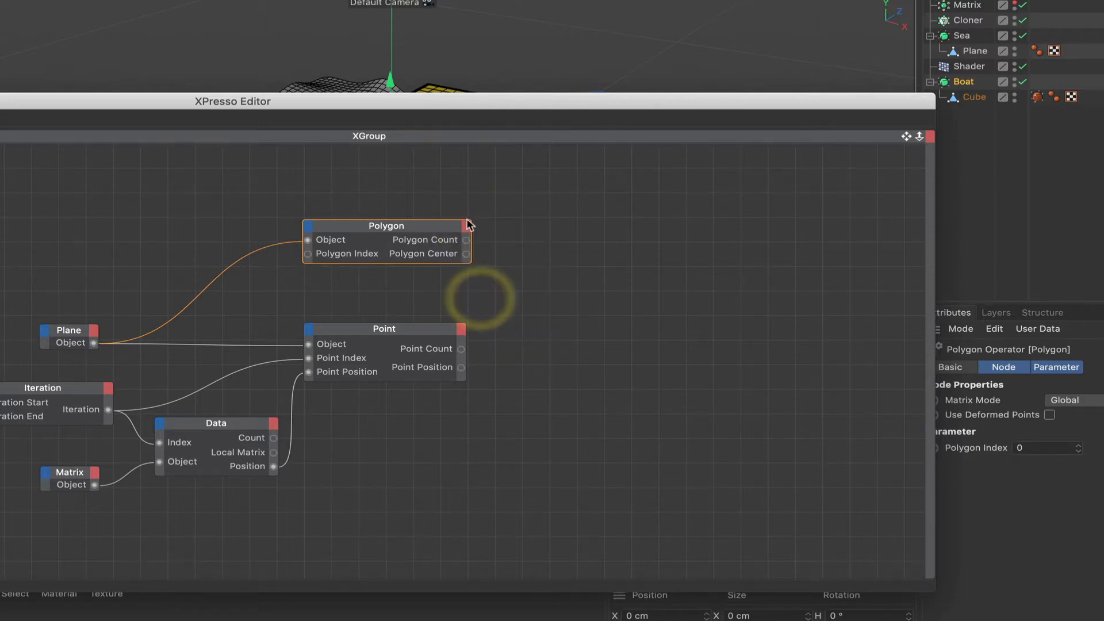
left_click(467, 231)
left_click(502, 333)
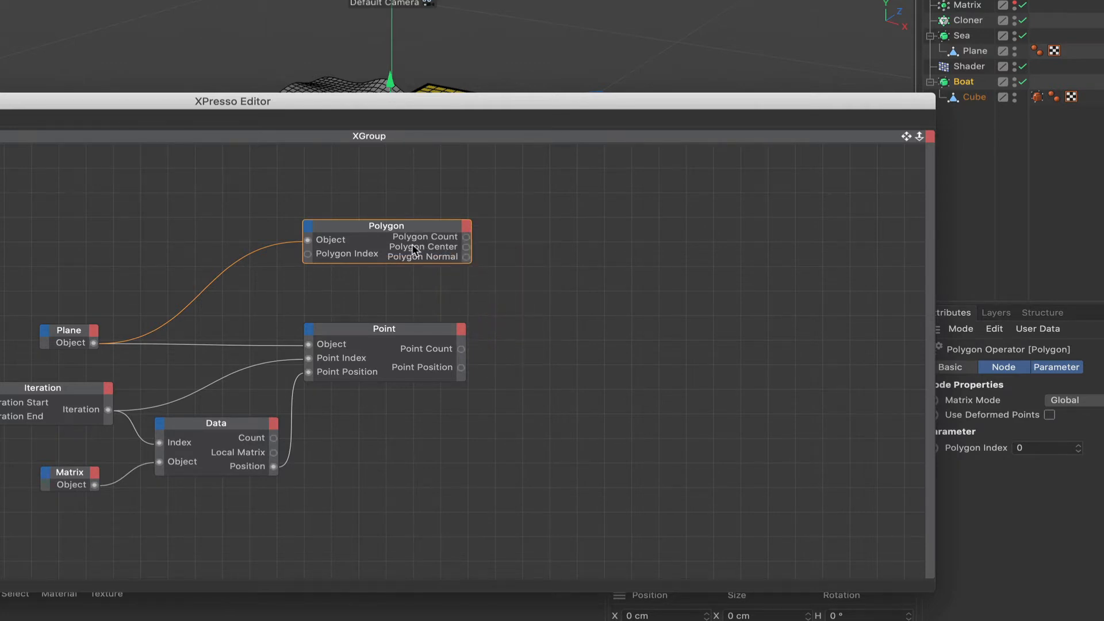
left_click(446, 223)
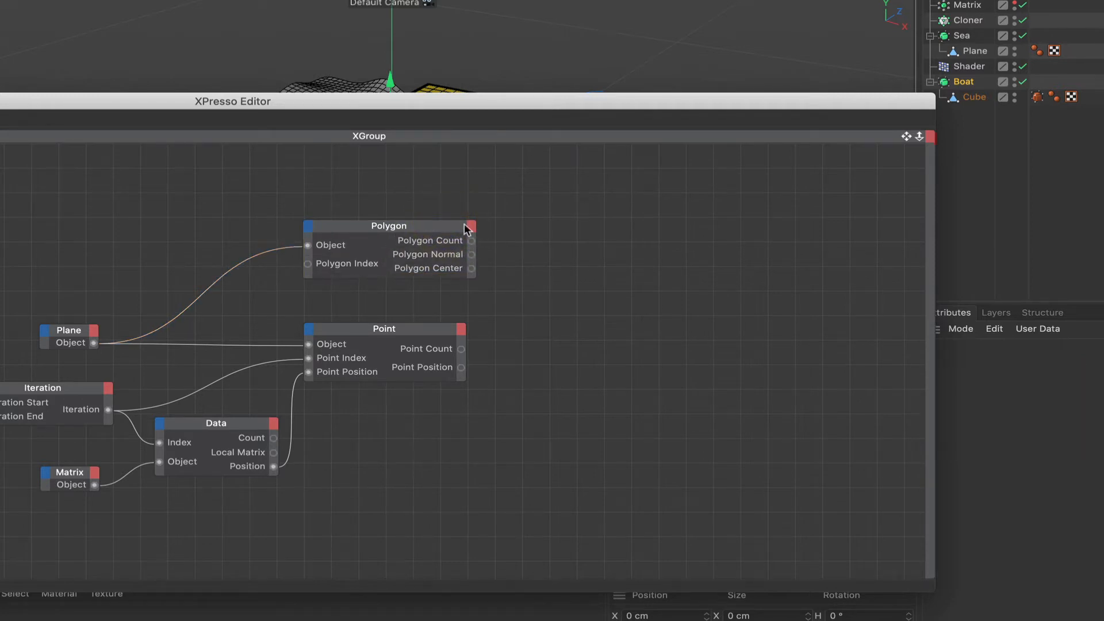
- Add a Vectors2Matrix adapter node beside the Polygon node's outputs
right_click(516, 280)
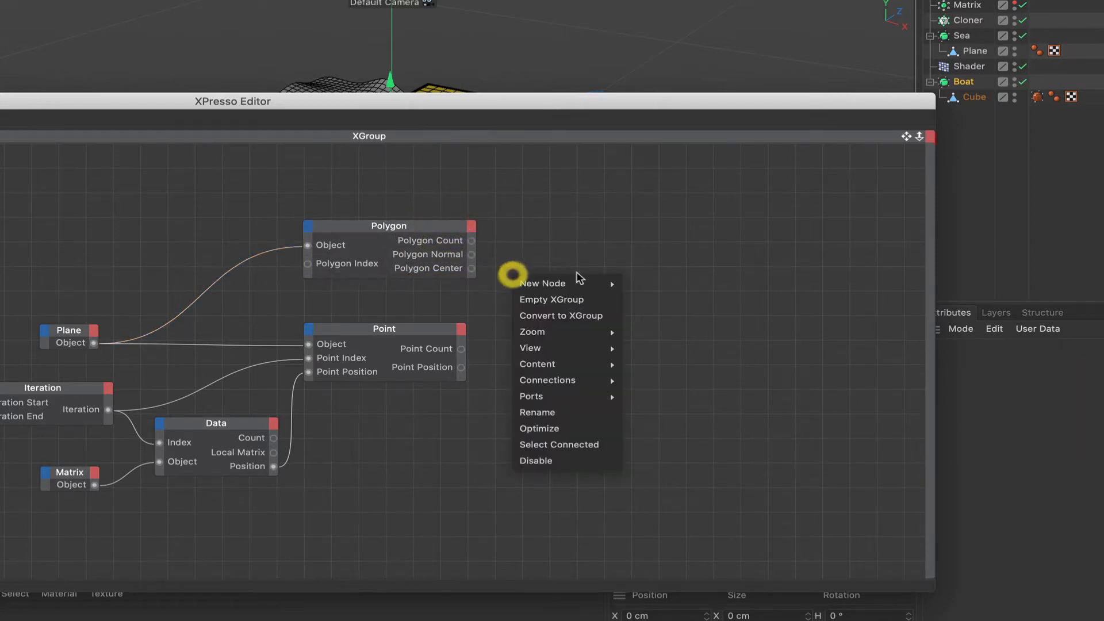
mouse_move(604, 283)
mouse_move(678, 289)
mouse_move(739, 298)
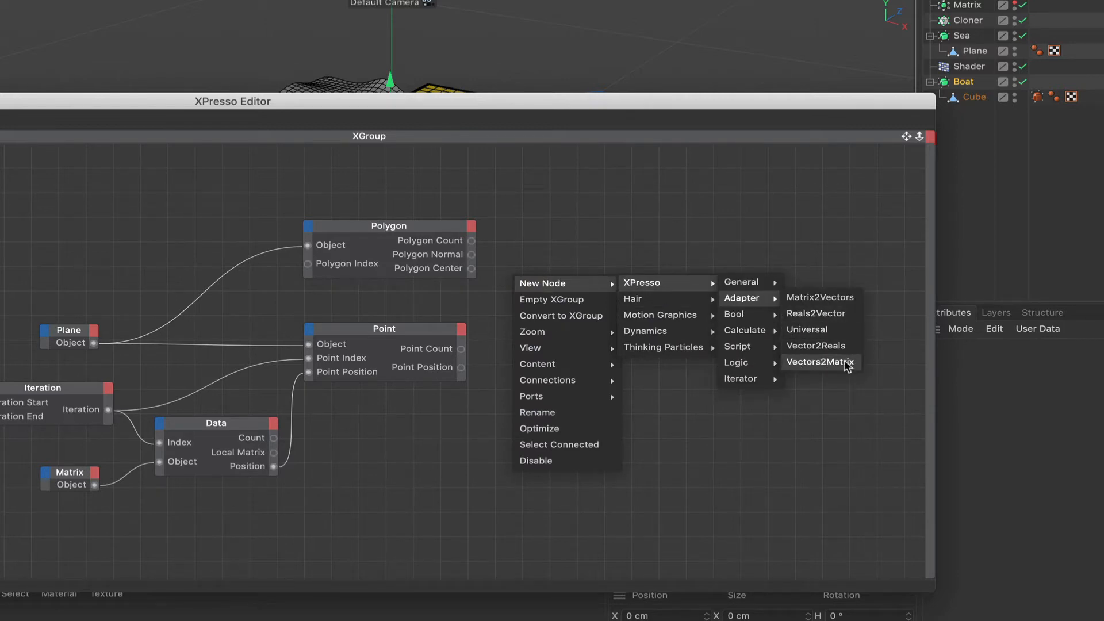
left_click(819, 362)
left_click_drag(475, 238, 572, 238)
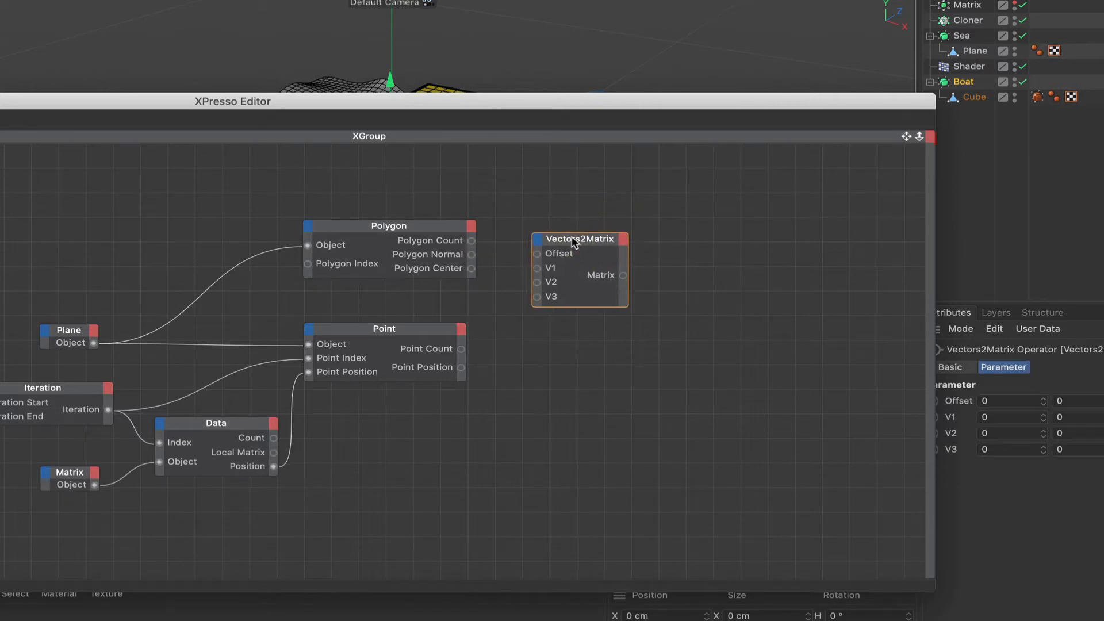
left_click(573, 239)
- Connect Polygon Normal to V1 and Polygon Center to V2 of Vectors2Matrix, and align that node with the Polygon node
left_click_drag(472, 256, 537, 281)
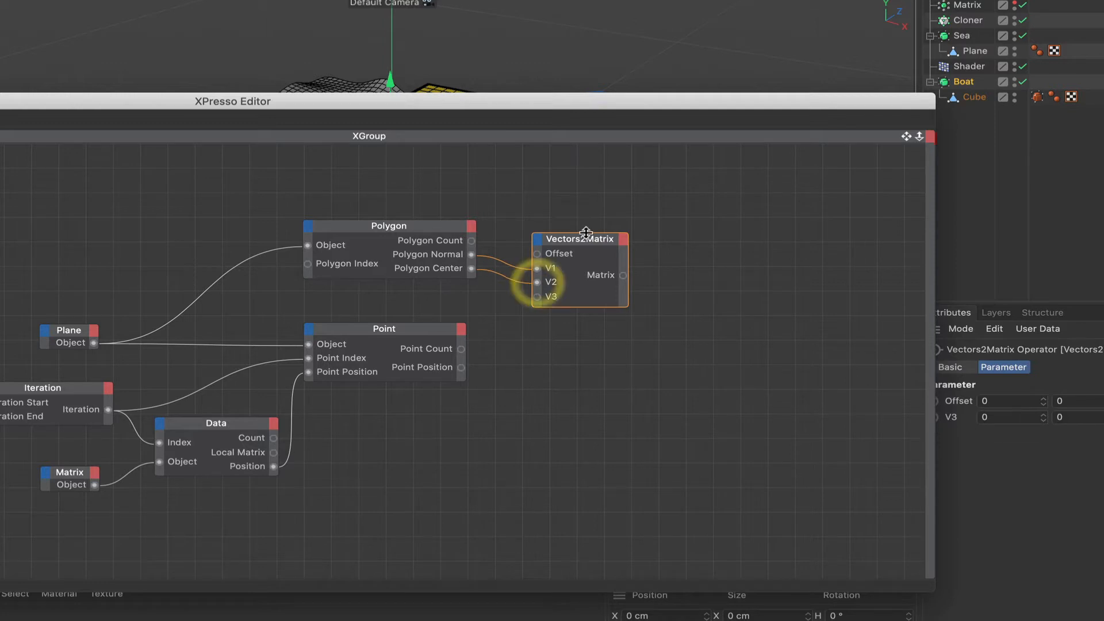
left_click_drag(585, 238, 584, 225)
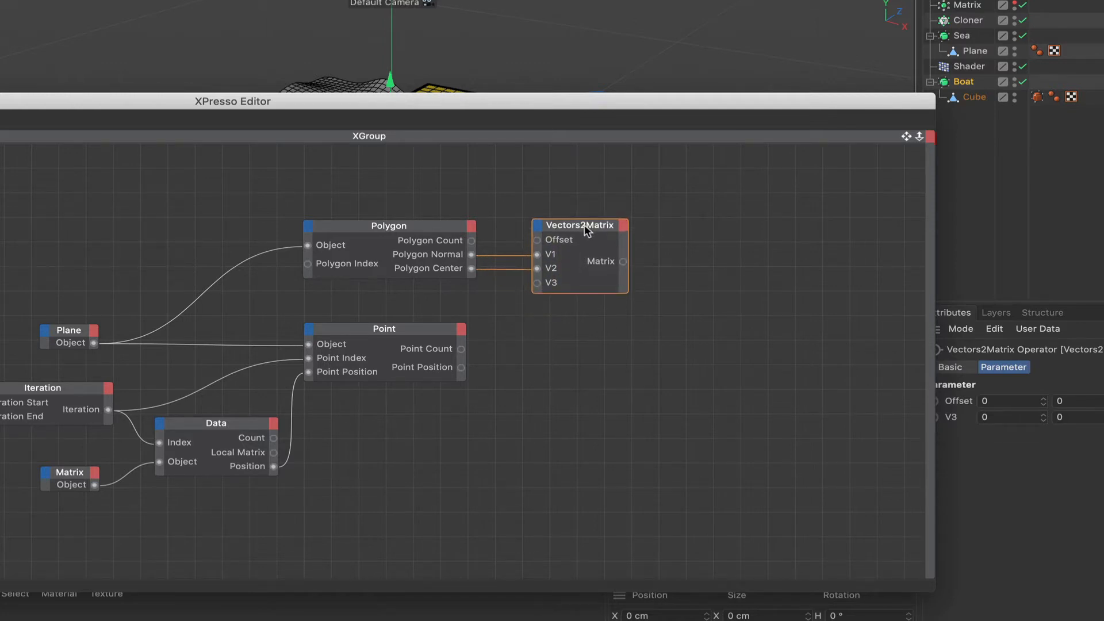
left_click(584, 227)
- Add a Matrix2HPB calculation node and place it just past the Vectors2Matrix node
right_click(677, 242)
mouse_move(742, 246)
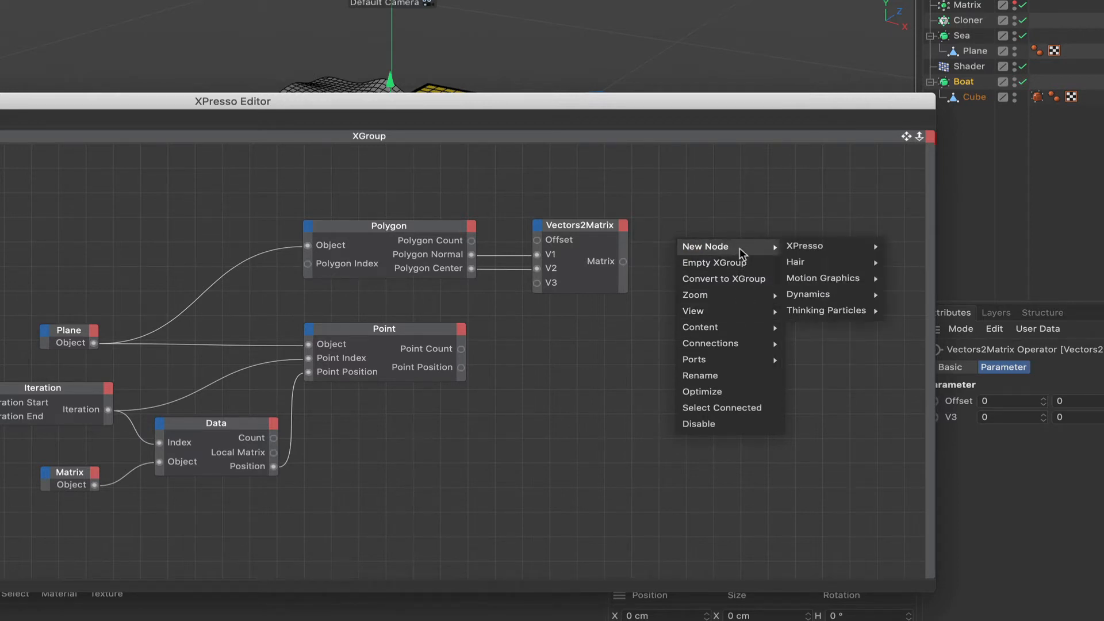
mouse_move(811, 251)
mouse_move(908, 293)
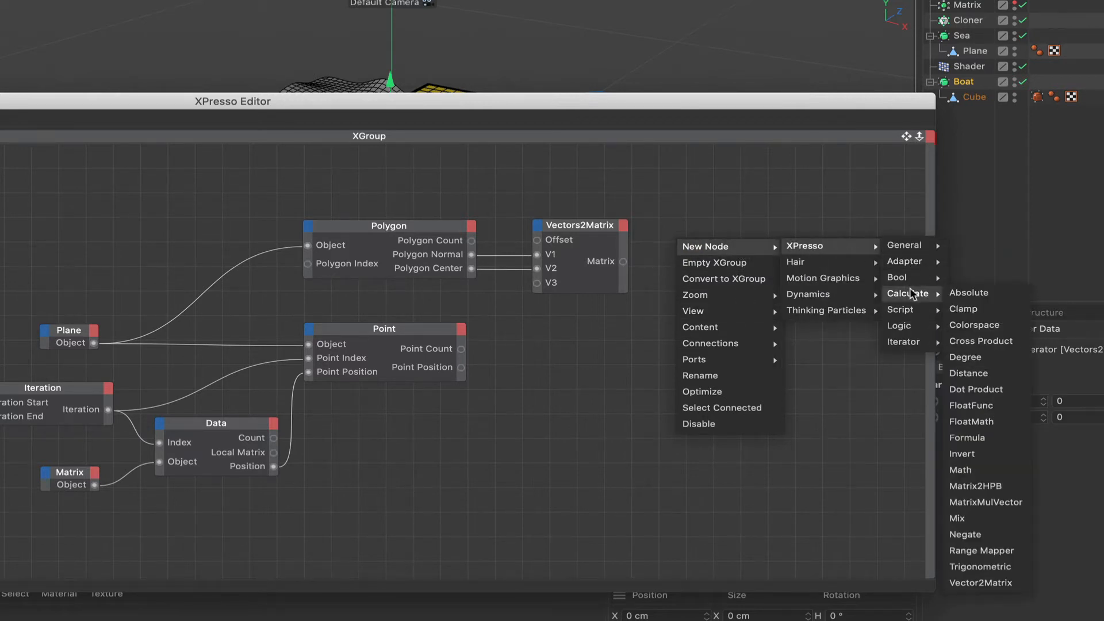
left_click(985, 486)
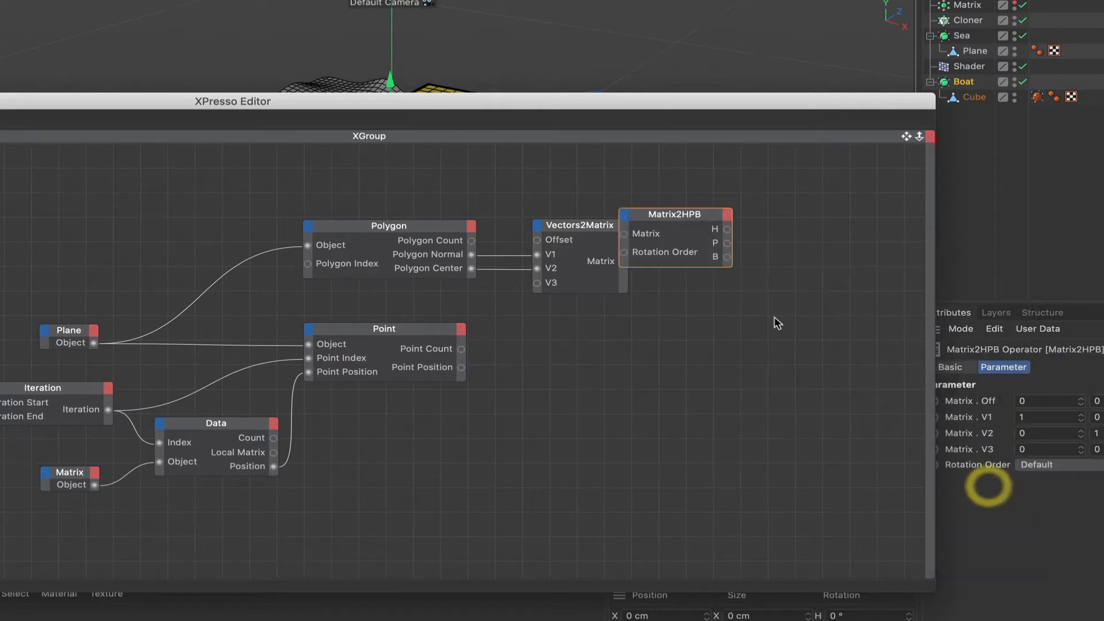
left_click_drag(691, 219, 735, 250)
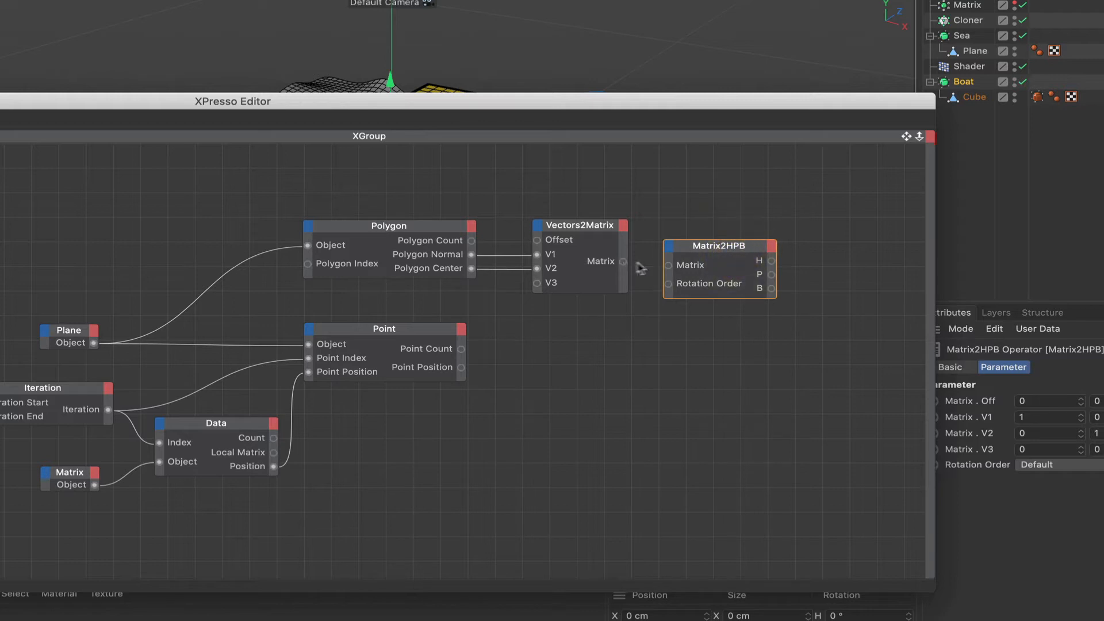
- Connect the Vectors2Matrix output to the Matrix2HPB node's Matrix input and set its Rotation Order to XYZ
left_click_drag(668, 265, 718, 246)
left_click(718, 248)
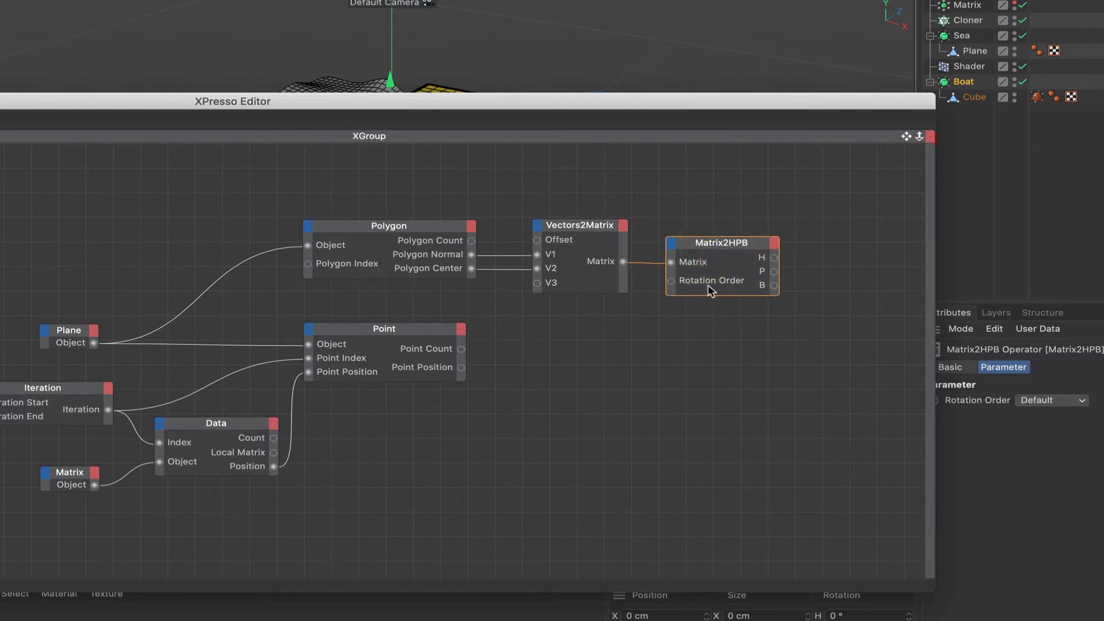
left_click(1057, 401)
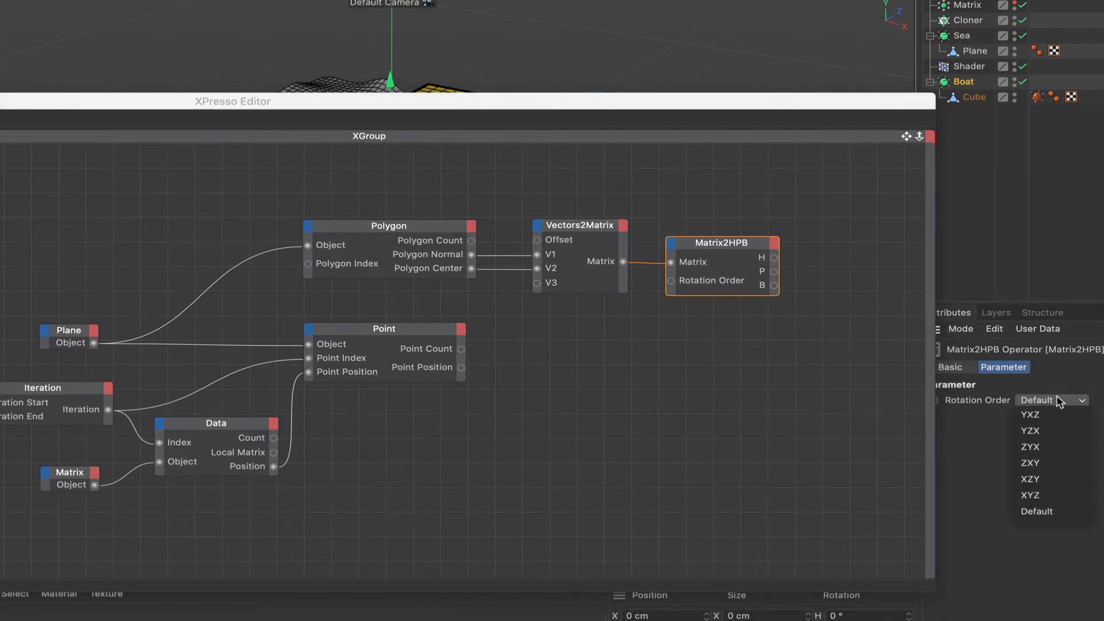
left_click(1031, 495)
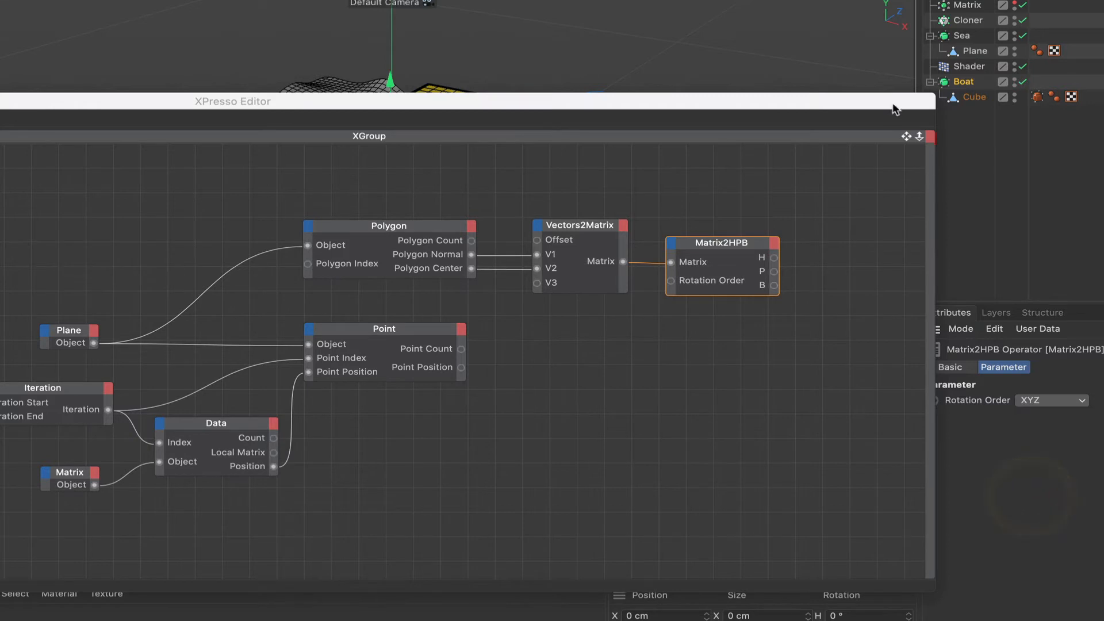
- Widen the XPresso Editor and add a Reals2Vector adapter node beside the Matrix2HPB node
left_click_drag(892, 108, 609, 180)
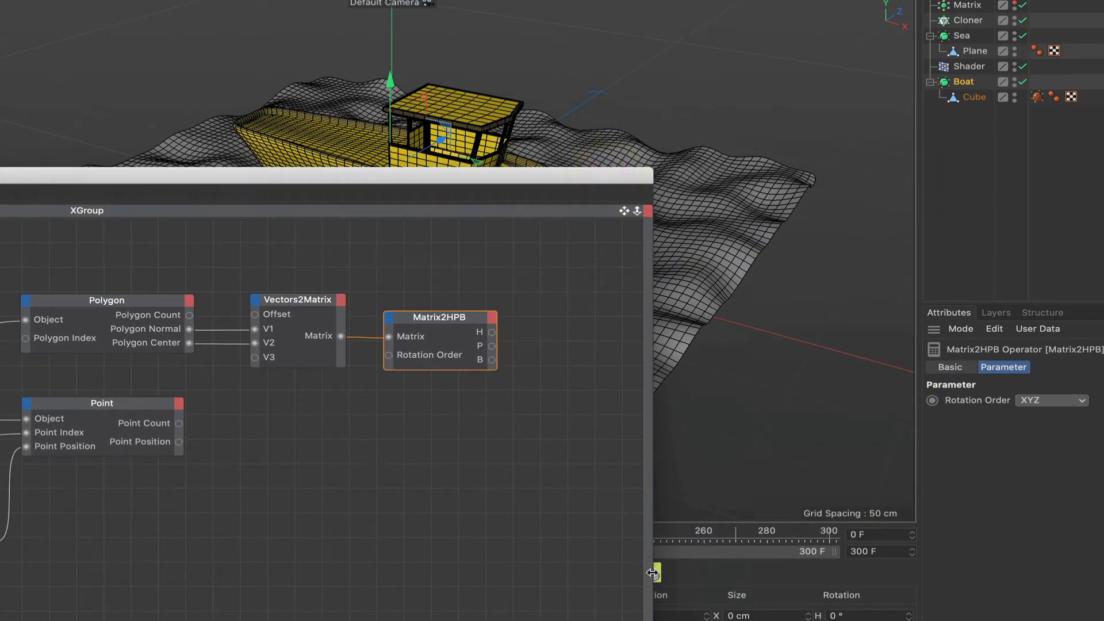
left_click_drag(651, 572, 798, 574)
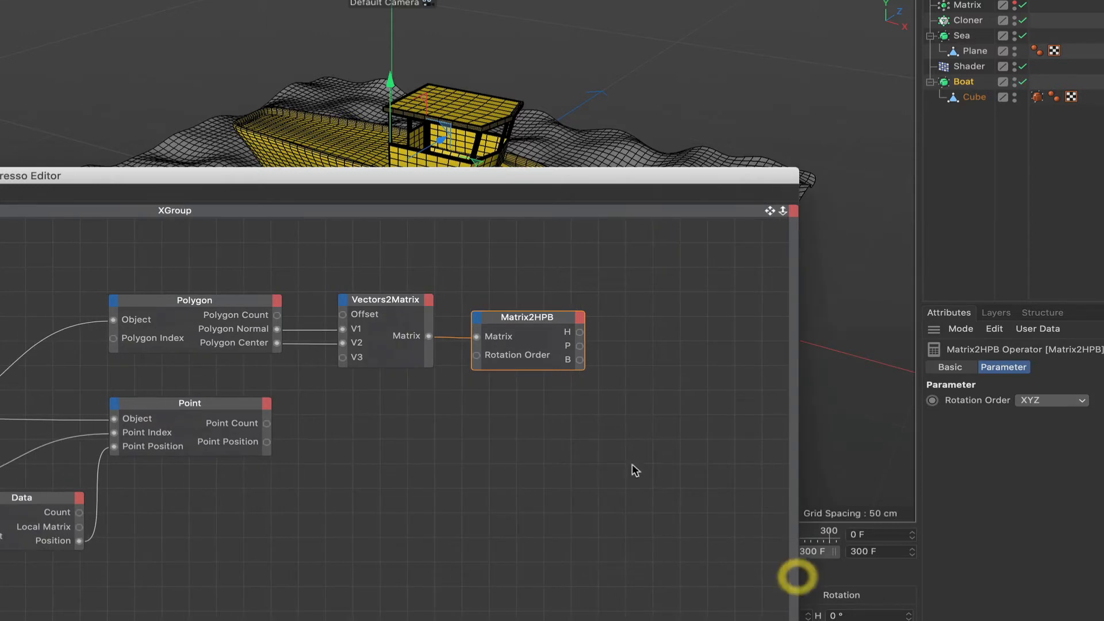
right_click(643, 426)
mouse_move(699, 436)
mouse_move(780, 441)
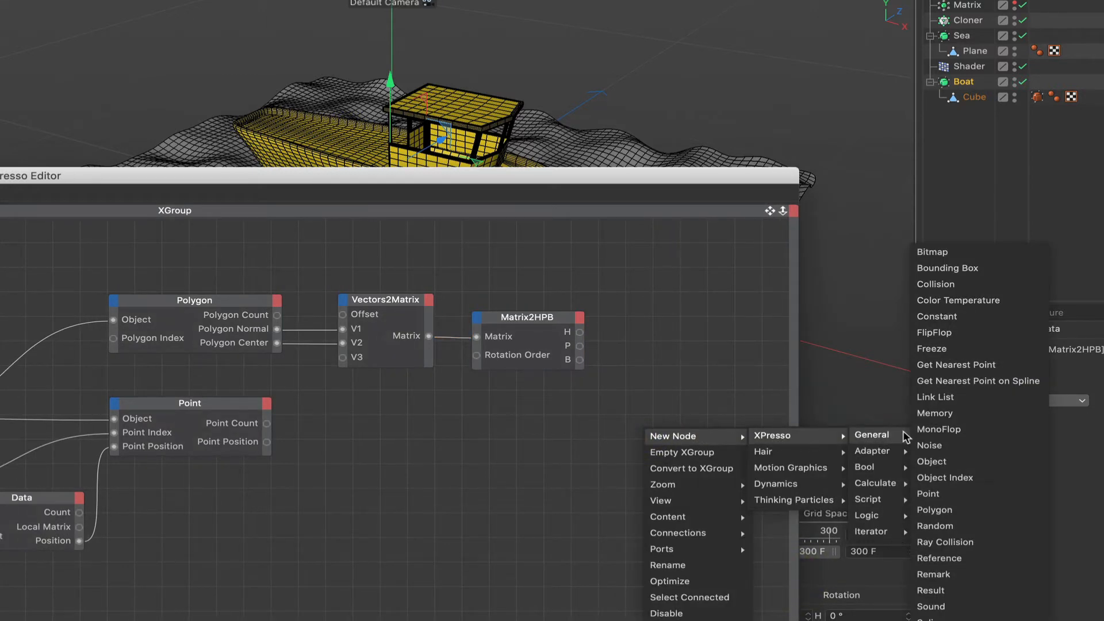
mouse_move(891, 455)
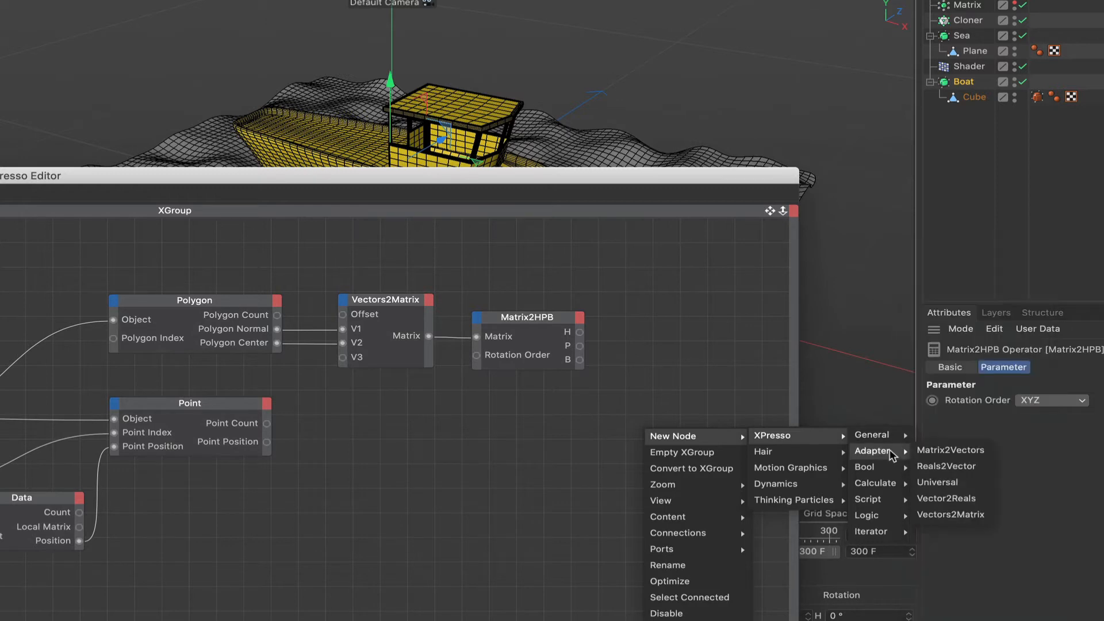
left_click(940, 471)
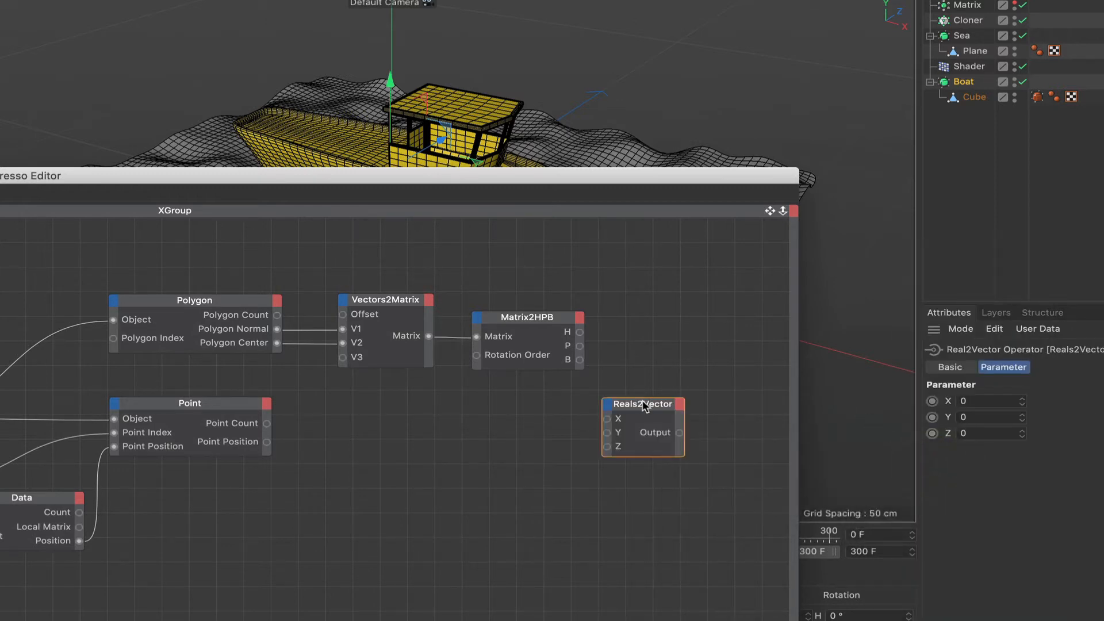
left_click_drag(650, 396, 663, 315)
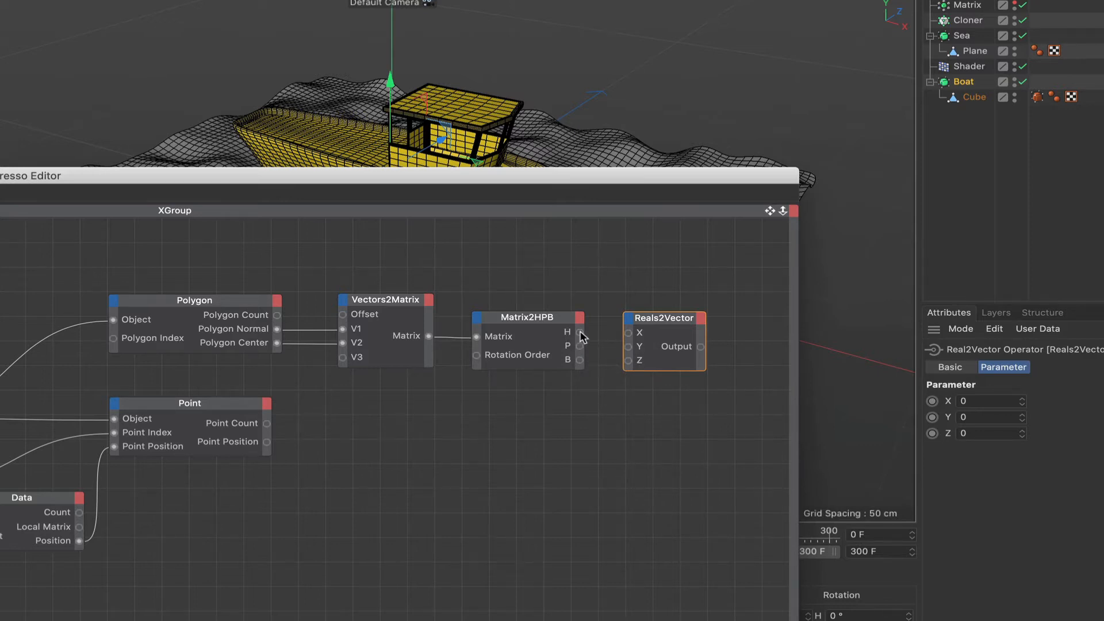
- Connect the H, P and B outputs of Matrix2HPB to the X, Y and Z inputs of Reals2Vector
left_click_drag(580, 331, 628, 358)
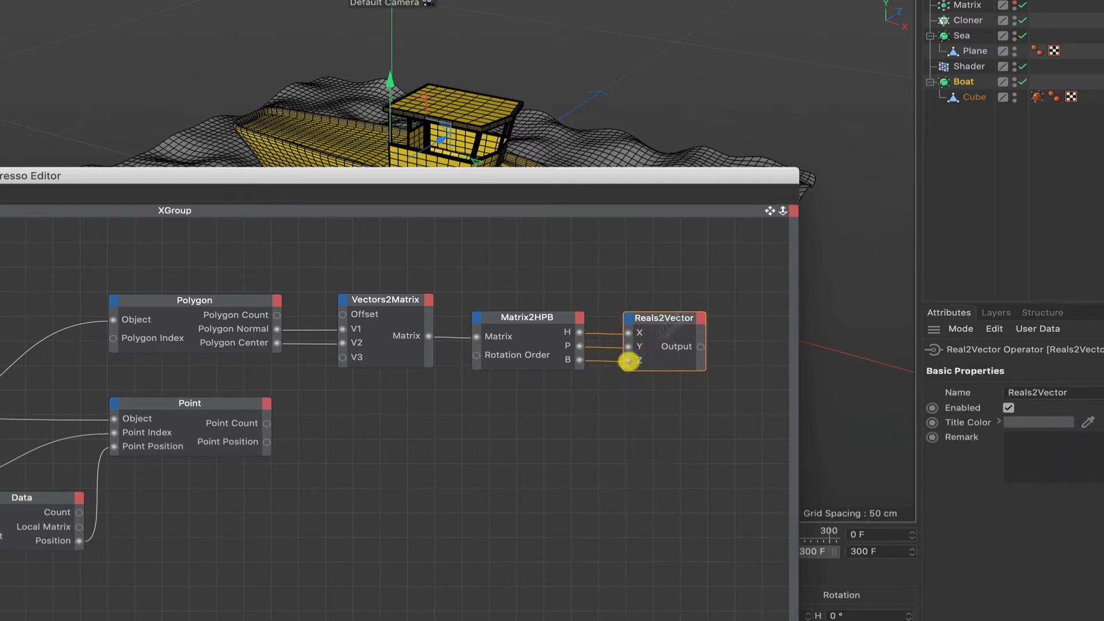
left_click_drag(771, 211, 676, 246)
left_click_drag(570, 352, 572, 352)
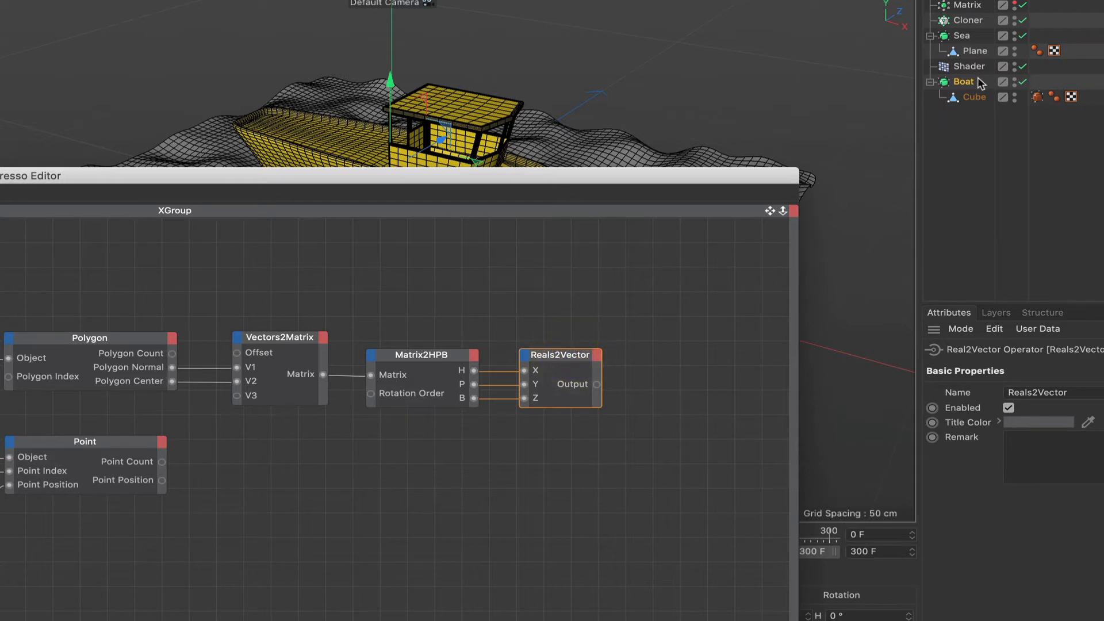
- Add the Boat object as a node with a Rotation input and connect the Reals2Vector output to it
left_click_drag(964, 86, 695, 383)
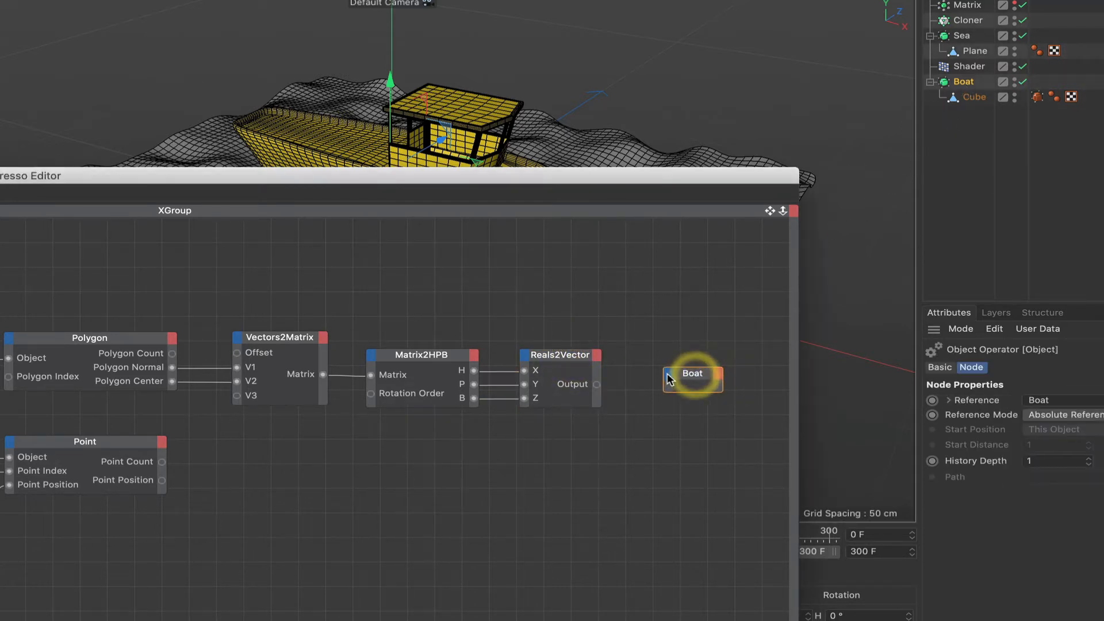
left_click(668, 372)
mouse_move(678, 401)
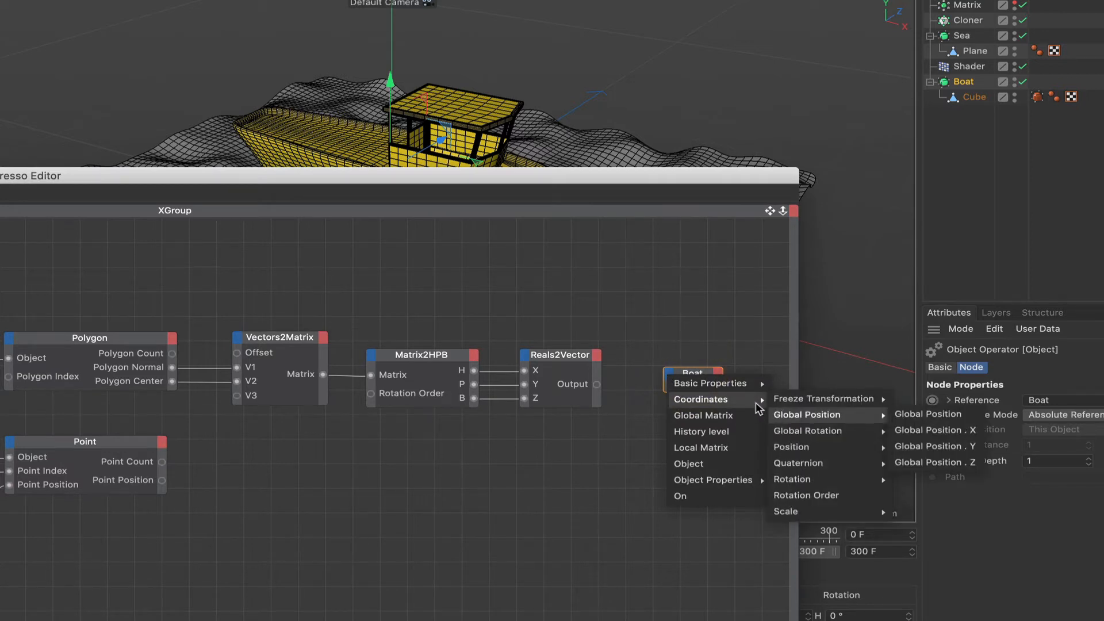
mouse_move(807, 449)
mouse_move(806, 479)
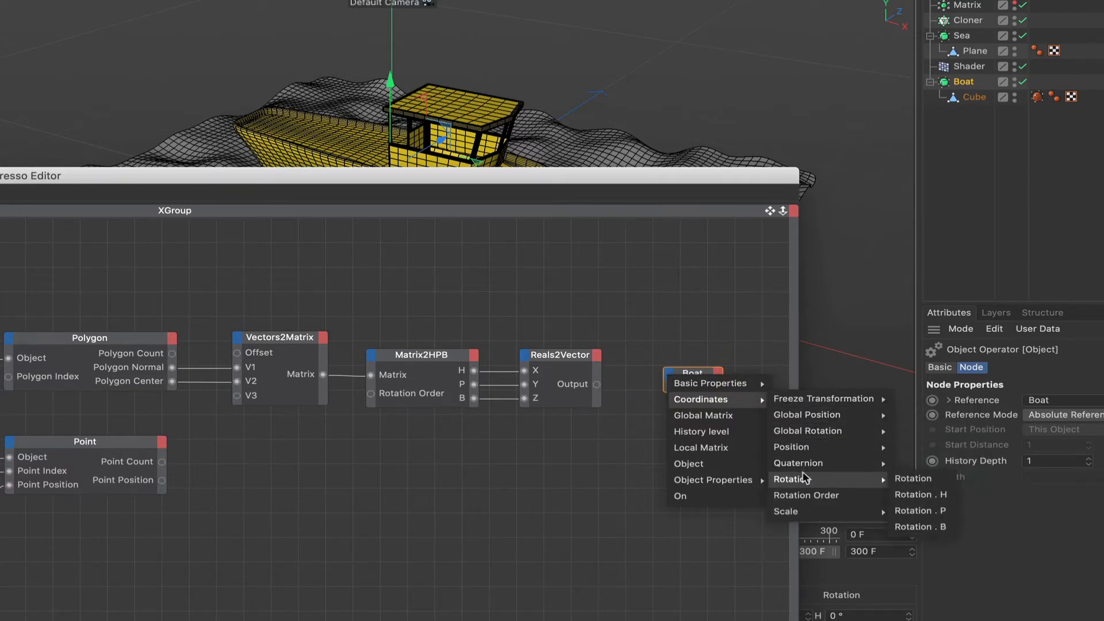
left_click(905, 479)
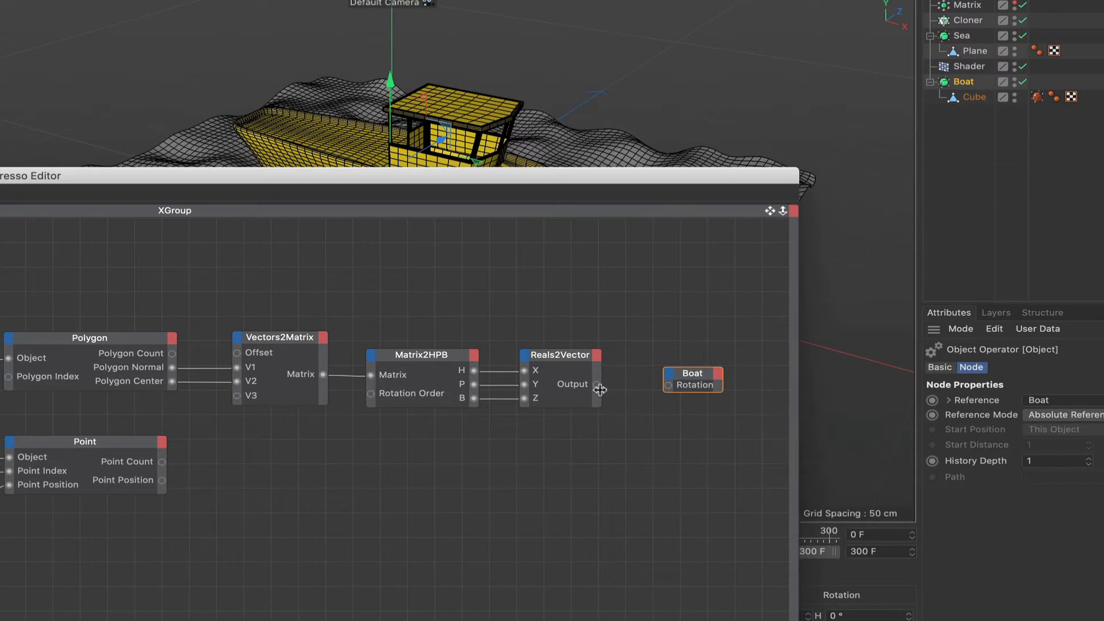
left_click_drag(597, 384, 667, 387)
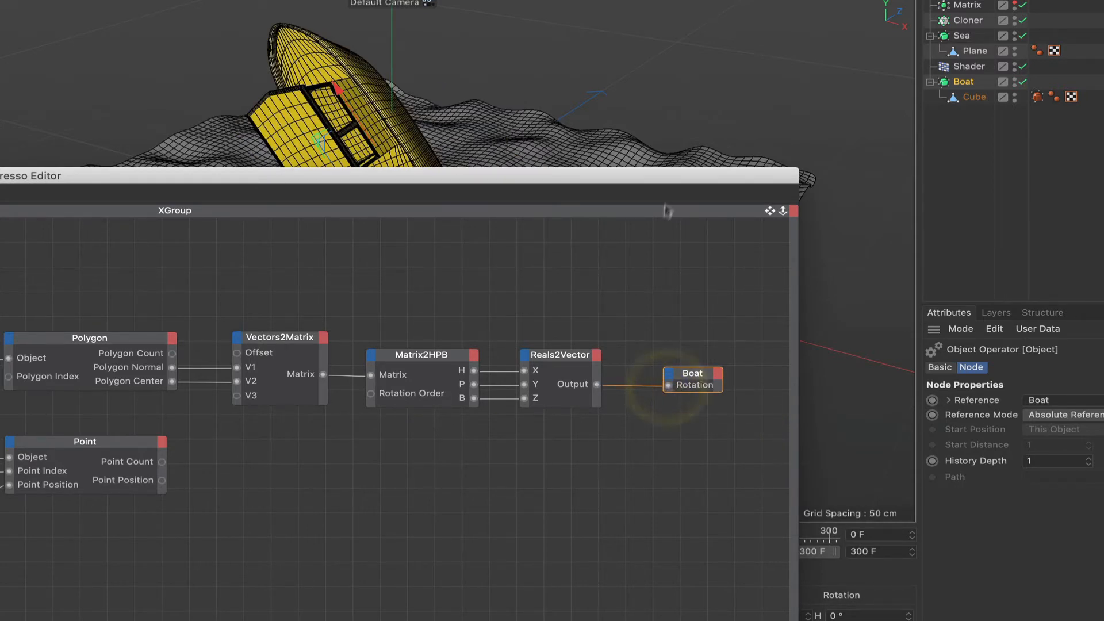
- Play the animation to check the boat's rotation on the sea, stop it and return to frame 0
left_click_drag(673, 174, 311, 598)
left_click(255, 569)
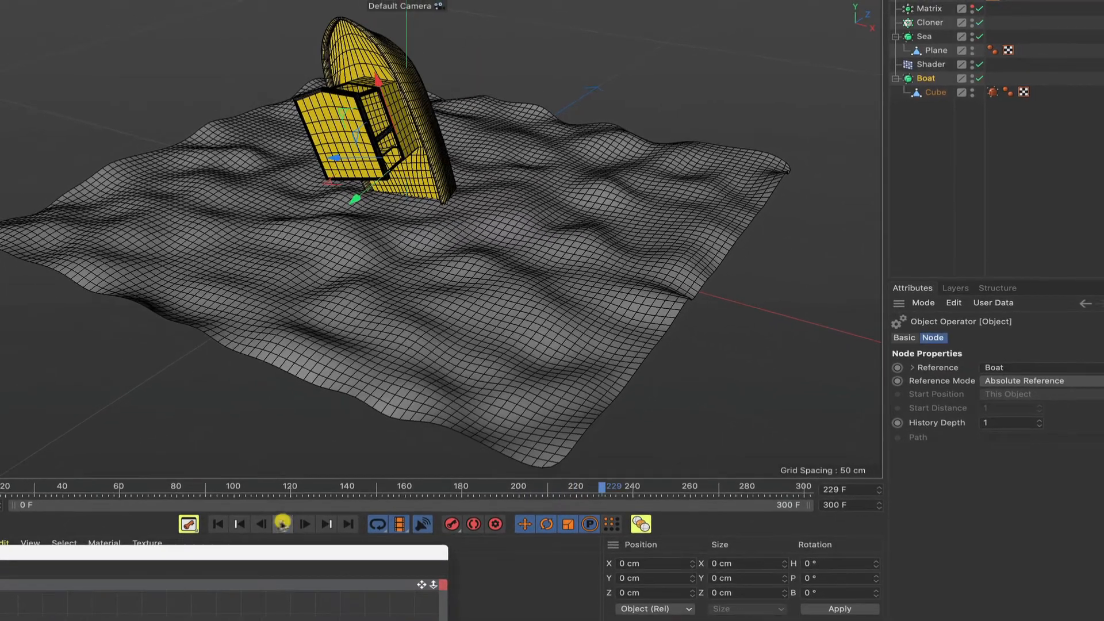
left_click(256, 572)
left_click(219, 524)
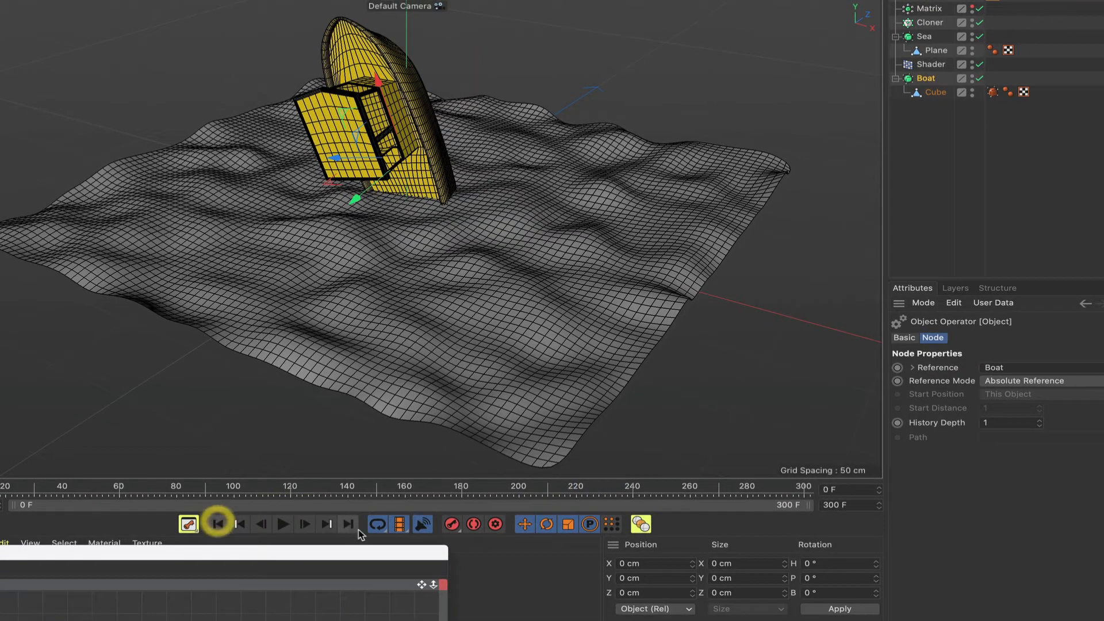
- Disconnect the Reals2Vector output from the Boat node's Rotation input and move the Boat node slightly further away
left_click_drag(354, 553, 632, 239)
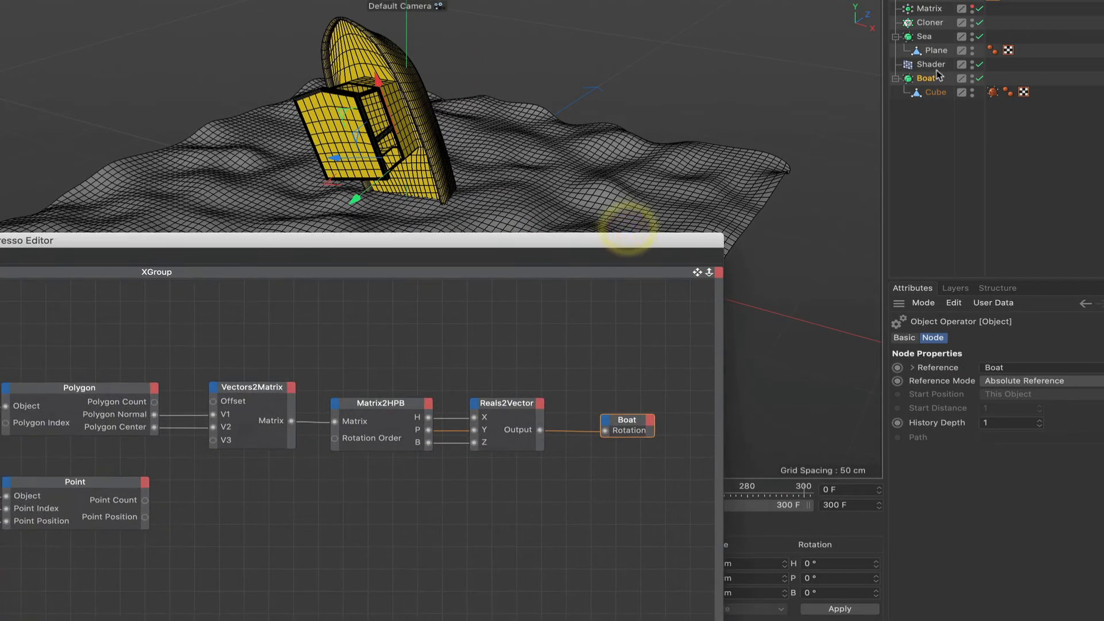
left_click(586, 433)
left_click_drag(629, 421, 641, 420)
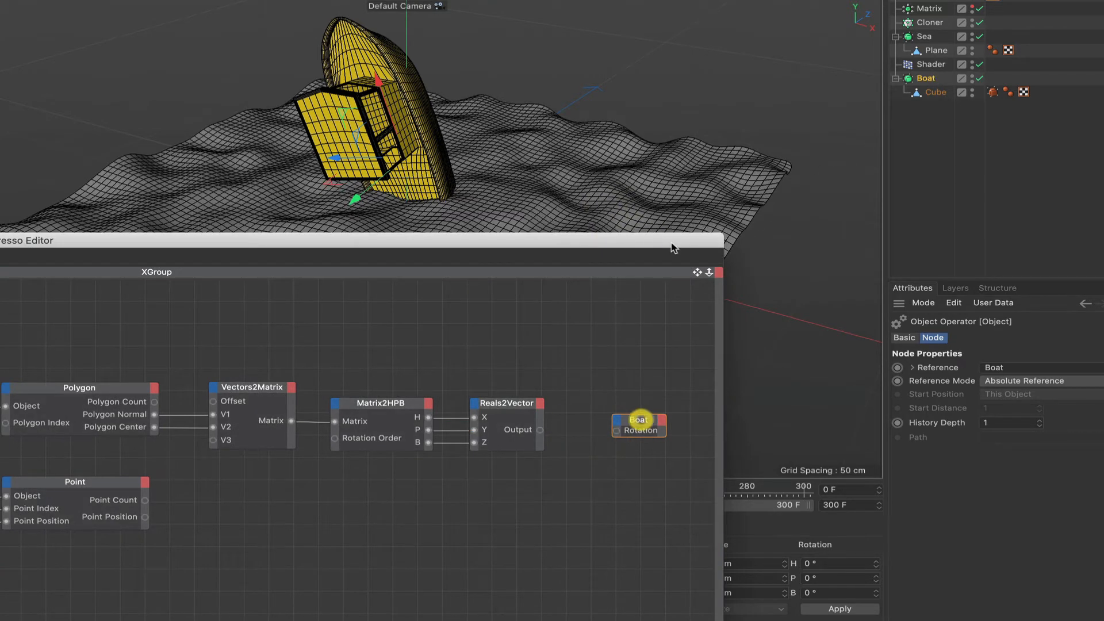
- Select the boat in the viewport and reset its H, P and B rotation to 0°
left_click_drag(672, 242, 513, 338)
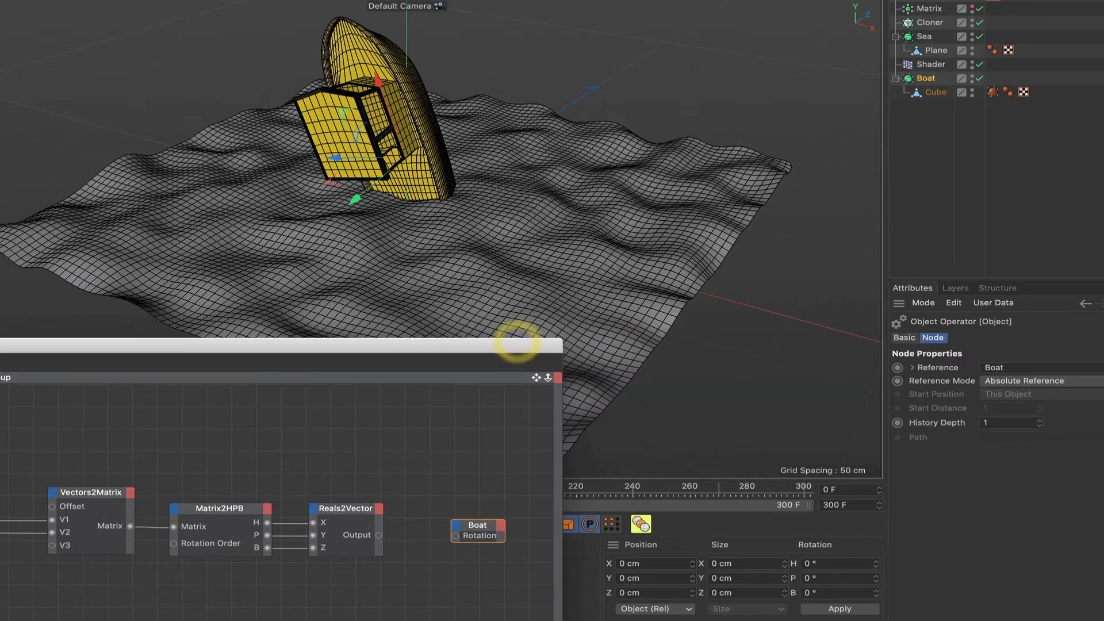
left_click(346, 184)
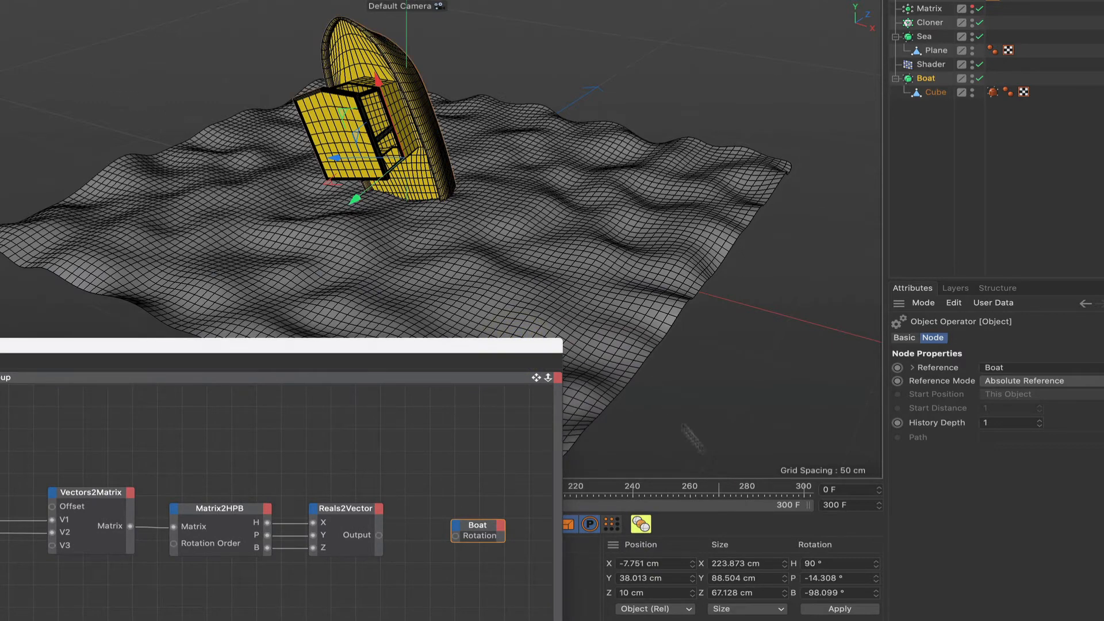
double_click(828, 563)
type("0")
key("Tab")
type("0")
key("Tab")
type("0")
key("Return")
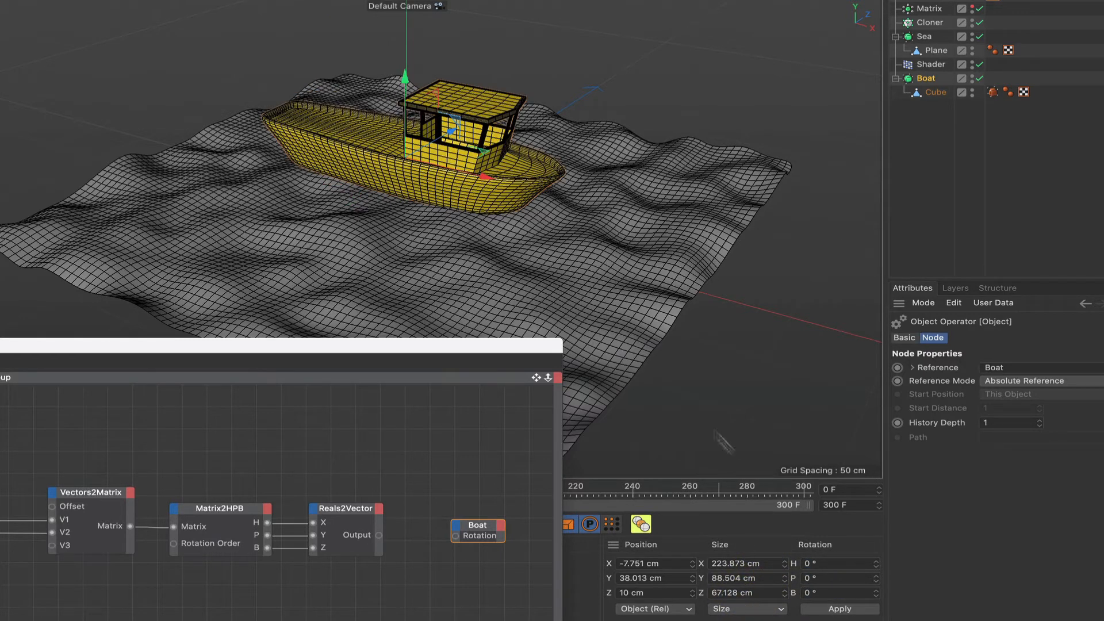
- Select the Xpresso null and add a new user data entry to it
left_click_drag(468, 353, 941, 220)
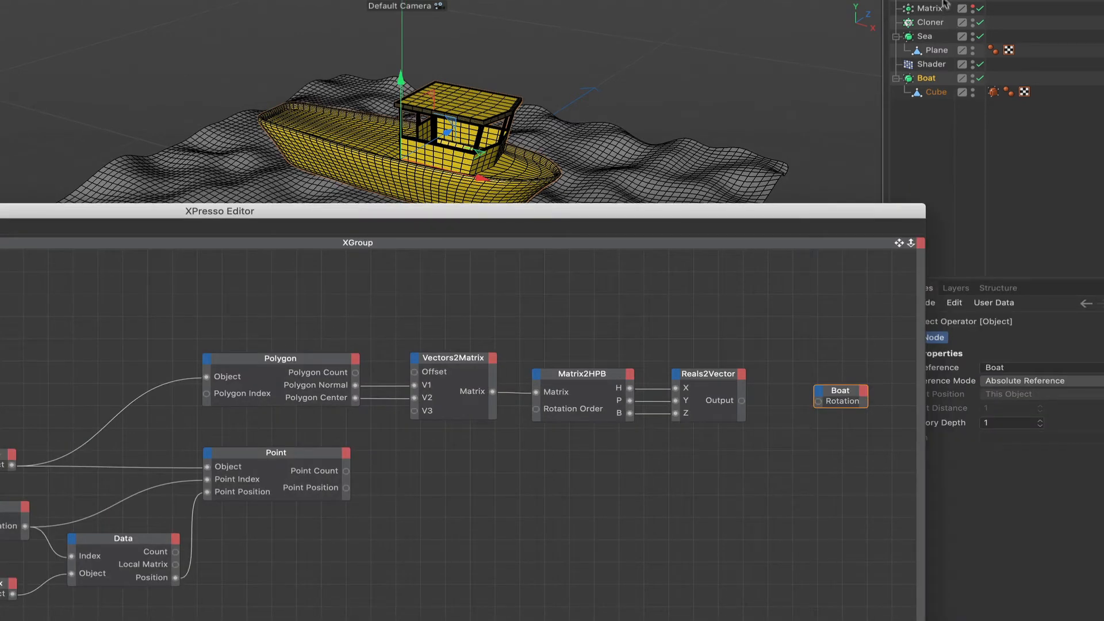
left_click(932, 2)
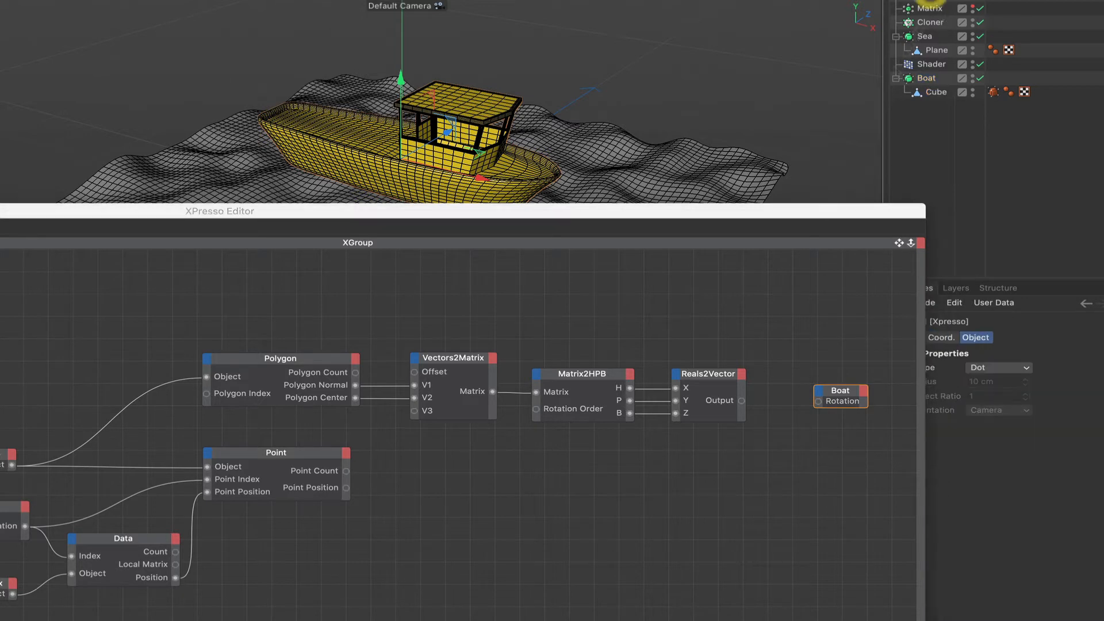
left_click_drag(869, 212, 786, 208)
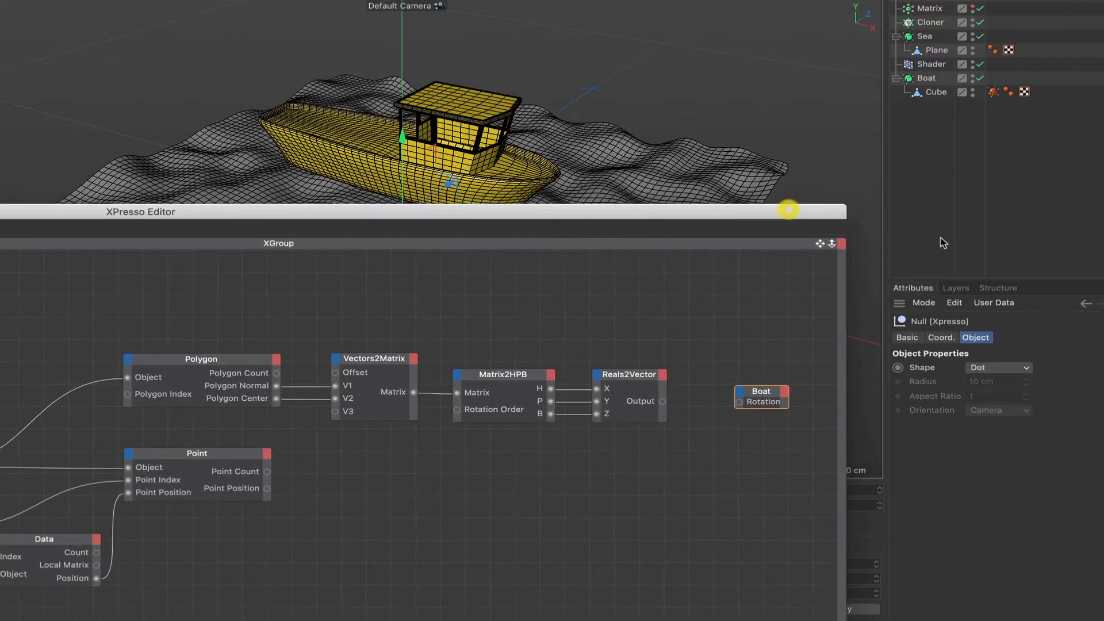
left_click(994, 303)
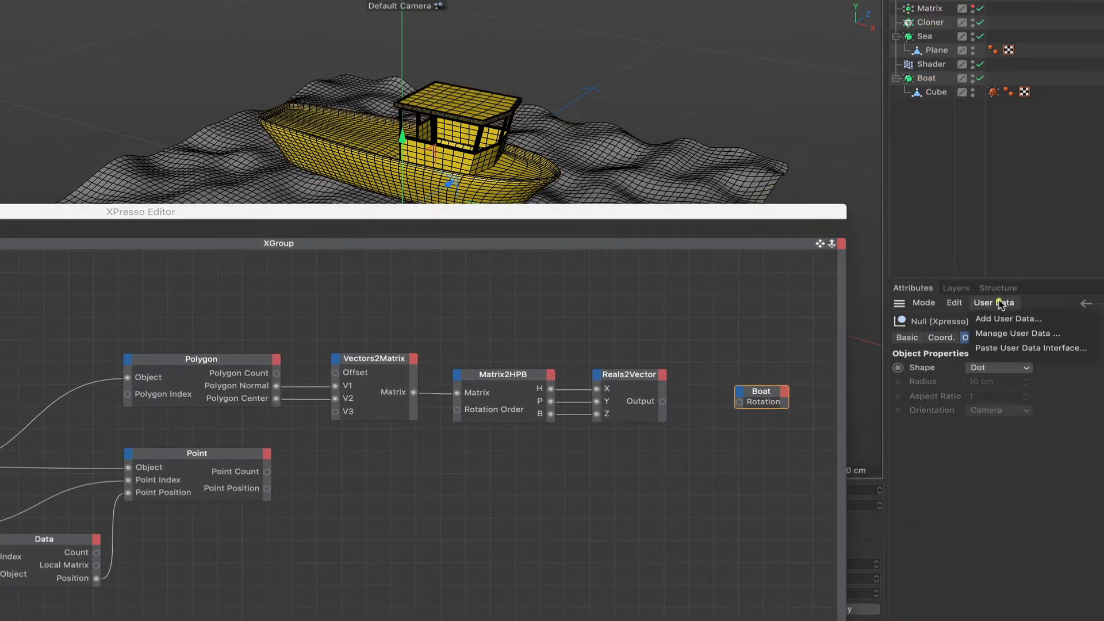
left_click(1000, 319)
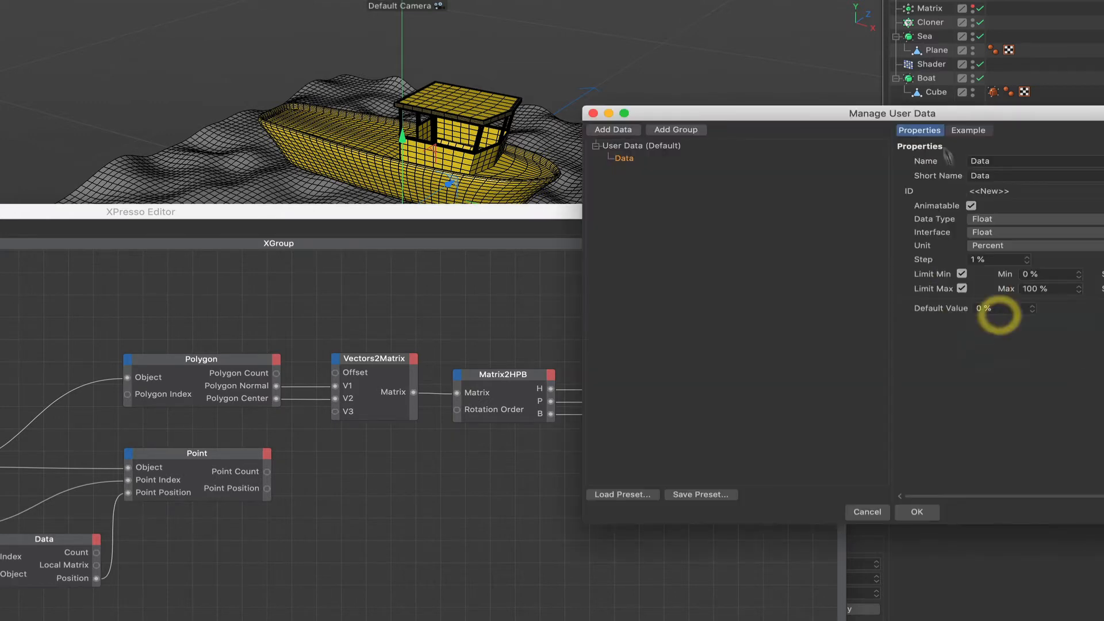
left_click_drag(960, 110, 730, 43)
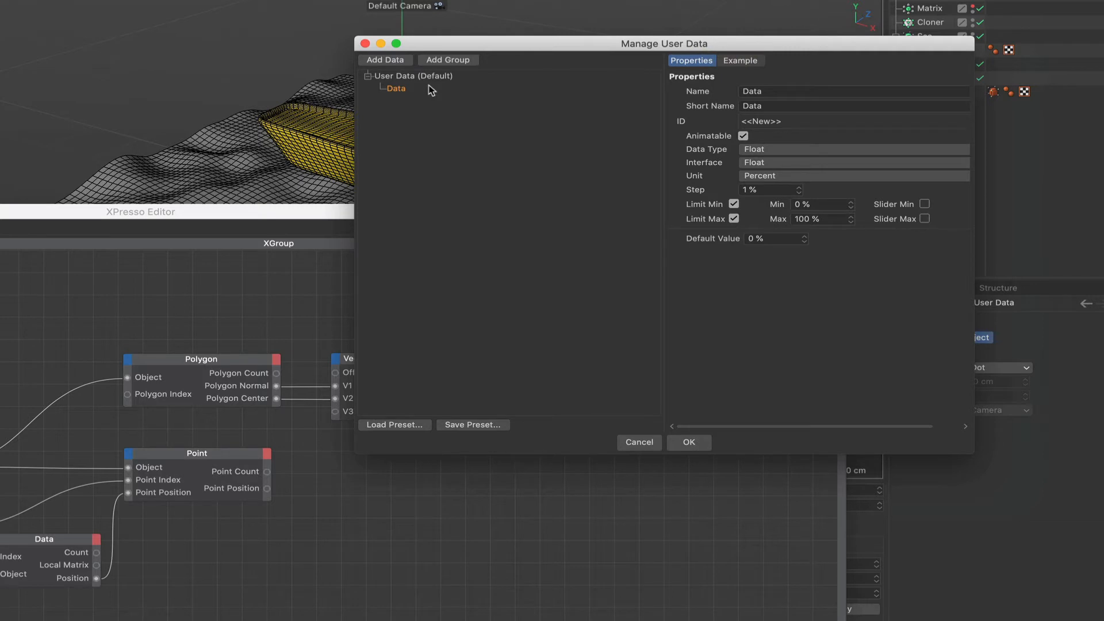
- Add a user data group named Controls at the top level and nest the Data entry inside it
left_click(447, 61)
left_click(707, 80)
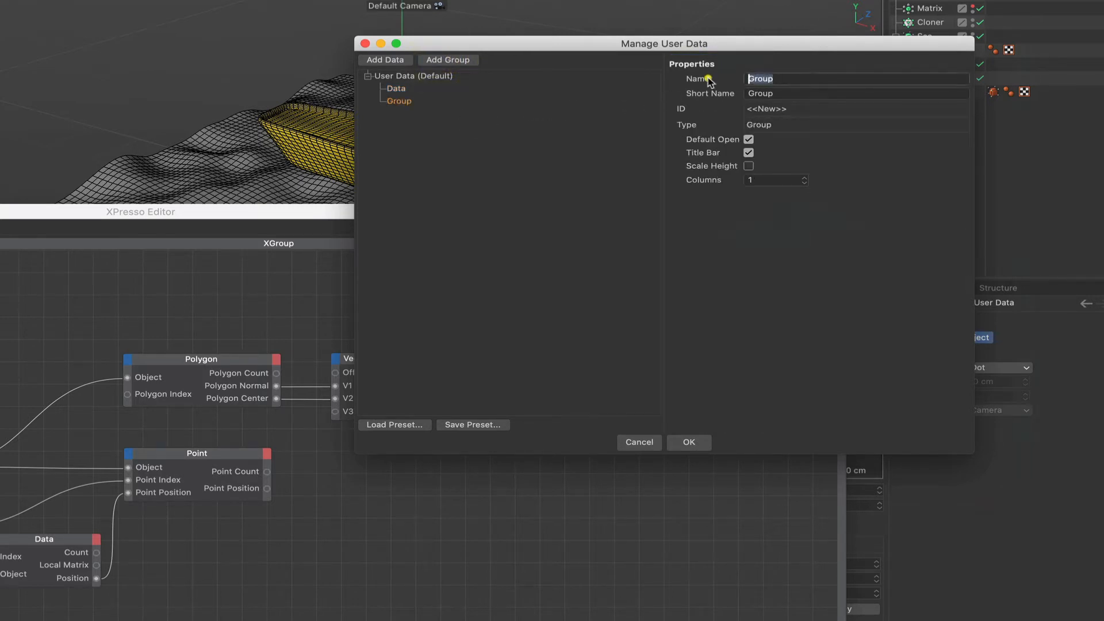
type("Controls")
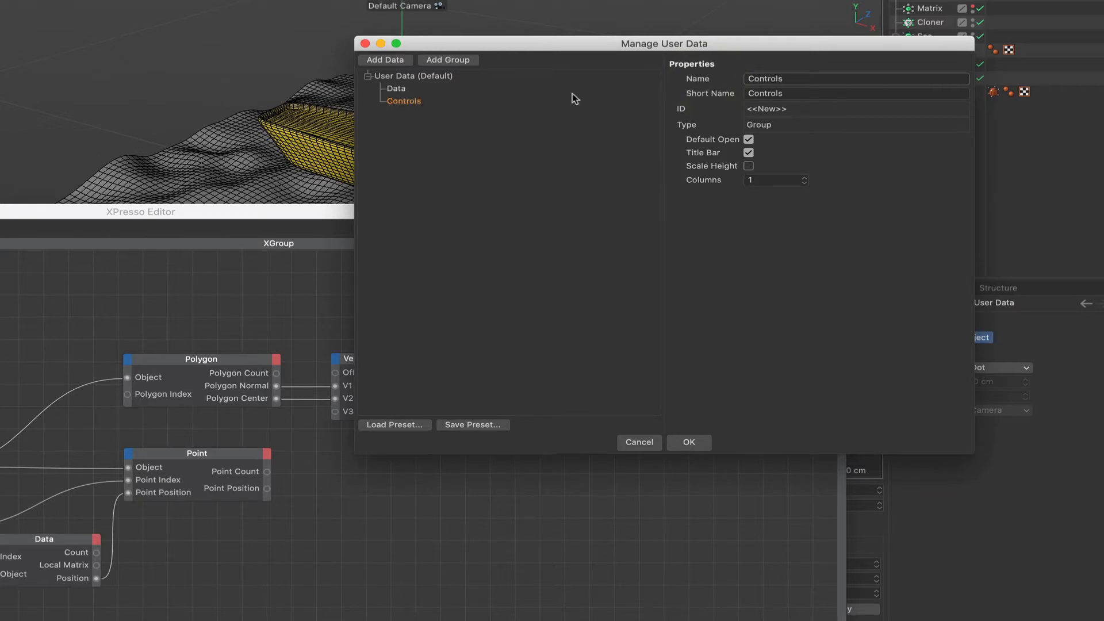
left_click_drag(410, 100, 370, 148)
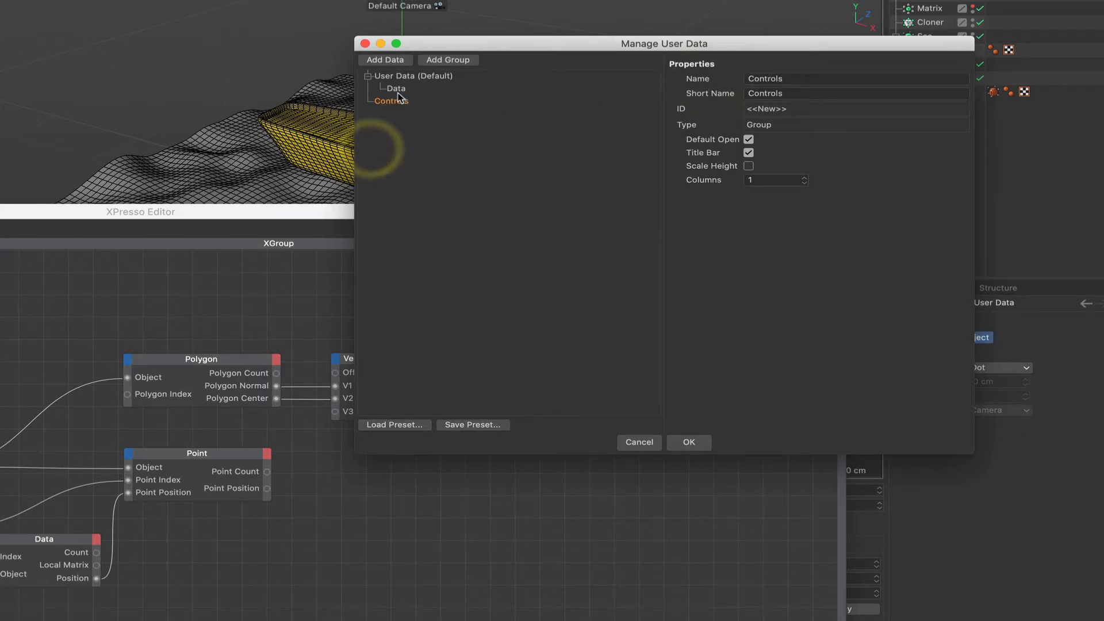
left_click_drag(399, 102, 400, 103)
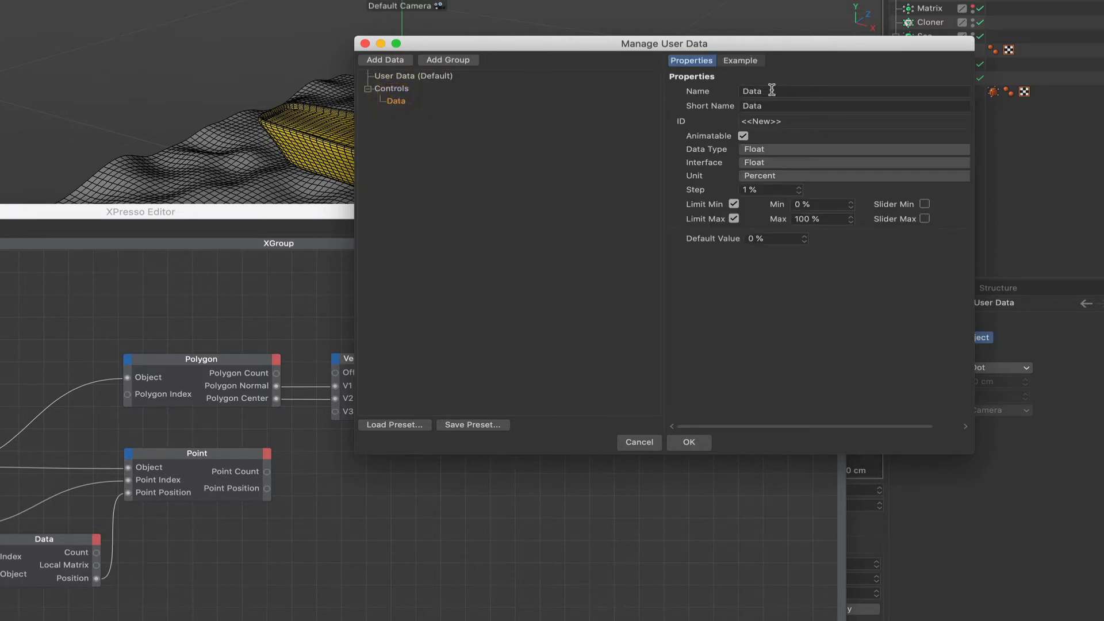
- Rename the Data entry in the Controls group as Sea Roughness
left_click_drag(772, 90, 719, 90)
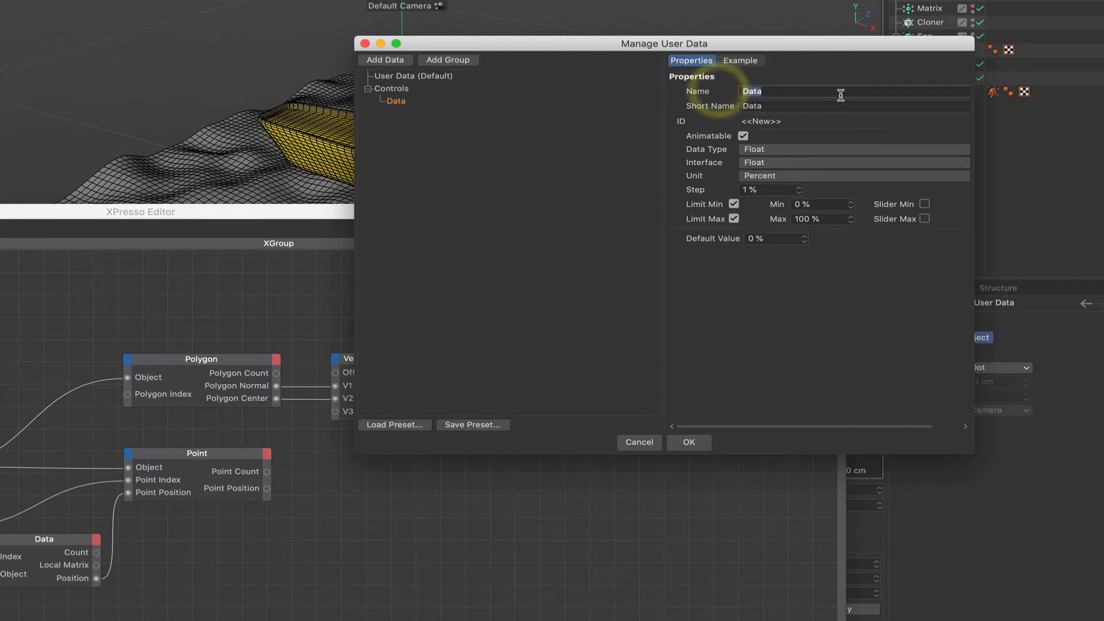
type("Sea")
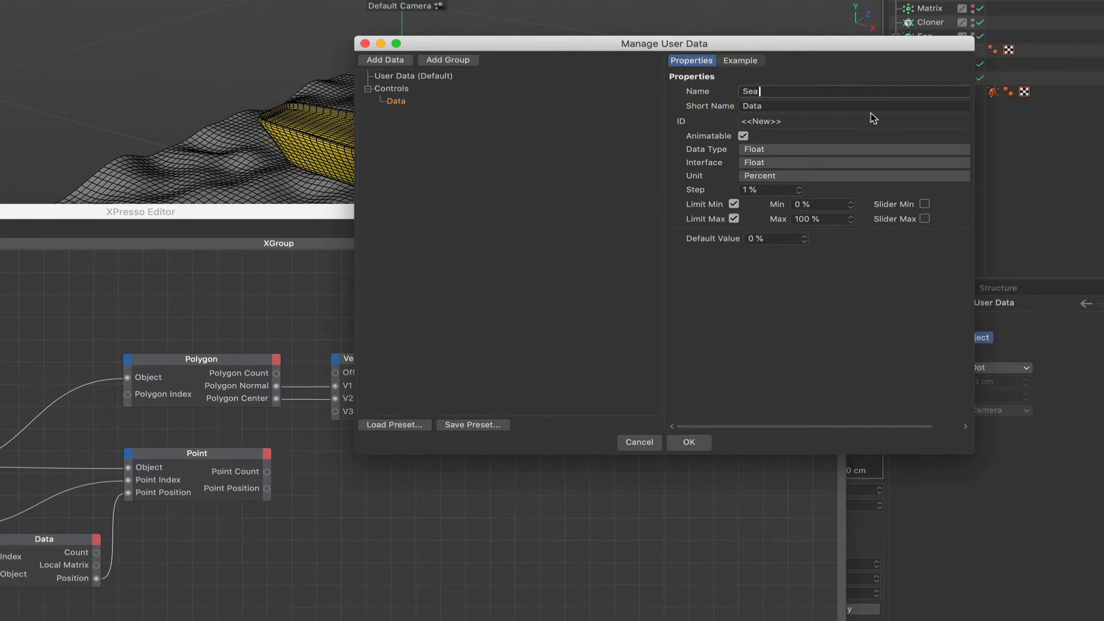
type(" Roughness")
left_click(907, 129)
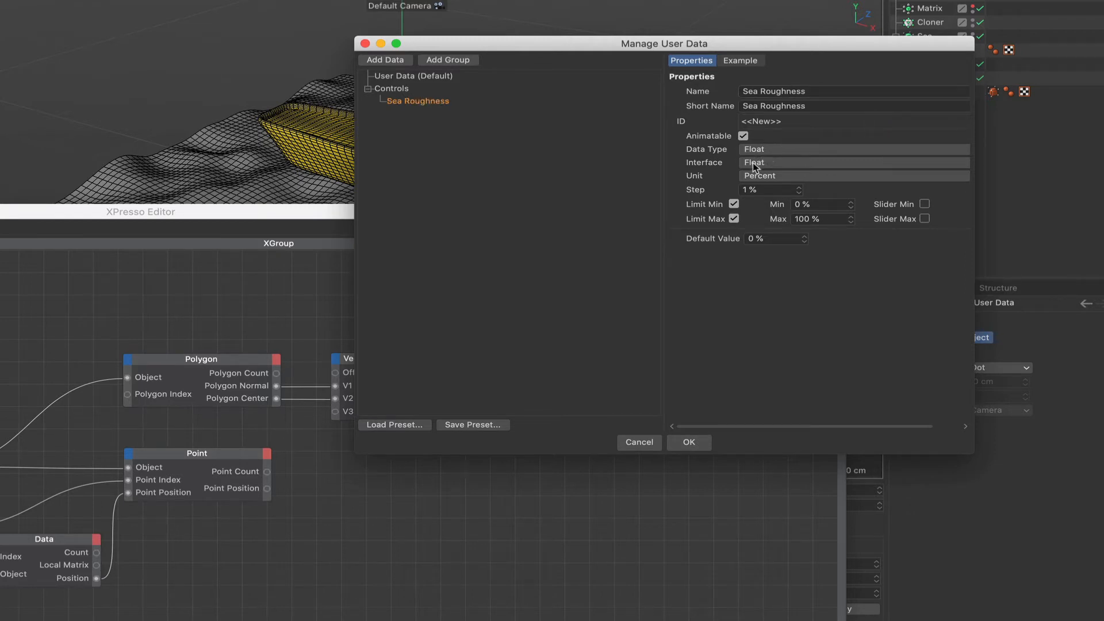
- Set Sea Roughness to a Float Slider interface with Real units and a step of 0.01
left_click(758, 163)
left_click(767, 191)
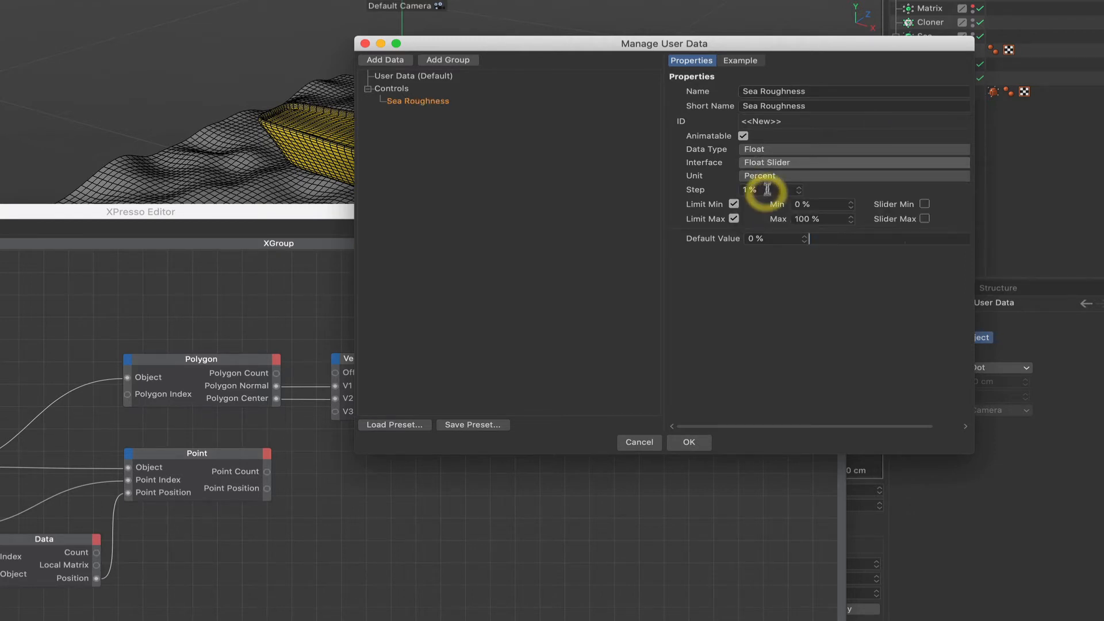
left_click(769, 177)
left_click(765, 189)
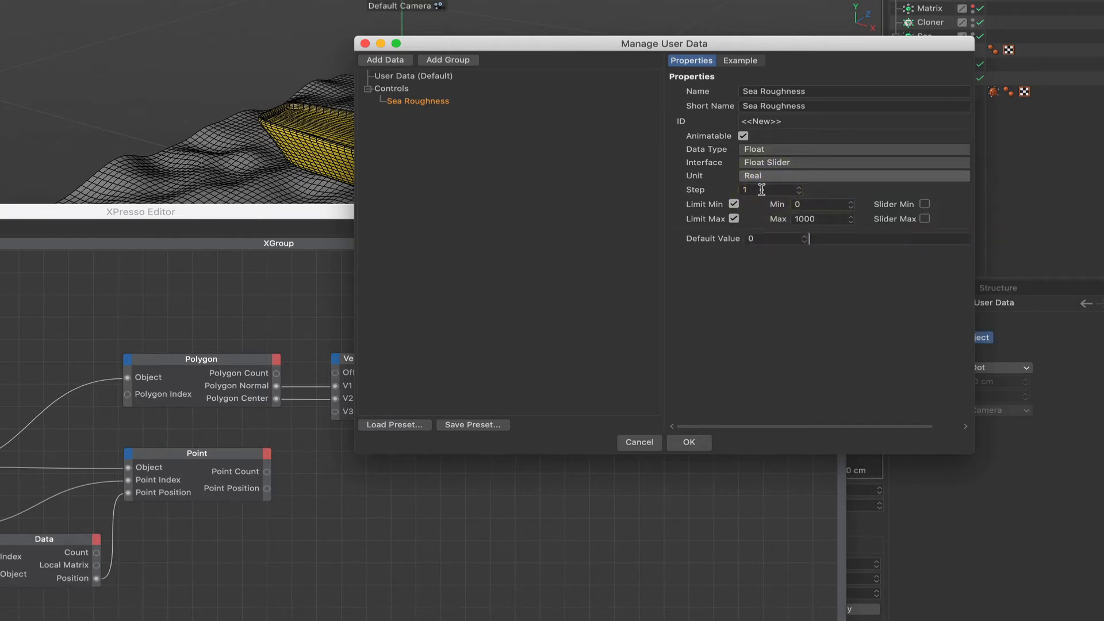
left_click(732, 190)
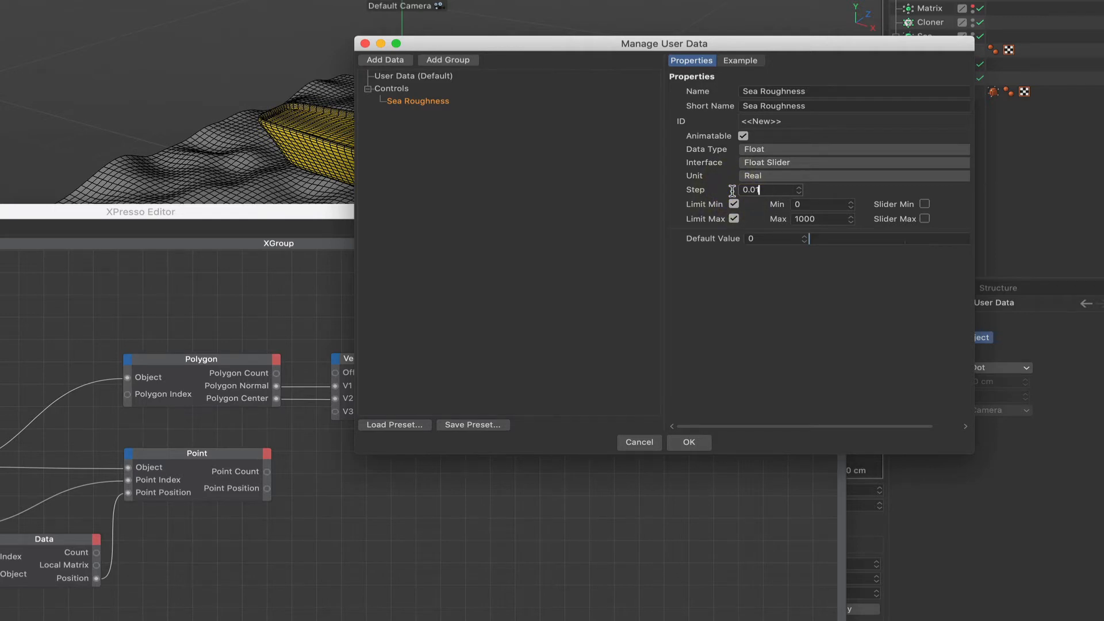
type("0.01")
key("Return")
- Limit Sea Roughness to a minimum of -0.9 and a maximum of 0.3, and enable Slider Min and Slider Max
left_click(777, 205)
type("-0.9")
left_click(774, 219)
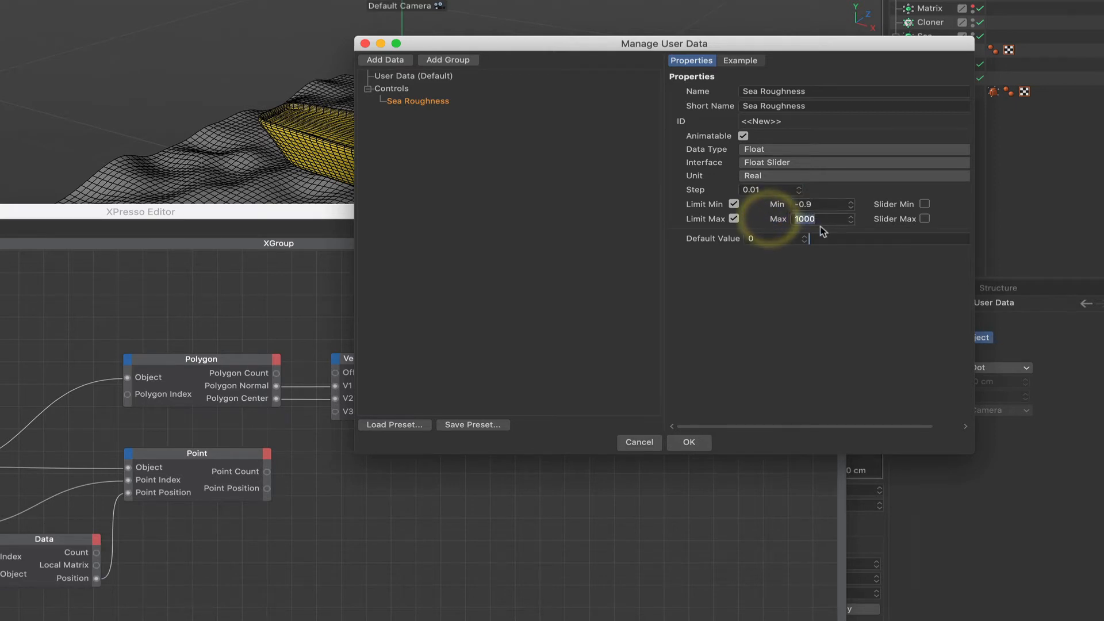
type("0.3")
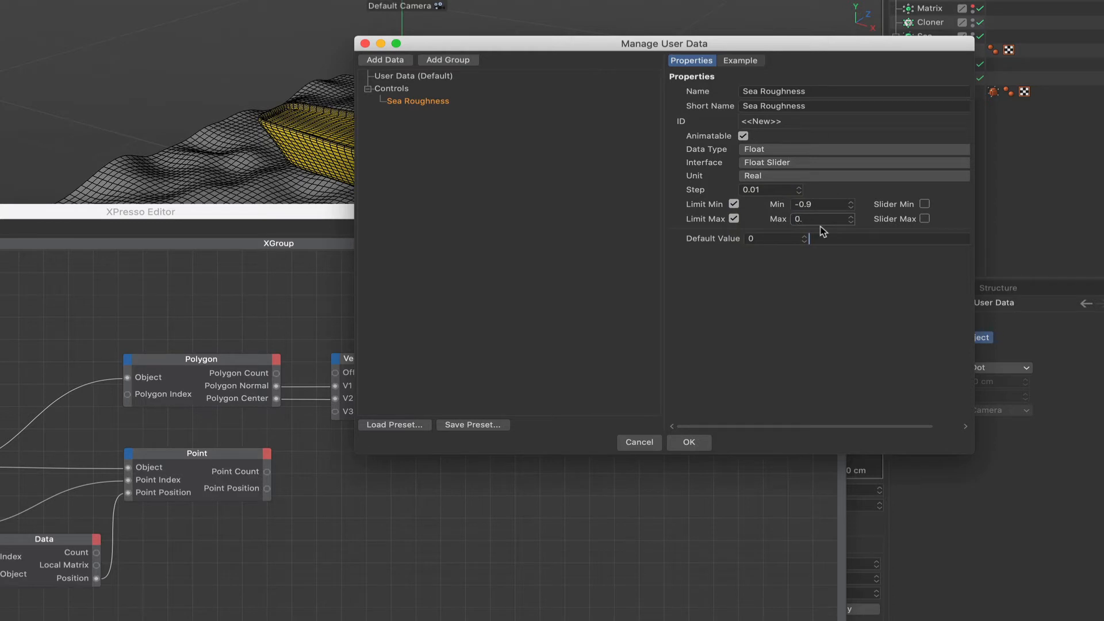
left_click(924, 204)
left_click(925, 219)
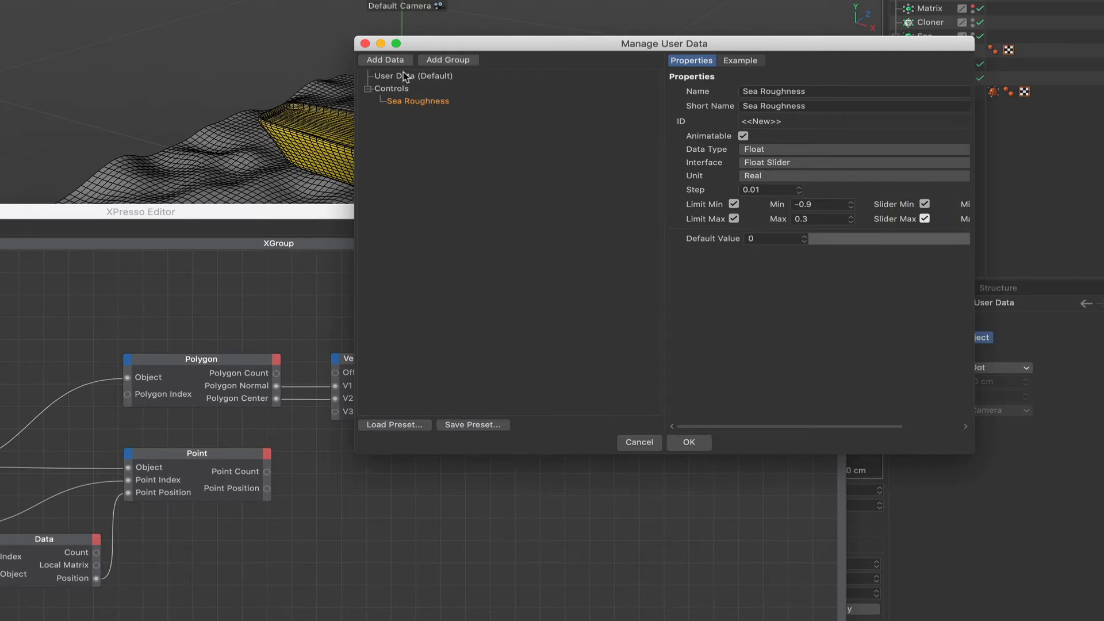
- Add another user data entry named Rotation Polygon to the Controls group and open its Interface options
left_click(385, 60)
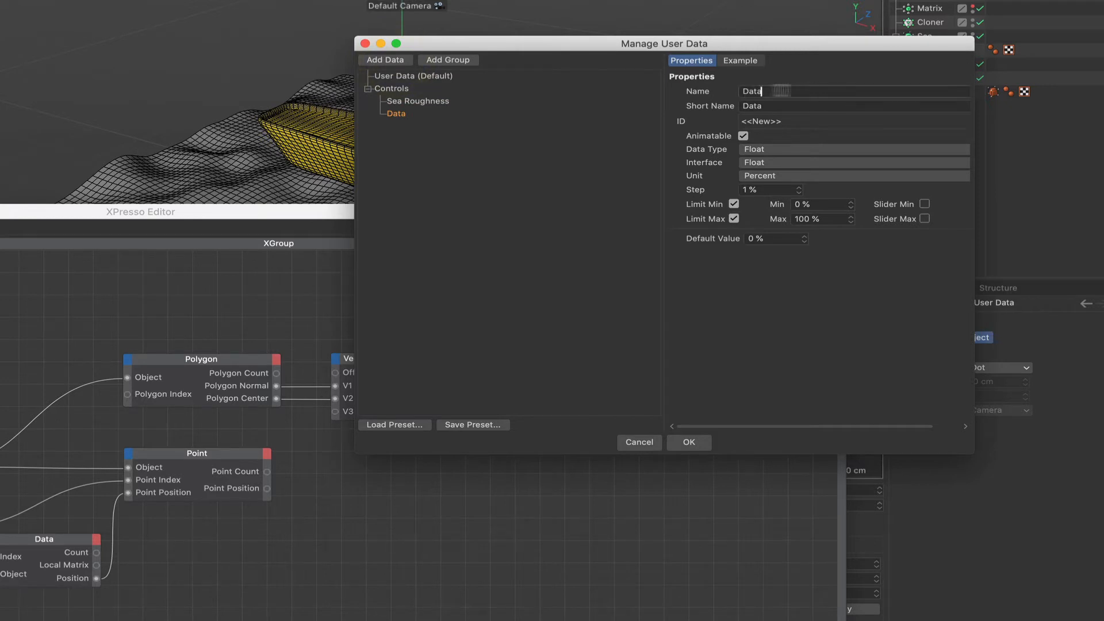
left_click(713, 91)
type("Rotation Polygon")
left_click(797, 126)
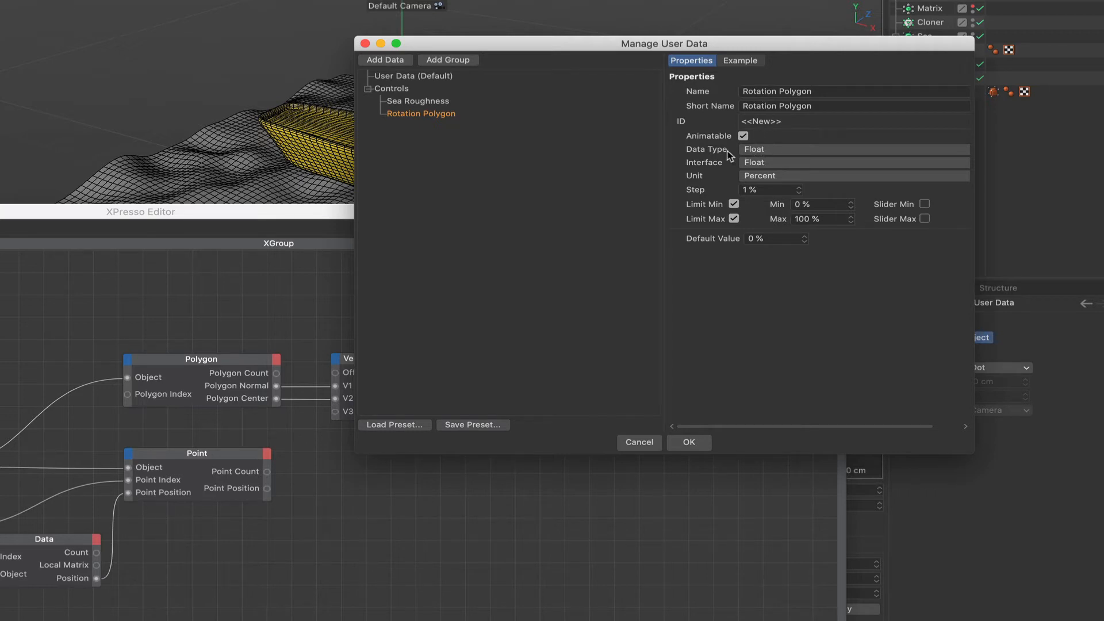
left_click(753, 163)
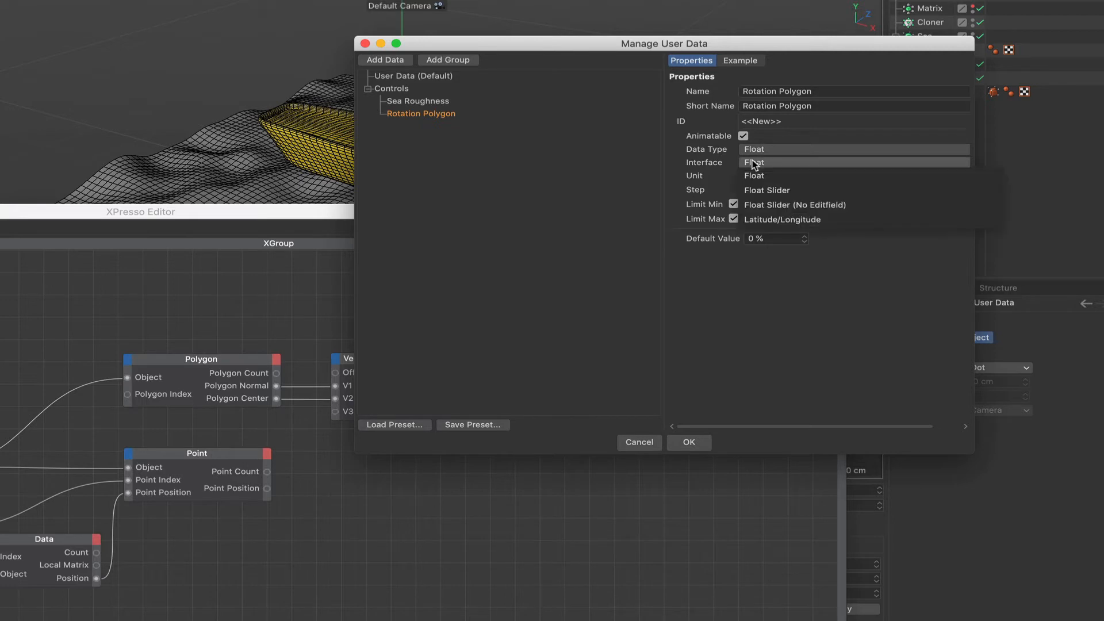
- Configure Rotation Polygon as a Float Slider in Real units with maximum 440, enabling its slider minimum and maximum
left_click(762, 191)
left_click(763, 182)
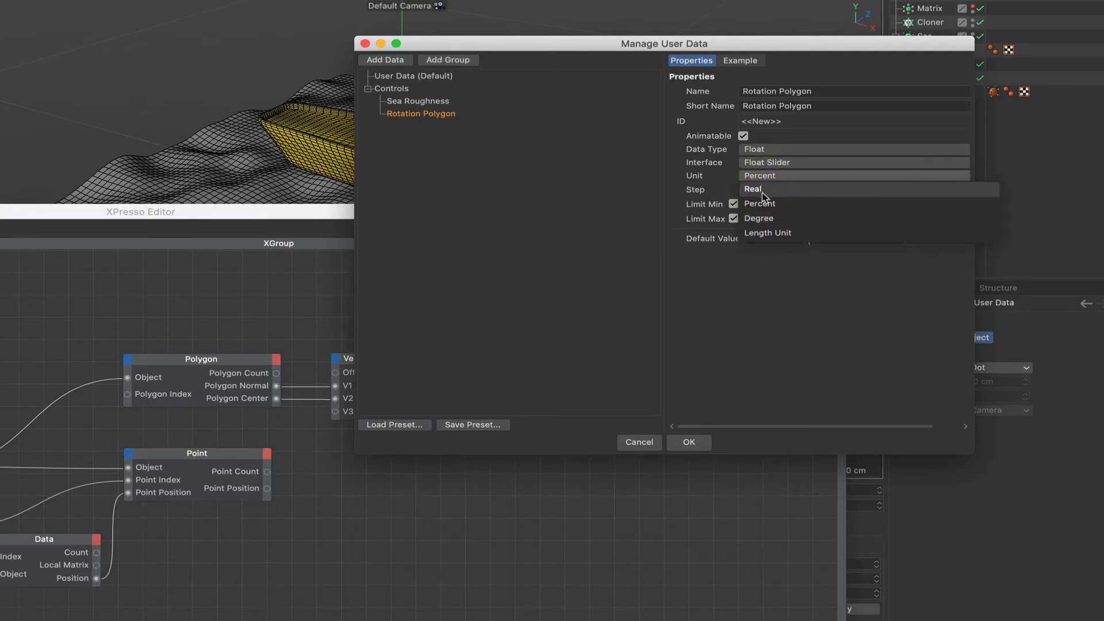
left_click(763, 190)
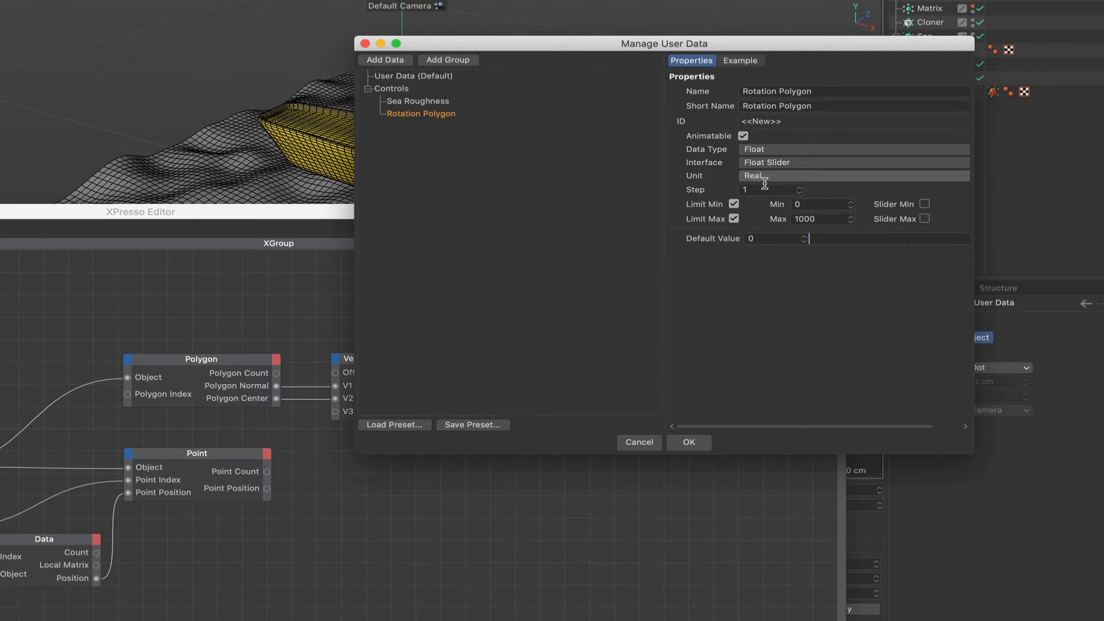
double_click(804, 219)
type("44")
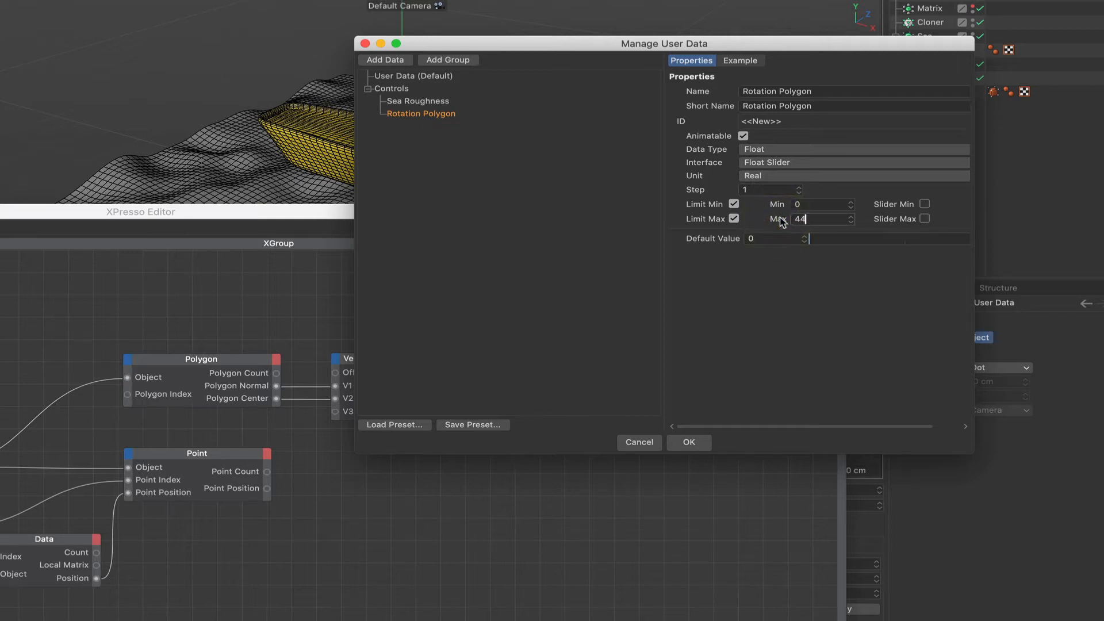
type("0")
left_click(924, 204)
left_click(924, 219)
- Duplicate the Rotation Polygon user data entry and name the copy Position Polygon
left_click_drag(432, 113, 434, 117, "ctrl")
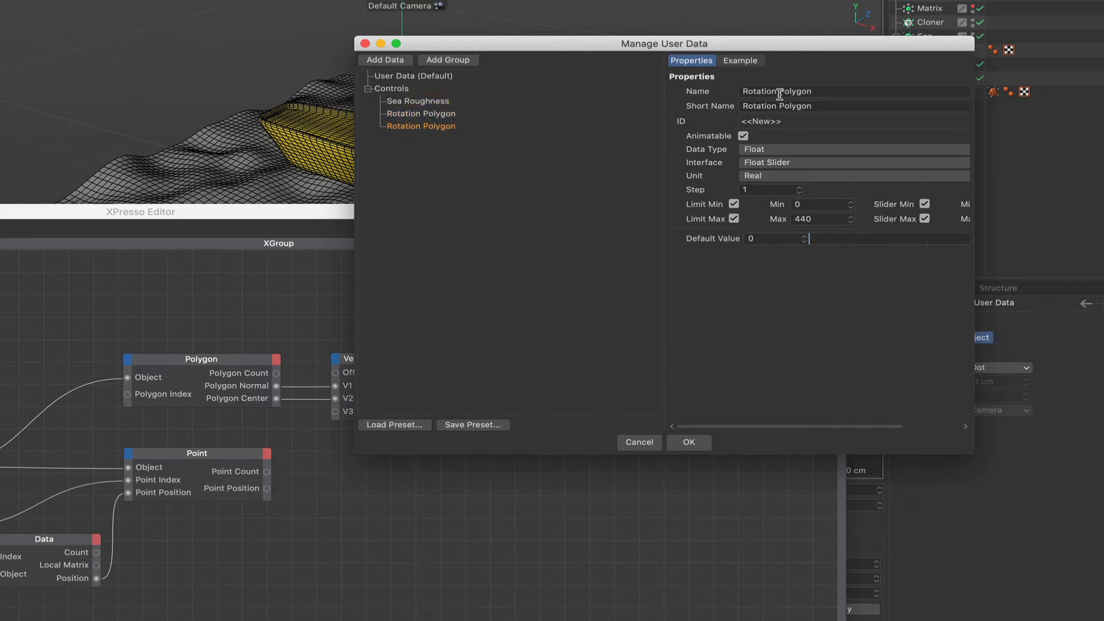
left_click_drag(778, 91, 701, 96)
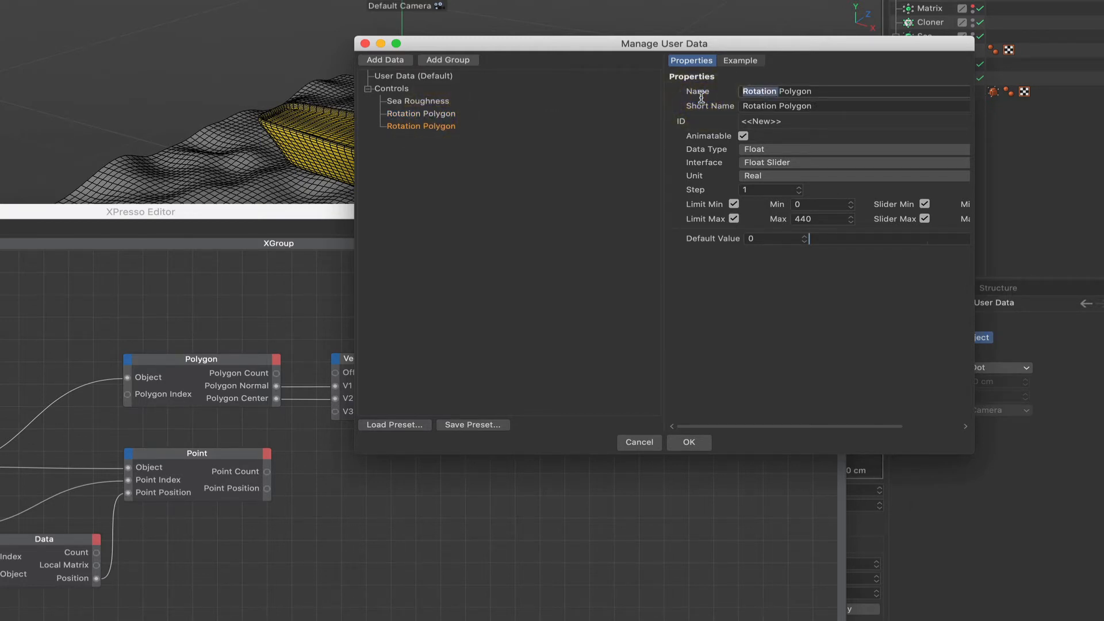
type("Position")
left_click(837, 122)
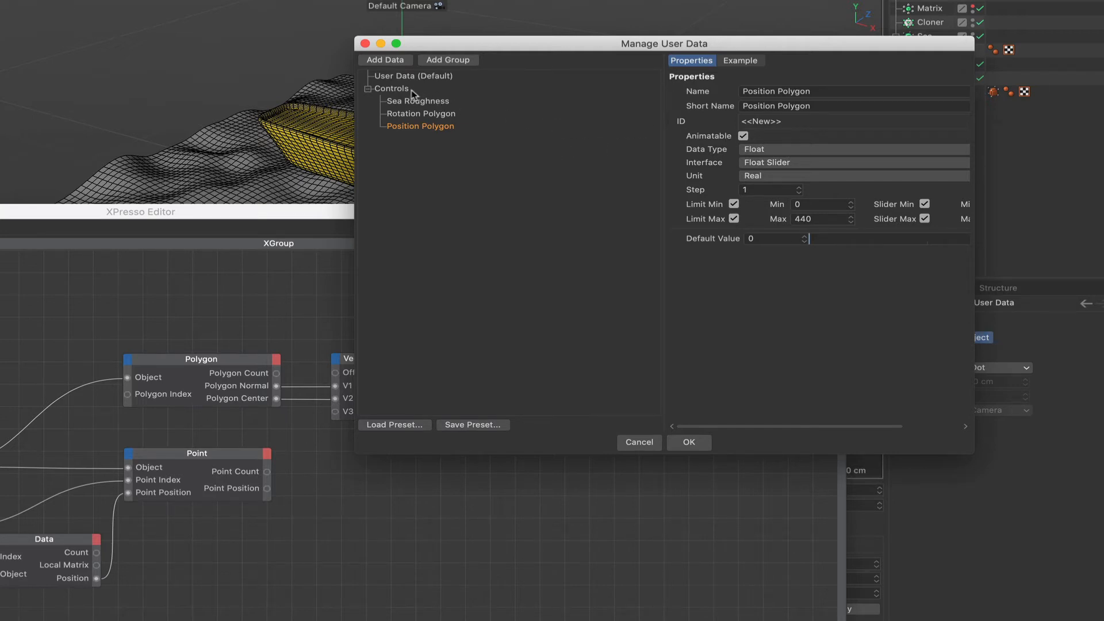
- Add a user data entry named Float/Sink with the Float Slider interface and Real units
left_click(391, 60)
left_click(697, 86)
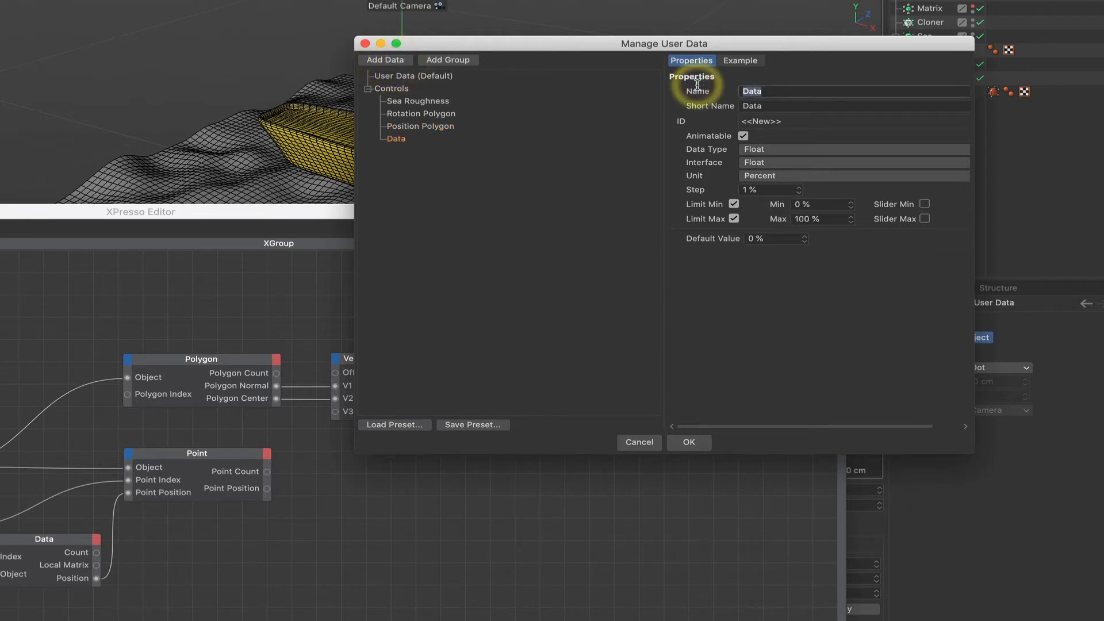
type("Flo")
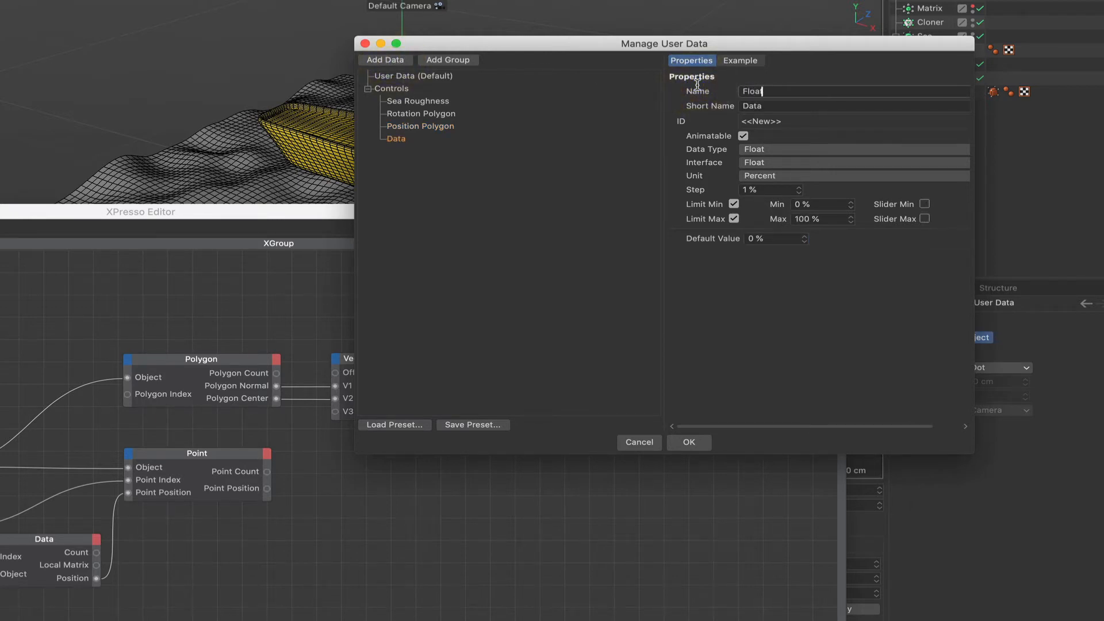
type("at/Sink")
left_click(805, 113)
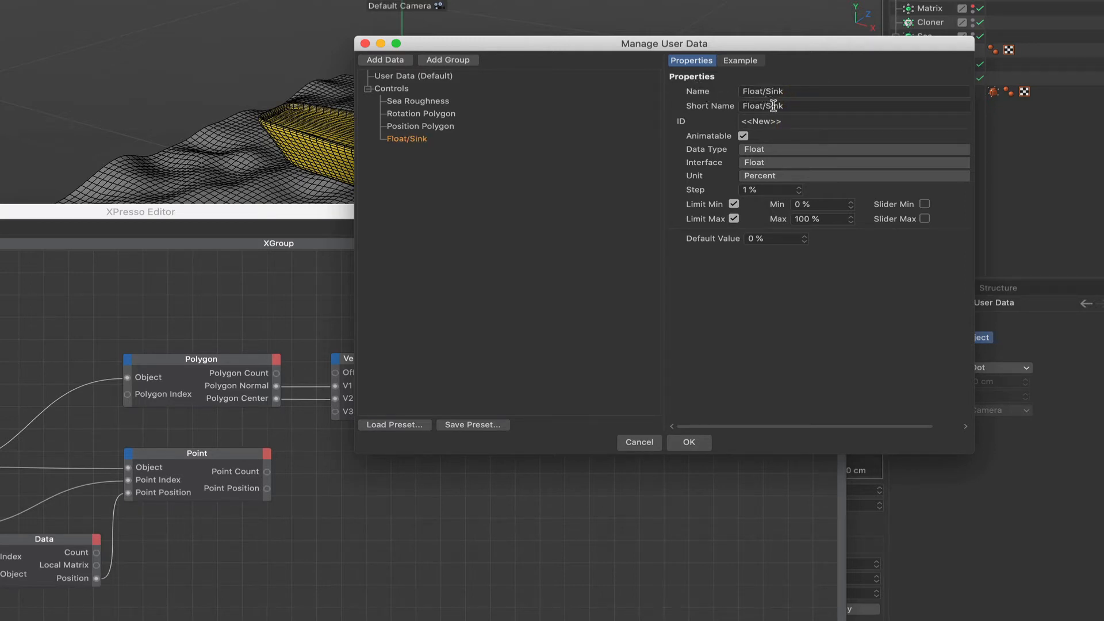
left_click(751, 165)
left_click(769, 190)
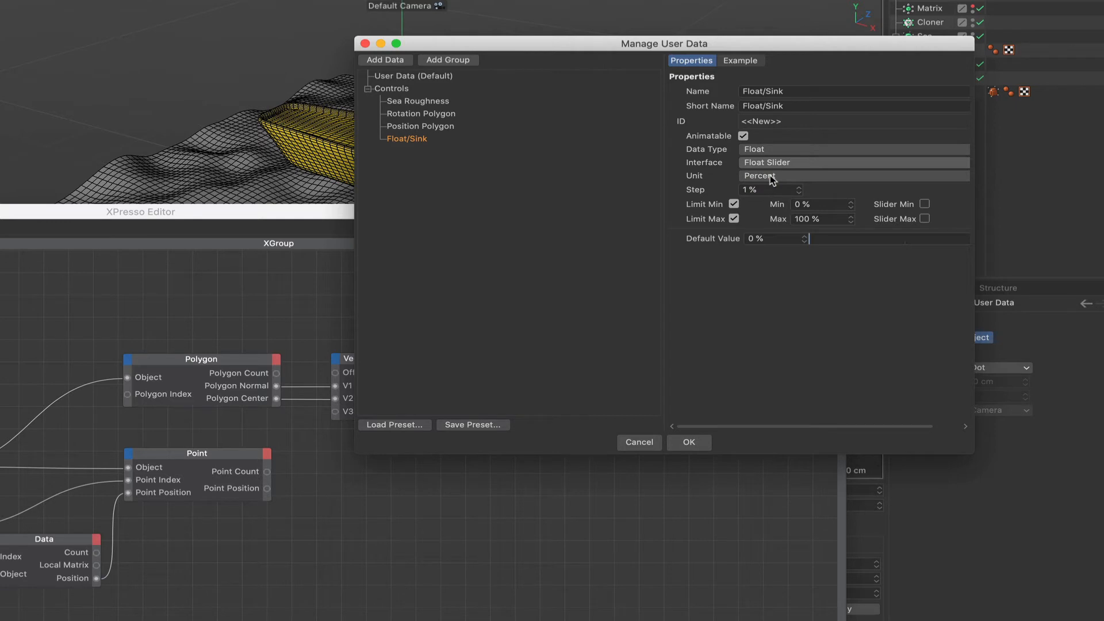
left_click(772, 177)
left_click(769, 189)
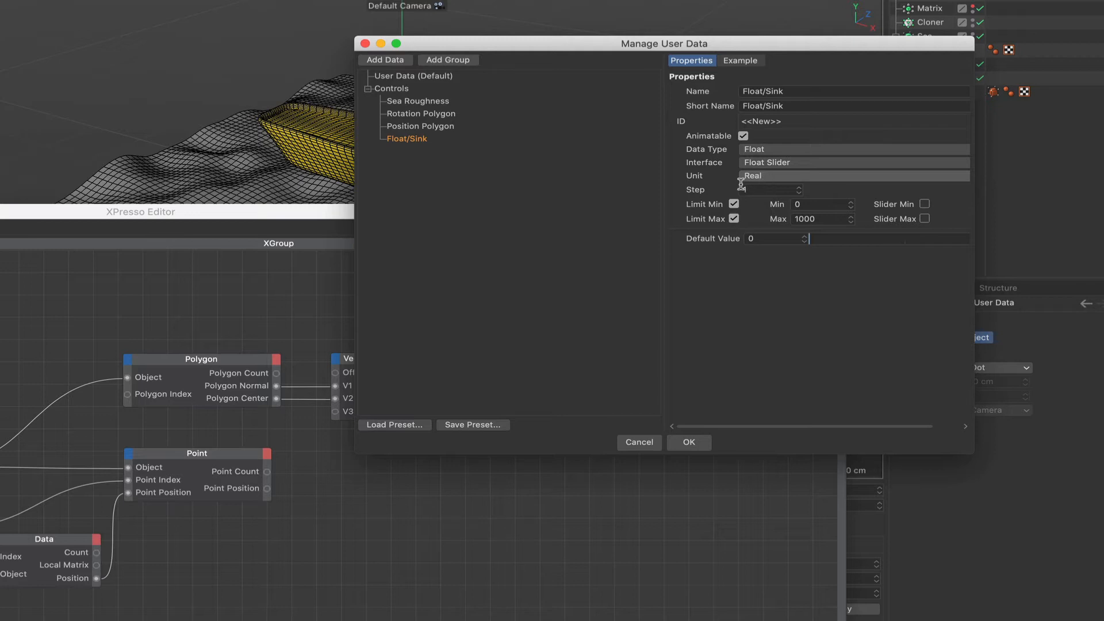
- Set Float/Sink's maximum to 120 and default value to 1, with slider minimum and maximum enabled
left_click_drag(819, 219, 774, 223)
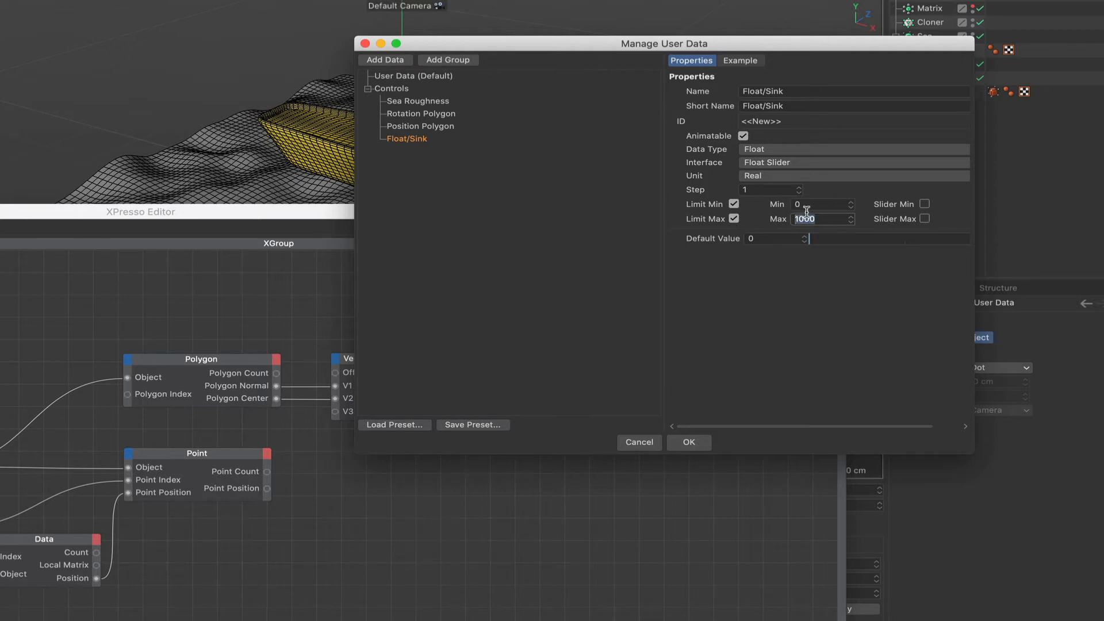
type("12")
left_click(924, 203)
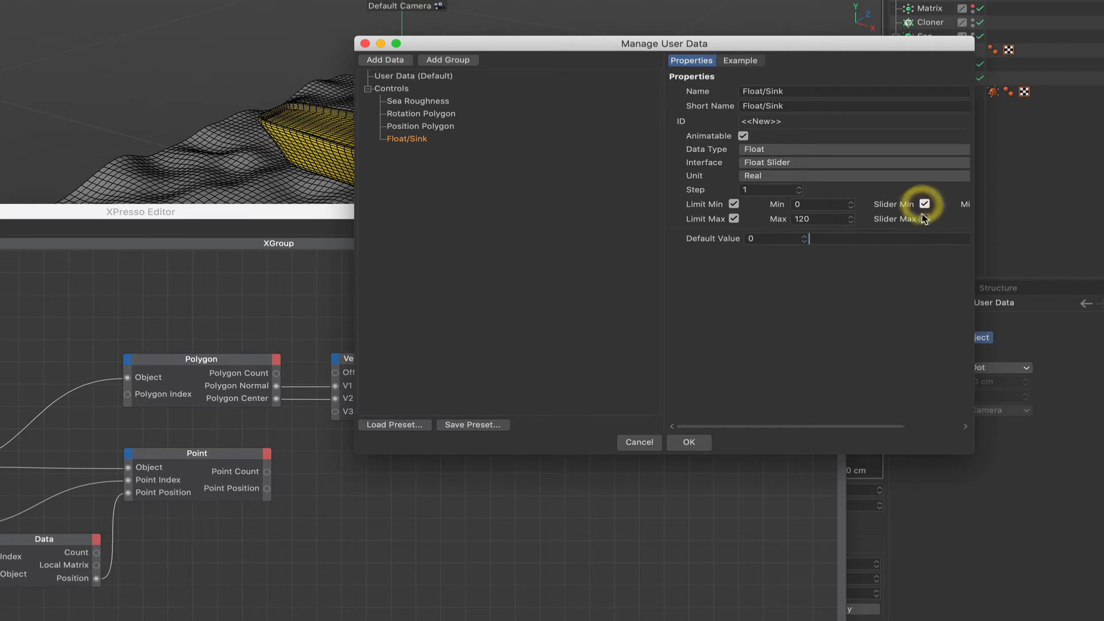
left_click(924, 218)
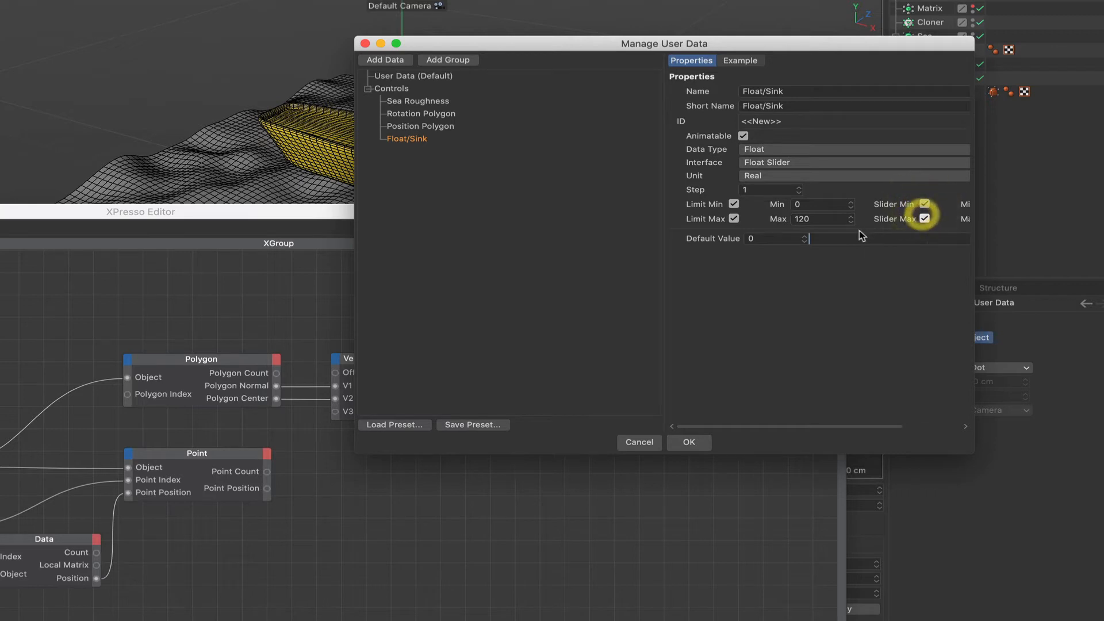
left_click(753, 241)
type("1")
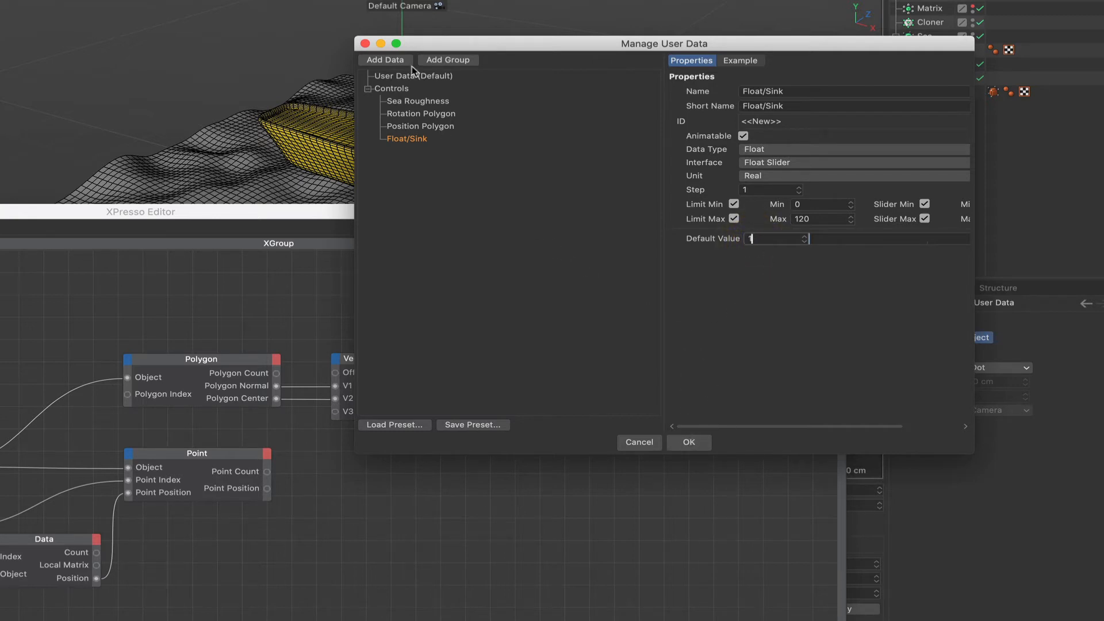
- Add a user data entry named Roll with the Float Slider interface and Real units
left_click(385, 60)
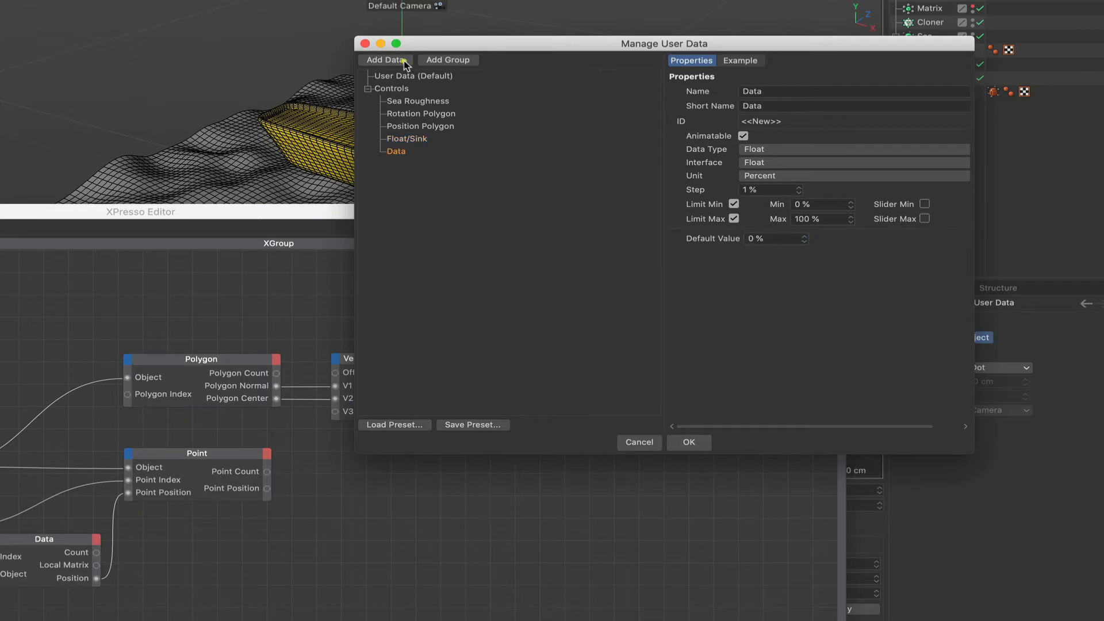
double_click(775, 93)
type("Roll")
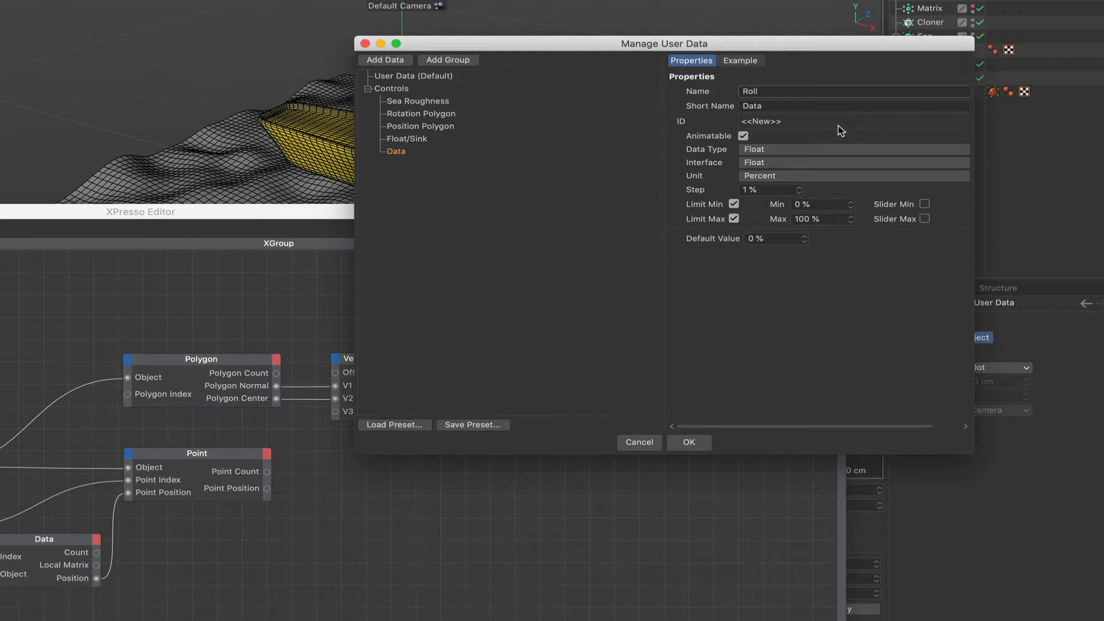
left_click(840, 122)
left_click(752, 166)
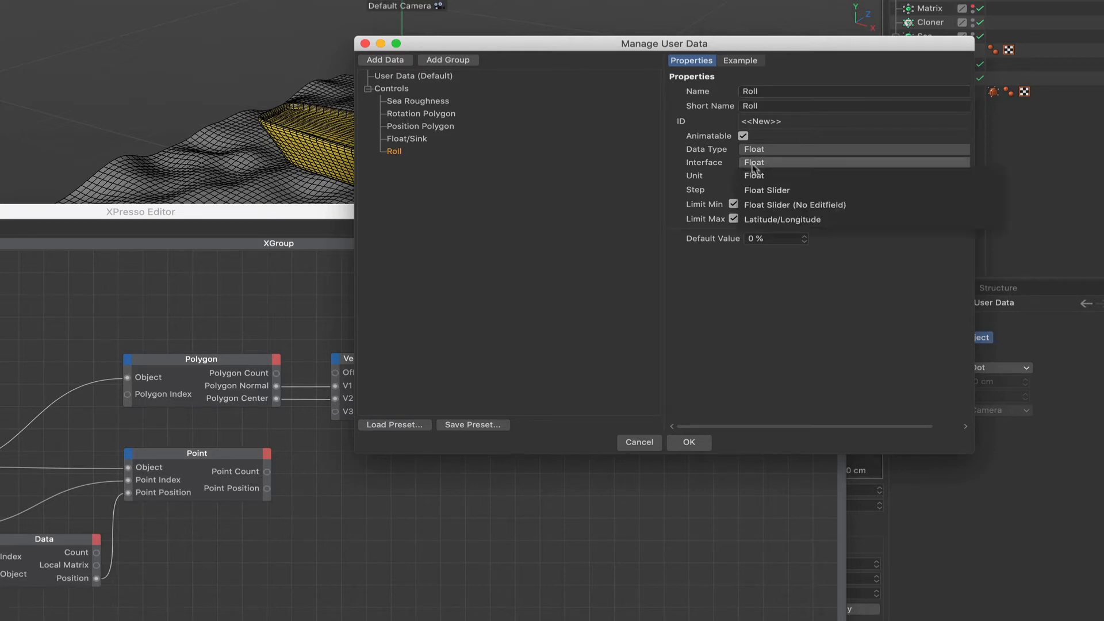
left_click(758, 188)
left_click(763, 177)
left_click(754, 189)
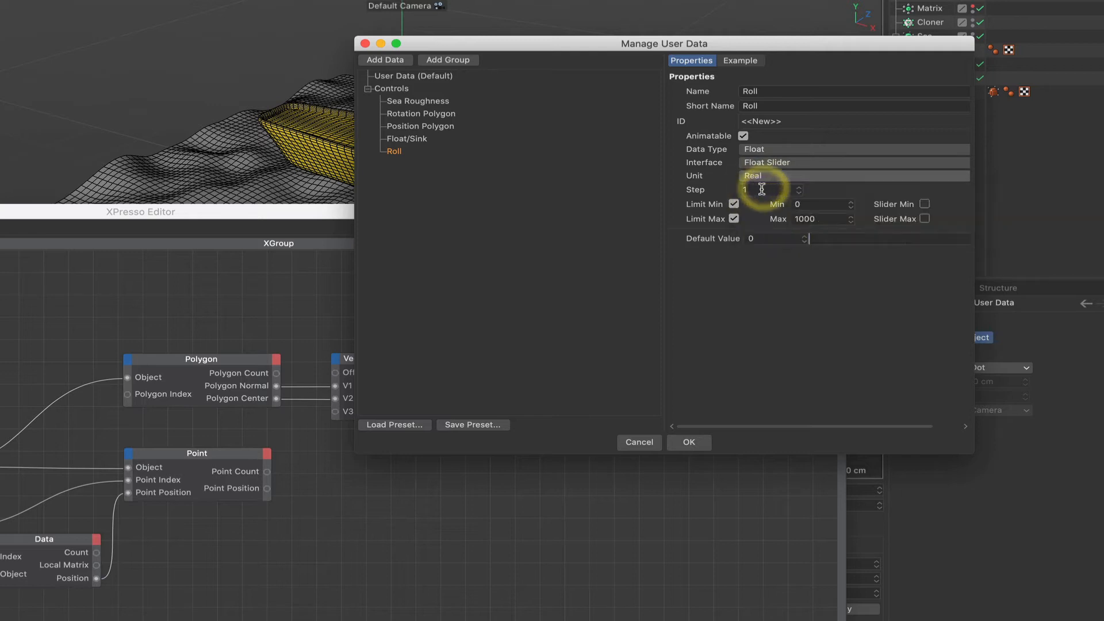
- Set Roll's step to 0.01 and its range from -2 to 2, with slider minimum and maximum enabled
double_click(743, 190)
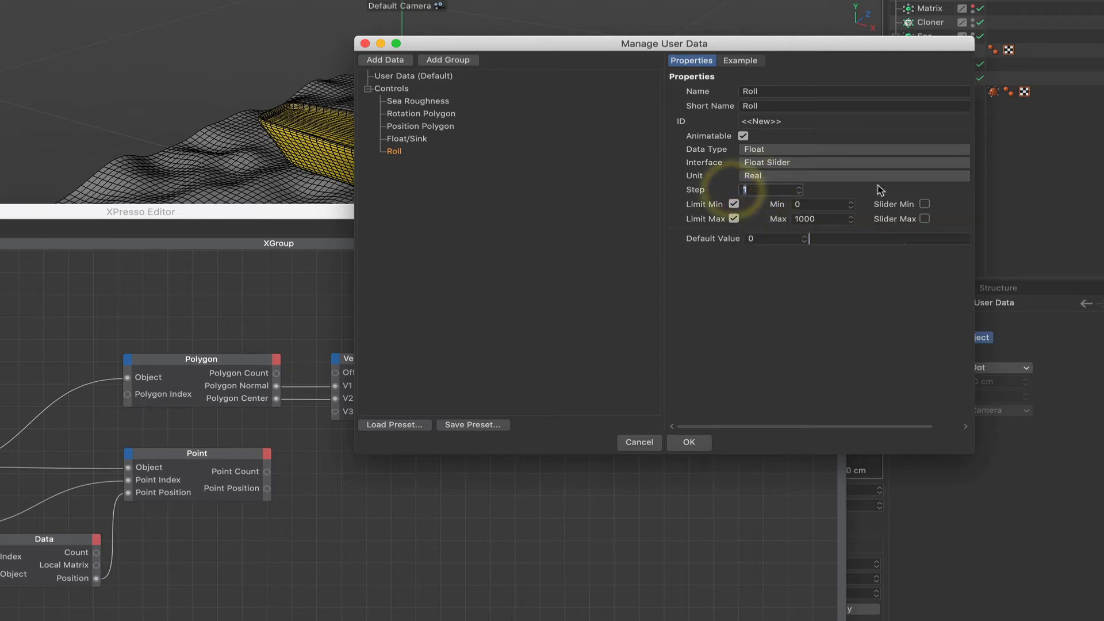
type("0")
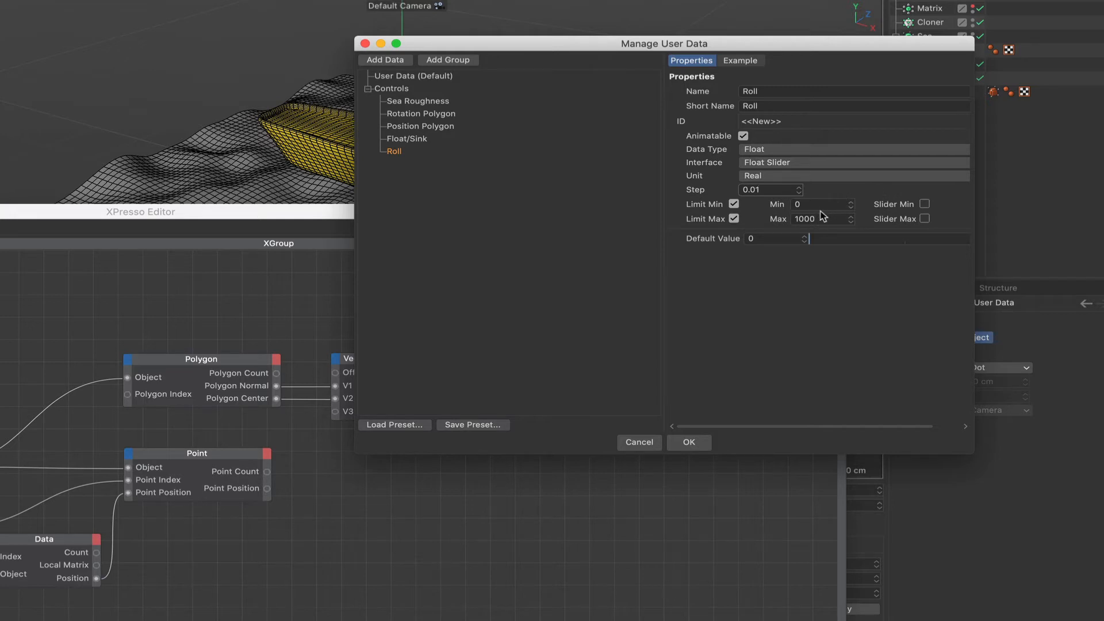
double_click(798, 204)
type("-2")
left_click_drag(823, 218, 763, 218)
type("2")
left_click(924, 204)
left_click(925, 219)
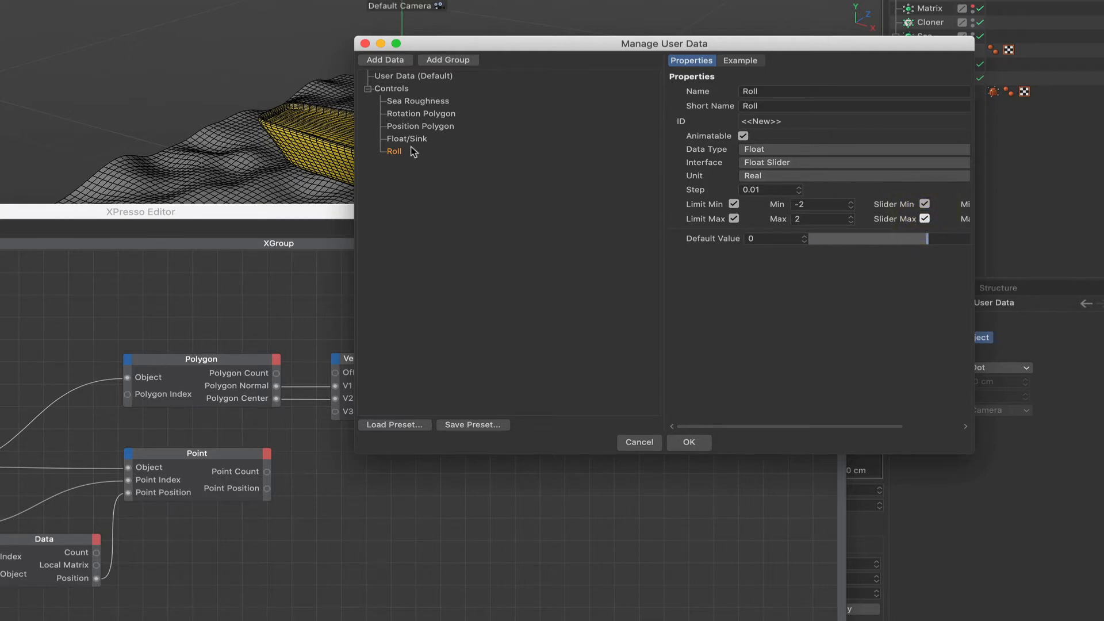
- Duplicate the Roll user data entry and name the copy Pitch
left_click_drag(397, 152, 407, 162)
double_click(813, 91)
type("Pitch")
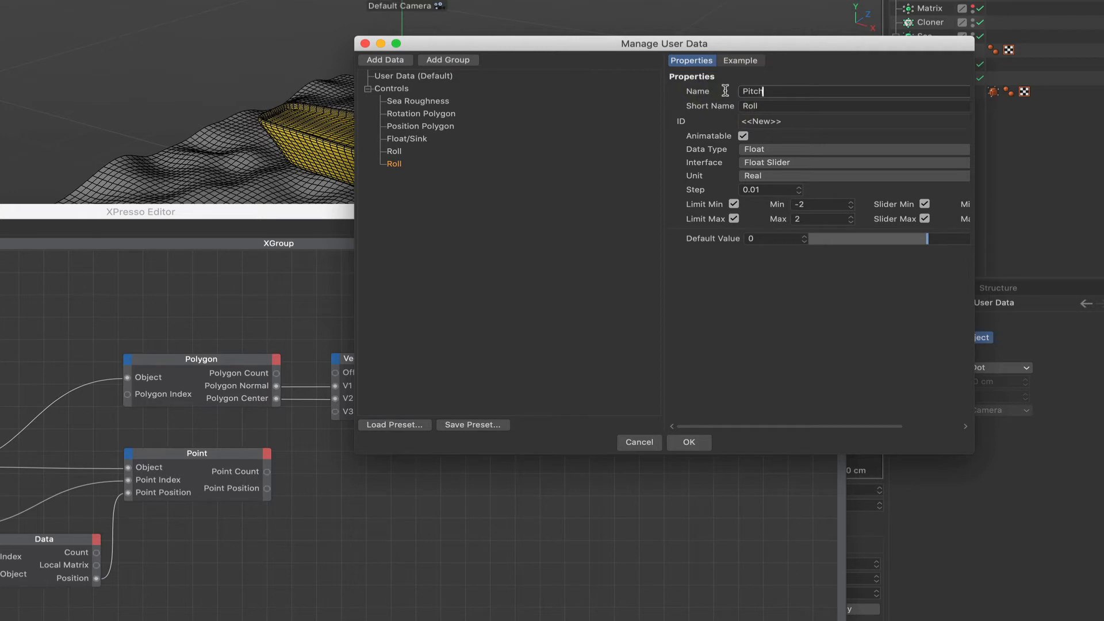
left_click(798, 117)
- Duplicate the Pitch entry, name the copy Yaw, and apply the user data changes
right_click(395, 163)
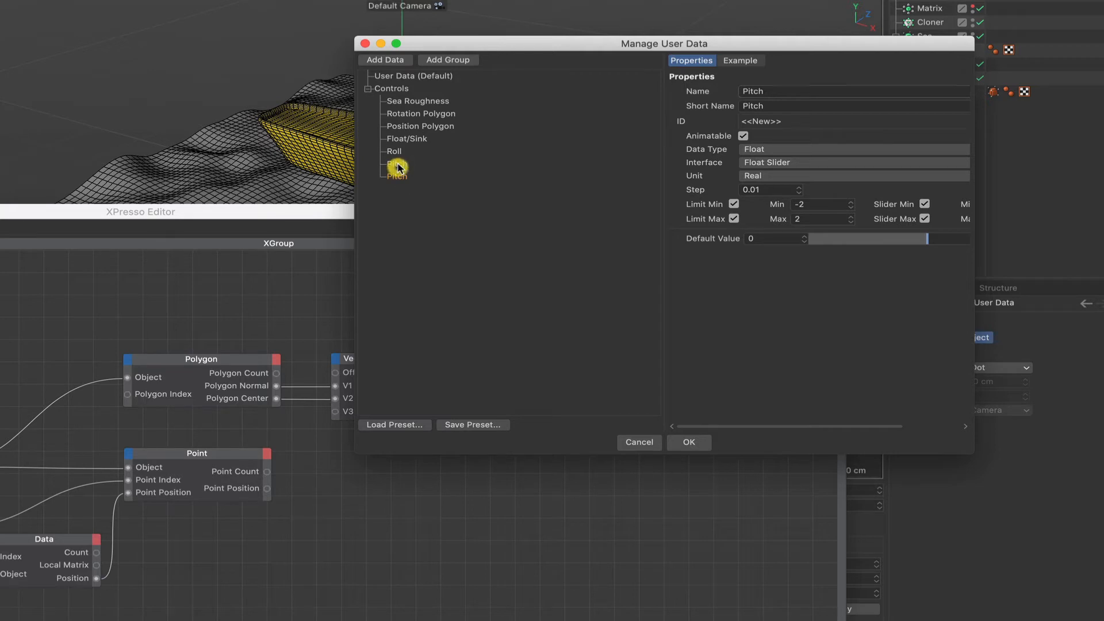
left_click(402, 175)
left_click(775, 92)
left_click_drag(775, 92, 722, 92)
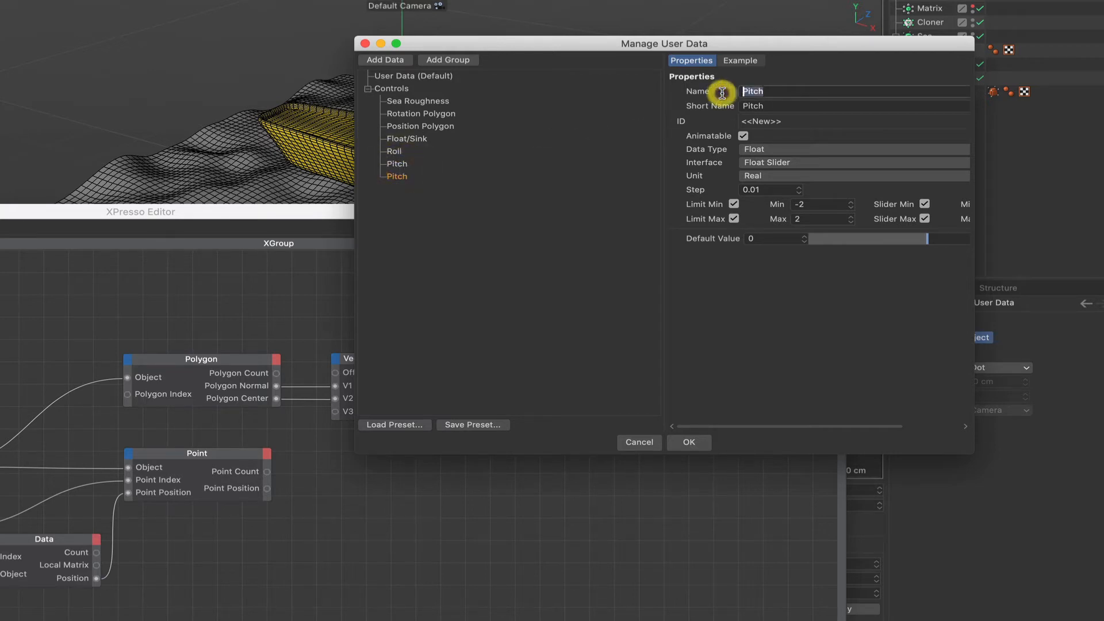
type("Yaw")
left_click(718, 120)
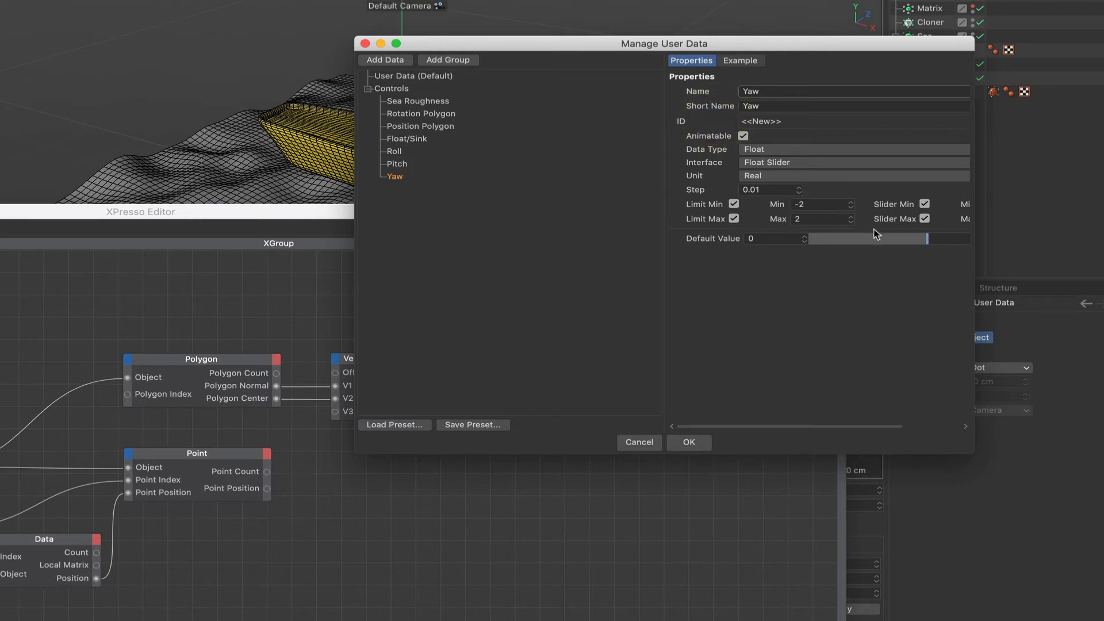
left_click(690, 443)
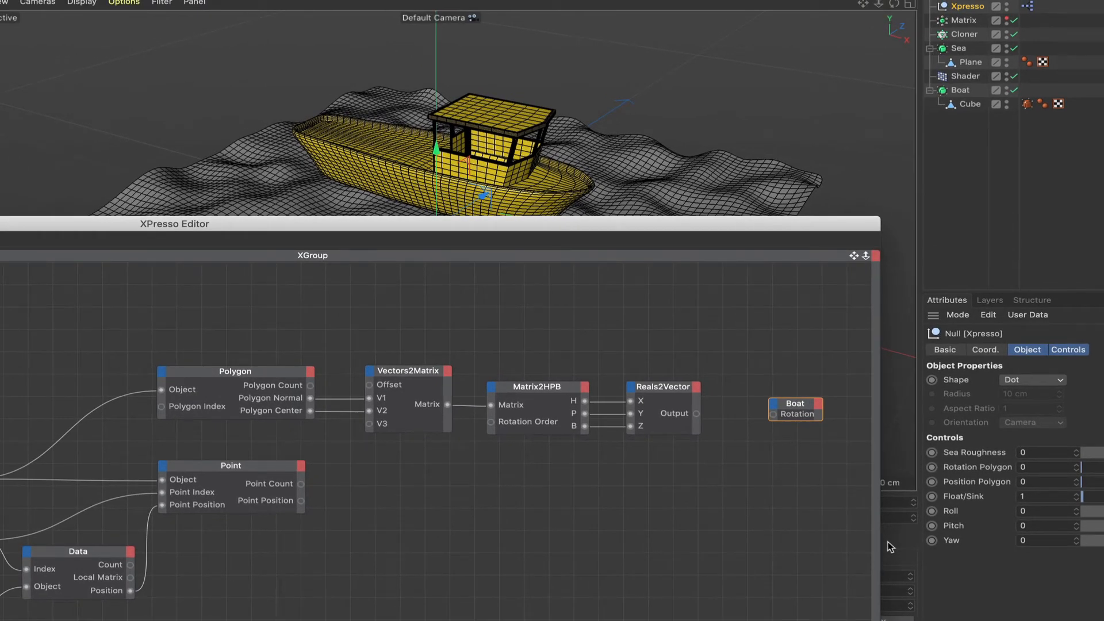
- Duplicate the Polygon node above the original and connect the Plane node's Object output to the copy's Object input
left_click_drag(697, 227, 875, 193)
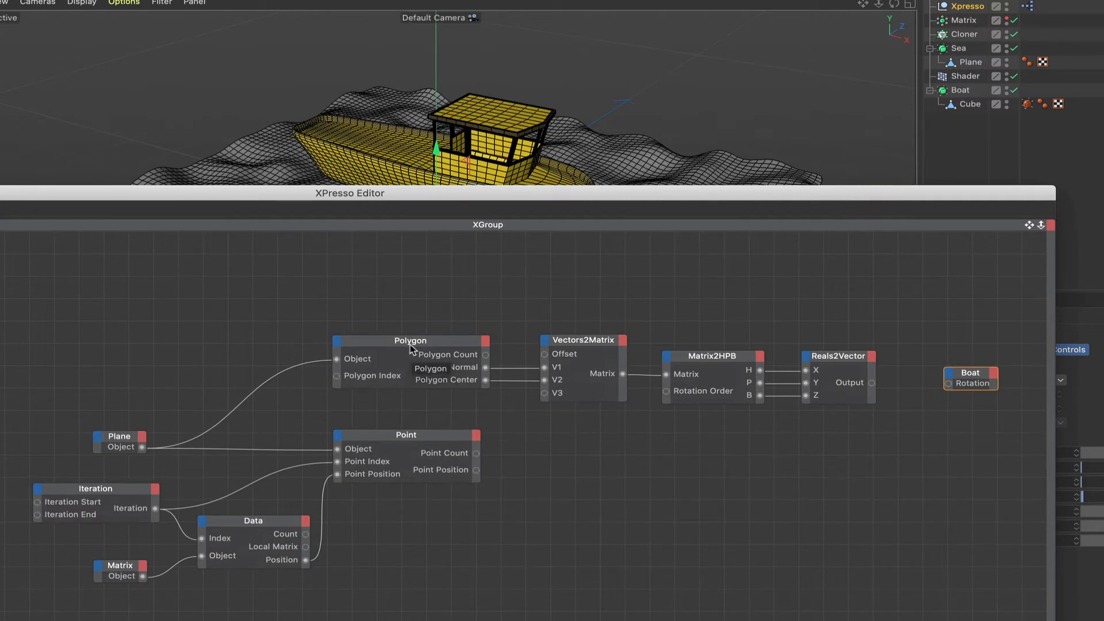
left_click_drag(410, 344, 435, 261, "ctrl")
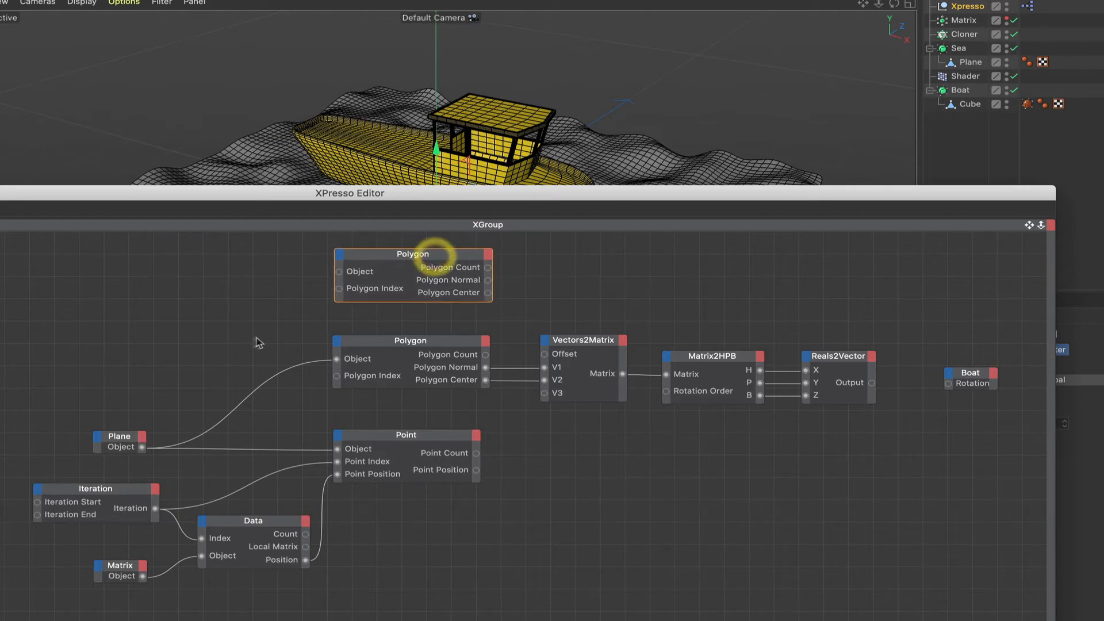
left_click_drag(142, 448, 339, 272)
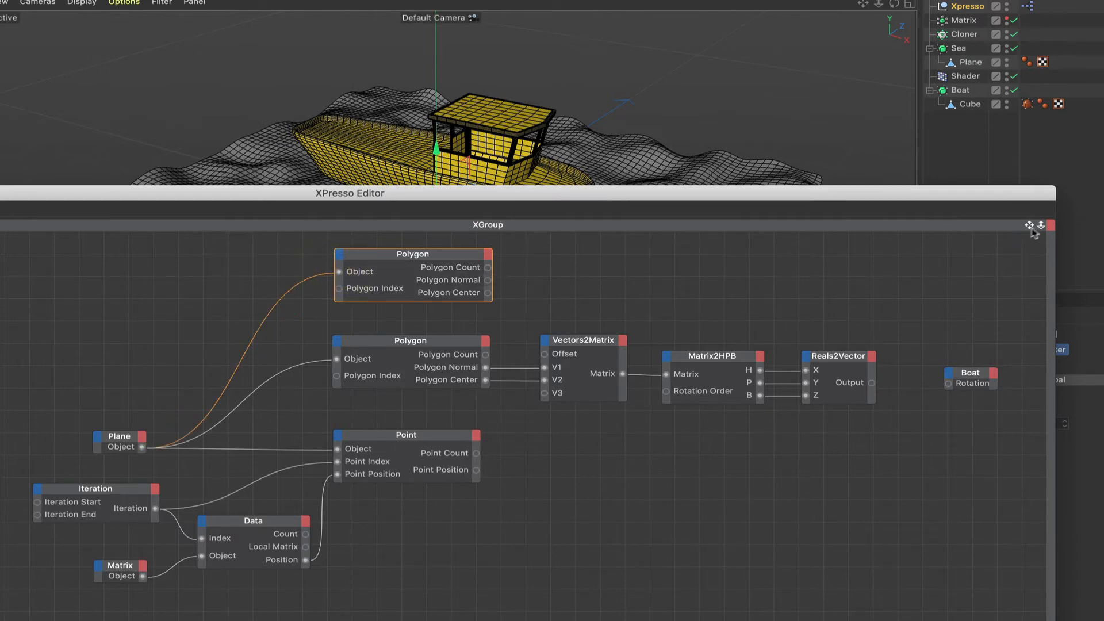
left_click_drag(1029, 226, 711, 313)
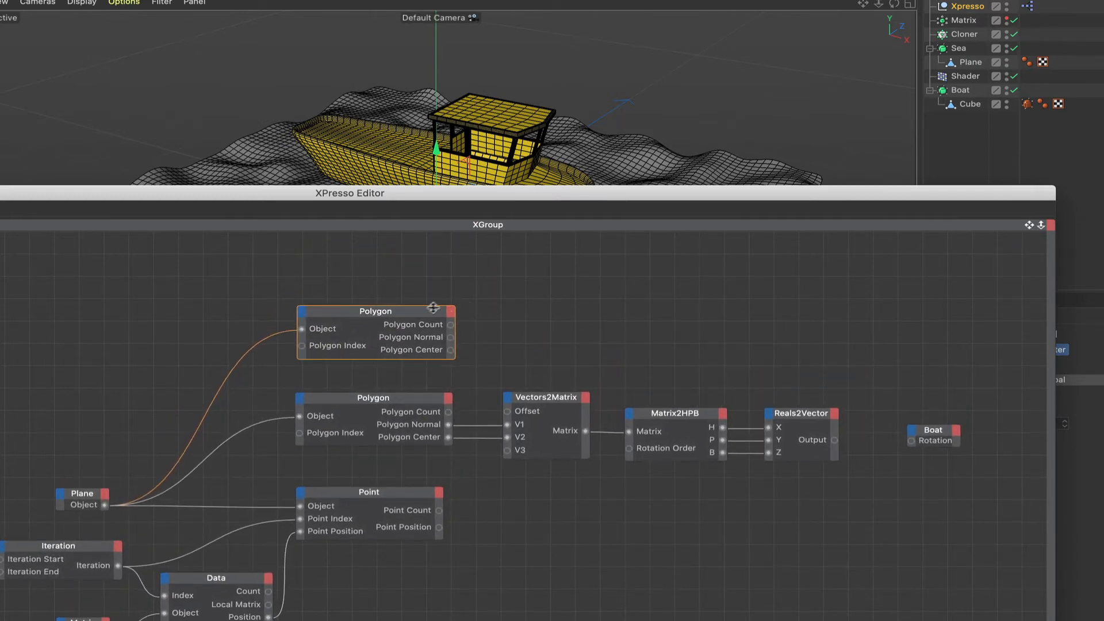
left_click_drag(433, 308, 425, 301)
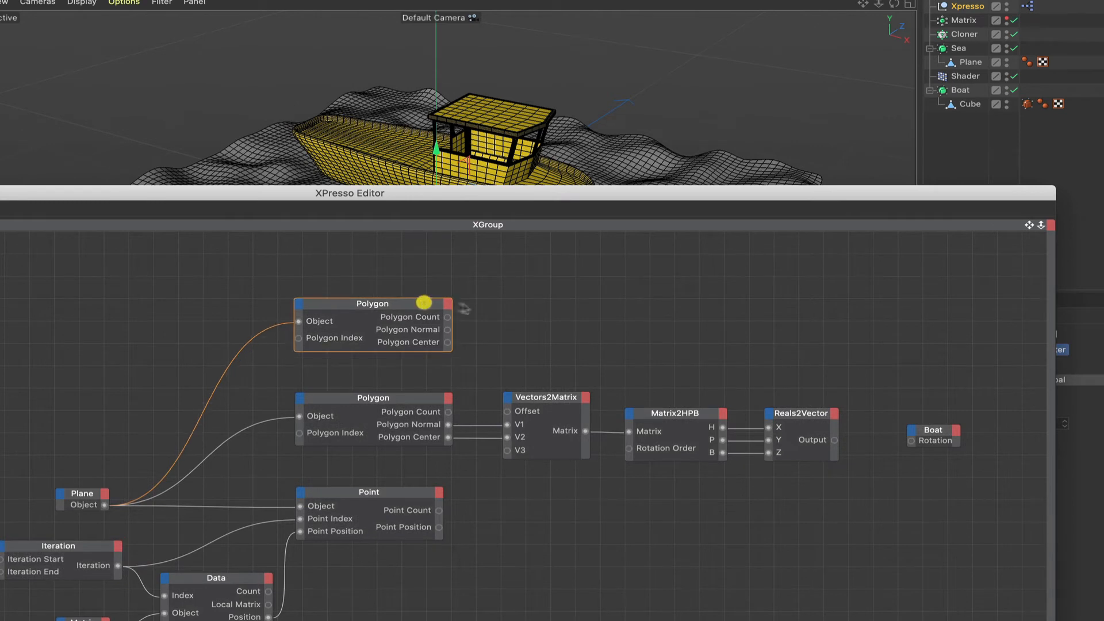
- Add a Vector2Reals adapter node beside the upper Polygon node
right_click(522, 314)
mouse_move(665, 318)
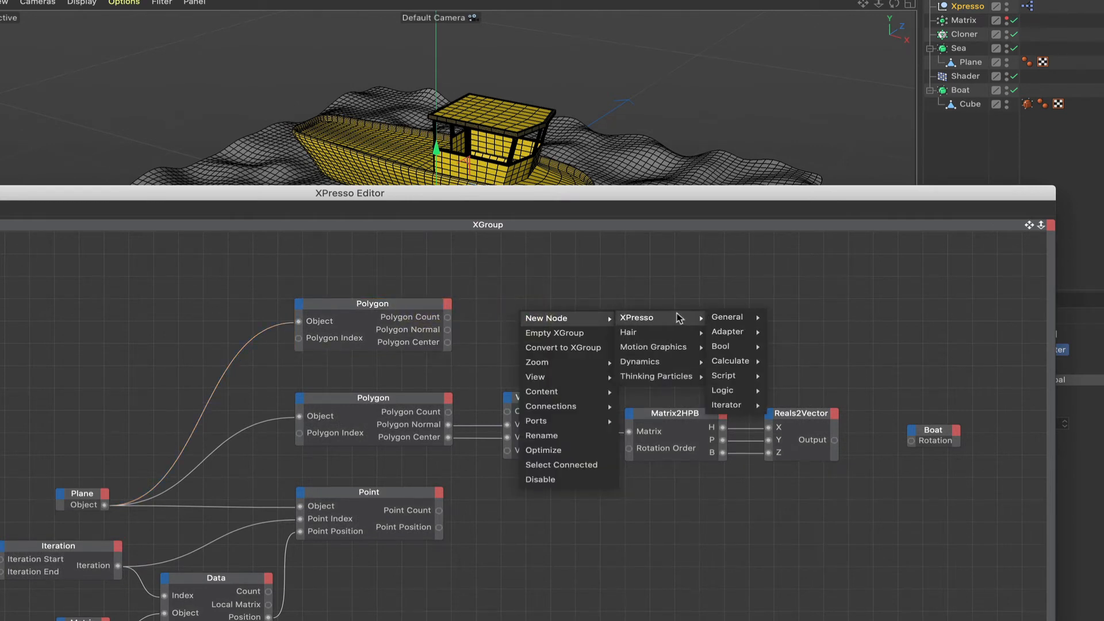
mouse_move(738, 332)
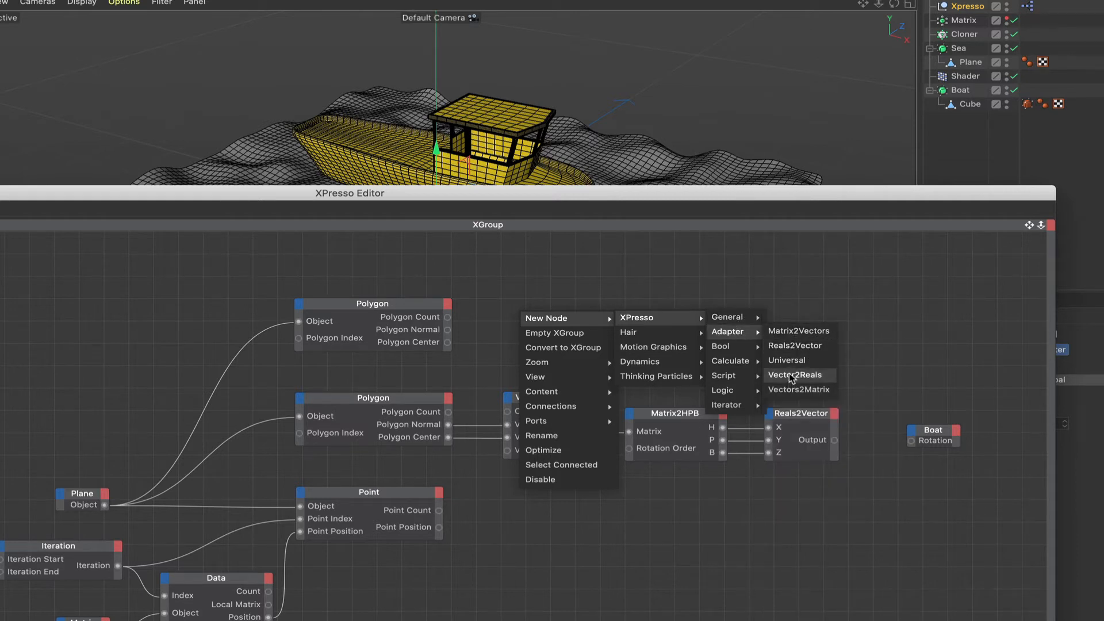
left_click(792, 375)
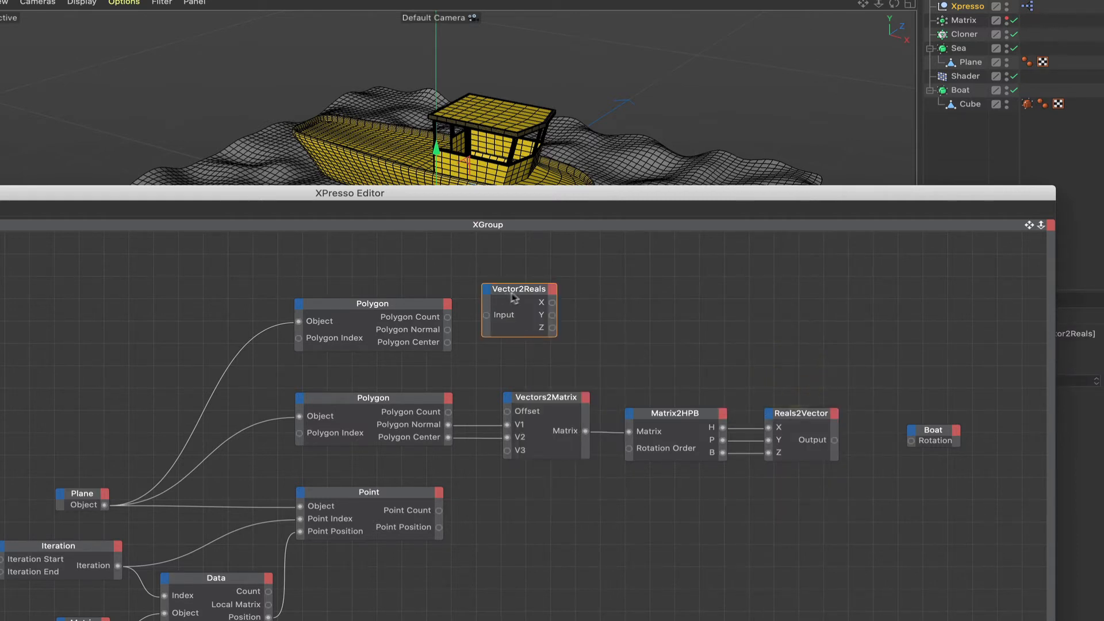
- Connect the upper Polygon node's Polygon Center output to the Vector2Reals input and delete that Polygon node's Polygon Normal port
left_click_drag(514, 289, 529, 306)
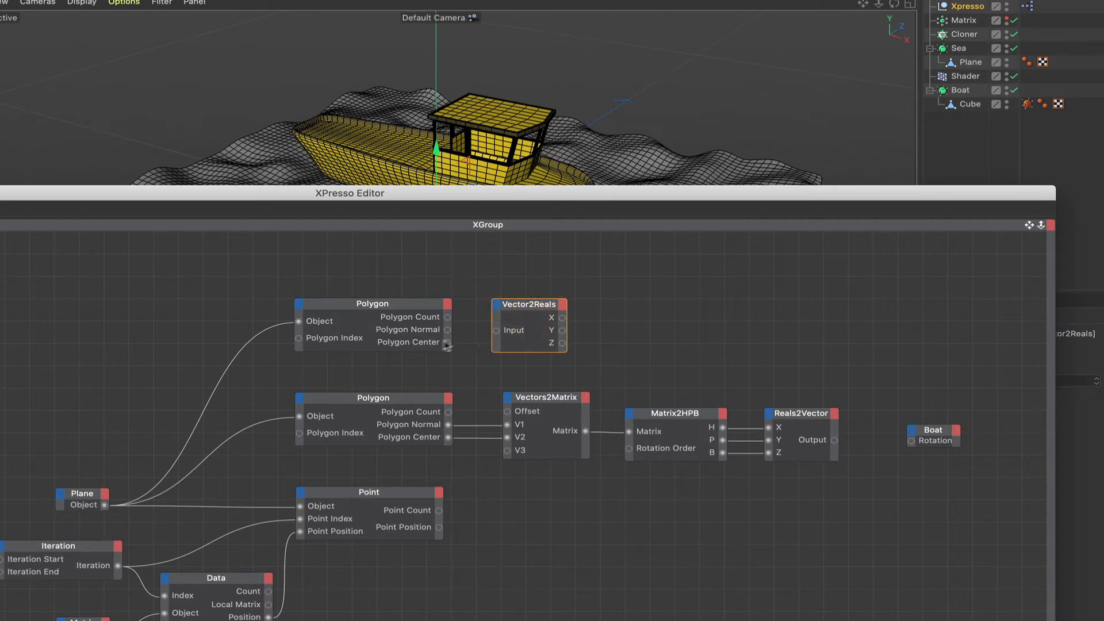
left_click_drag(448, 343, 496, 331)
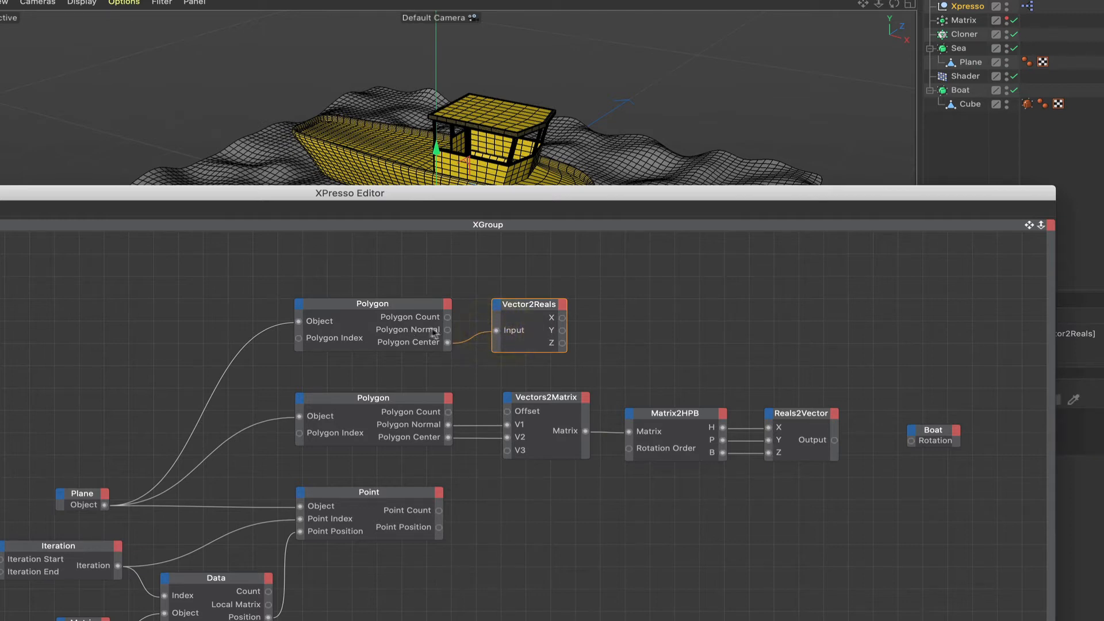
right_click(446, 332)
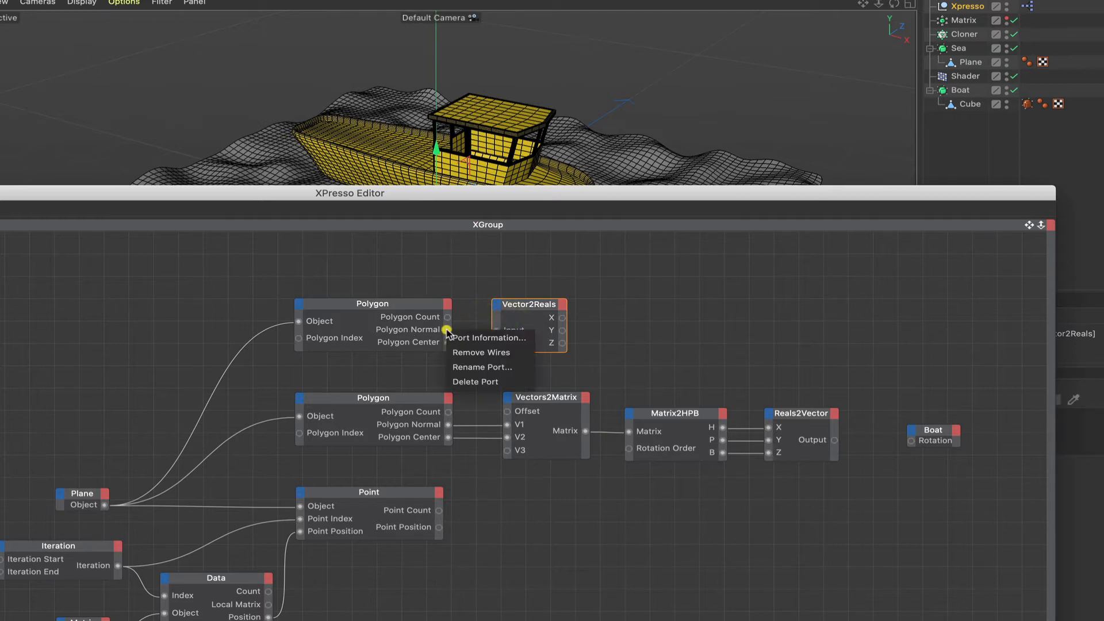
left_click(471, 381)
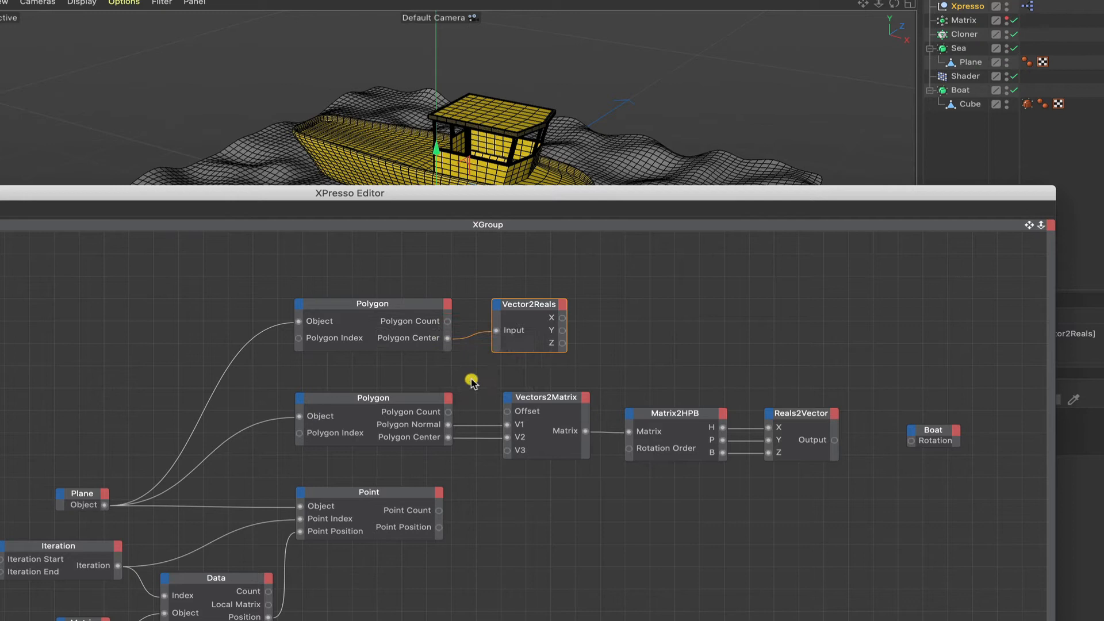
left_click(427, 312)
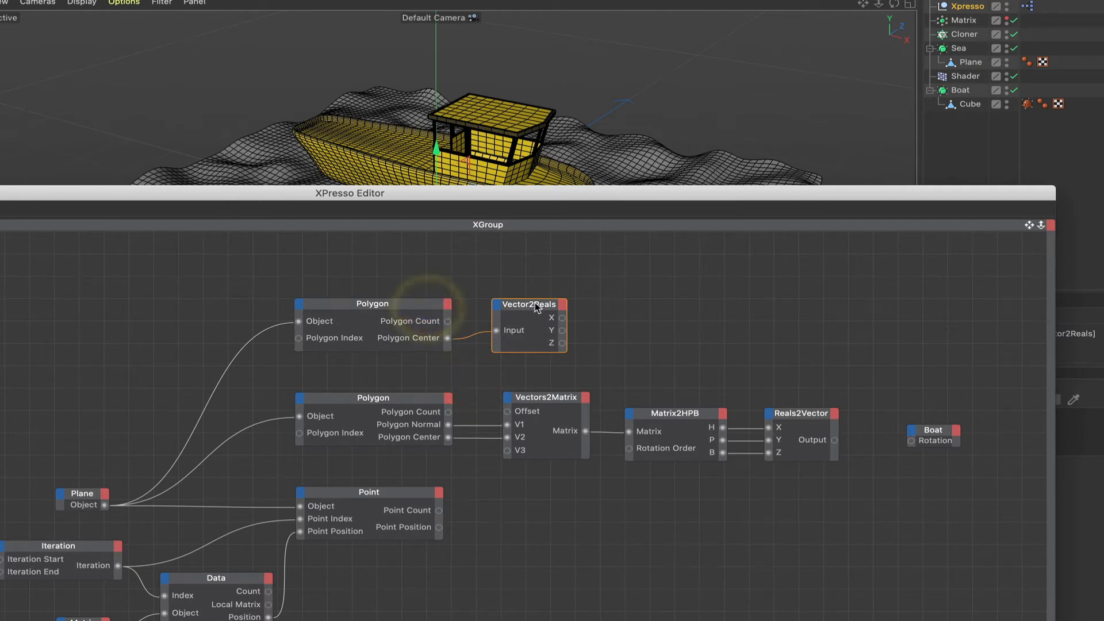
left_click_drag(534, 303, 540, 309)
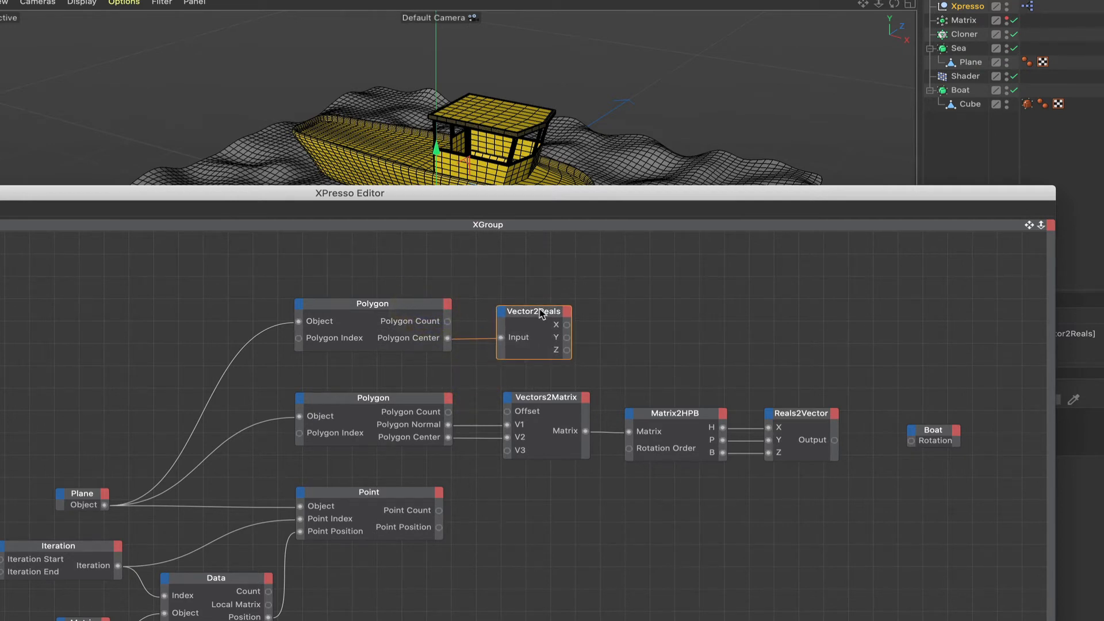
- Add a Math calculation node and place it above and beyond the Vector2Reals node
right_click(646, 309)
mouse_move(705, 311)
mouse_move(747, 311)
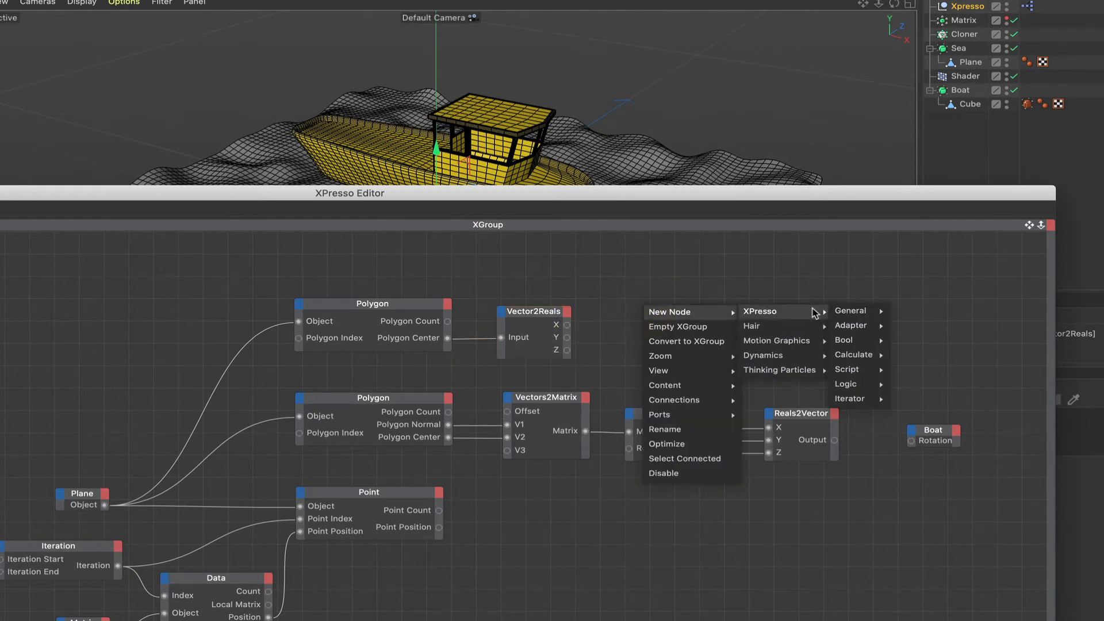
mouse_move(862, 324)
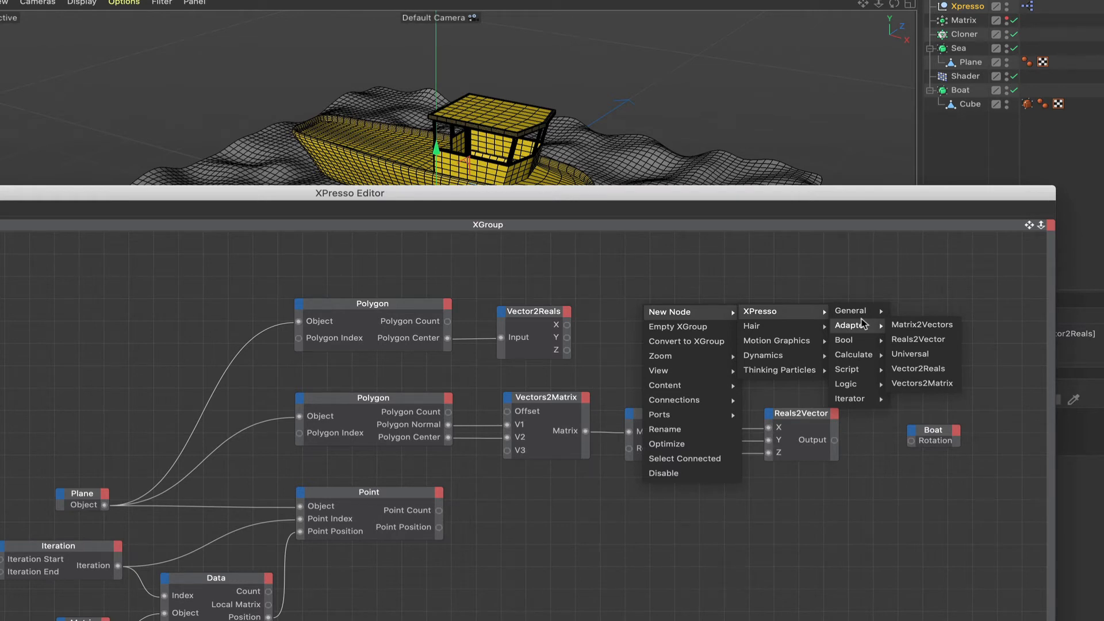
mouse_move(852, 355)
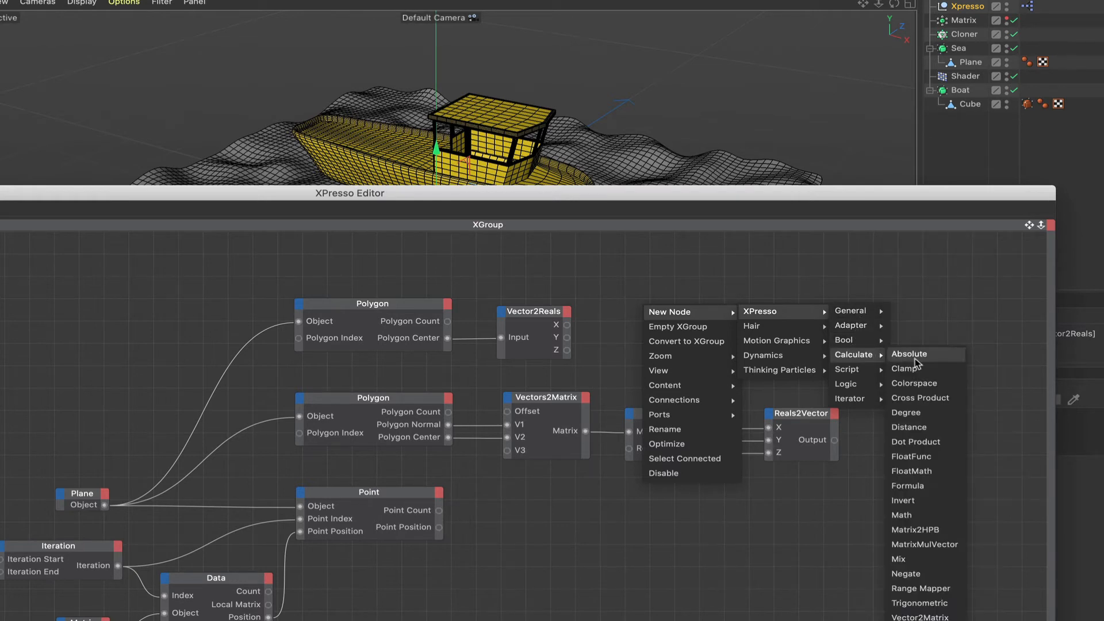
left_click(902, 515)
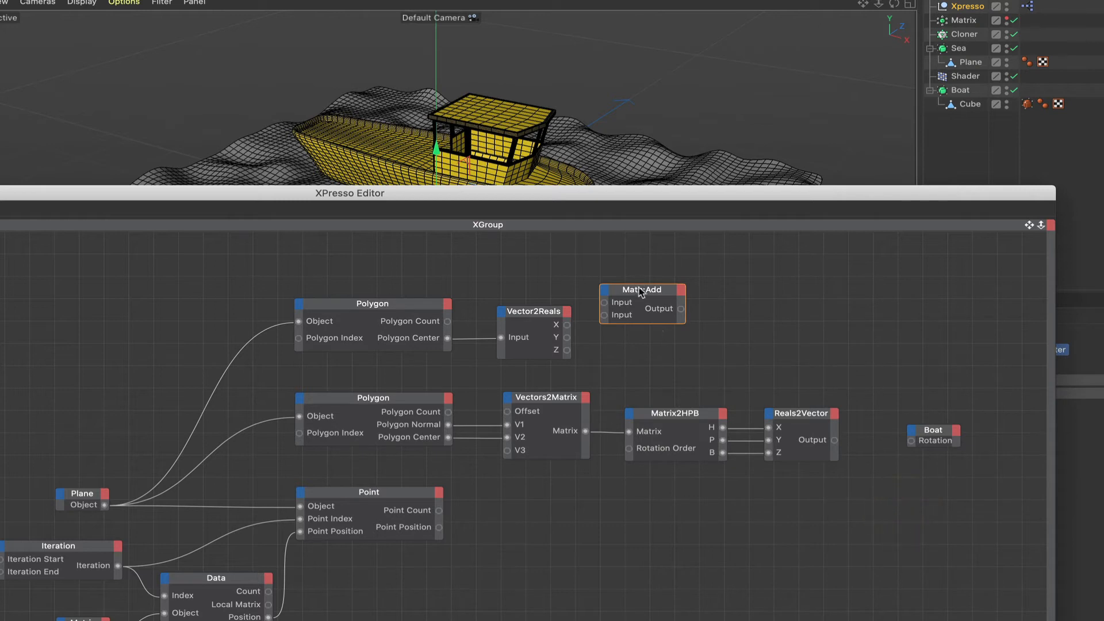
left_click_drag(640, 291, 638, 260)
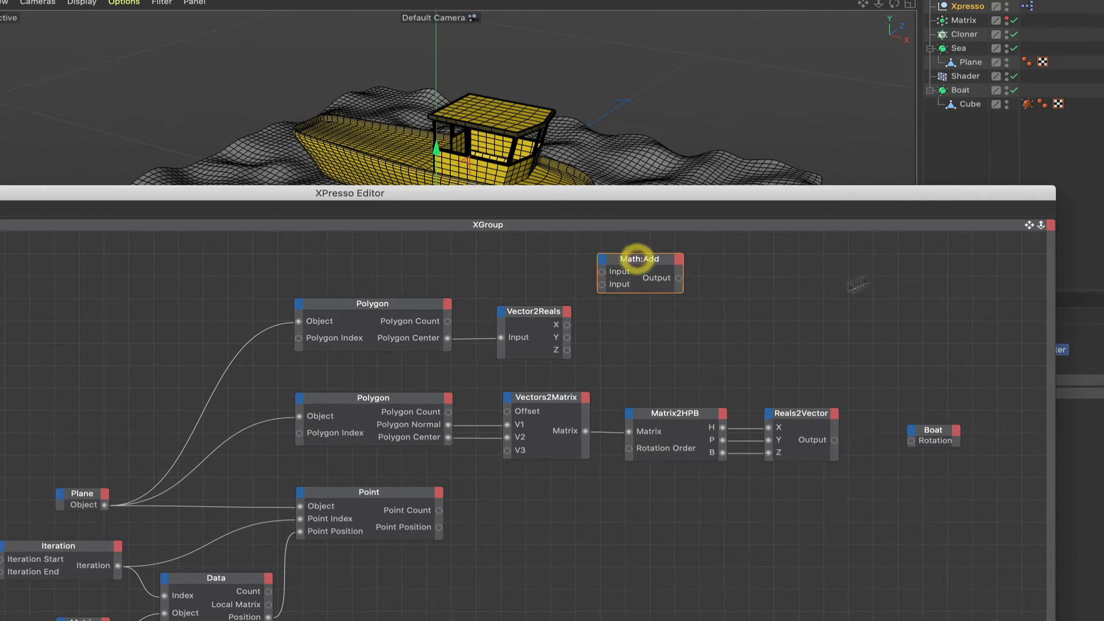
- Set the Math node's function to Subtract and connect the Vector2Reals Y output to its first input
left_click_drag(982, 193, 830, 193)
left_click(1012, 392)
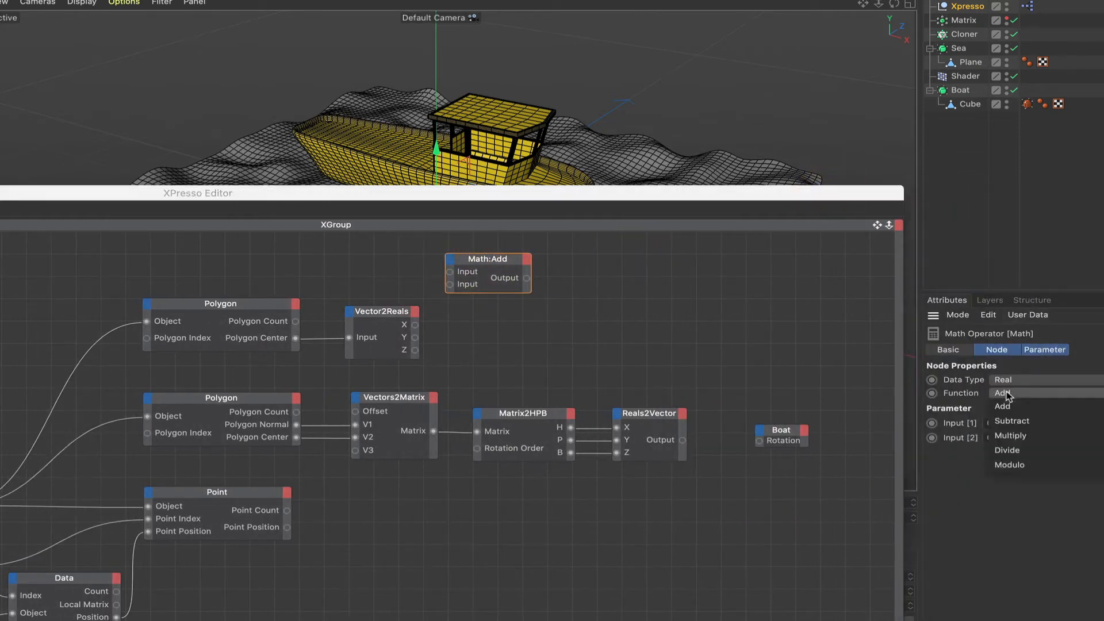
left_click(1013, 416)
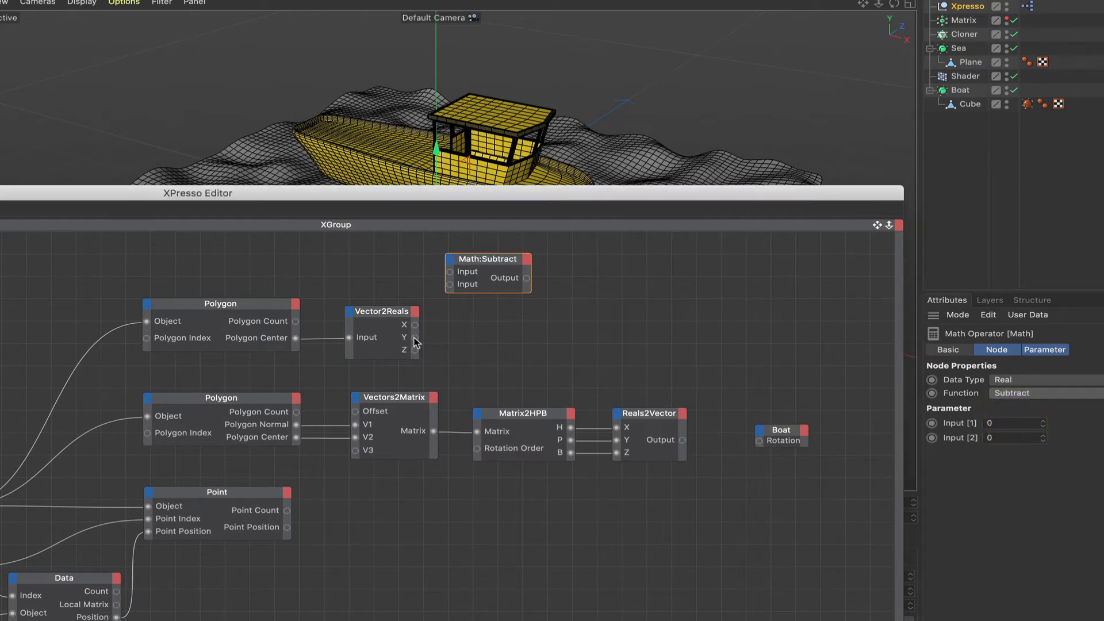
left_click_drag(415, 338, 496, 249)
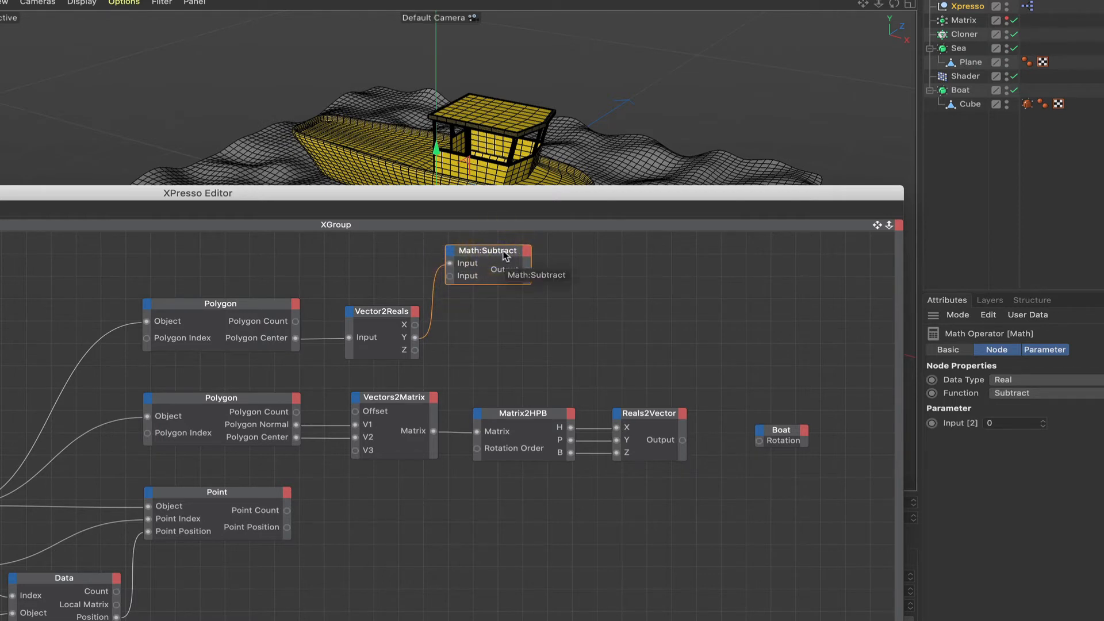
- Add a second Reals2Vector adapter node beyond the Math:Subtract node, in line with Vector2Reals
right_click(500, 331)
mouse_move(526, 334)
mouse_move(615, 334)
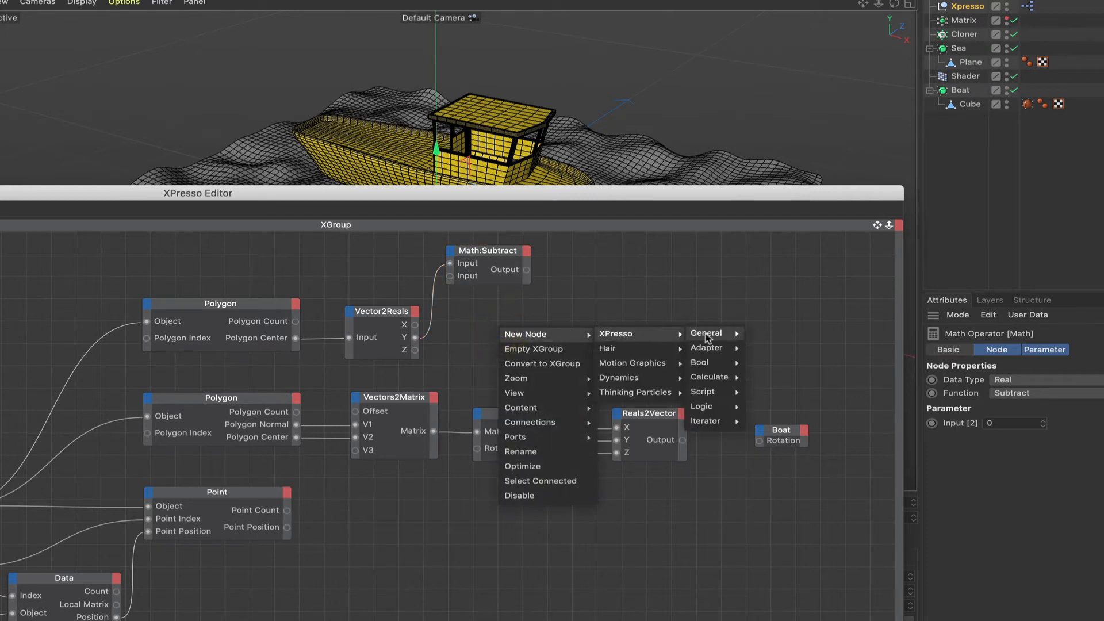
mouse_move(713, 351)
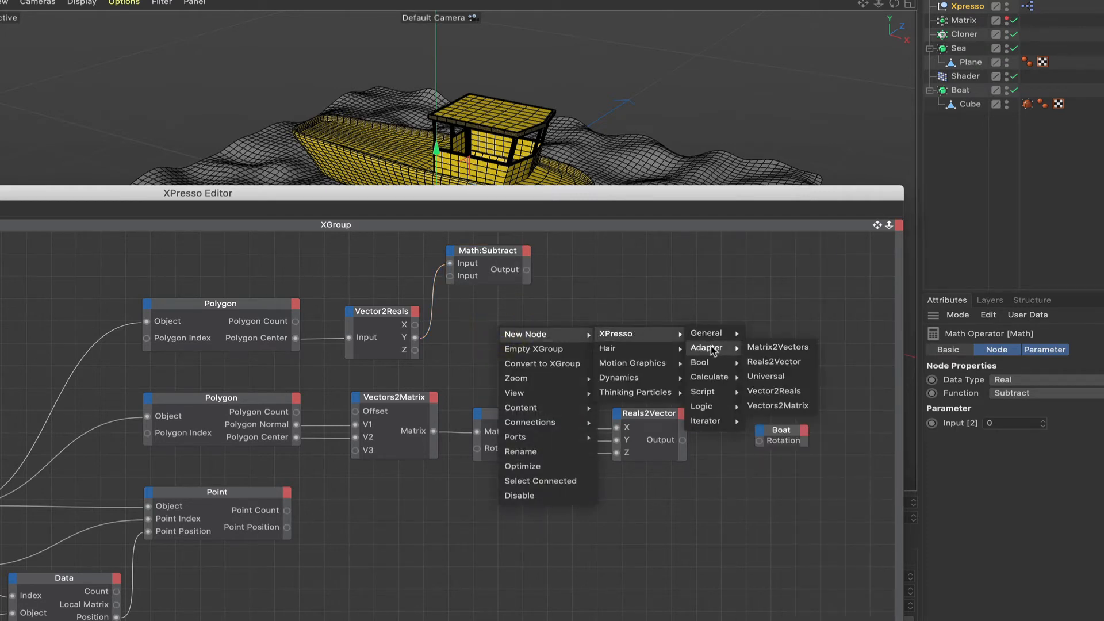
left_click(773, 361)
left_click_drag(522, 308, 618, 311)
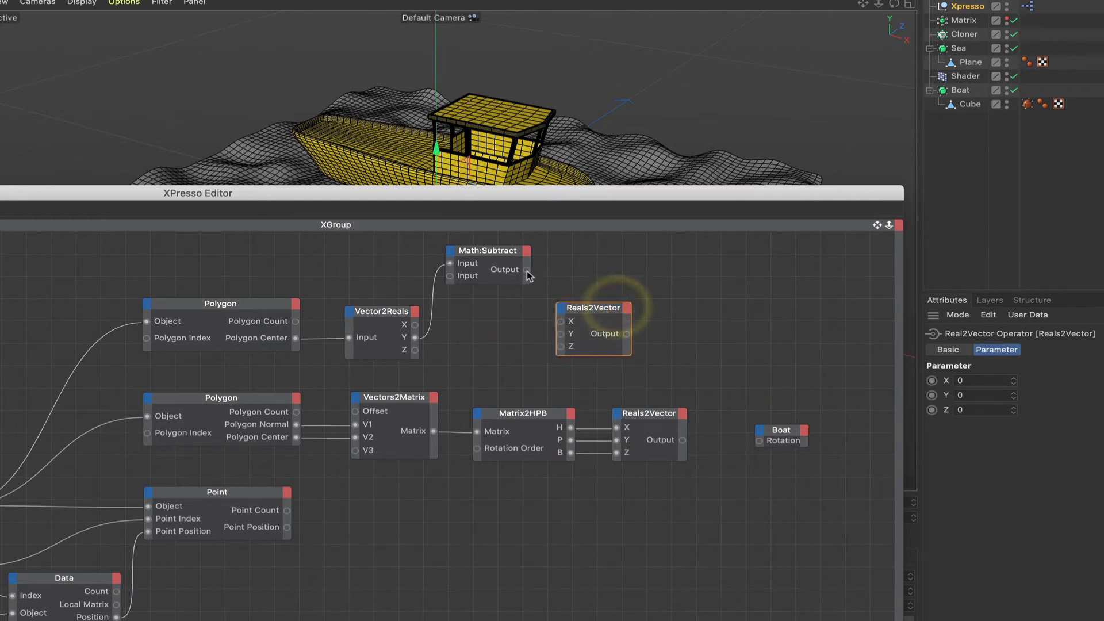
- Connect the Math:Subtract output to the new Reals2Vector node's Y input, and the Vector2Reals X and Z outputs to its X and Z inputs
left_click_drag(526, 270, 562, 334)
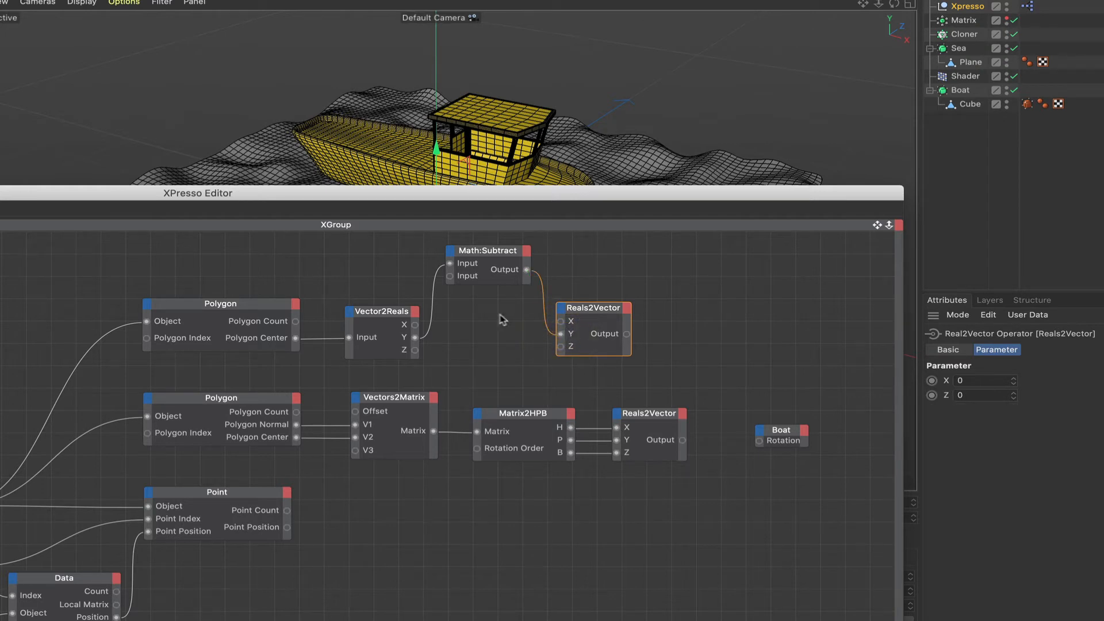
left_click_drag(415, 324, 561, 321)
left_click_drag(414, 349, 561, 348)
left_click_drag(603, 309, 609, 312)
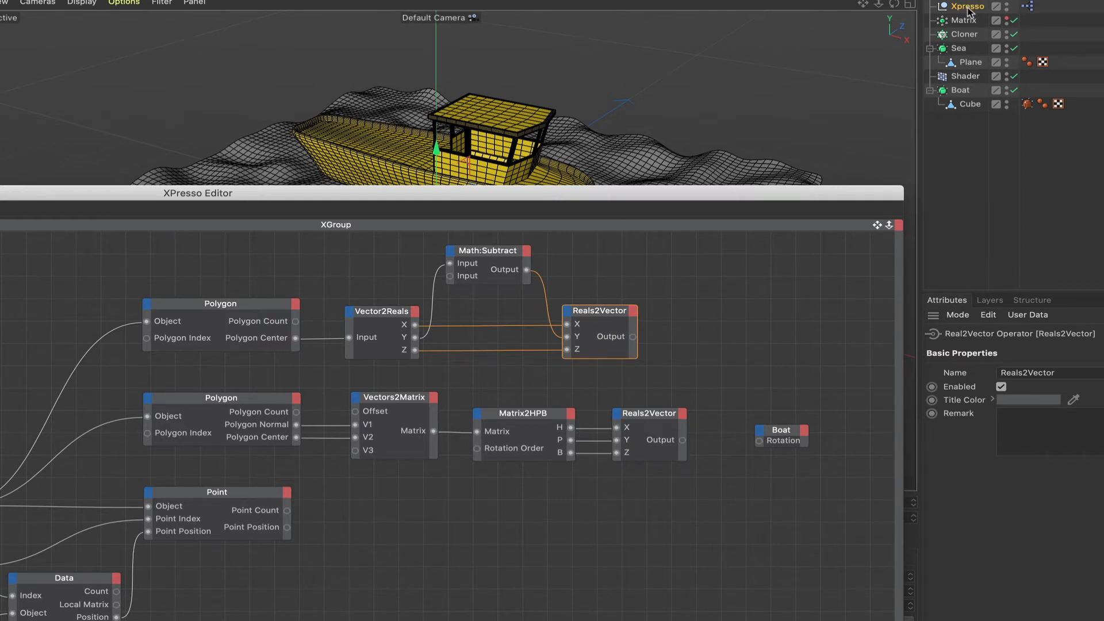
- Add the Xpresso object as a node with a Float/Sink output and connect it to the Math:Subtract node's second input
left_click_drag(968, 10, 42, 251)
left_click(65, 251)
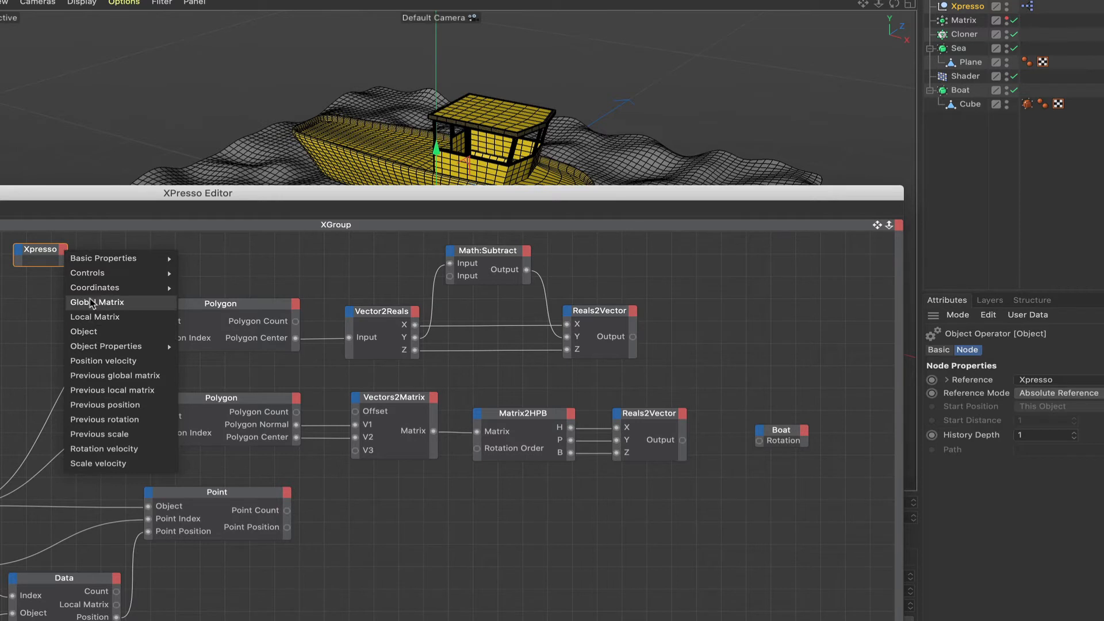
mouse_move(88, 275)
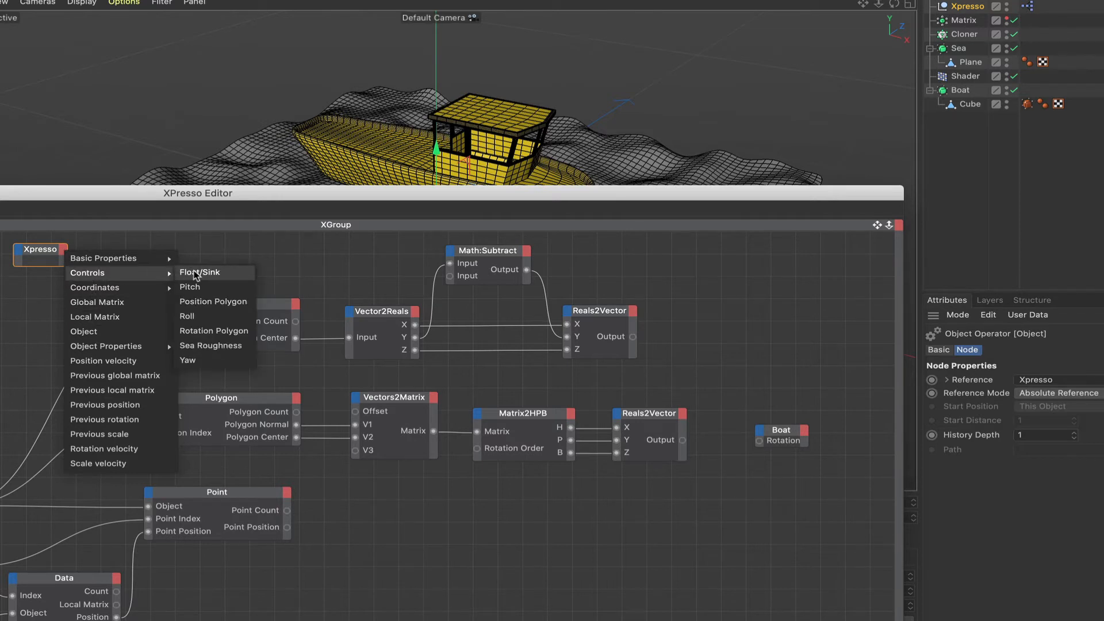
left_click(196, 273)
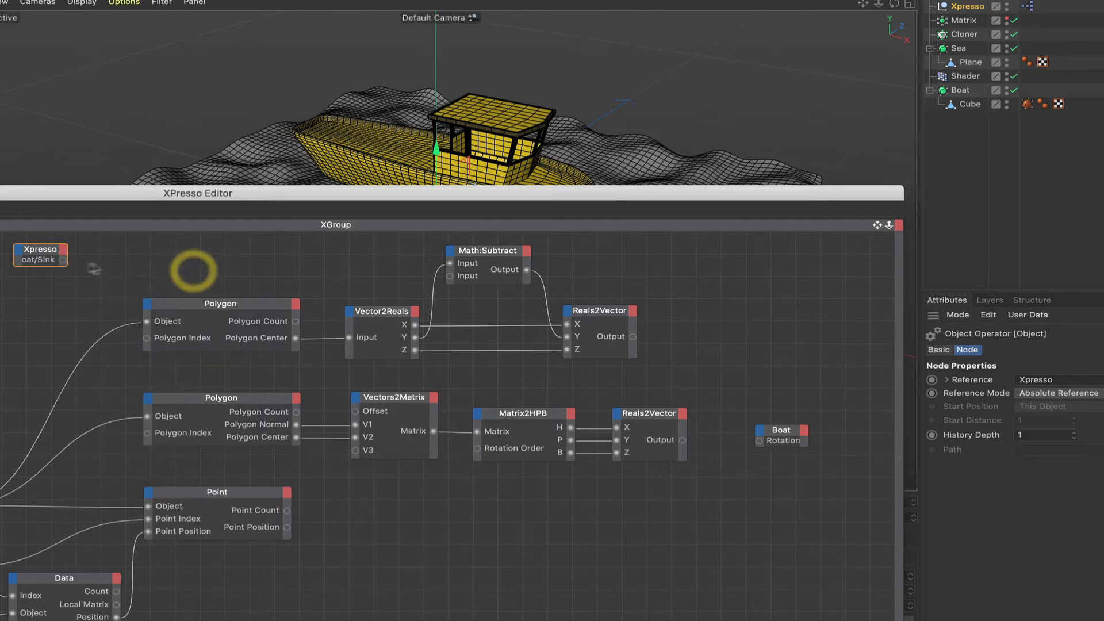
double_click(39, 249)
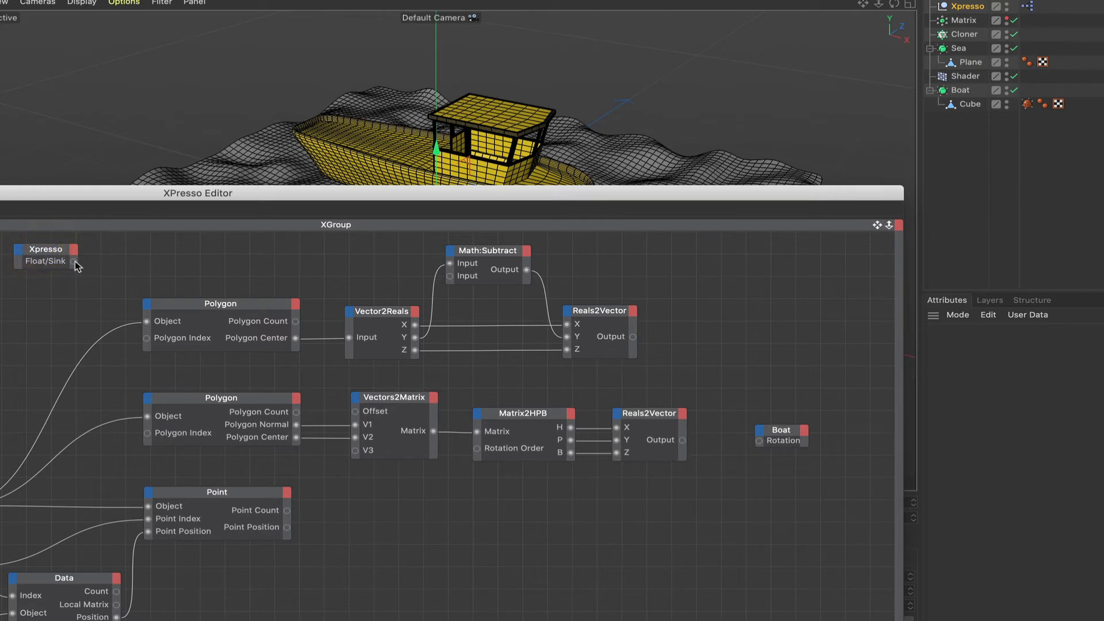
left_click_drag(74, 262, 449, 277)
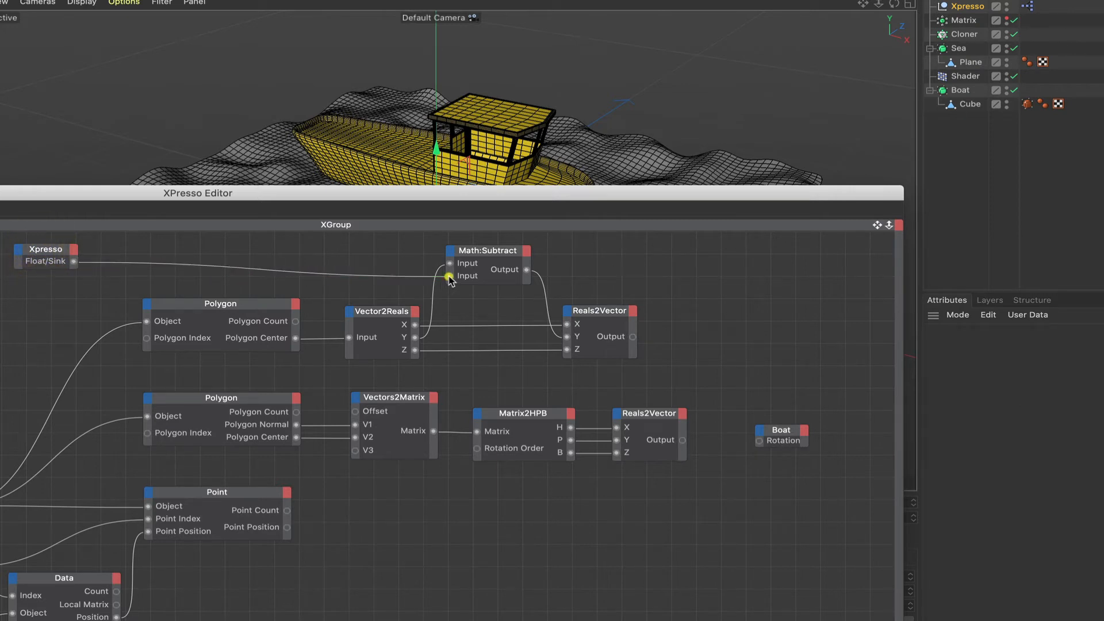
left_click_drag(59, 255, 55, 268)
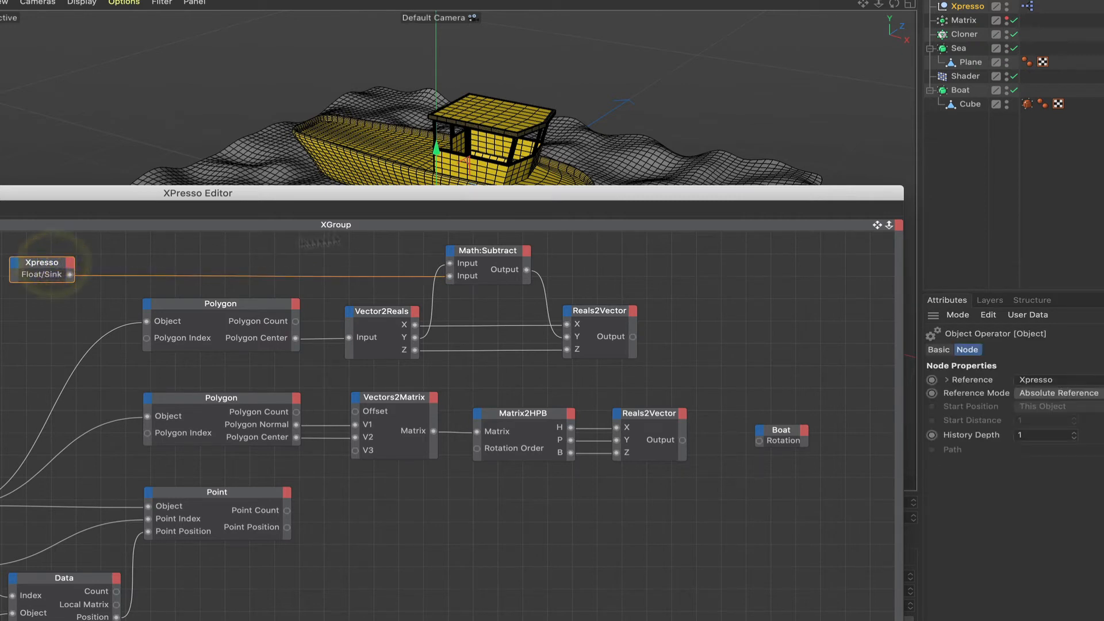
- Add a Memory node beside the upper Reals2Vector node and connect that node's output to the Memory node's History Level input
right_click(672, 332)
mouse_move(697, 336)
mouse_move(805, 335)
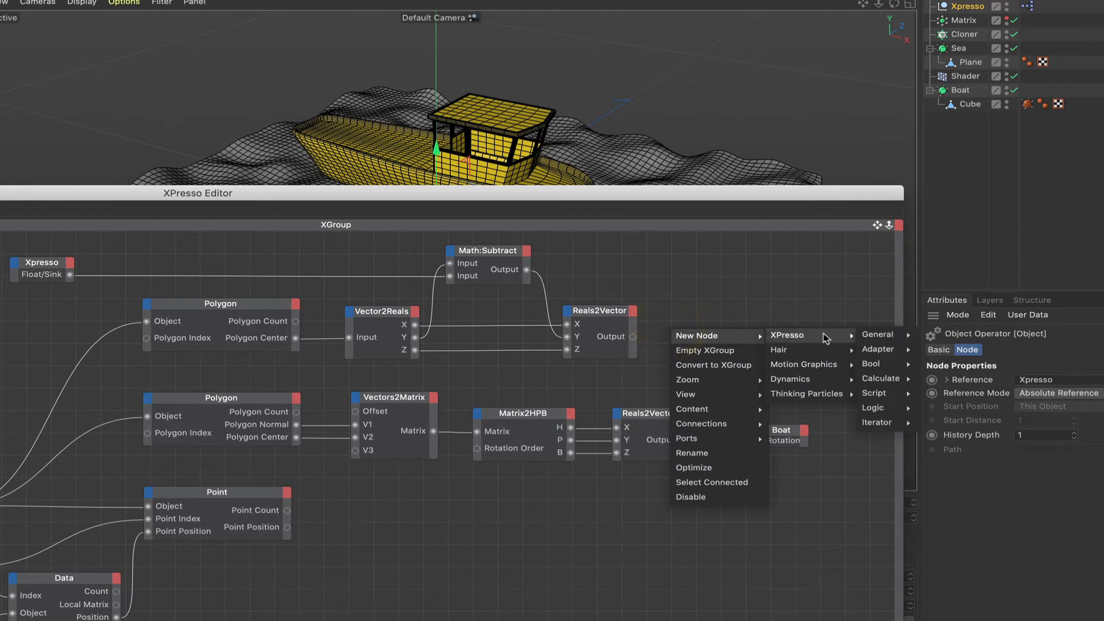
mouse_move(882, 337)
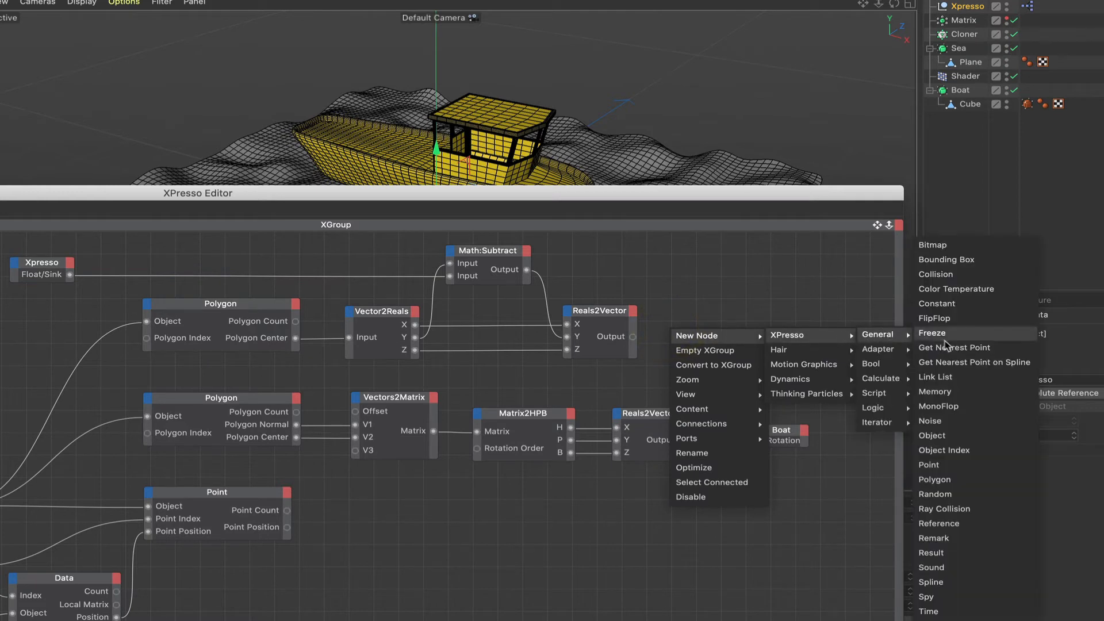
left_click(943, 393)
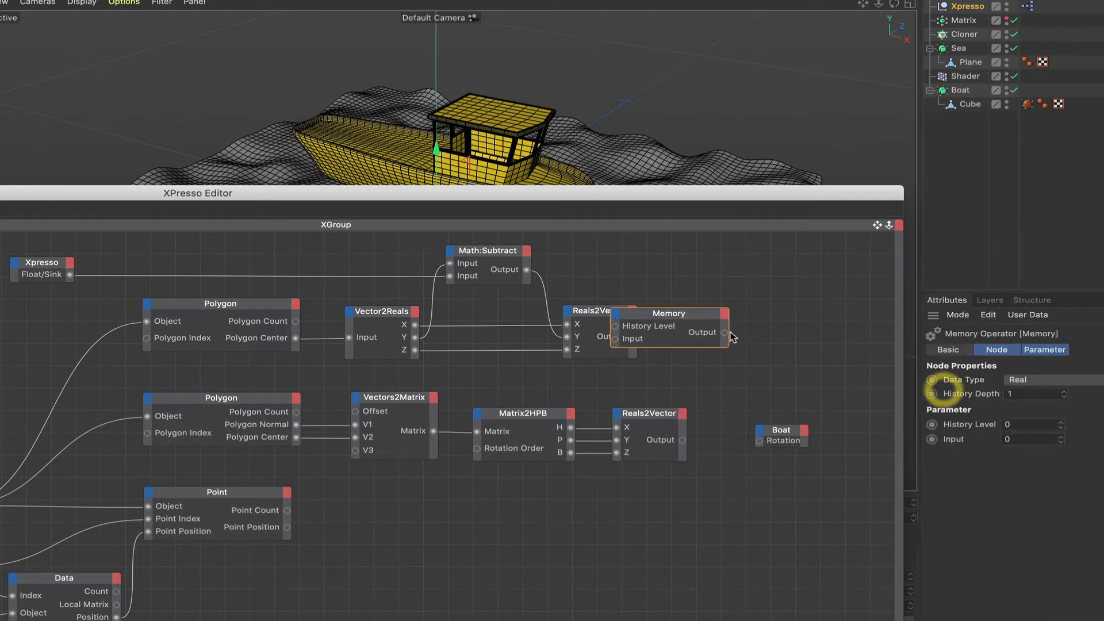
left_click_drag(676, 315, 756, 326)
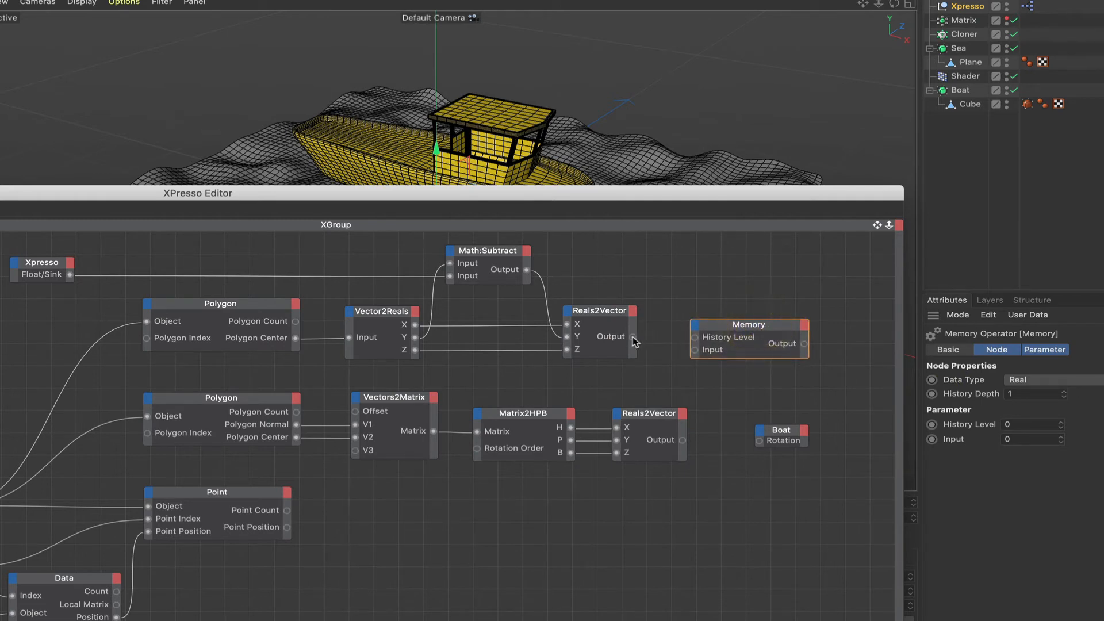
left_click_drag(633, 337, 697, 339)
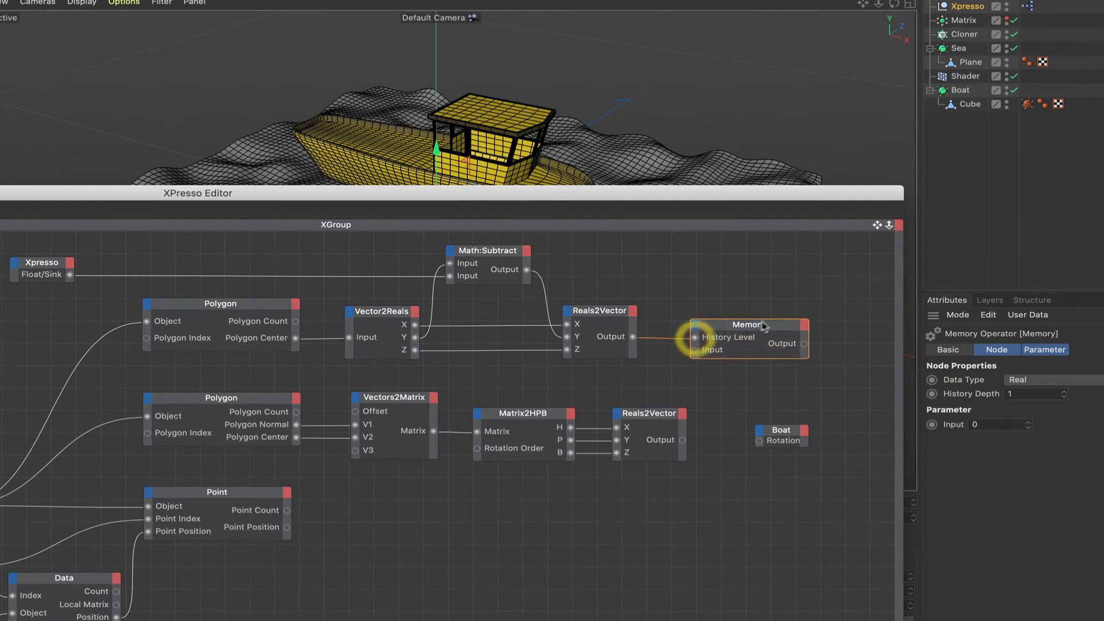
left_click_drag(768, 323, 773, 327)
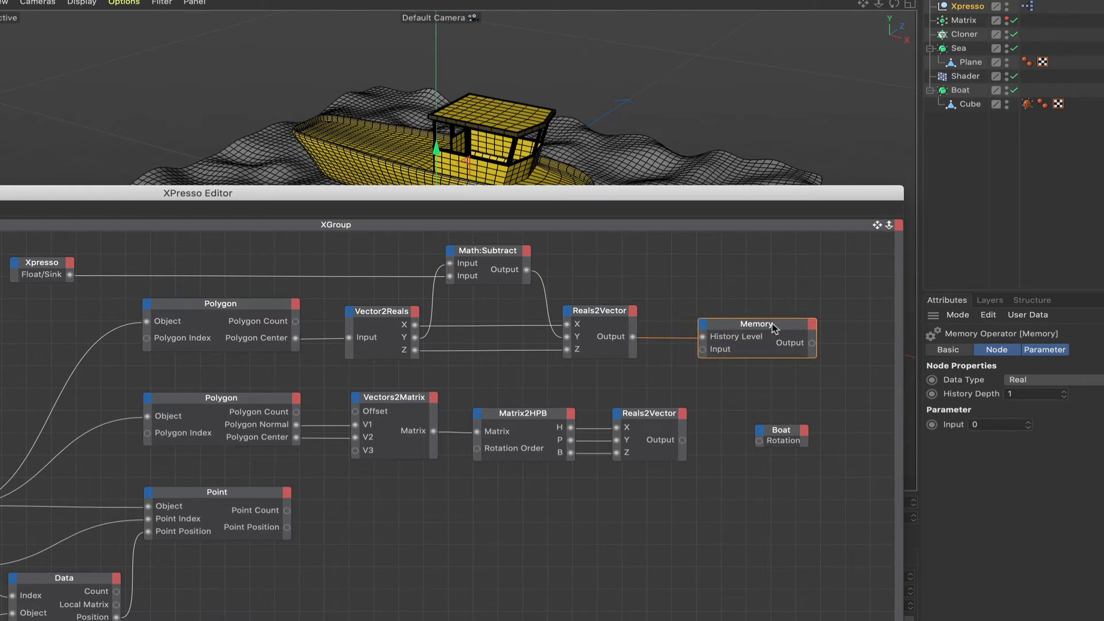
- Set the Memory node's data type to Vector and reroute the upper Reals2Vector output to the Memory node's Input port
left_click_drag(719, 195, 629, 268)
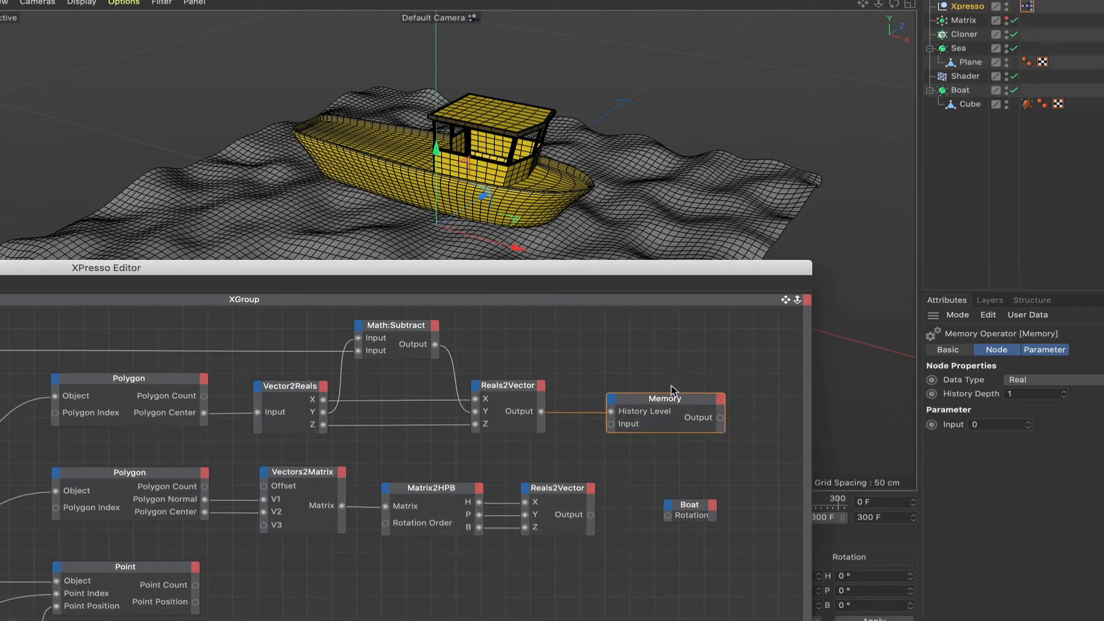
left_click(1034, 381)
left_click(1023, 221)
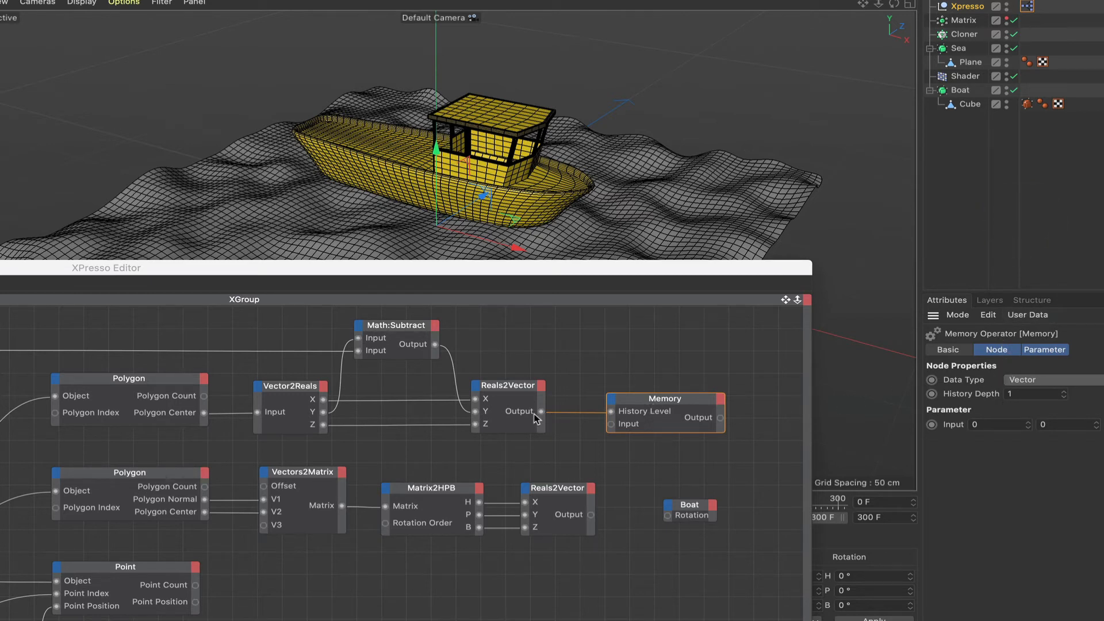
left_click_drag(597, 416, 611, 424)
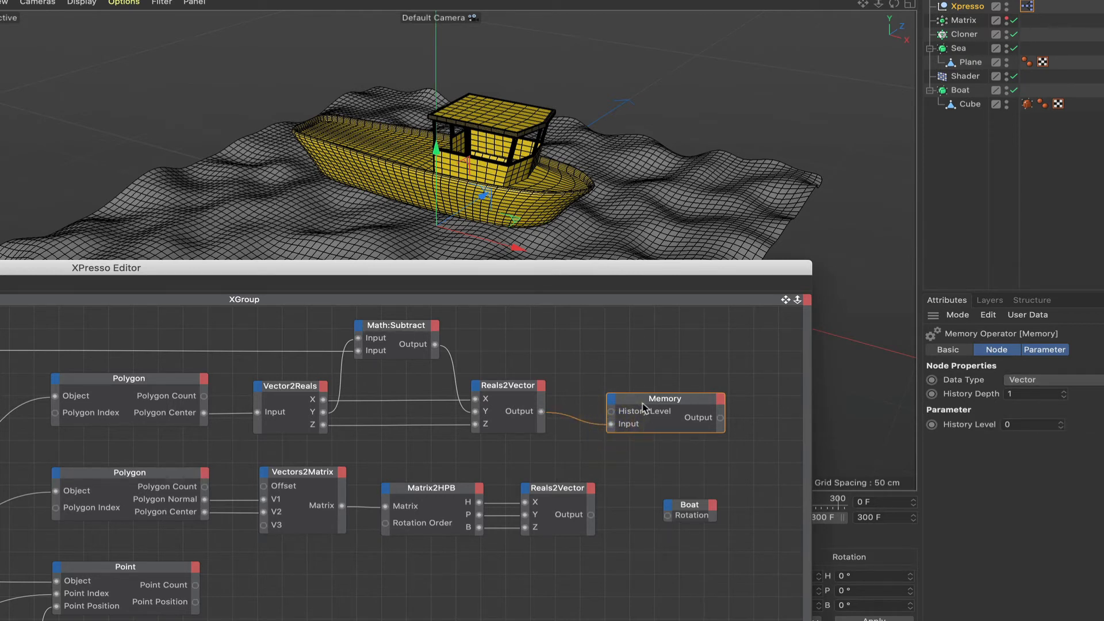
- Set the Memory node's History Depth to 10 and its History Level to 9
left_click(1027, 393)
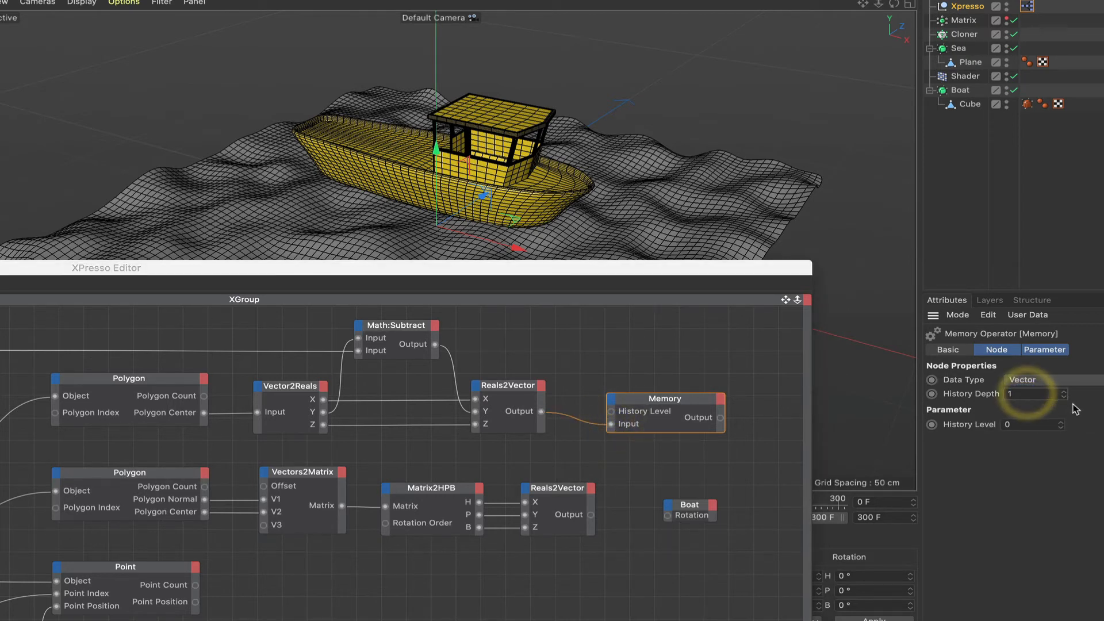
left_click(1013, 424)
type("9")
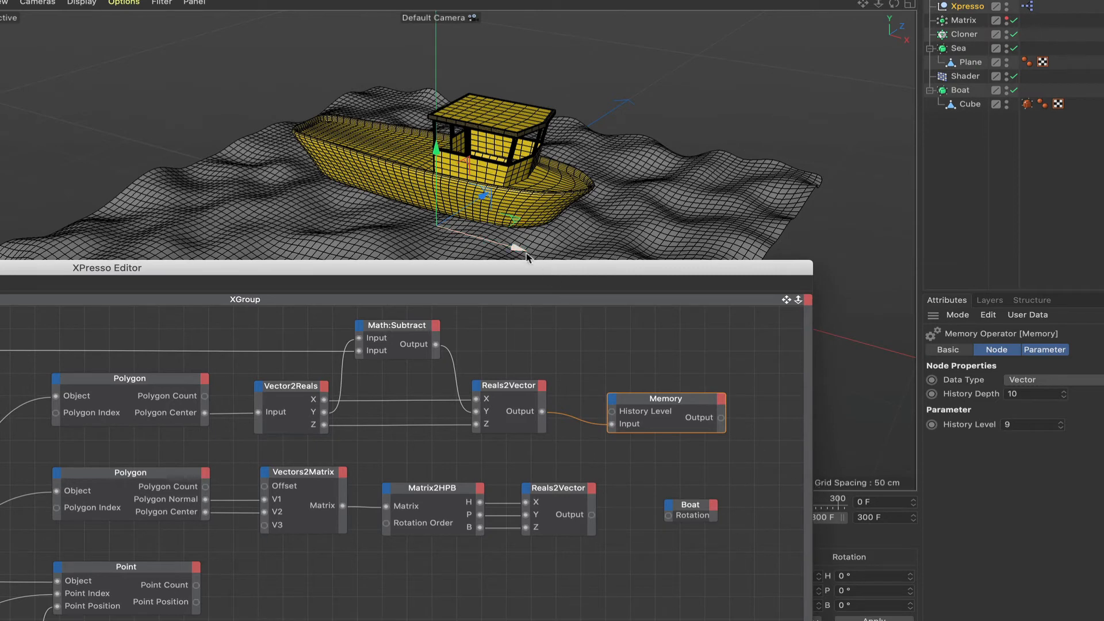
- Add Position Polygon and Rotation Polygon outputs to the Xpresso node and connect them to the upper and lower Polygon nodes' Polygon Index inputs respectively
left_click_drag(520, 270, 717, 189)
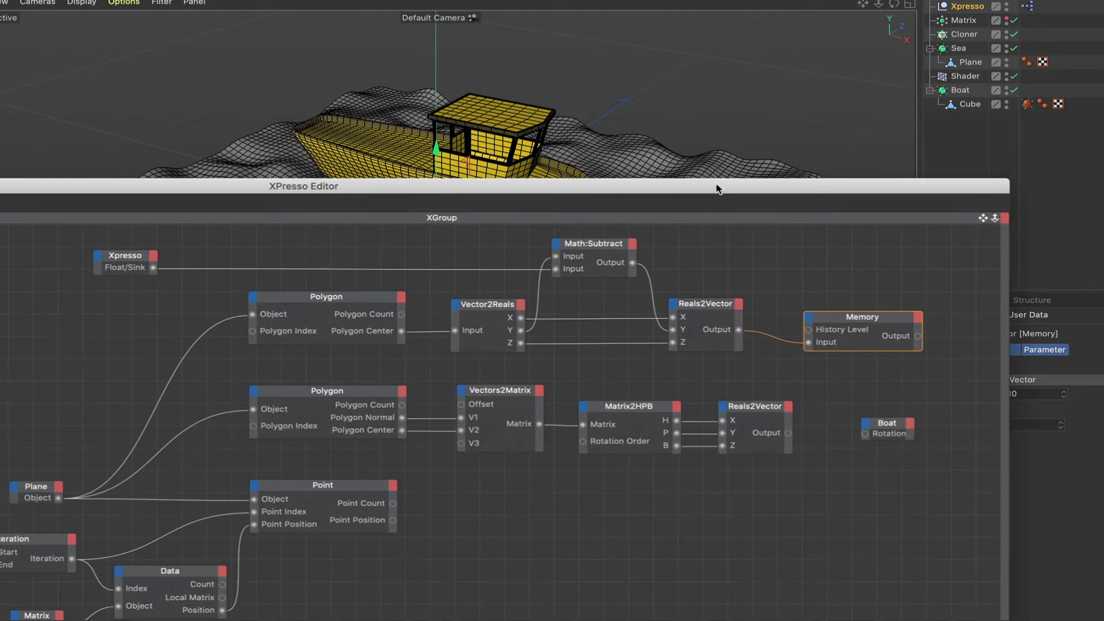
left_click(143, 257)
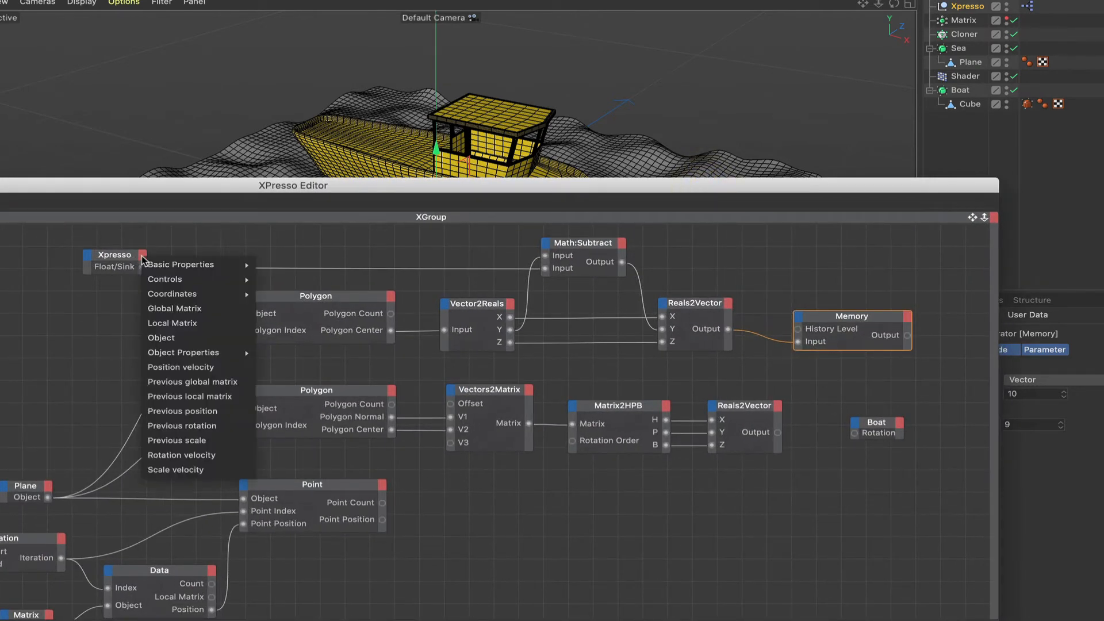
mouse_move(155, 281)
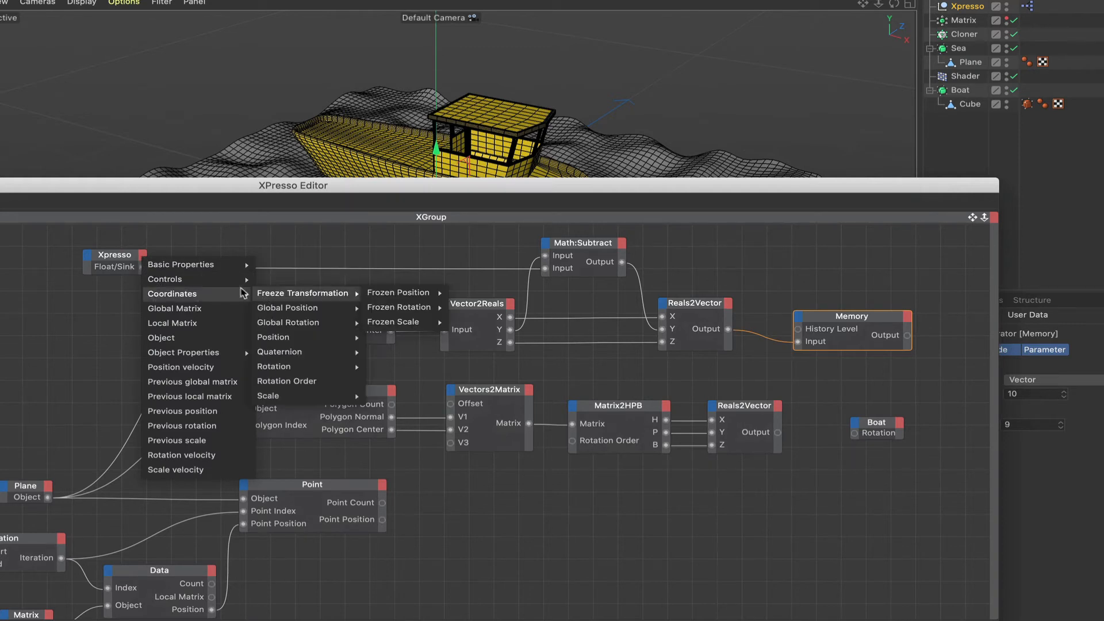
left_click(273, 309)
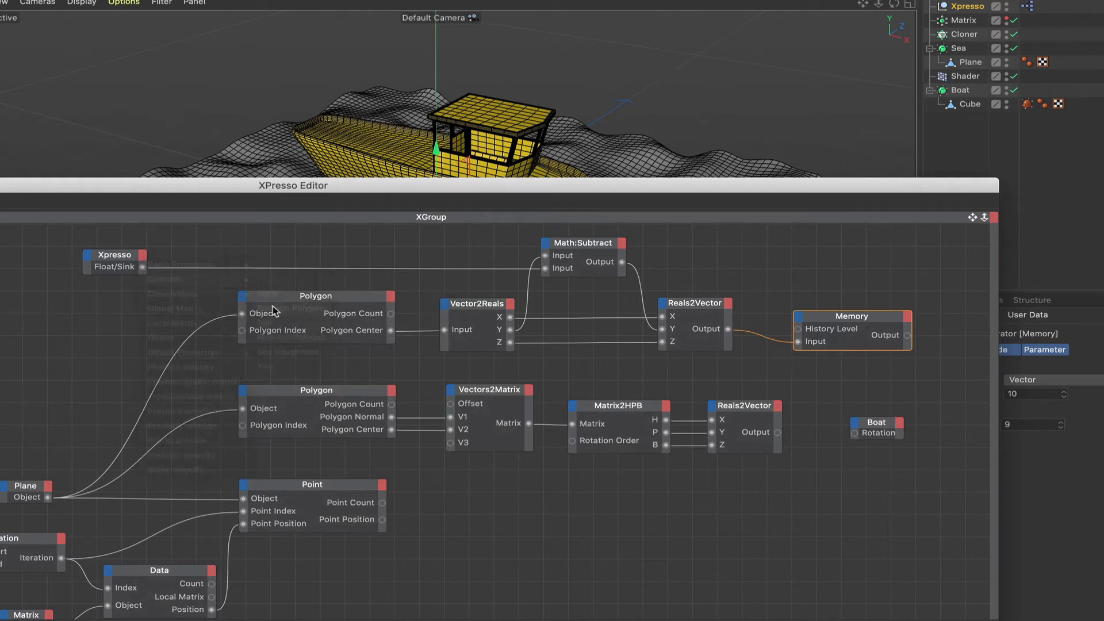
left_click(143, 254)
mouse_move(153, 281)
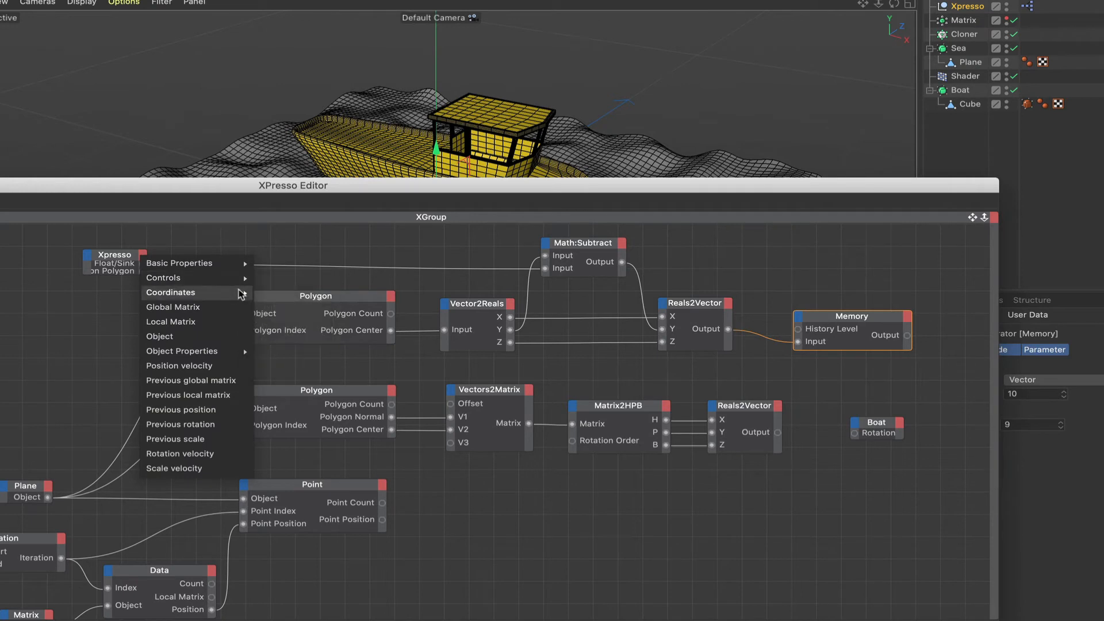
left_click(276, 338)
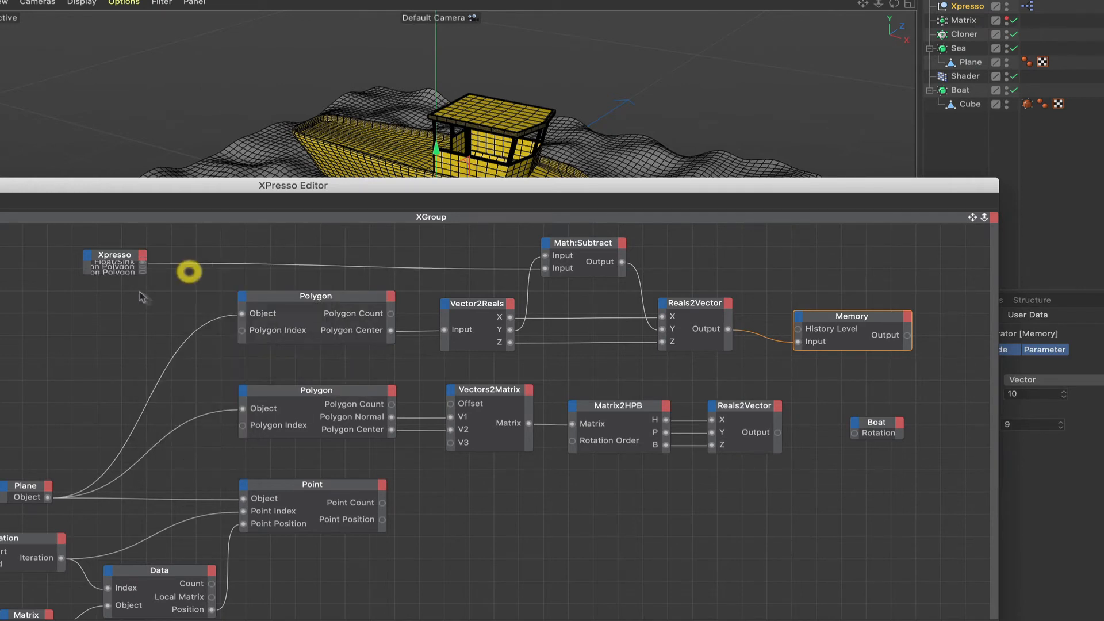
left_click(118, 255)
left_click_drag(118, 255, 106, 256)
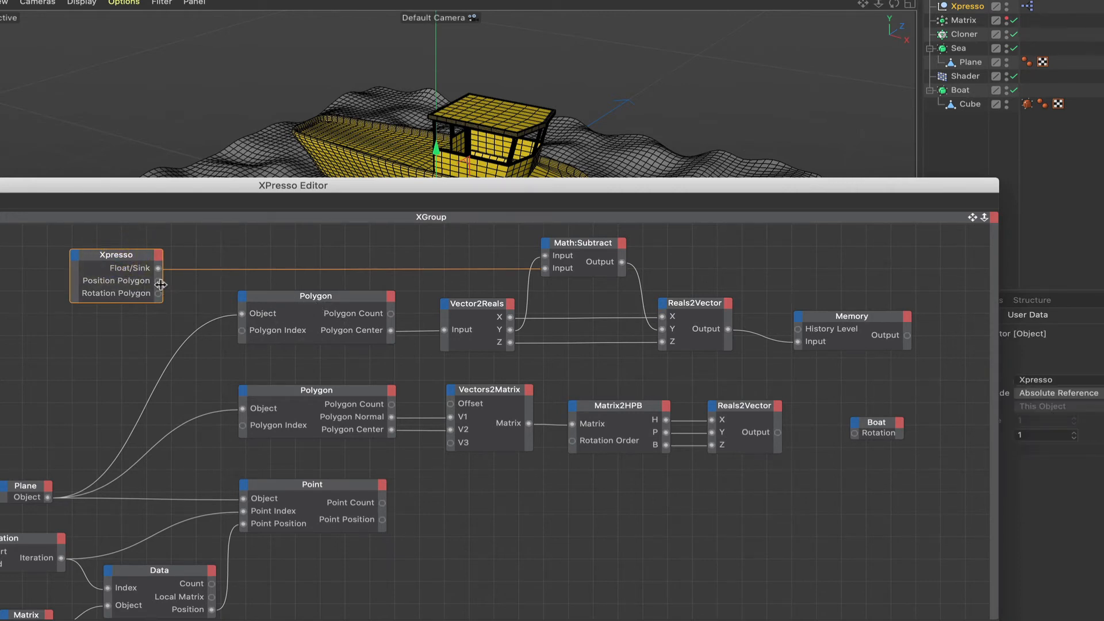
left_click_drag(204, 307, 242, 331)
left_click_drag(158, 293, 242, 426)
- Add a Position input to the Boat node, enlarge the node, and connect the Memory node's output to that input
left_click_drag(878, 427, 984, 395)
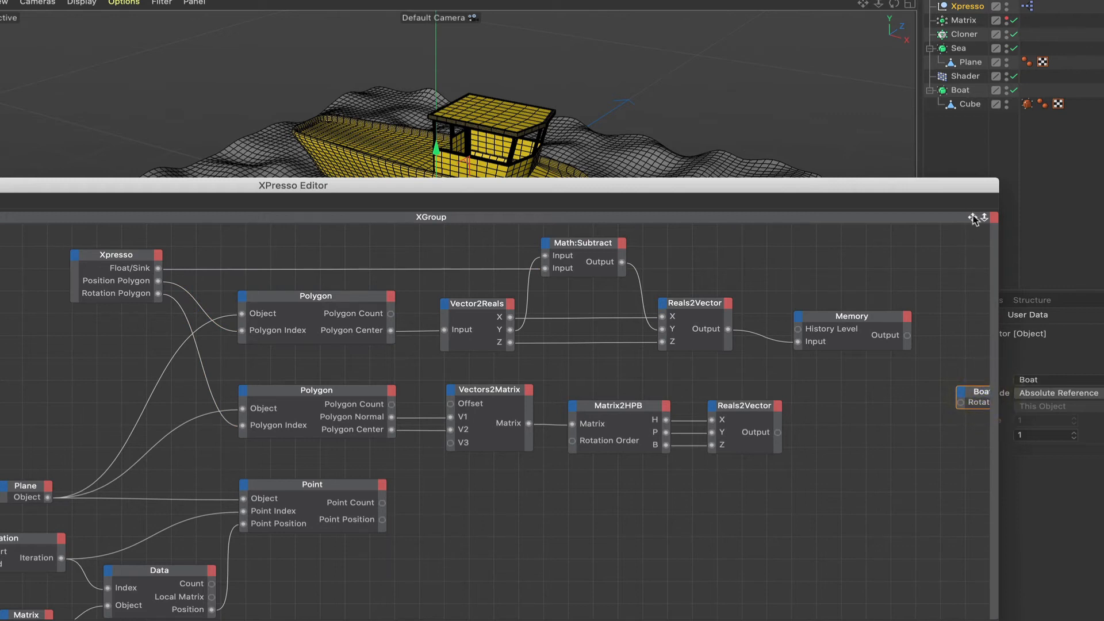
left_click_drag(972, 217, 911, 229)
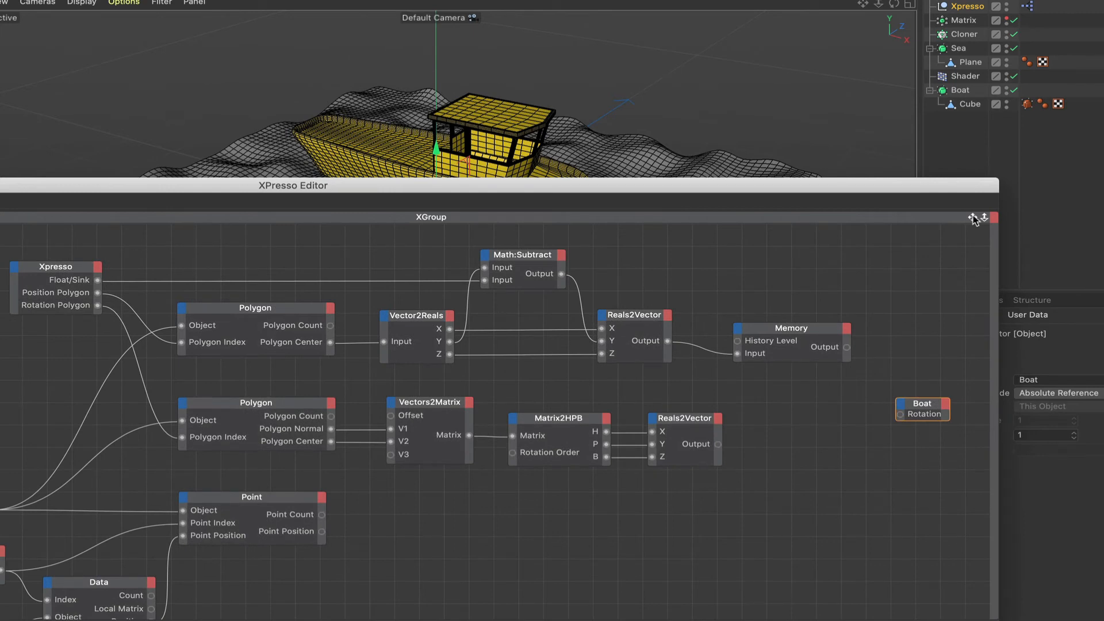
left_click(901, 403)
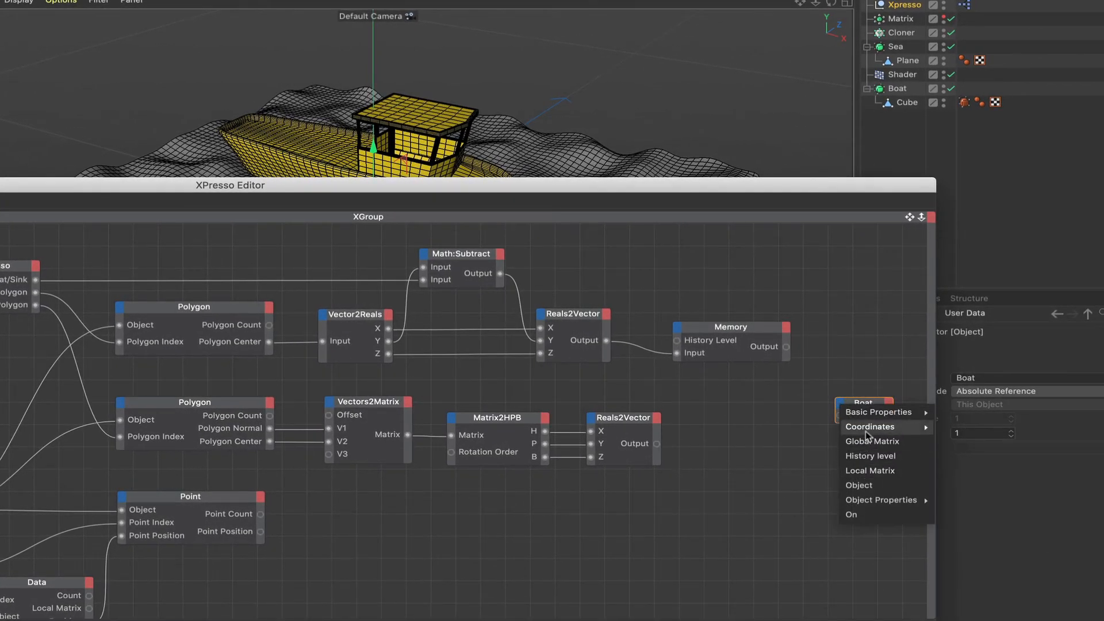
mouse_move(870, 427)
mouse_move(978, 471)
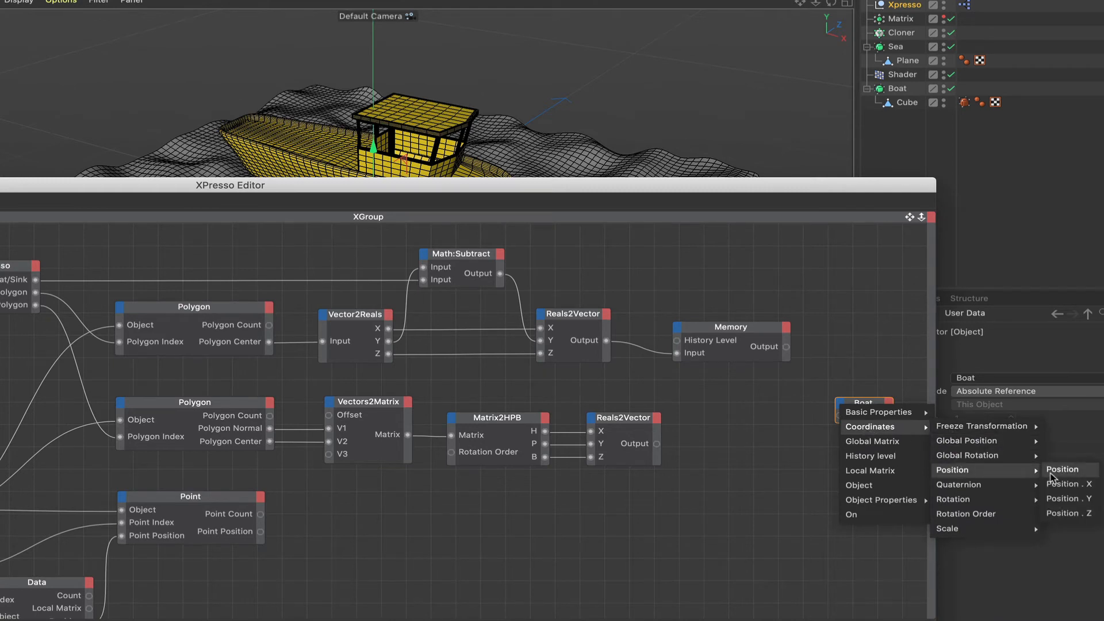
left_click(1051, 472)
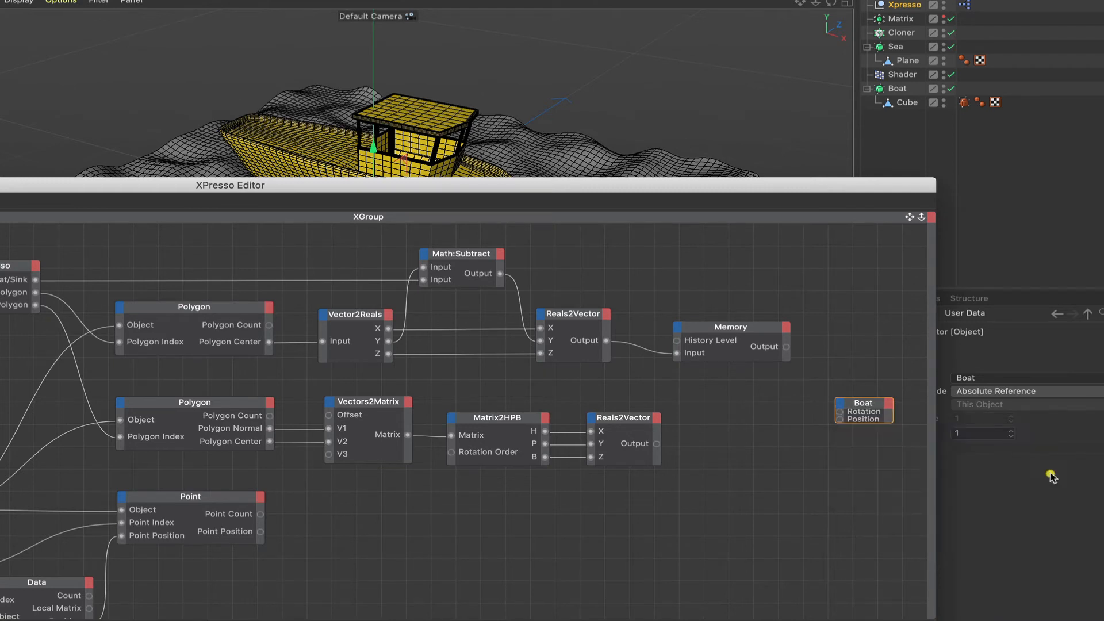
double_click(862, 404)
left_click_drag(866, 428, 866, 414)
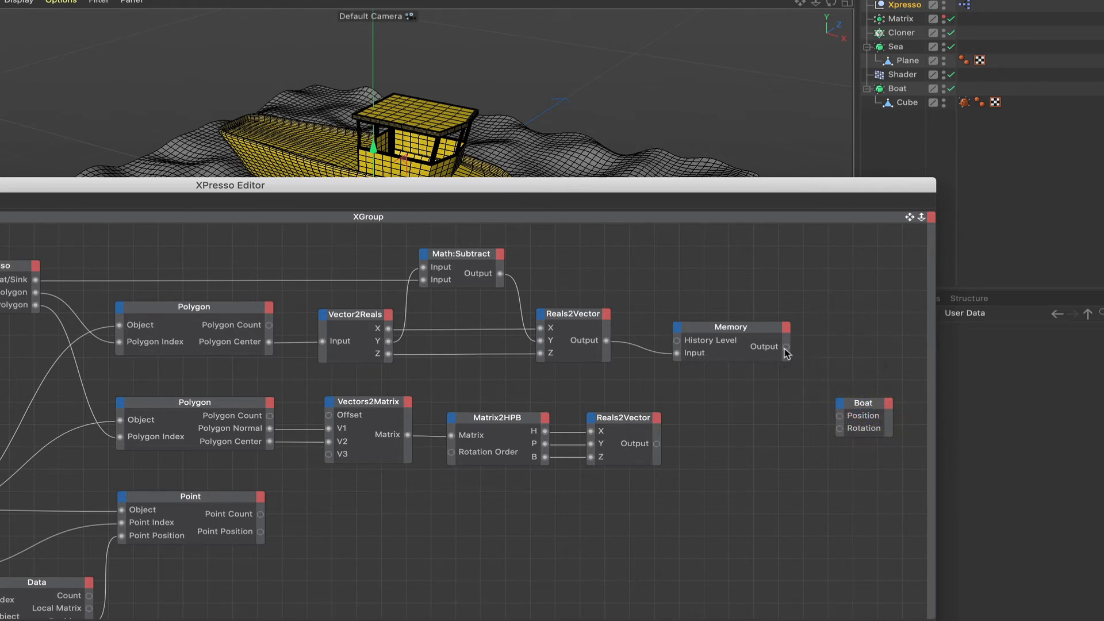
left_click_drag(785, 349, 840, 416)
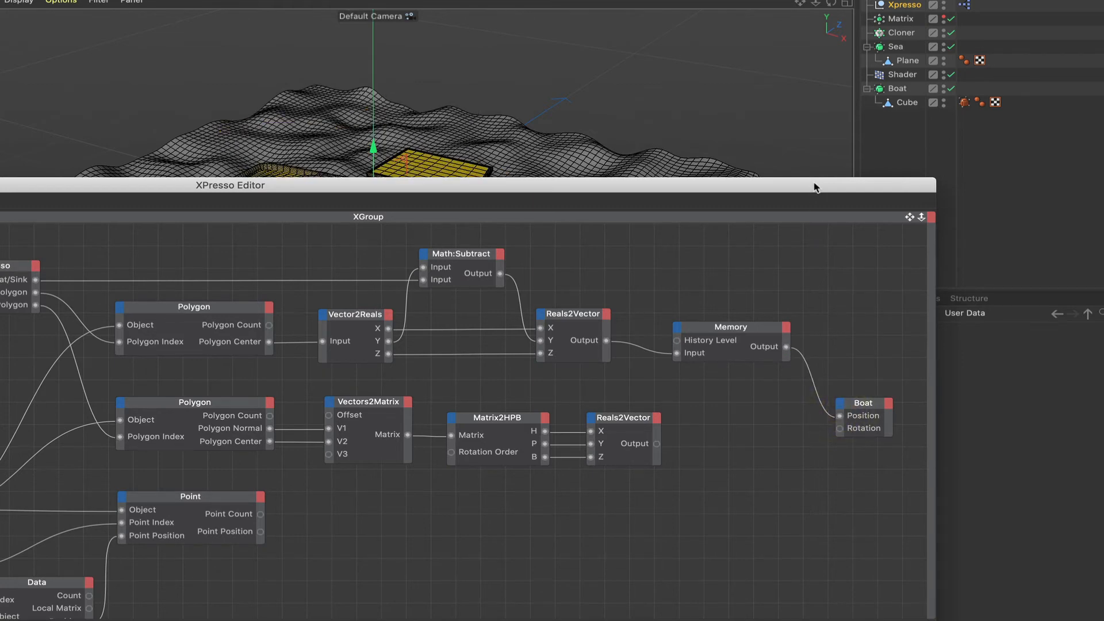
- Enable Use Deformed Points on both Polygon nodes
left_click_drag(814, 187, 687, 269)
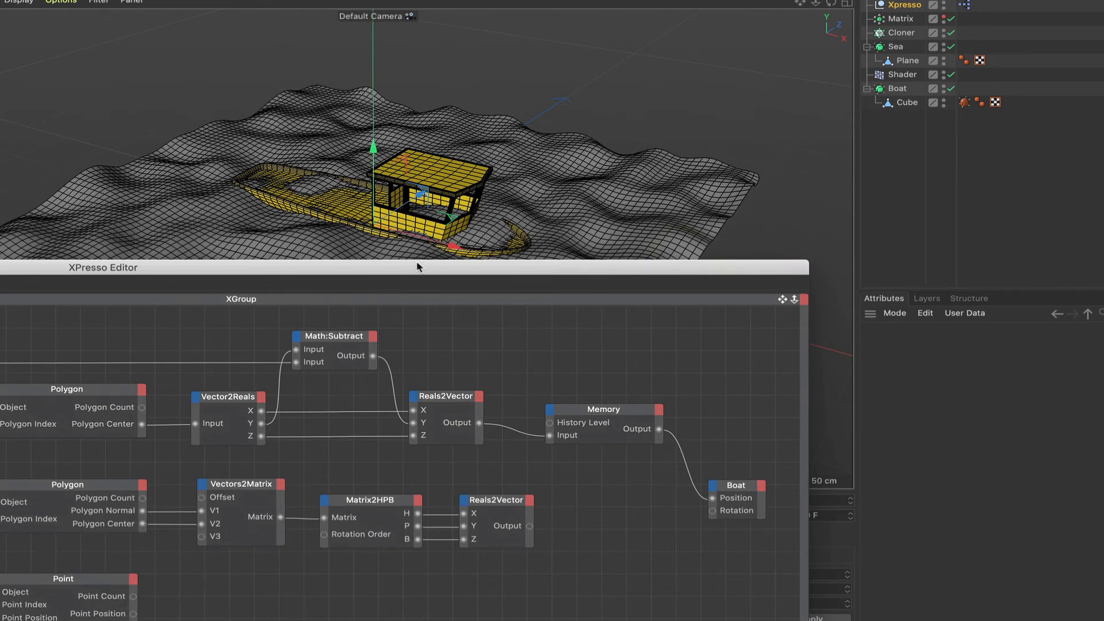
left_click_drag(418, 266, 428, 260)
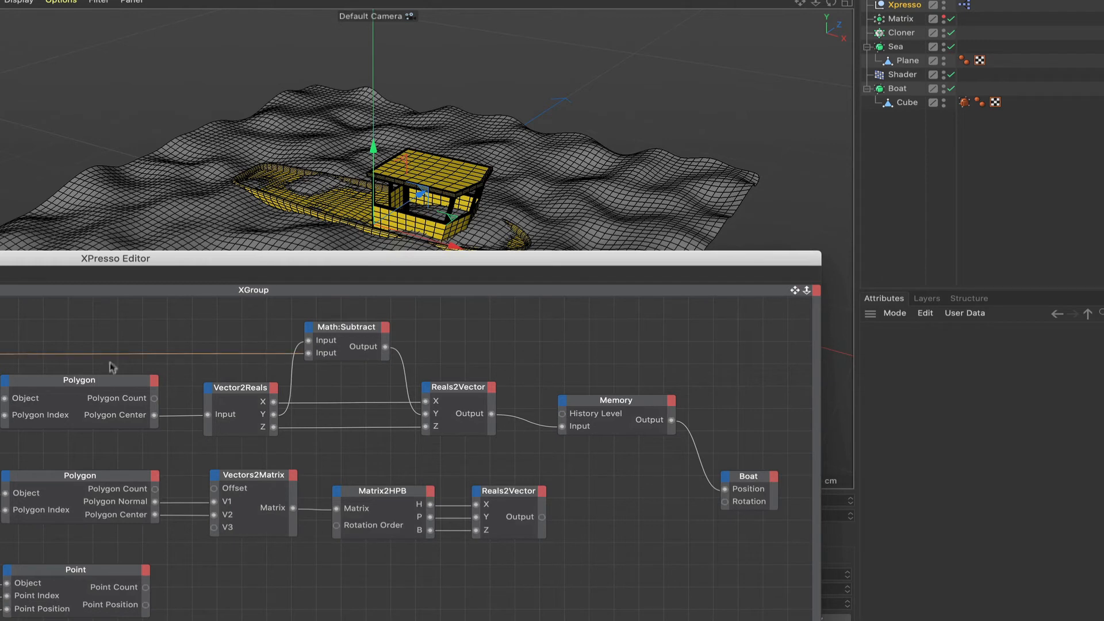
left_click(113, 386)
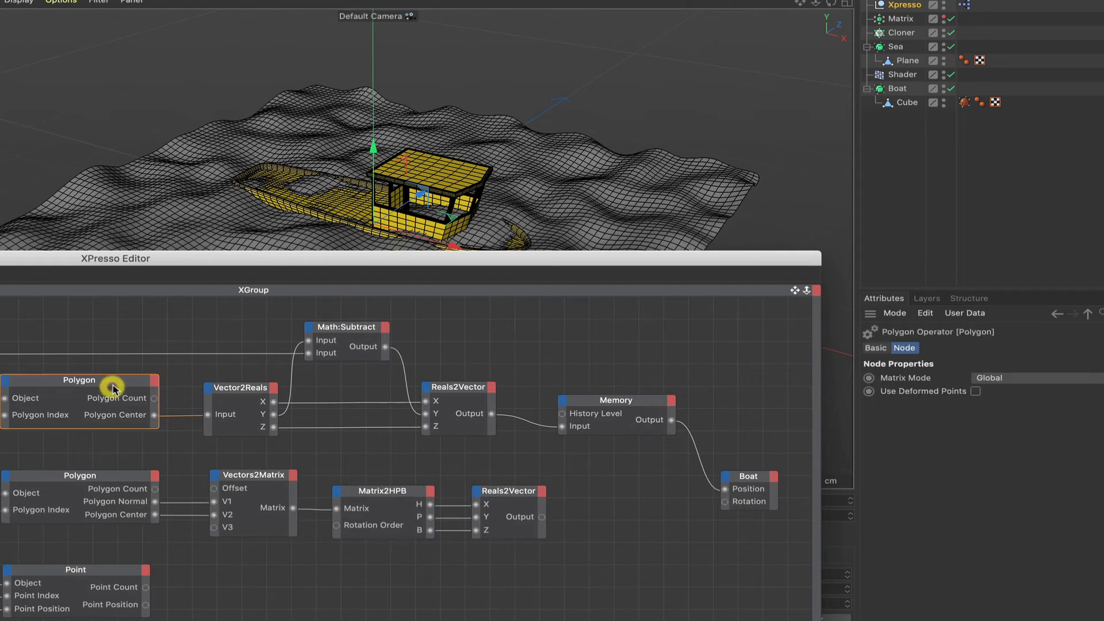
left_click(128, 482, "shift")
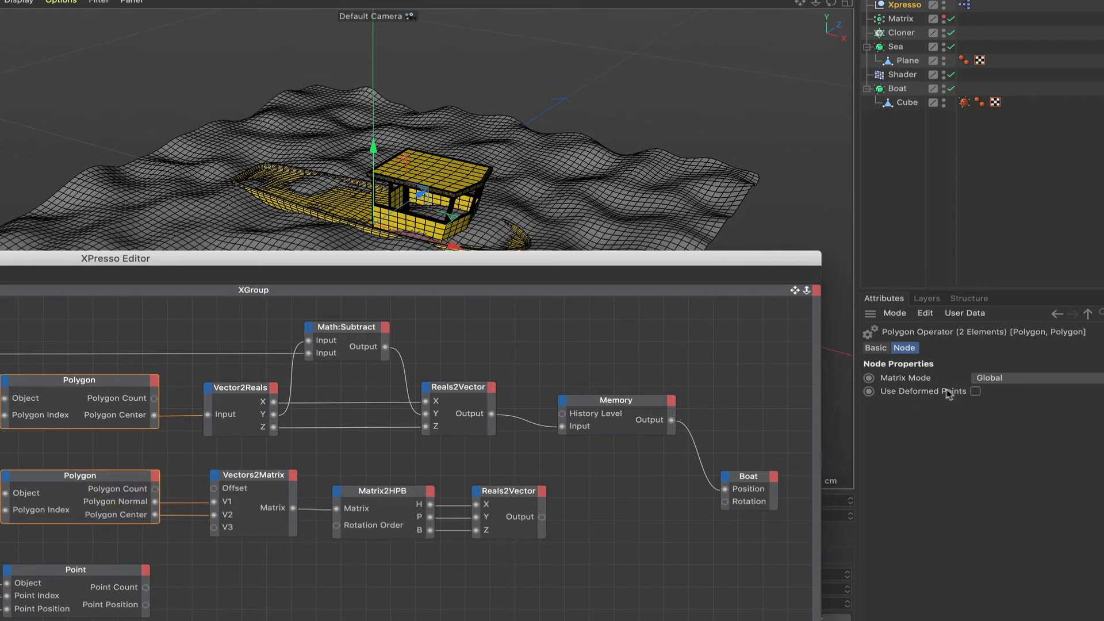
left_click(976, 392)
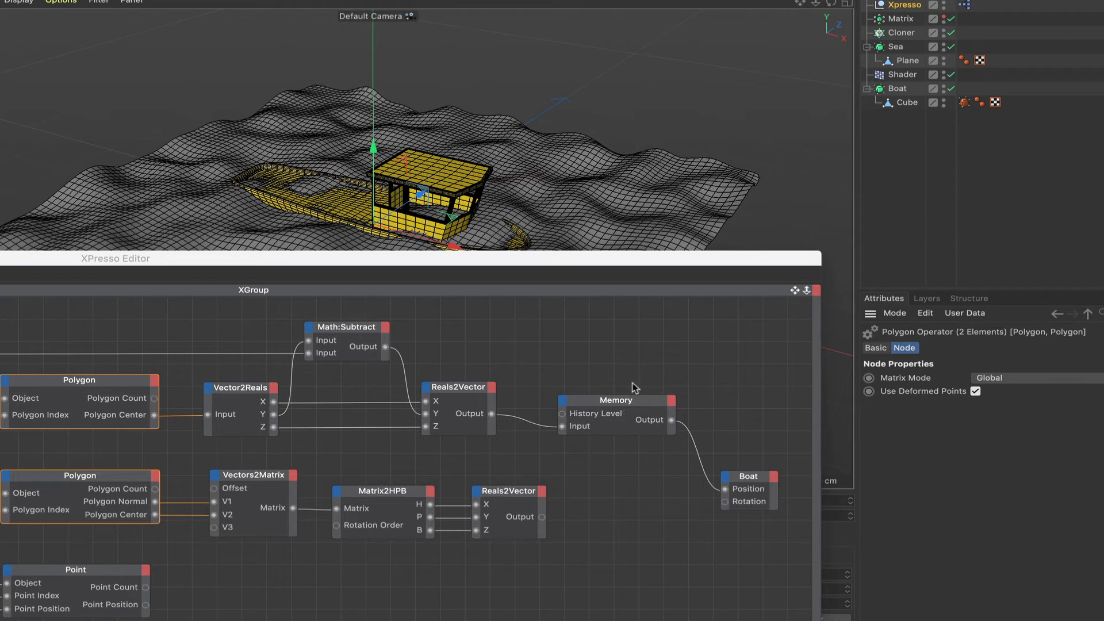
left_click(645, 369)
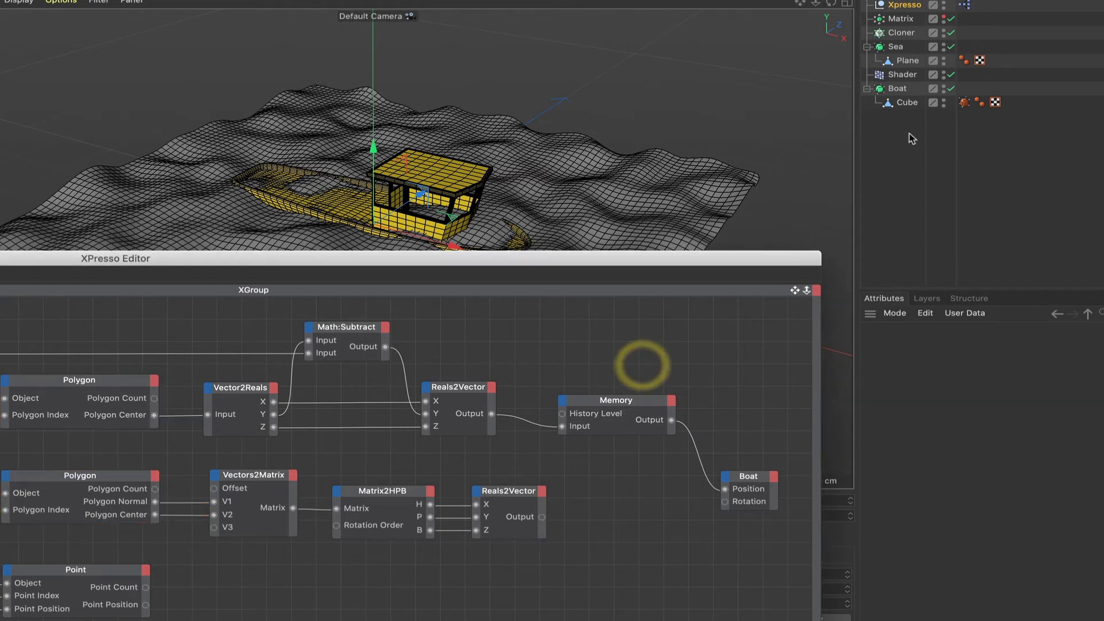
- Set the Xpresso null's Position Polygon control to 209
left_click(906, 5)
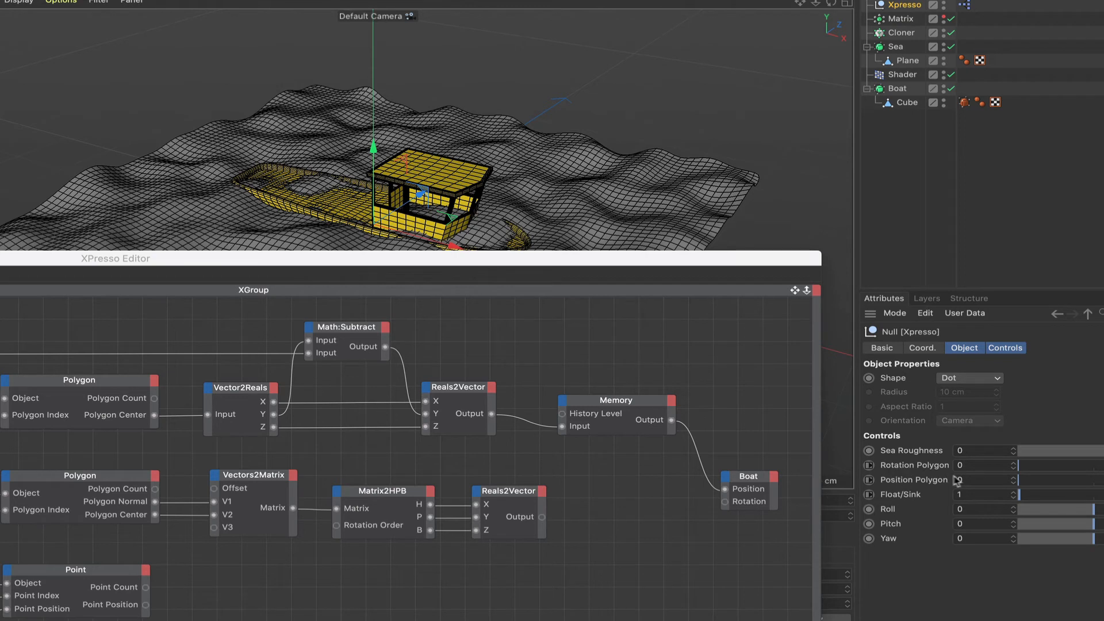
left_click(976, 480)
type("209")
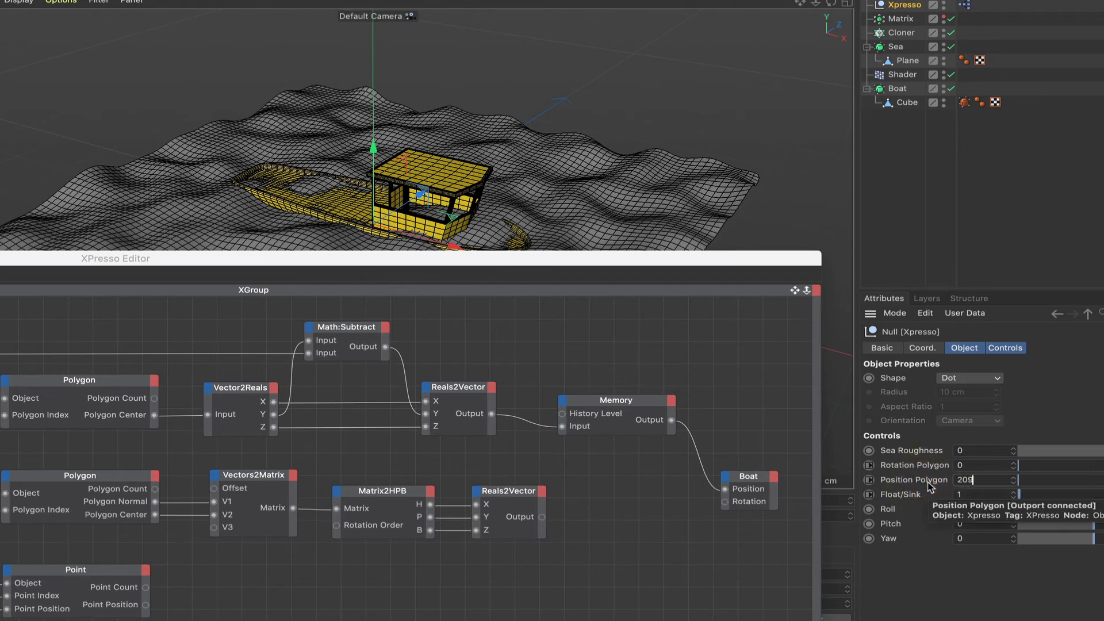
key("Return")
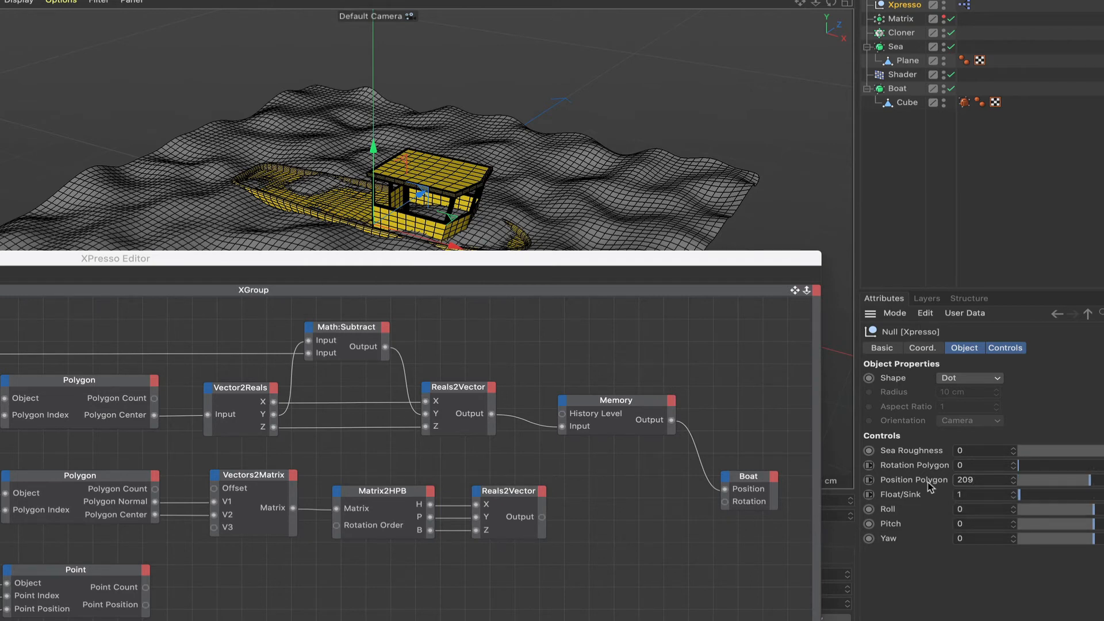
- Test the boat's response by varying Position Polygon and Rotation Polygon, returning them to 209 and 0
left_click_drag(1087, 480, 1086, 481)
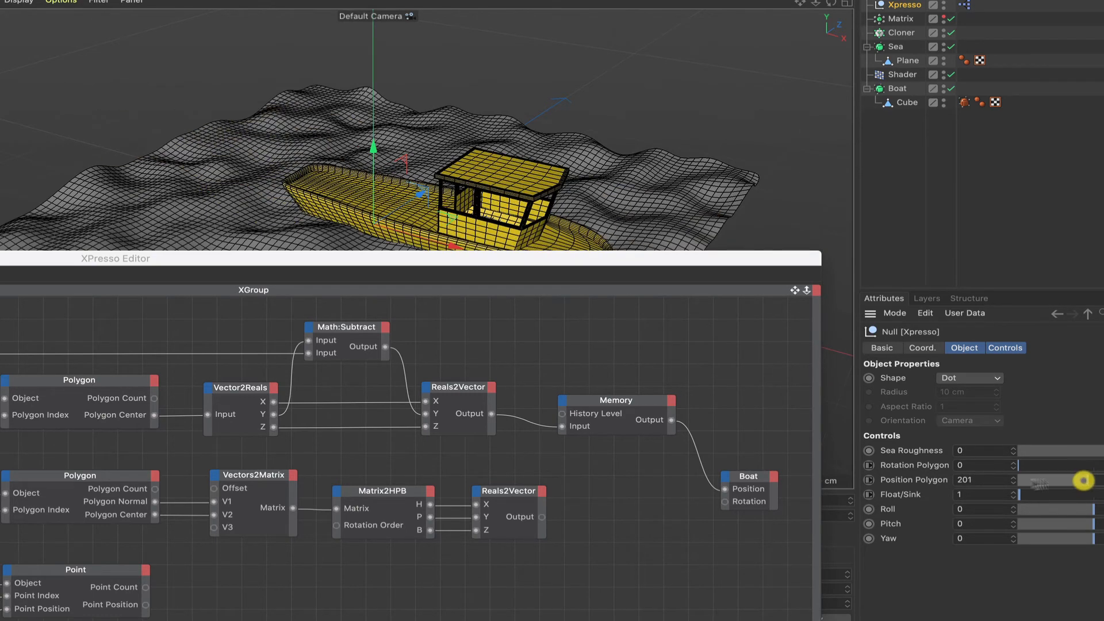
left_click(1012, 479)
left_click(1013, 478)
left_click(1013, 478)
left_click(1013, 477)
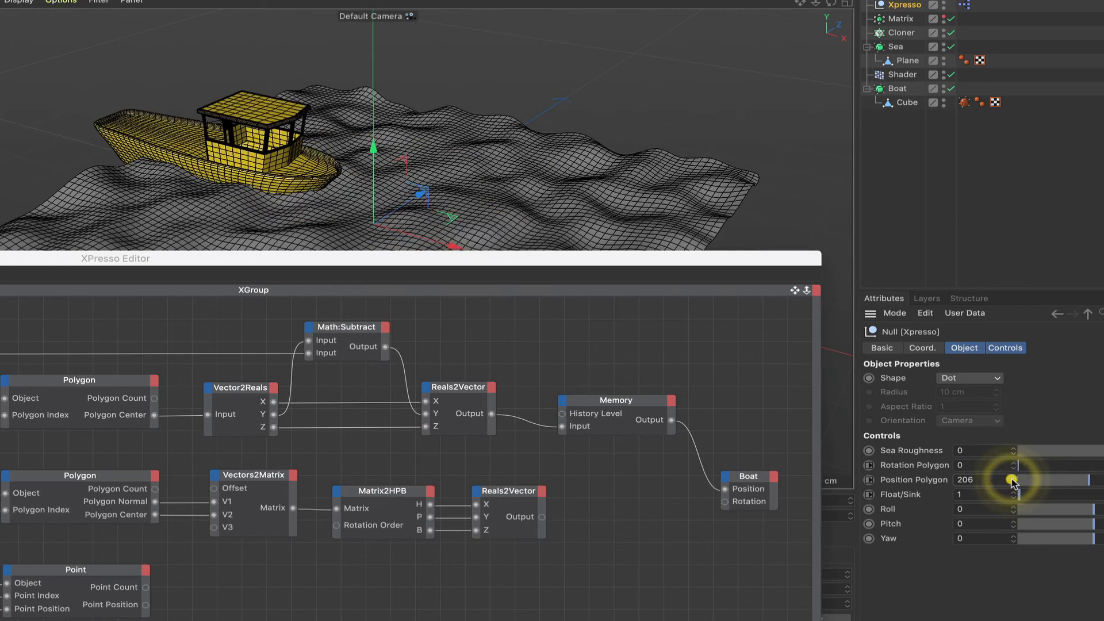
left_click(1013, 477)
left_click(1013, 477)
left_click(1013, 478)
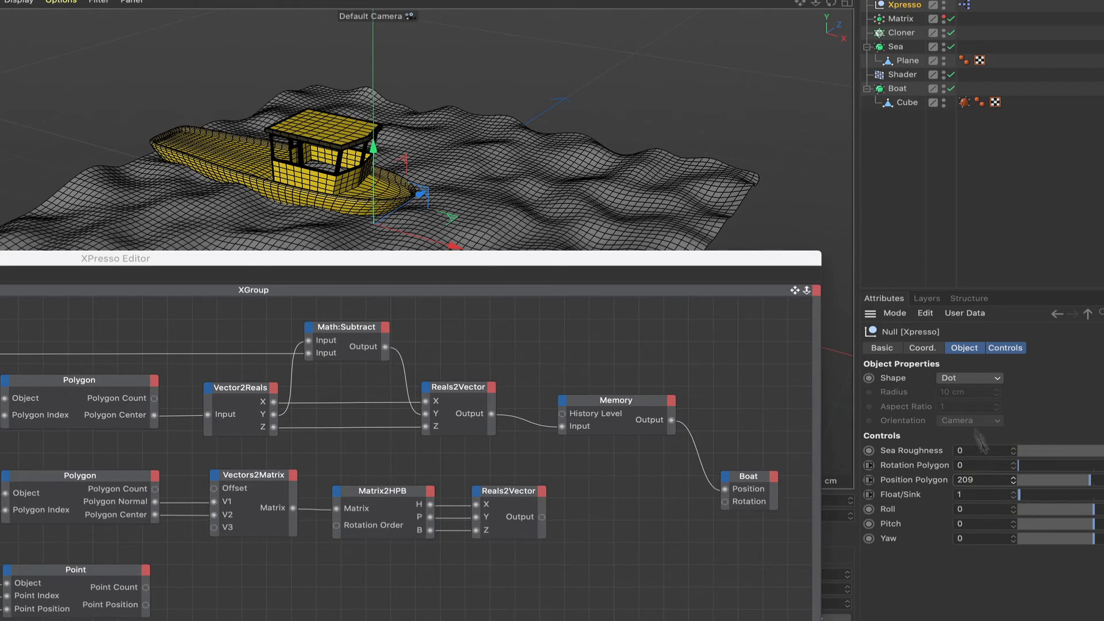
left_click(1013, 463)
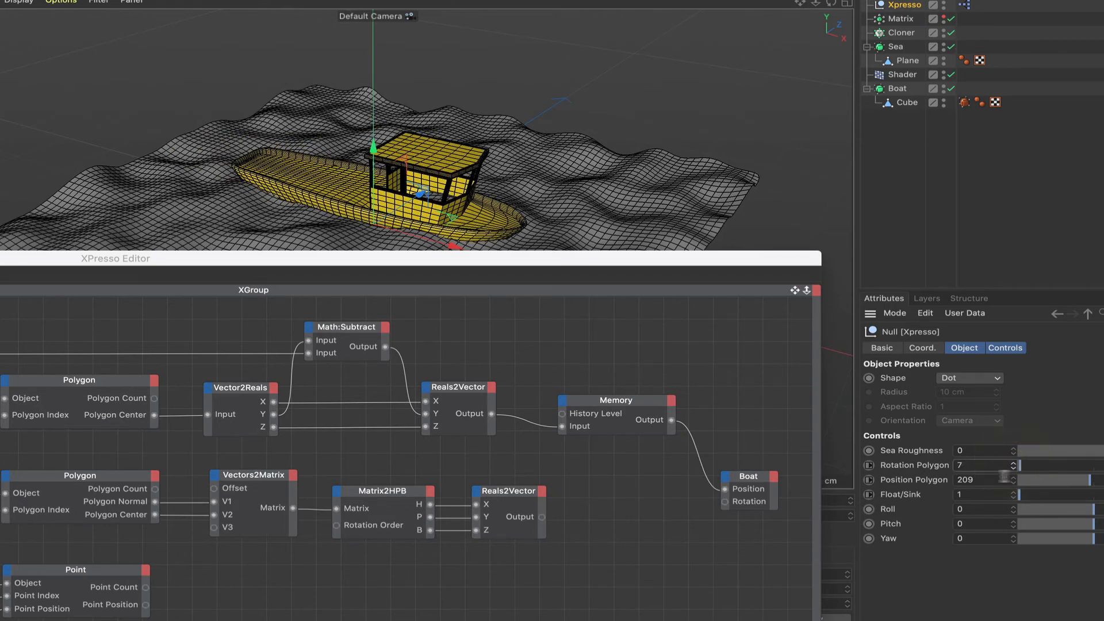
left_click_drag(1013, 469, 950, 467)
- Connect the lower Reals2Vector node's output to the Boat node's Rotation input and select the lower Polygon node
left_click_drag(598, 259, 566, 301)
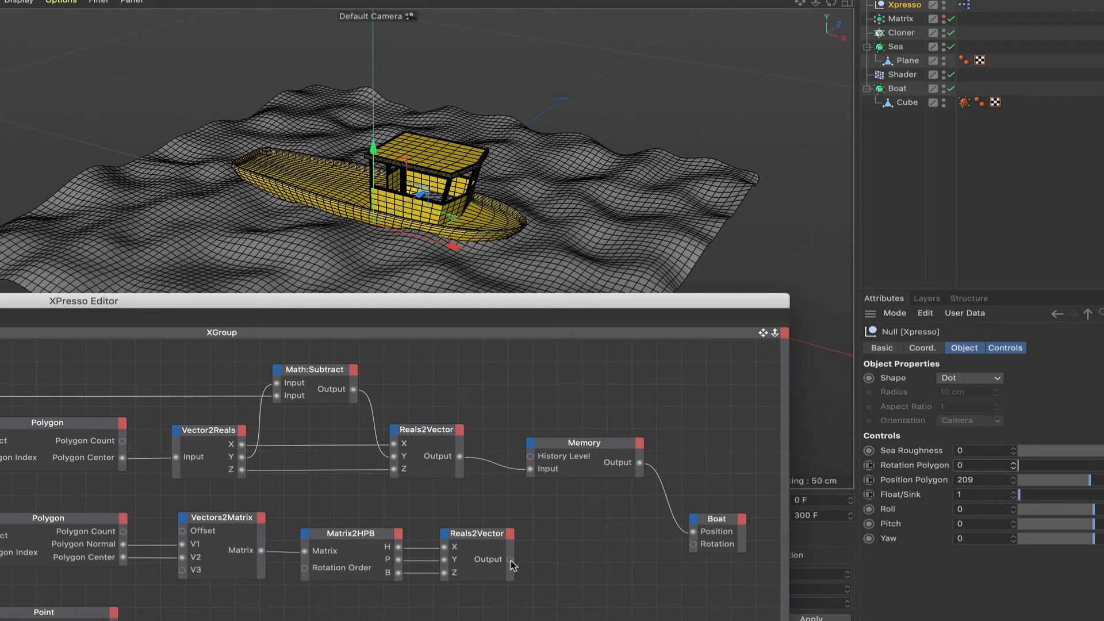
left_click_drag(511, 560, 693, 544)
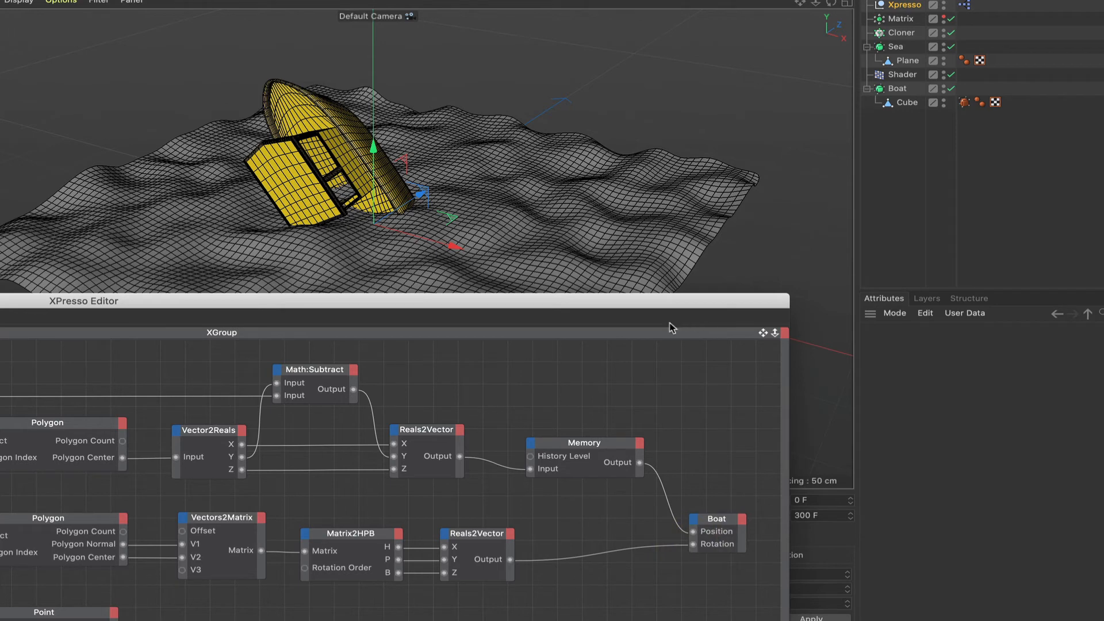
left_click(78, 521)
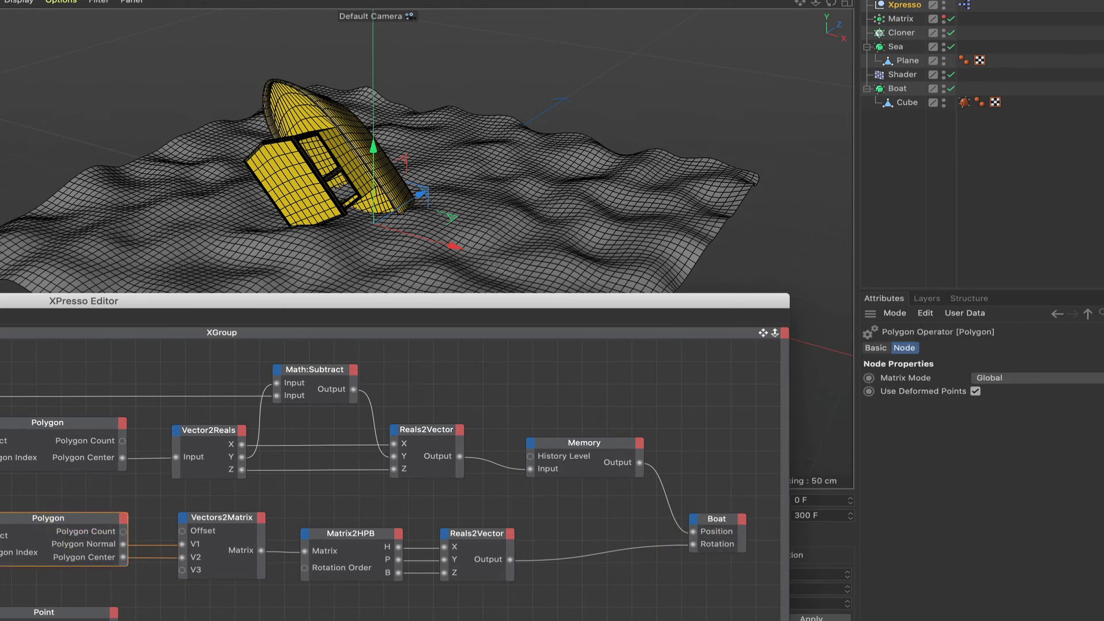
- Play the animation to check the boat's motion on the sea, stop it and return to the first frame
left_click_drag(625, 307, 241, 600)
left_click(253, 535)
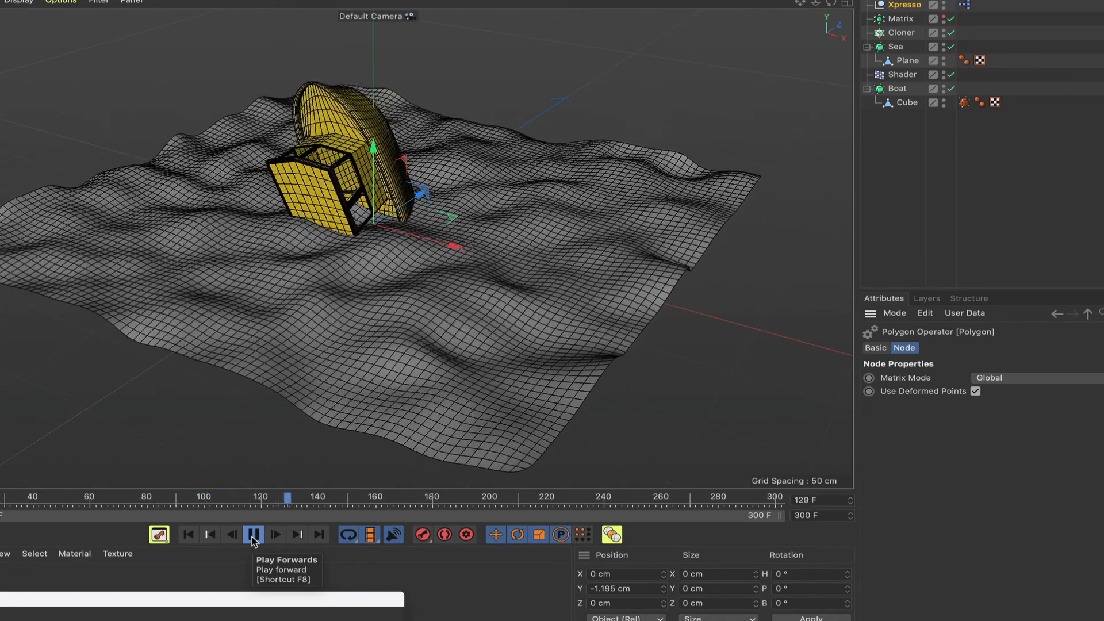
left_click(253, 534)
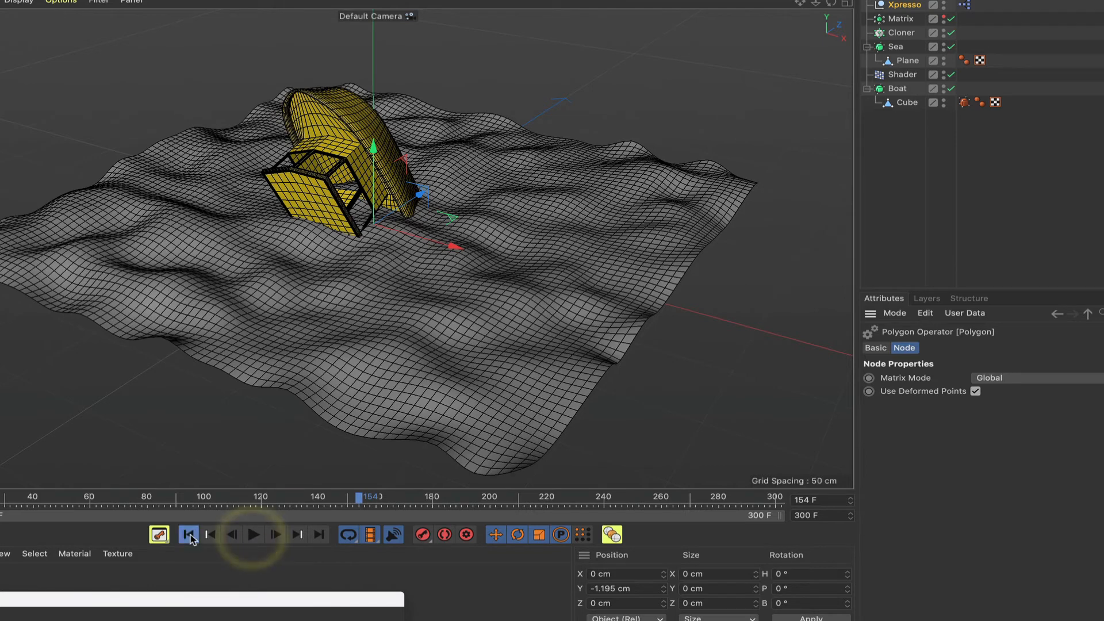
left_click(190, 535)
left_click_drag(306, 598, 539, 265)
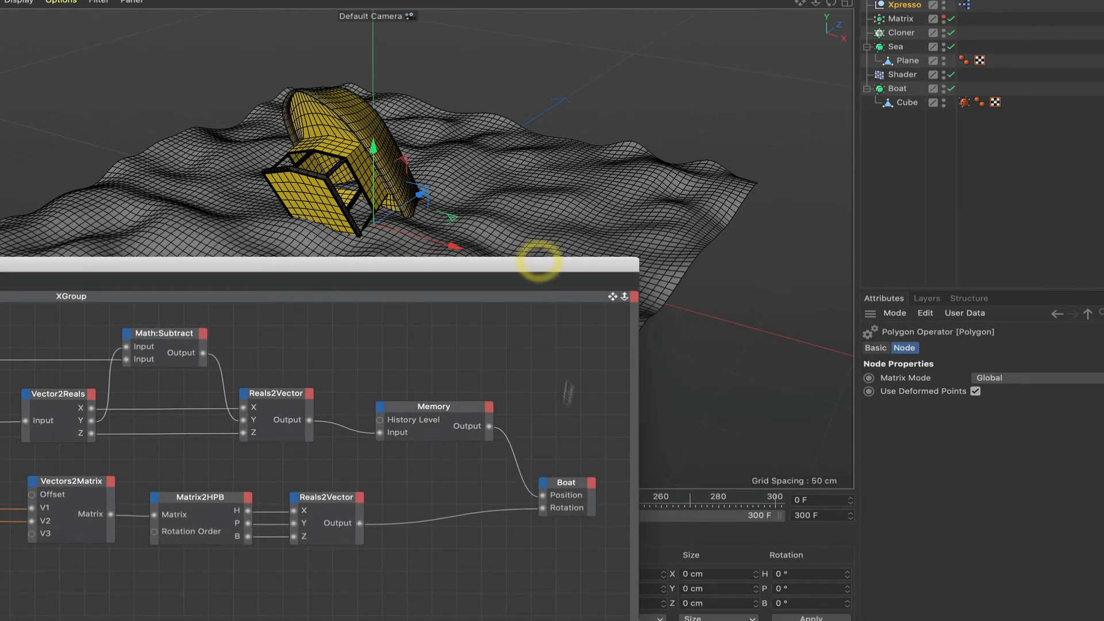
- Disconnect the wires from the Boat node's Position and Rotation inputs and move the node farther from the Memory node
left_click(525, 508)
left_click(528, 494)
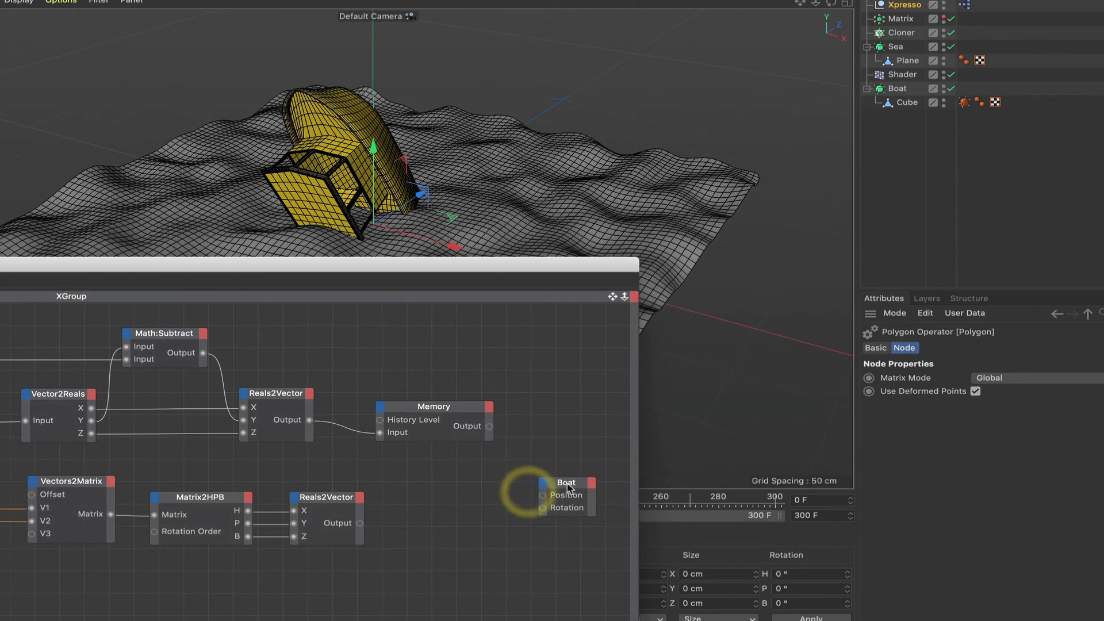
left_click_drag(566, 488, 600, 489)
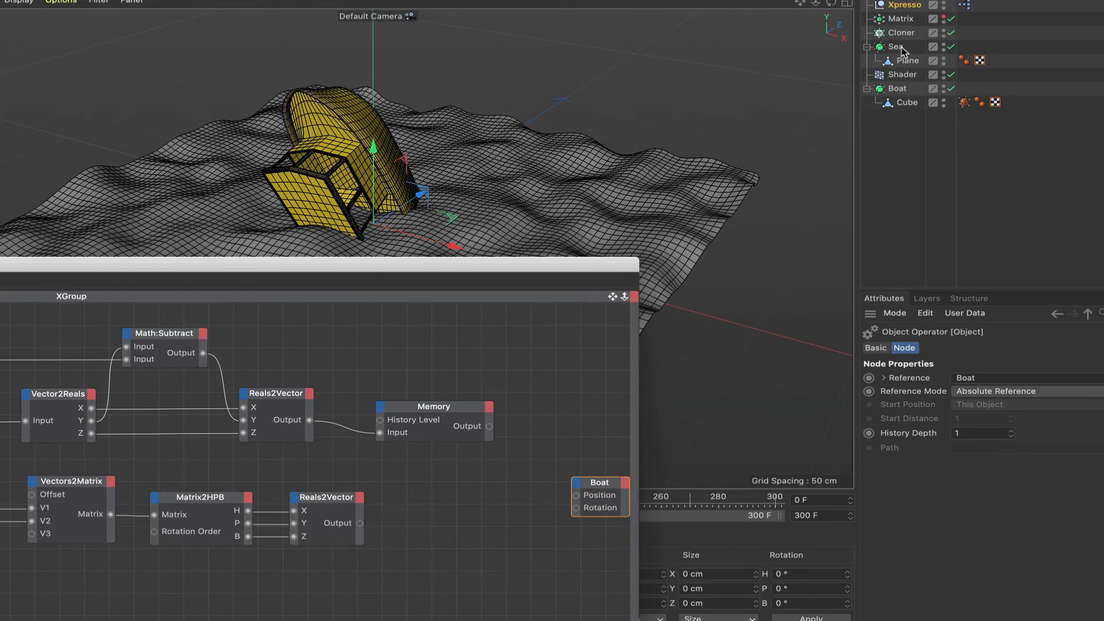
- Set the Boat object's H, P and B rotation to 0°
left_click(895, 92)
left_click_drag(799, 575, 736, 578)
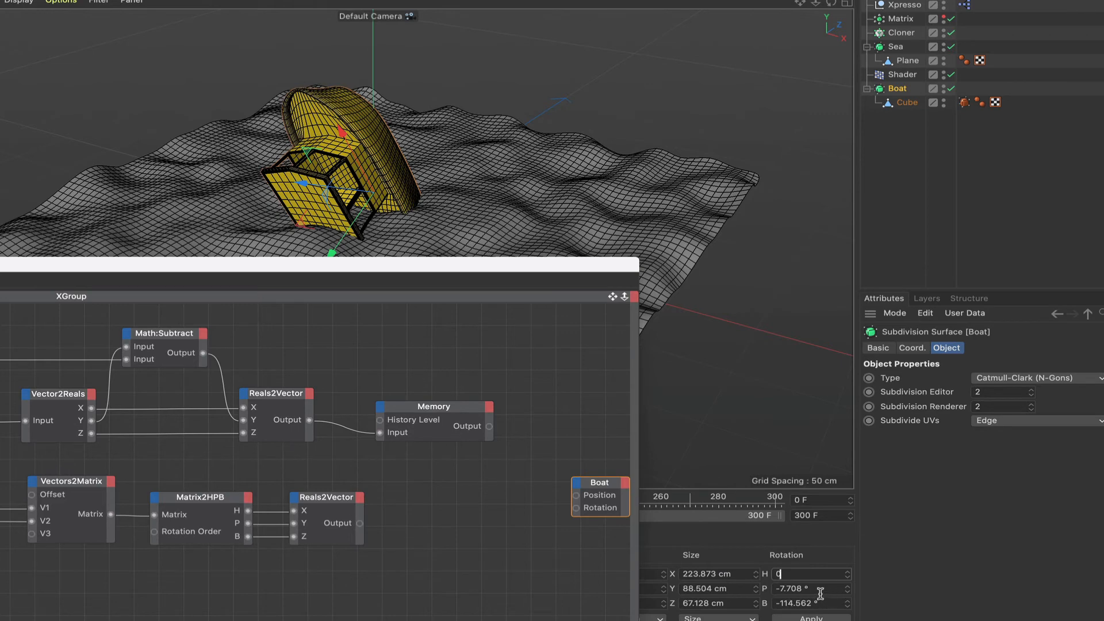
left_click_drag(820, 593, 757, 587)
type("0")
key("Return")
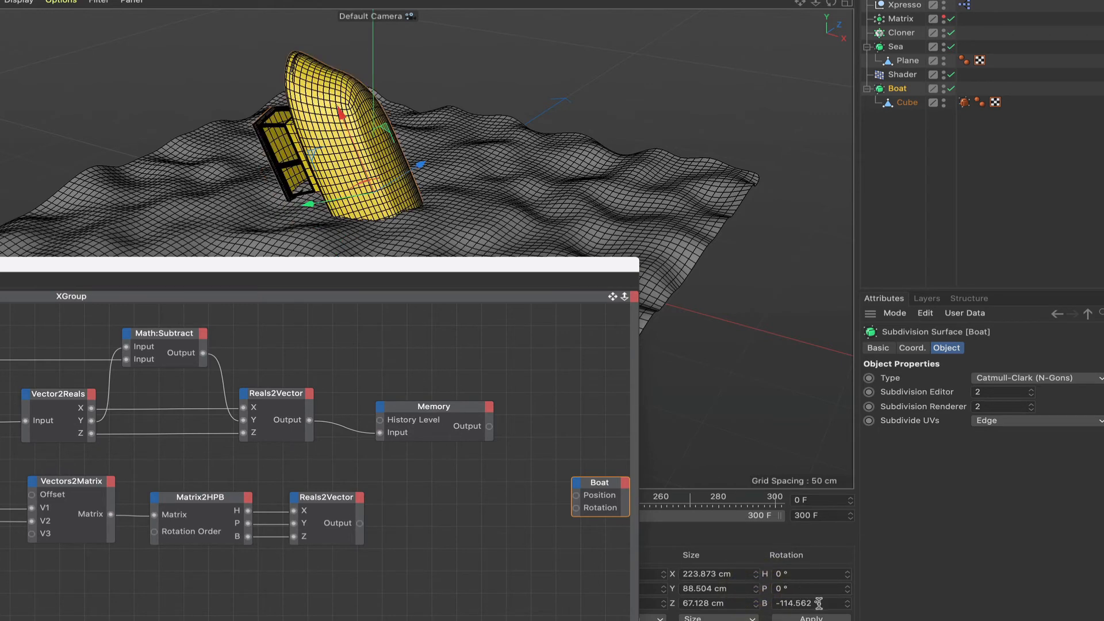
left_click_drag(819, 603, 742, 602)
type("0")
key("Return")
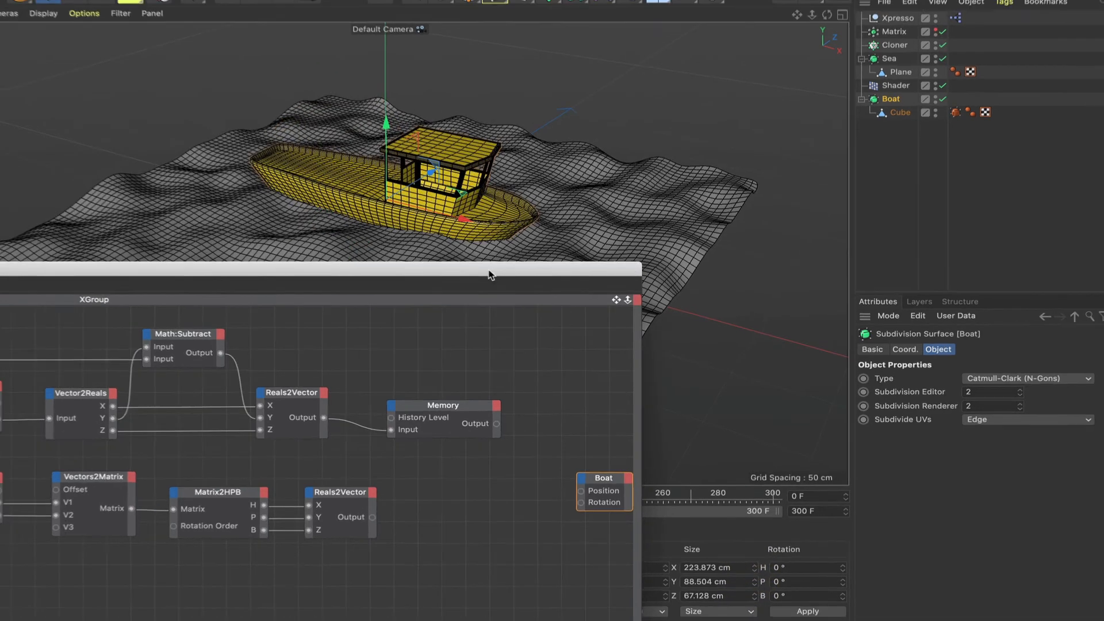
- Enlarge the XPresso graph area and move the Boat node well away from the other nodes to make room for more
left_click_drag(488, 271, 963, 51)
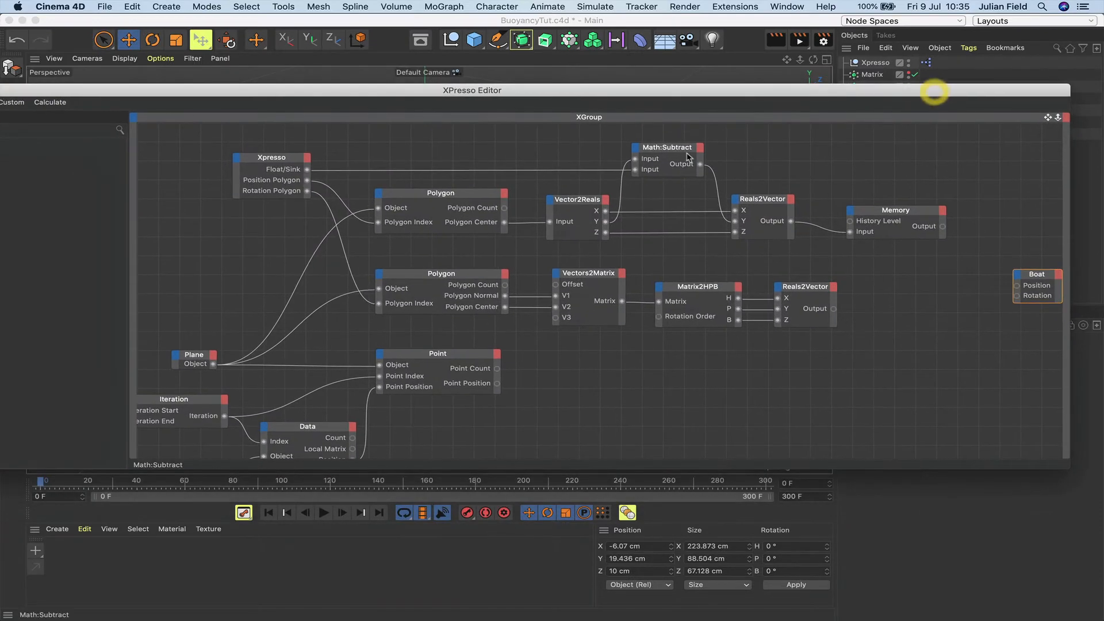
left_click_drag(128, 230, 3, 239)
left_click_drag(691, 91, 755, 67)
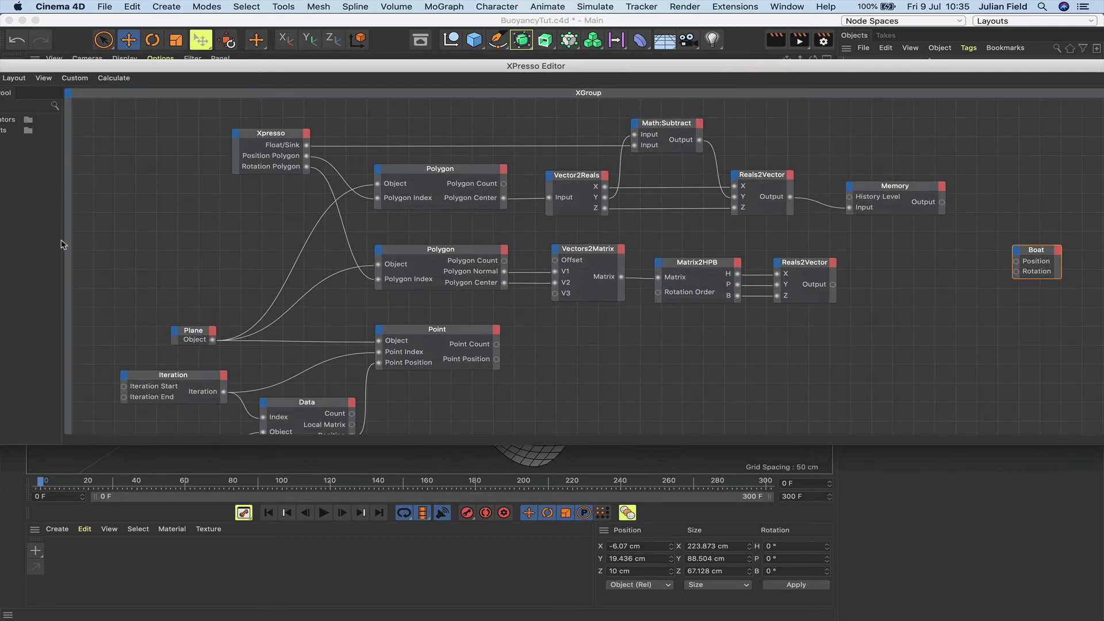
left_click(23, 244)
left_click_drag(62, 241, 2, 244)
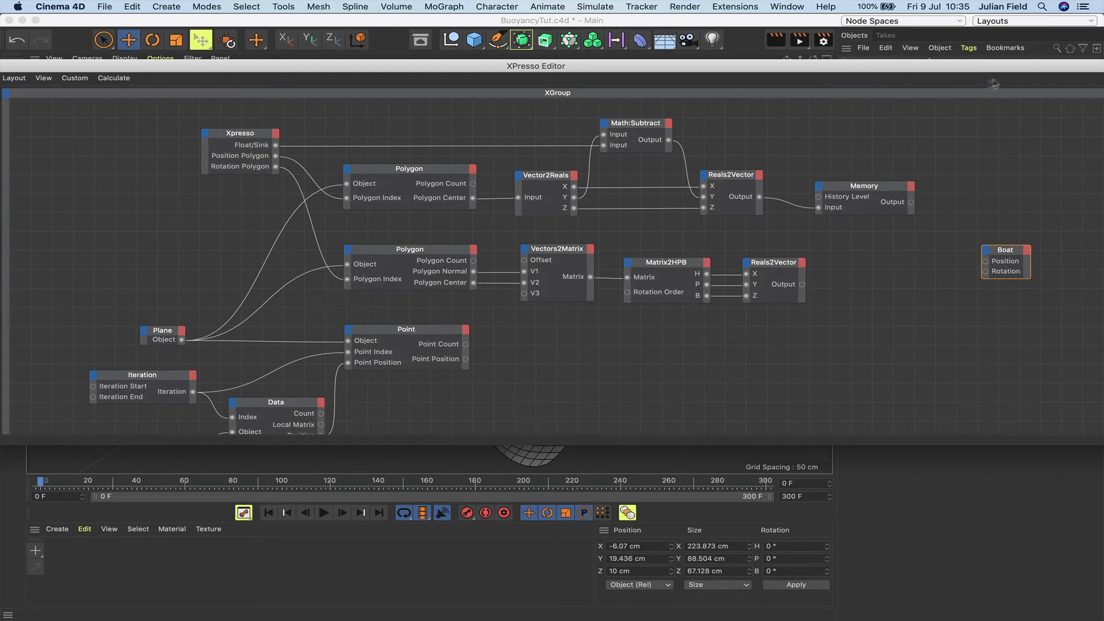
left_click_drag(1006, 70, 920, 80)
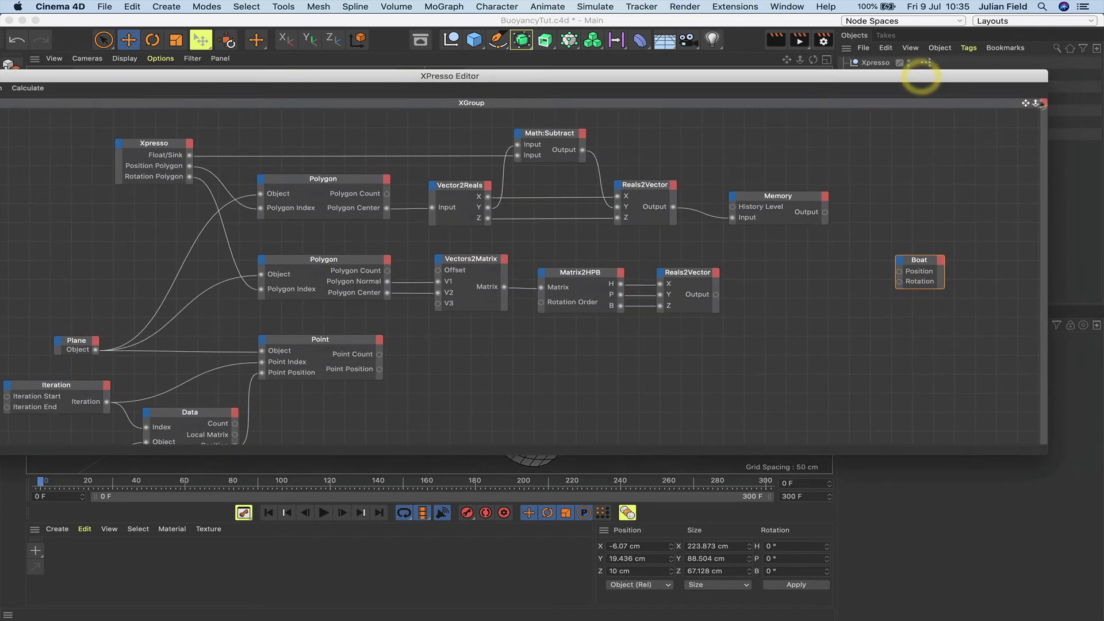
left_click_drag(1026, 103, 913, 97)
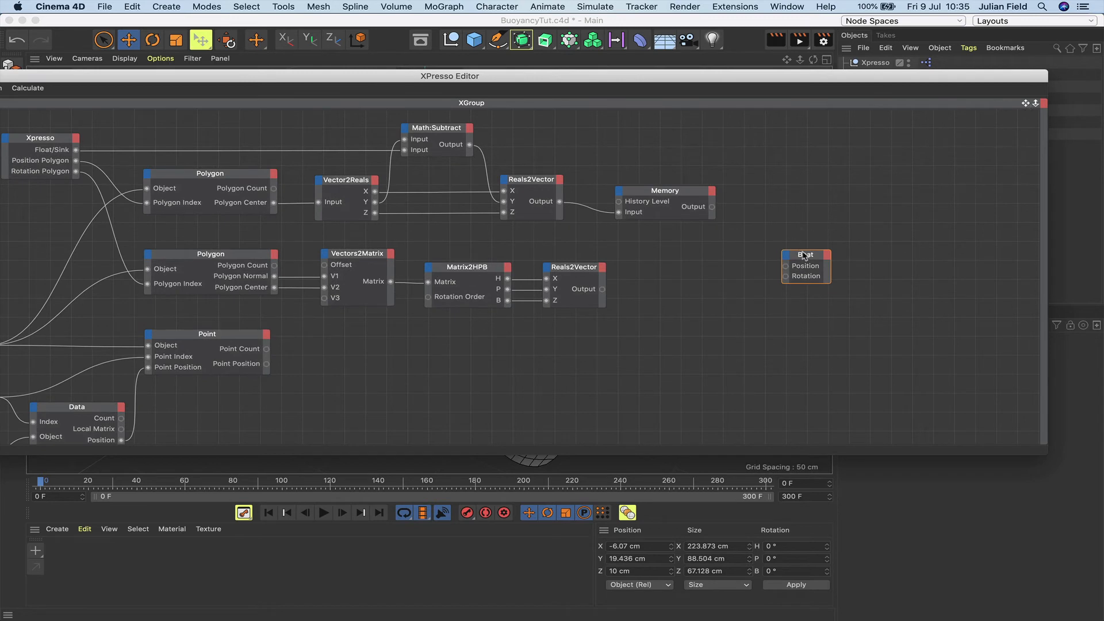
left_click_drag(805, 254, 1009, 256)
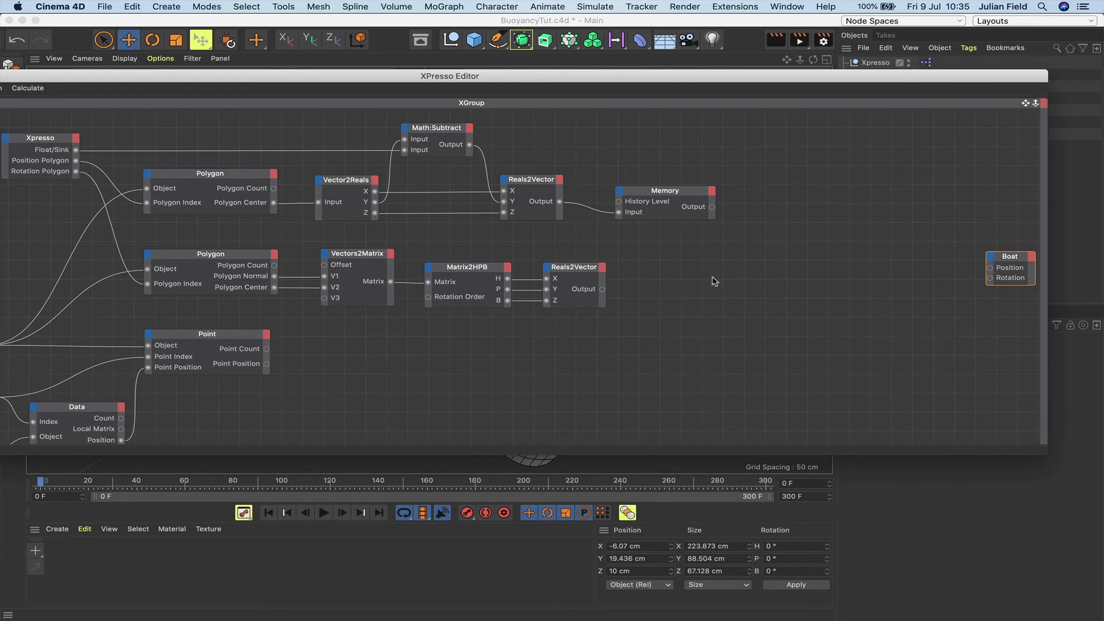
- Add a Vector2Reals node beside the lower Reals2Vector node and connect that node's Output to its Input
right_click(683, 278)
mouse_move(727, 281)
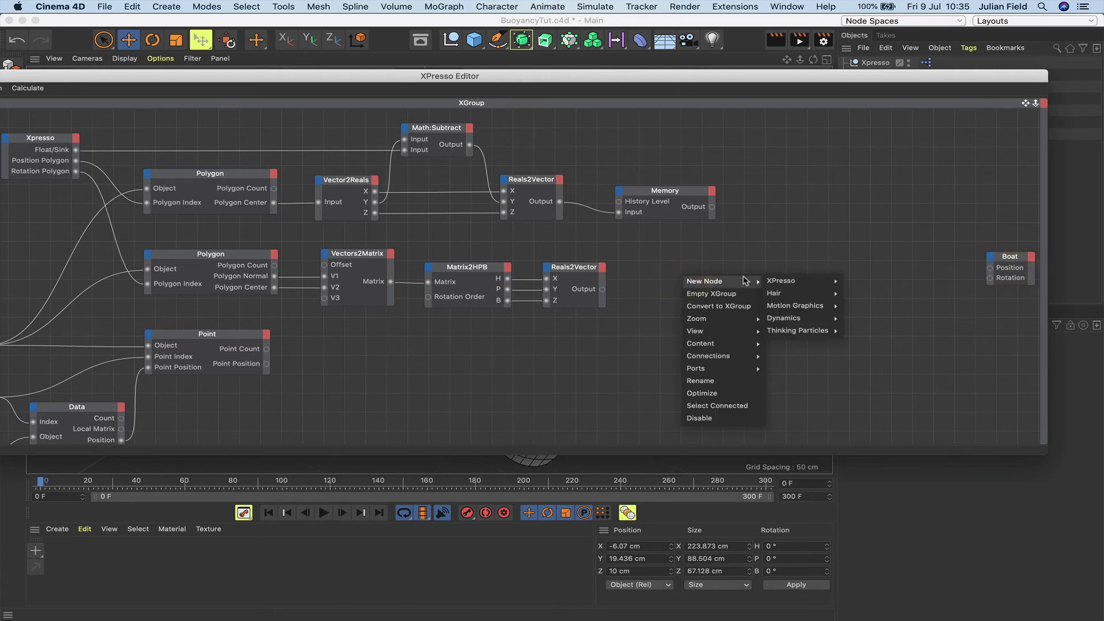
mouse_move(838, 280)
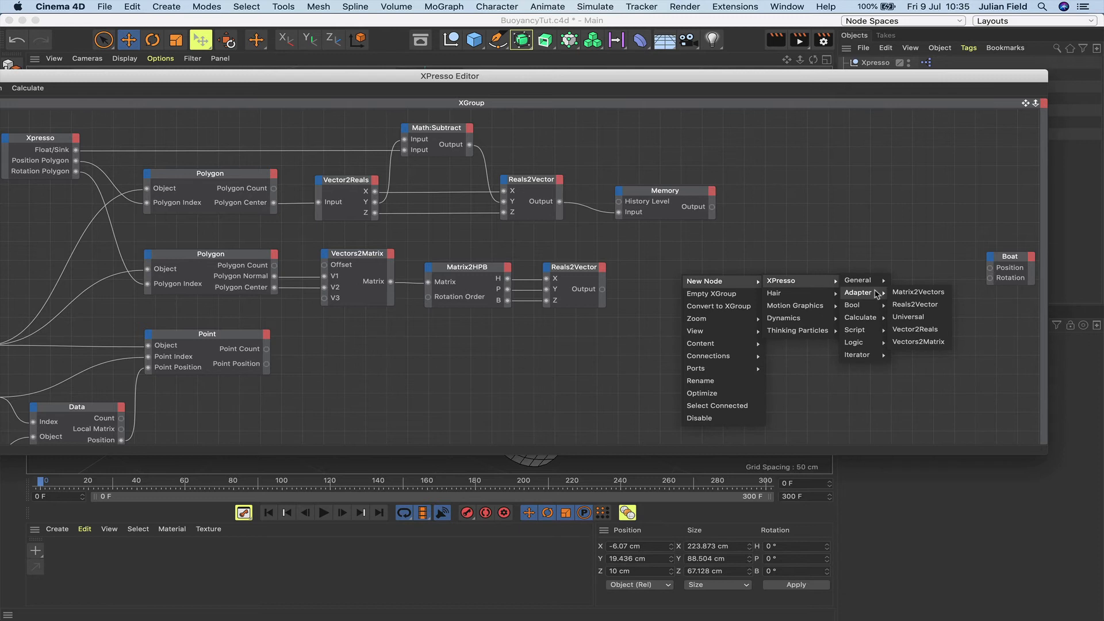
left_click(914, 328)
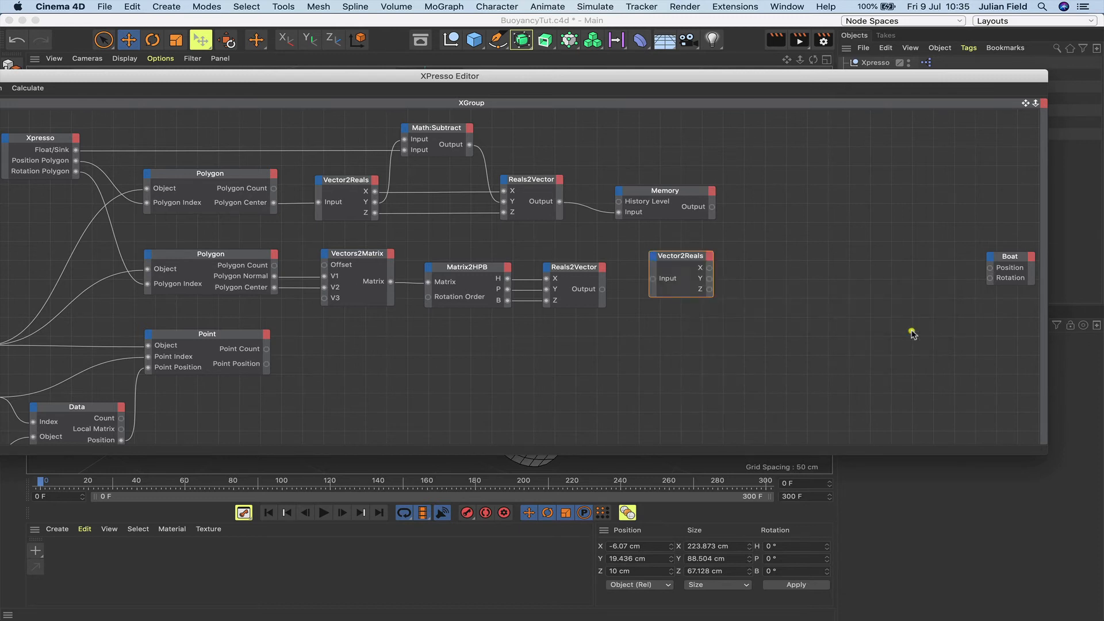
left_click_drag(689, 262, 686, 275)
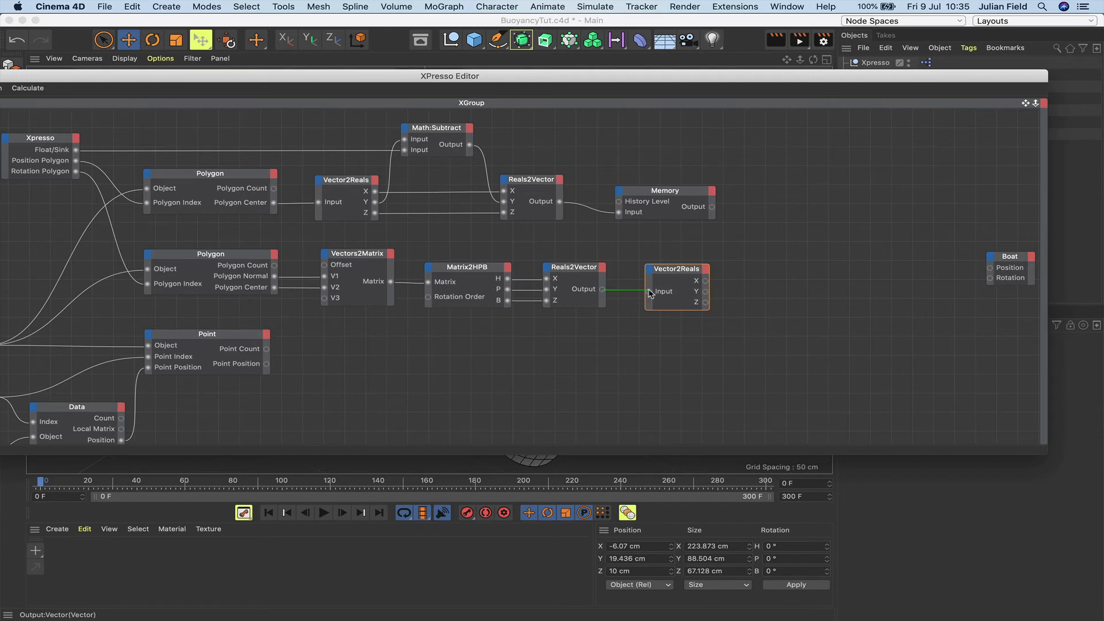
left_click_drag(650, 295, 685, 269)
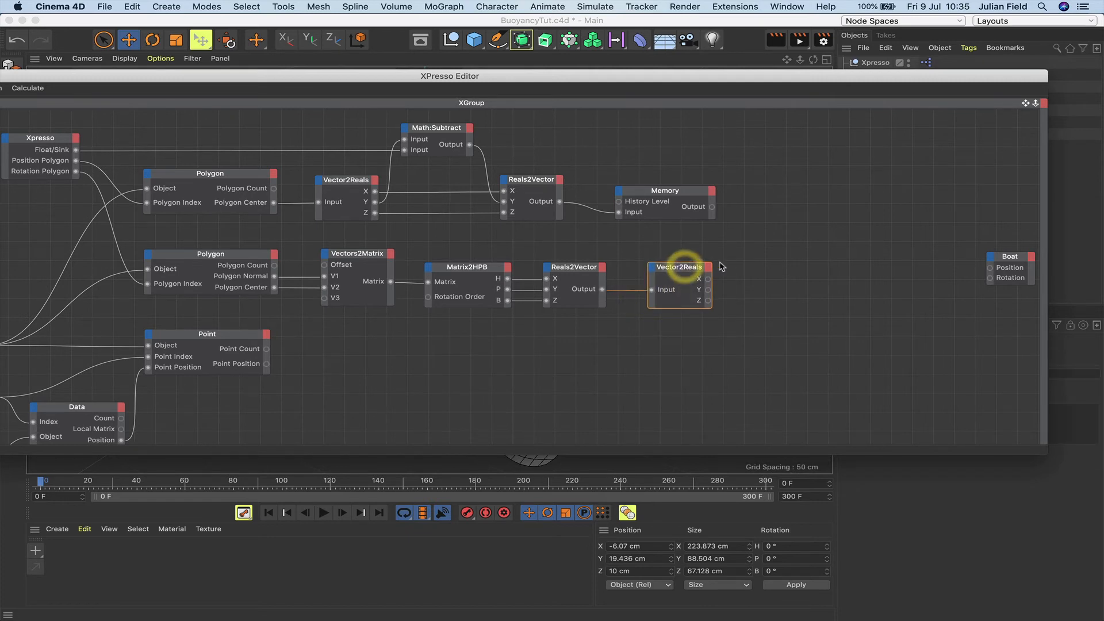
- Add a Math node between the new Vector2Reals node and the Boat node, with its function set to Multiply
right_click(809, 263)
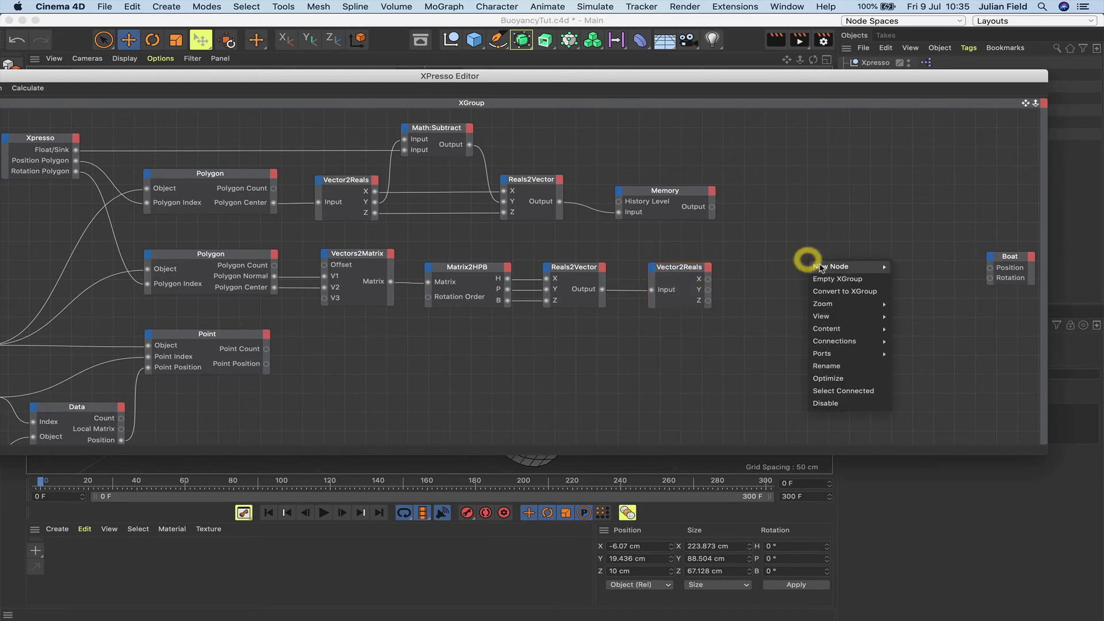
mouse_move(839, 266)
mouse_move(920, 265)
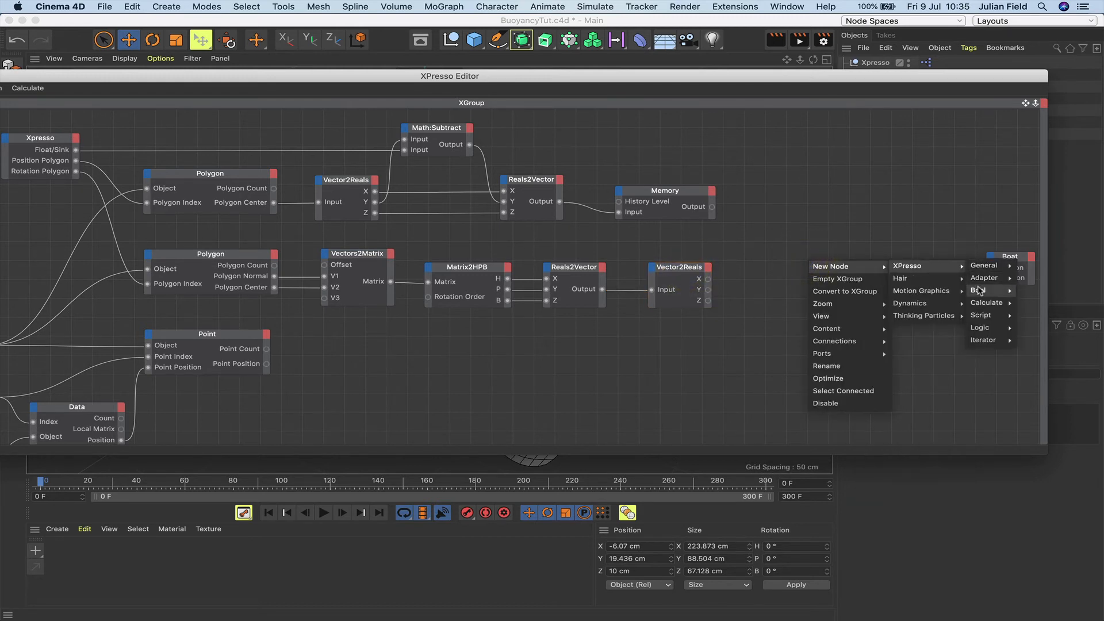
mouse_move(986, 302)
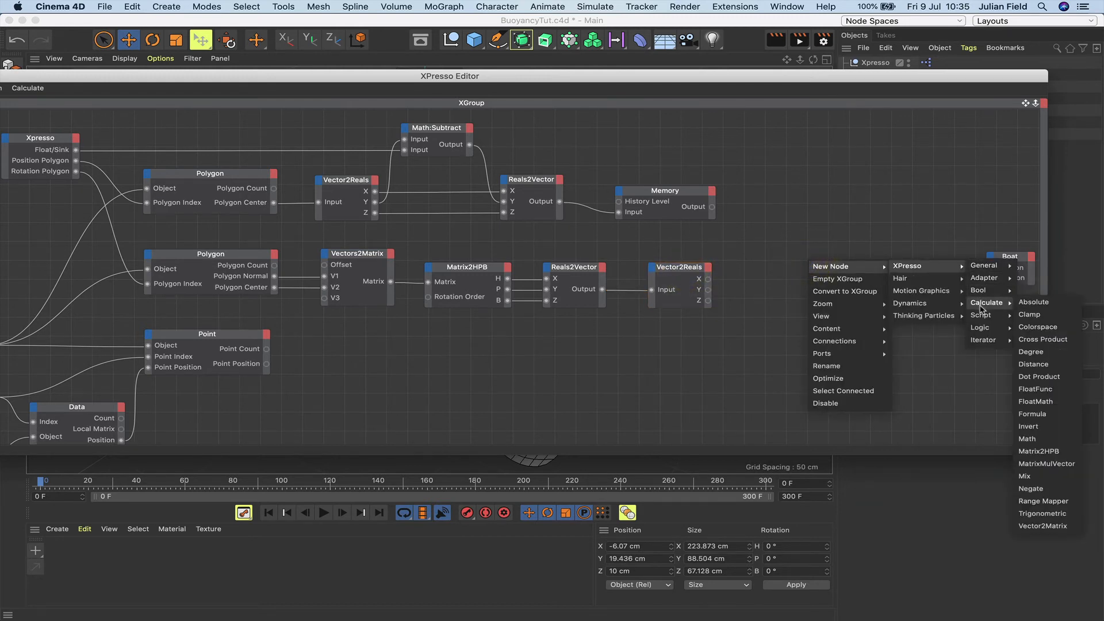
left_click(1027, 440)
left_click_drag(805, 252, 780, 242)
left_click(780, 241)
left_click_drag(917, 77, 741, 70)
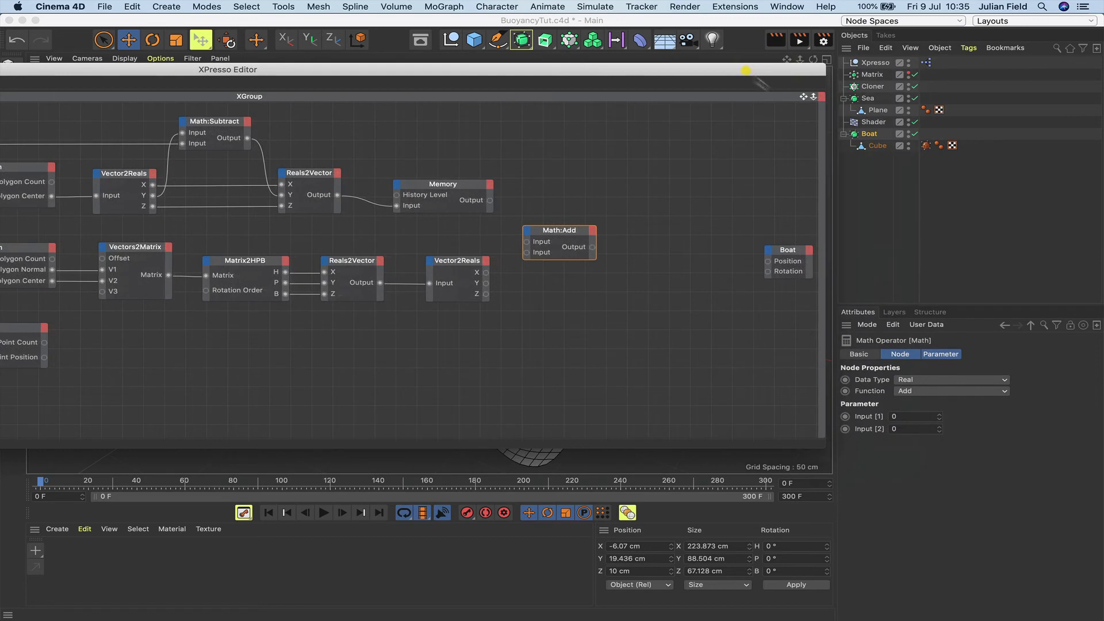
left_click(946, 391)
left_click(937, 427)
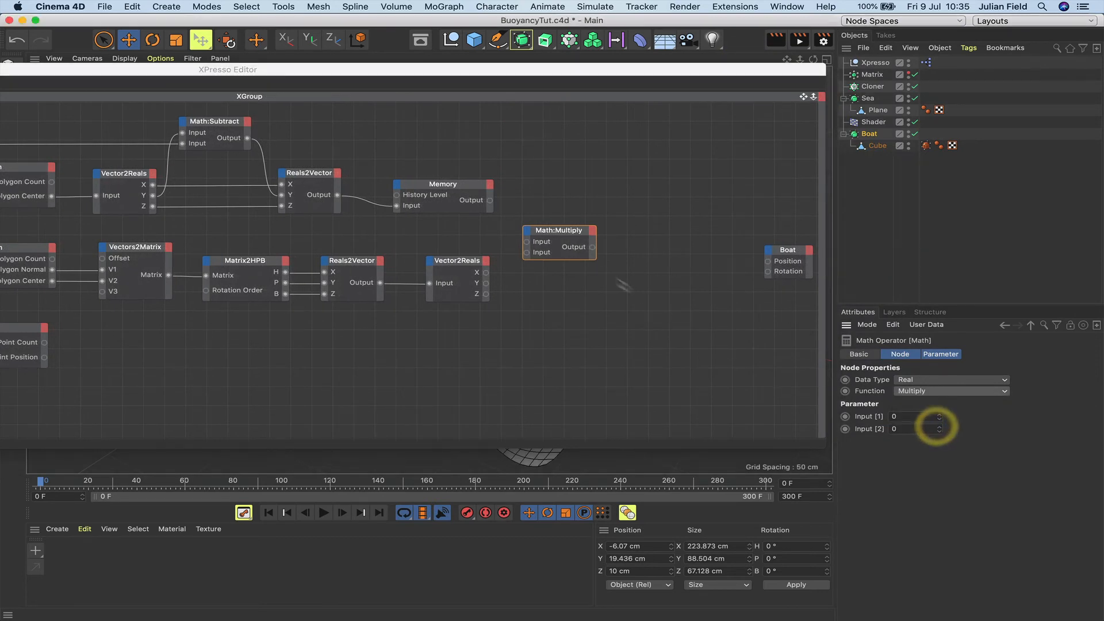
- Duplicate the Math:Multiply node twice and connect the new Vector2Reals node's X, Y and Z outputs to the three nodes' first inputs
left_click_drag(563, 234, 566, 351, "ctrl")
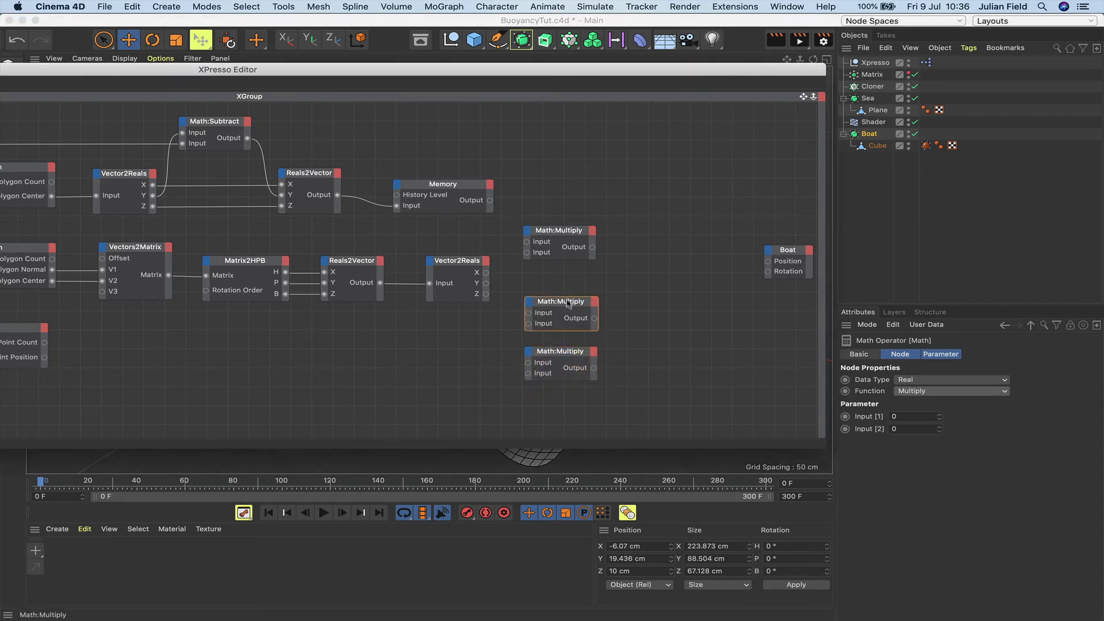
left_click_drag(567, 303, 566, 290)
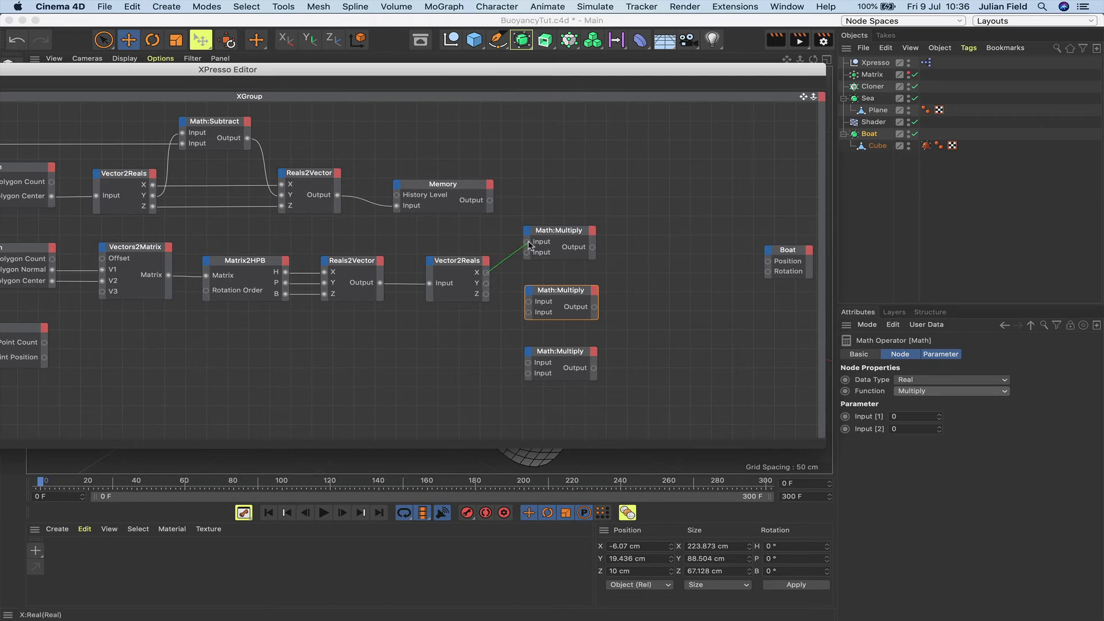
left_click_drag(527, 246, 528, 242)
left_click_drag(528, 303, 528, 362)
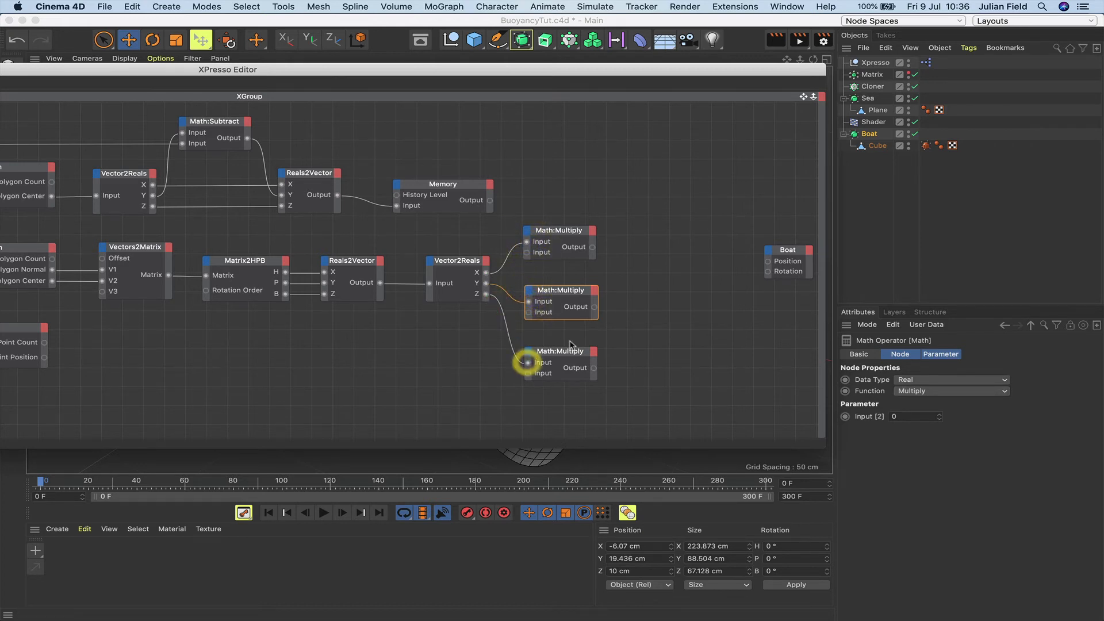
- Add a Reals2Vector node after the Math:Multiply nodes and connect their three outputs to its X, Y and Z inputs
right_click(634, 267)
mouse_move(655, 269)
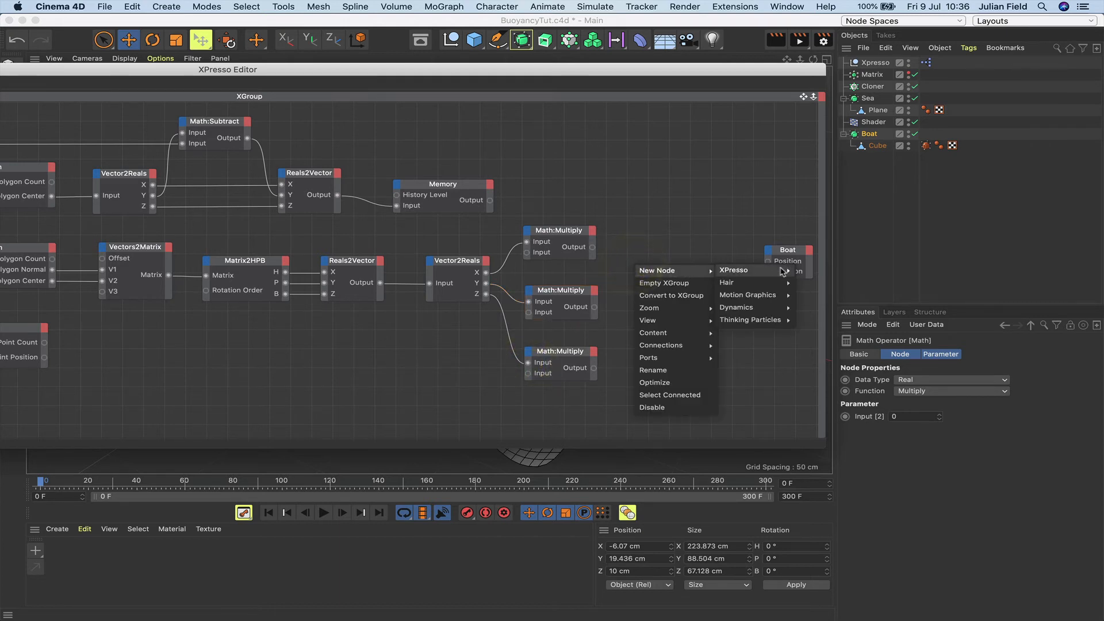
mouse_move(793, 270)
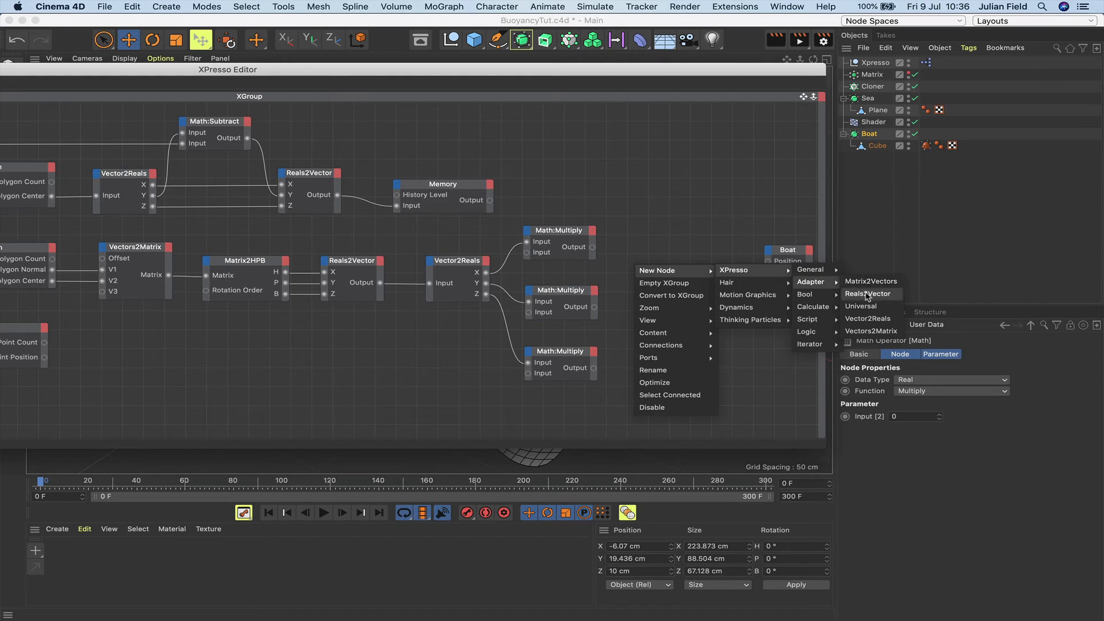
left_click(868, 293)
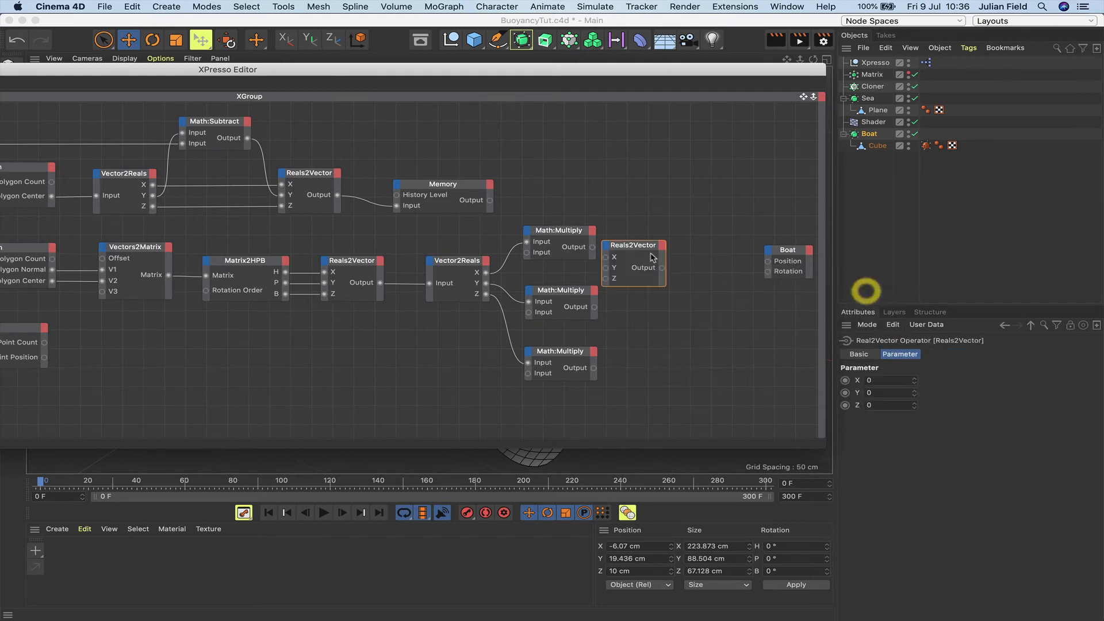
left_click_drag(643, 247, 636, 285)
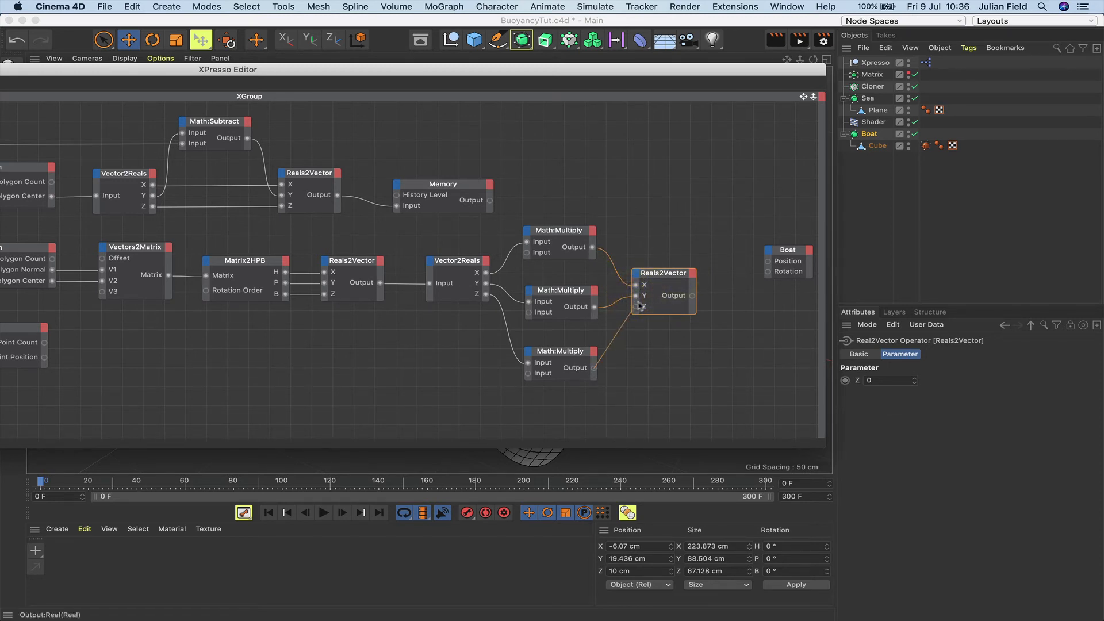
left_click_drag(636, 307, 636, 306)
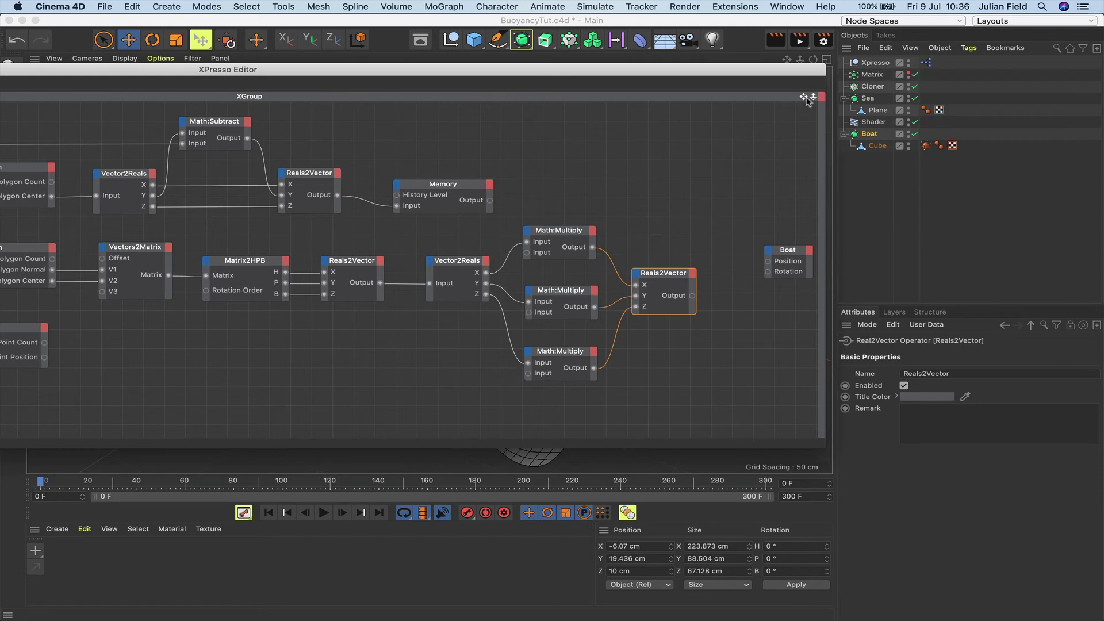
- Move the Xpresso node above the Memory node, closer to the Math:Multiply nodes
left_click_drag(803, 97, 1004, 129)
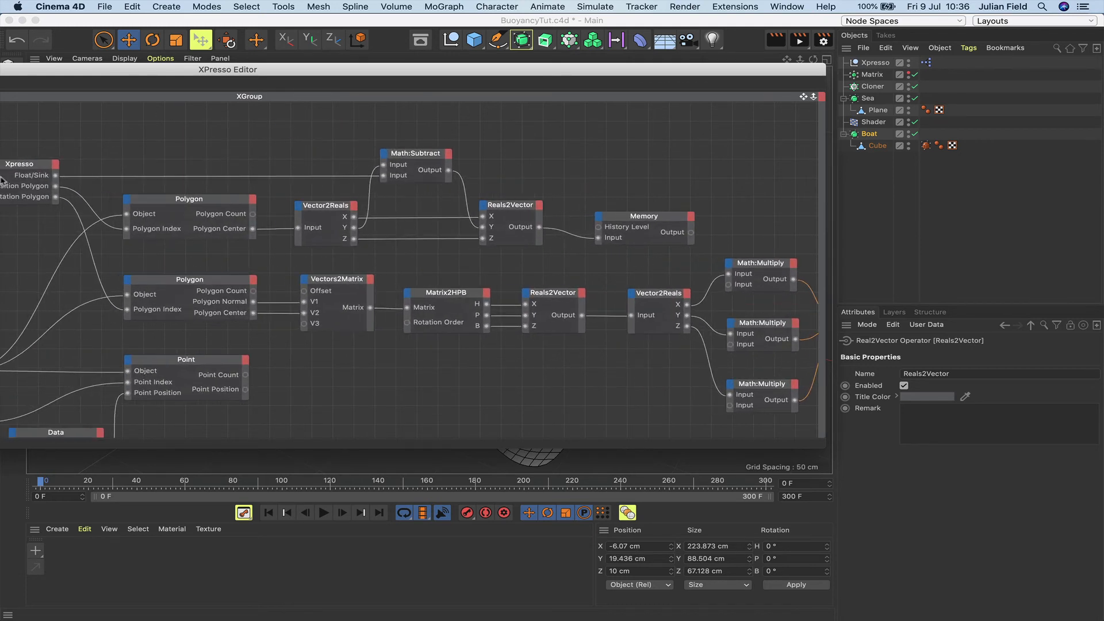
left_click_drag(17, 166, 558, 133)
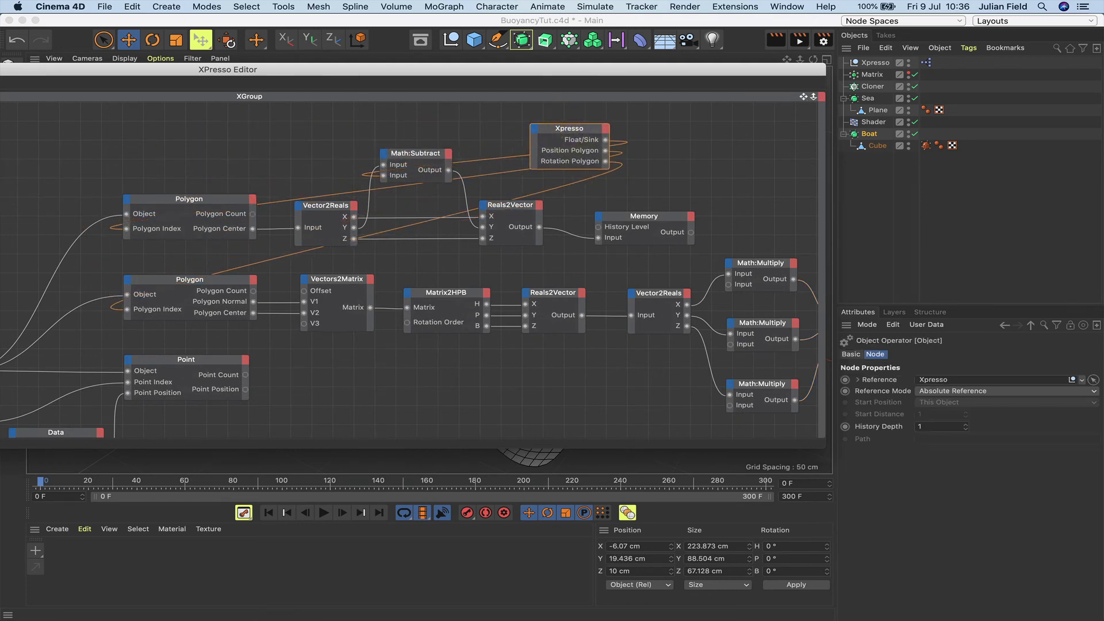
left_click_drag(803, 97, 558, 90)
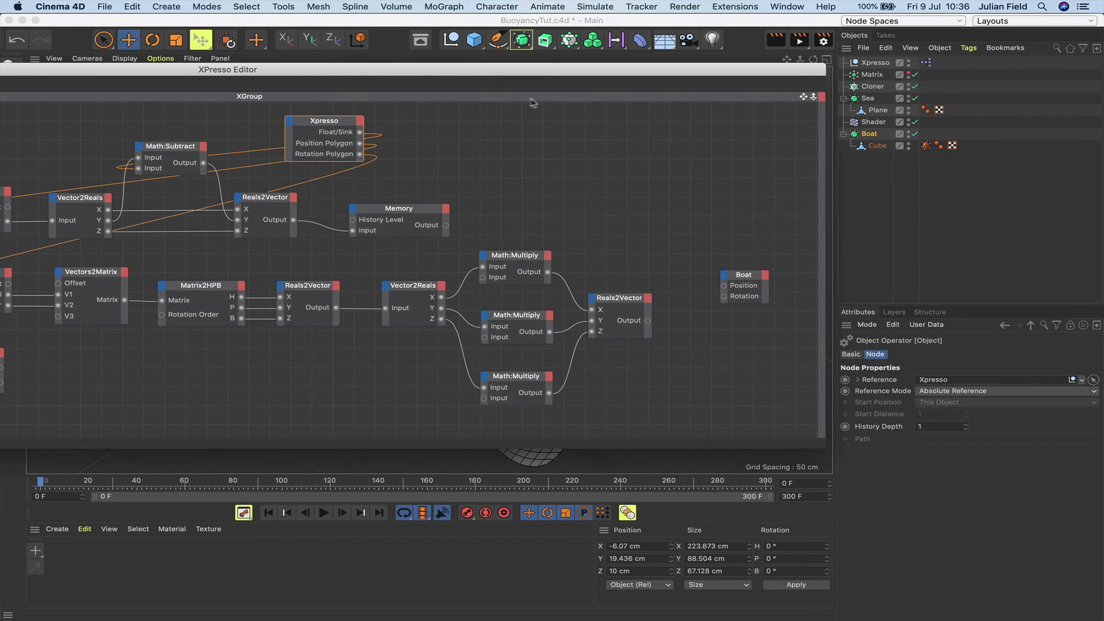
- Add Roll, Pitch and Yaw output ports to the Xpresso node and expand the node so all its ports fit
left_click(361, 123)
mouse_move(382, 143)
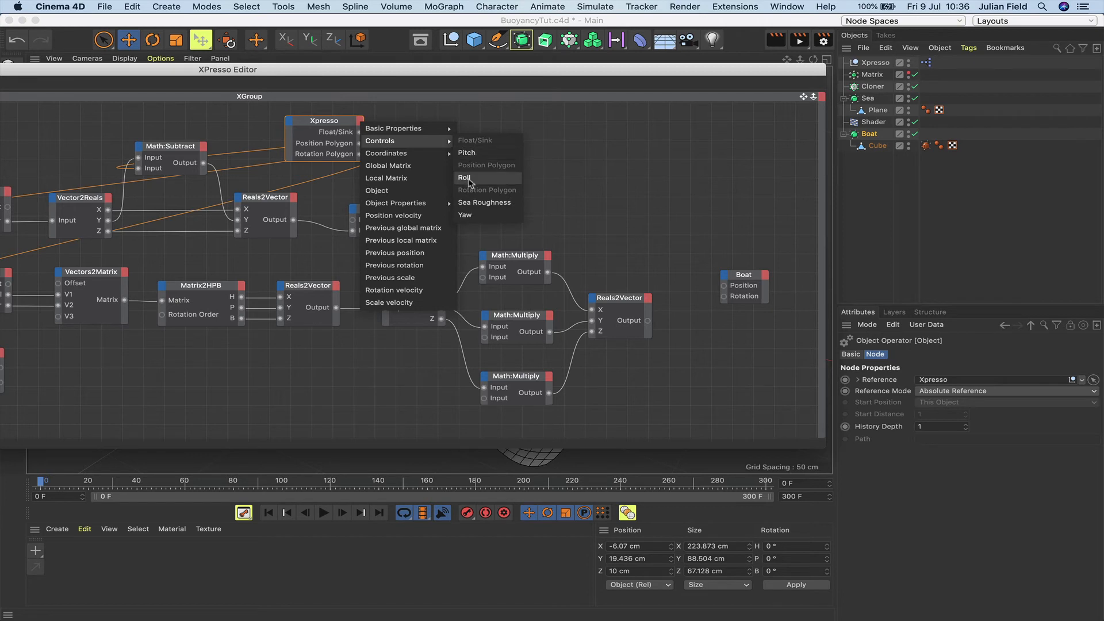
left_click(464, 178)
left_click(360, 122)
mouse_move(384, 146)
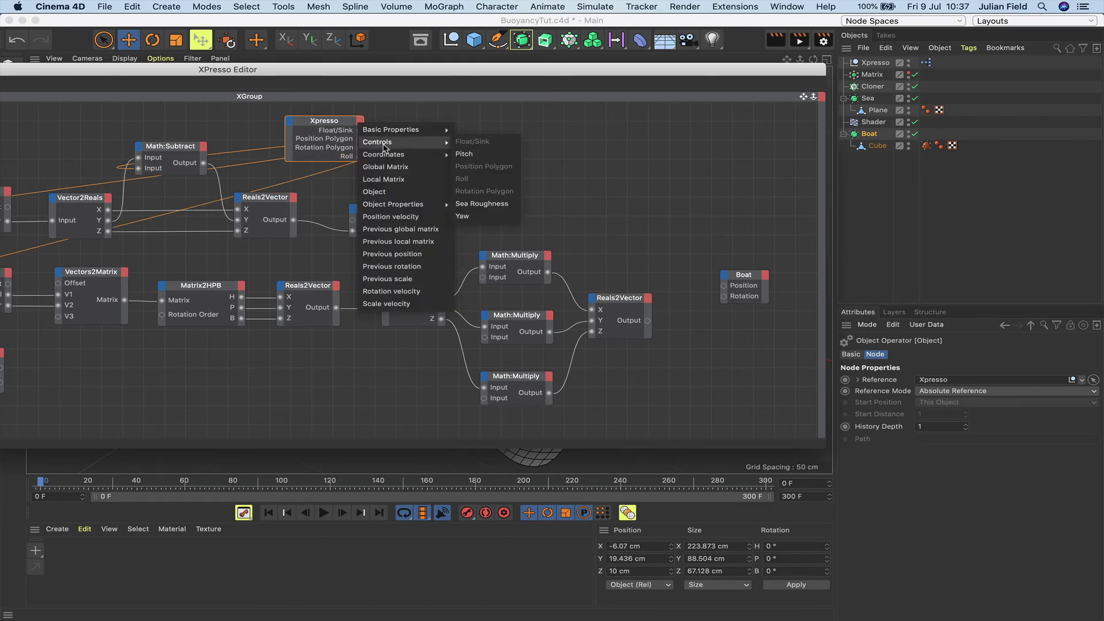
left_click(464, 154)
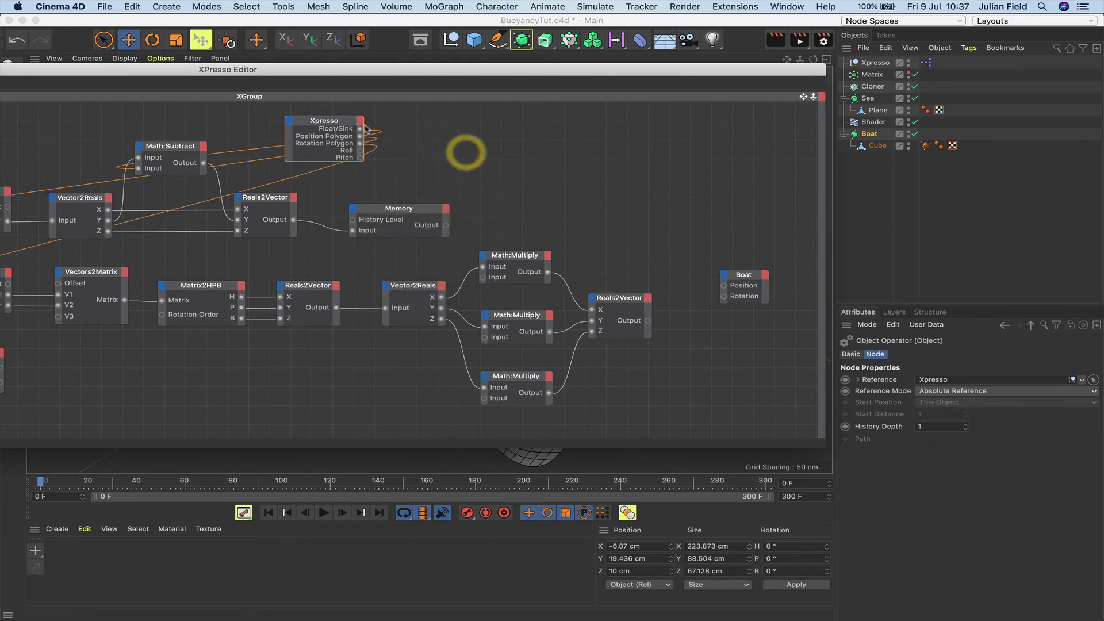
left_click(360, 122)
mouse_move(395, 142)
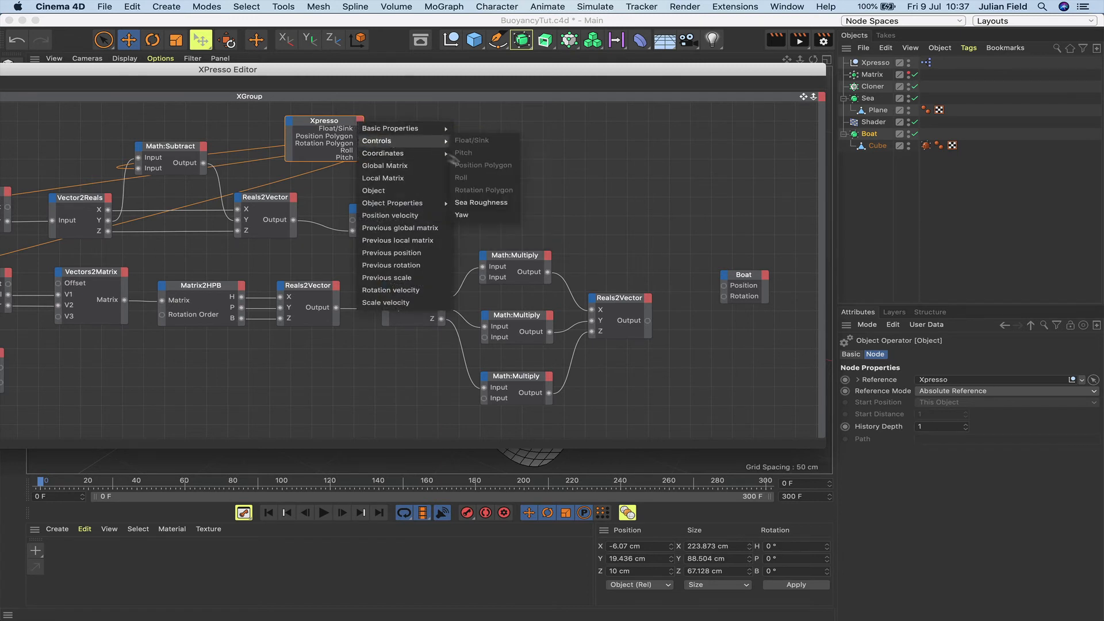
left_click(461, 215)
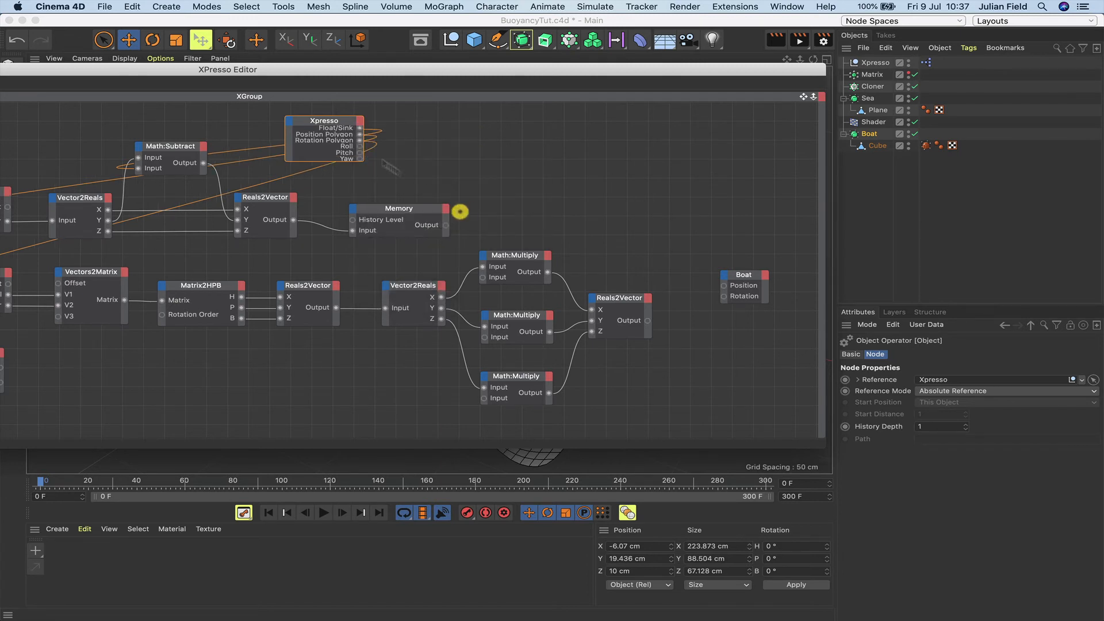
double_click(344, 121)
left_click_drag(347, 120, 375, 118)
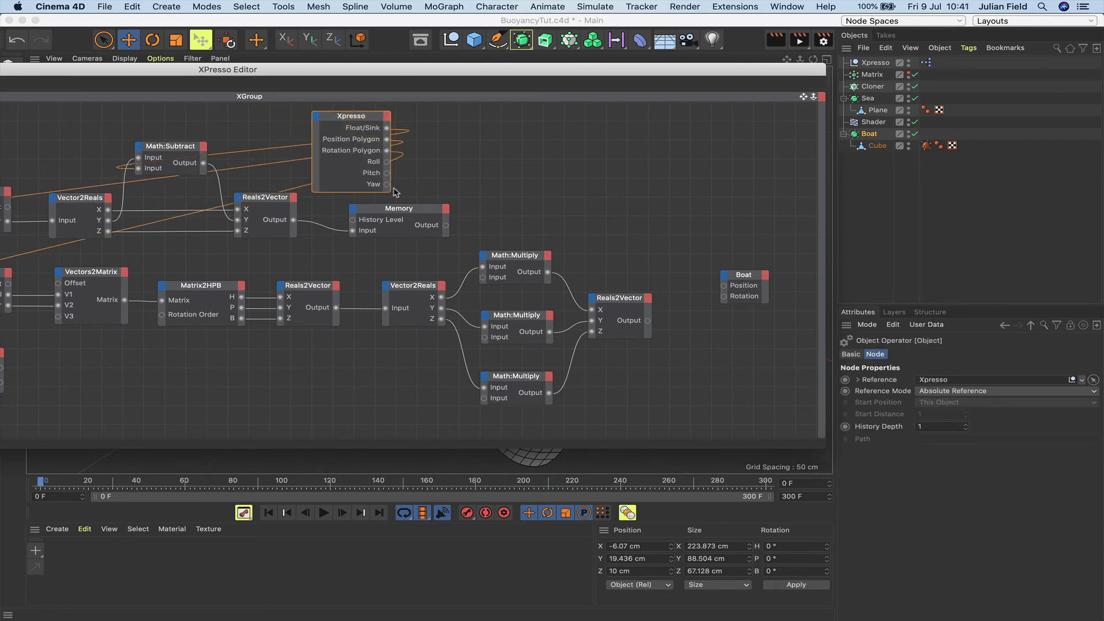
- Connect the Xpresso node's Yaw, Roll and Pitch outputs to the second inputs of the upper, middle and lower Math:Multiply nodes respectively
left_click_drag(438, 232, 483, 279)
left_click_drag(439, 277, 484, 338)
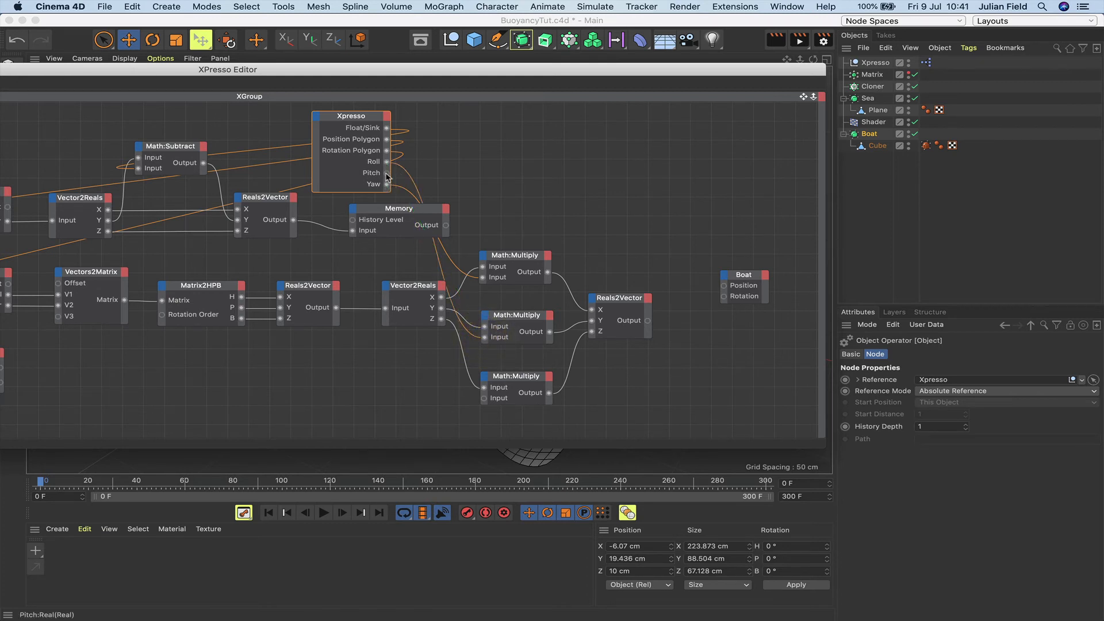
left_click_drag(434, 272, 484, 398)
- Move the Xpresso node to the left of the Polygon nodes and add a Sea Roughness output as its topmost port
left_click_drag(803, 96, 803, 100)
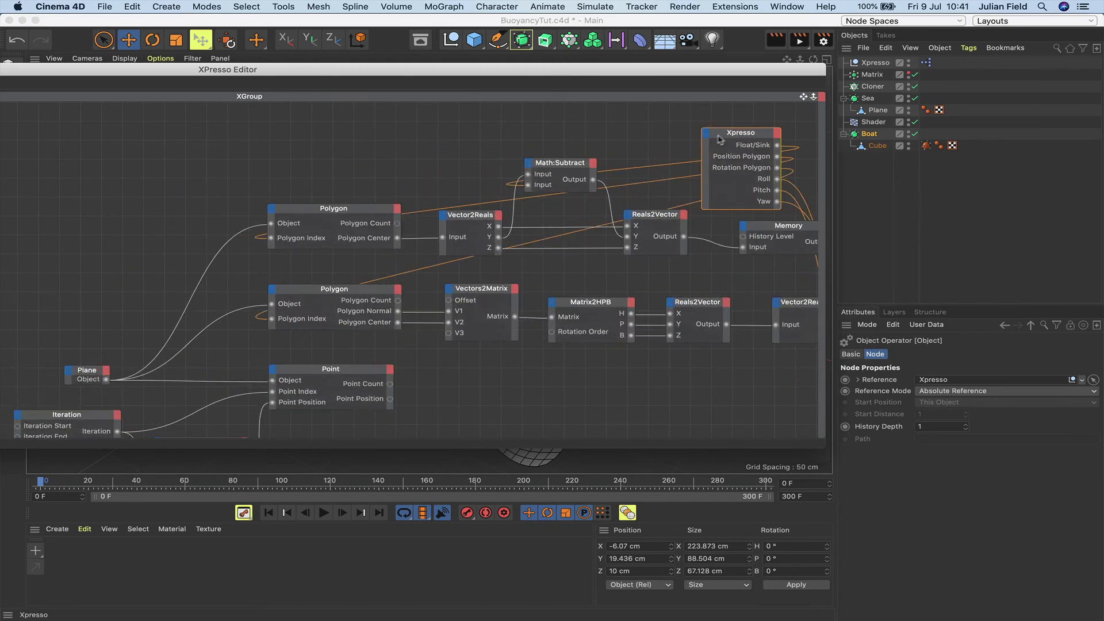
left_click_drag(720, 139, 133, 149)
left_click(177, 147)
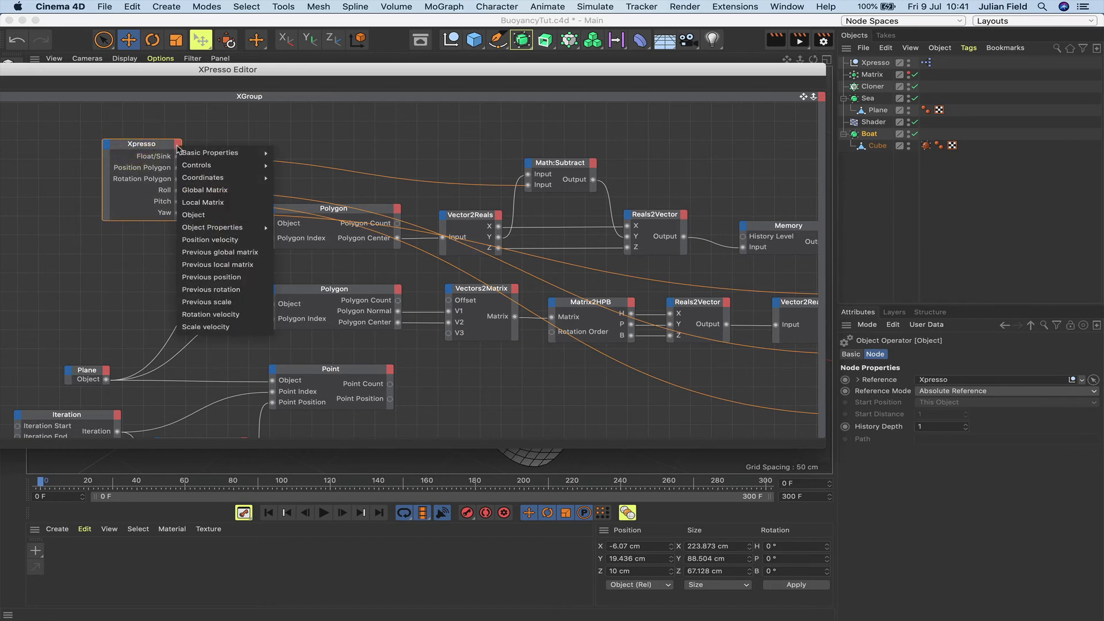
mouse_move(197, 166)
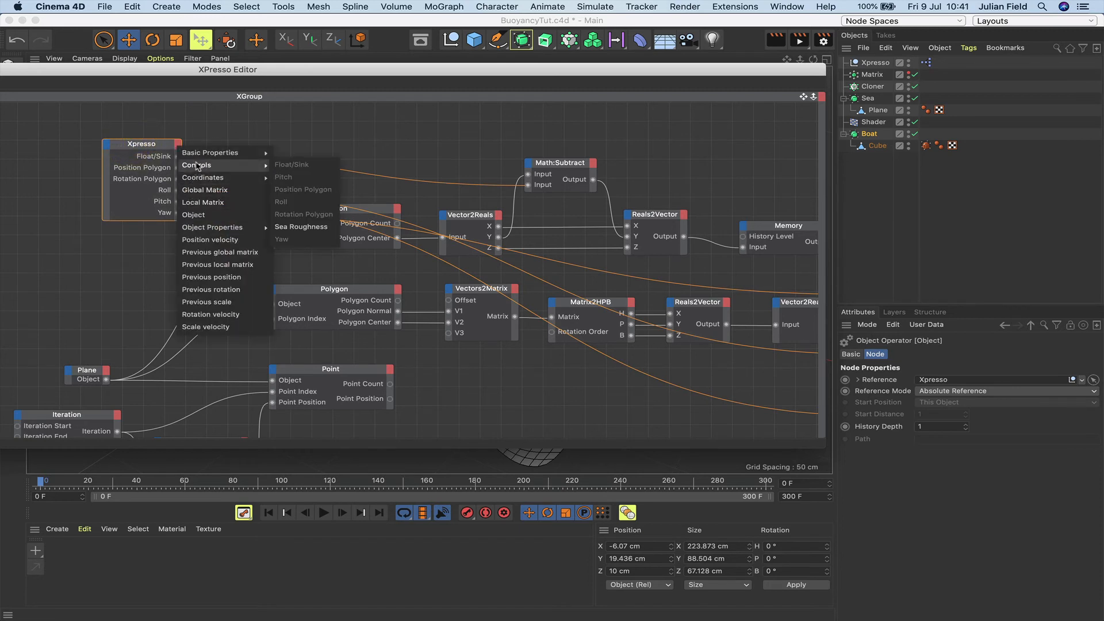
left_click(296, 226)
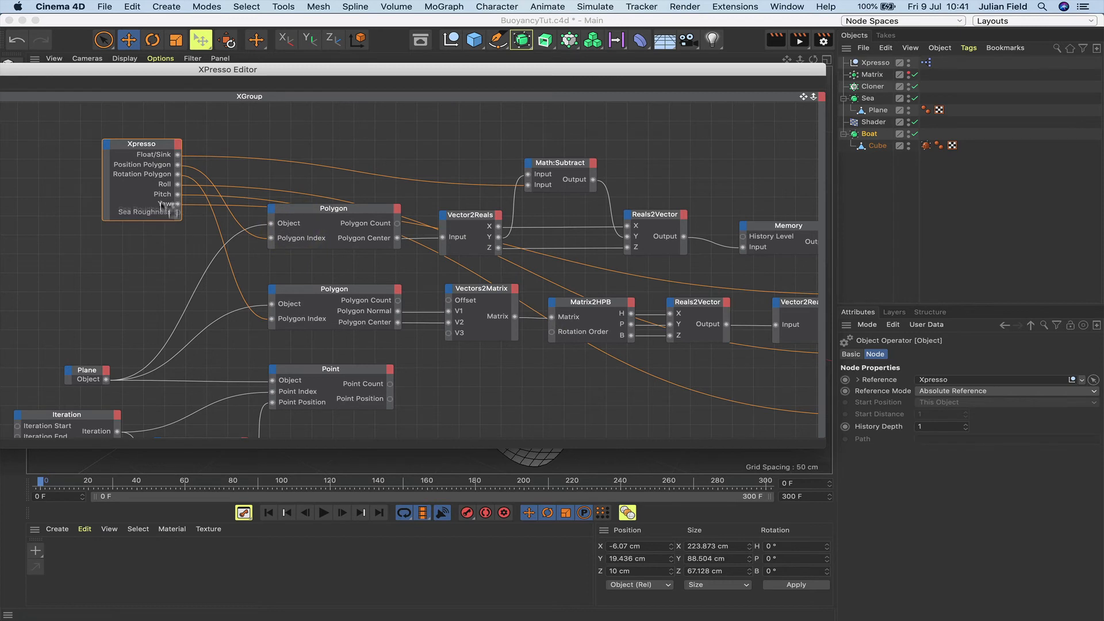
left_click_drag(164, 207, 163, 148)
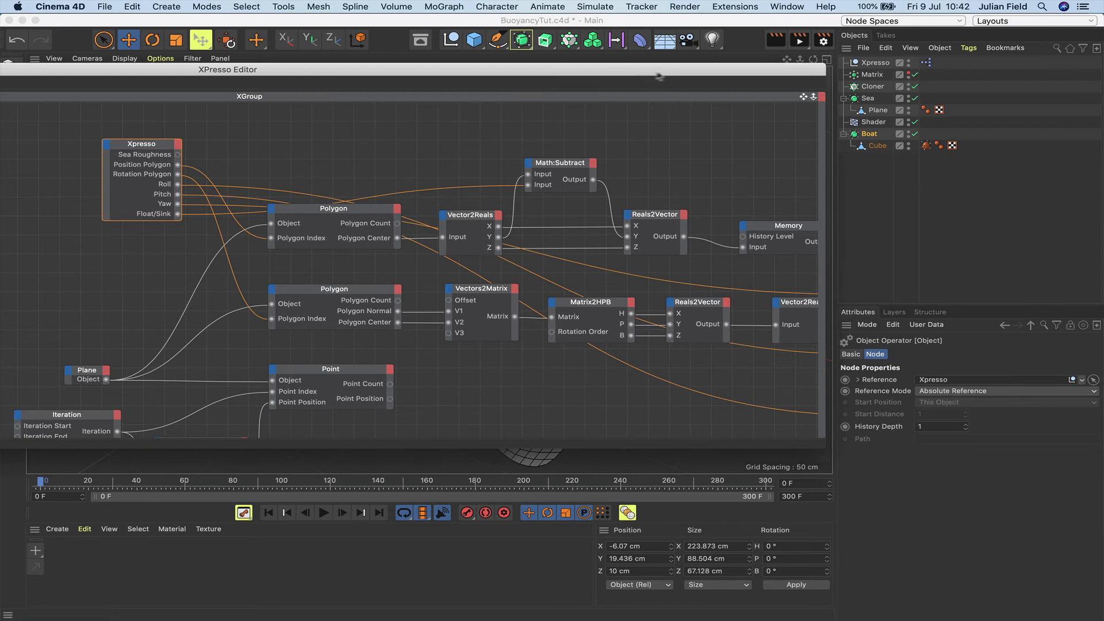
- Add the Shader effector's Noise shader to the XPresso graph as a node beside the Xpresso node
left_click_drag(659, 77, 558, 71)
left_click(873, 122)
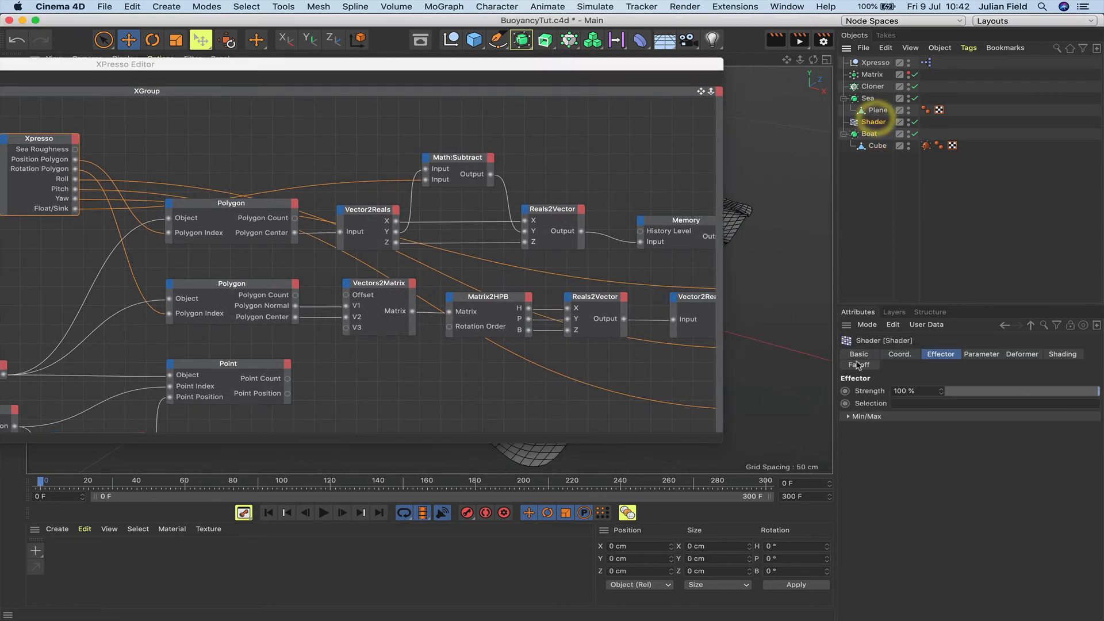
left_click(1059, 355)
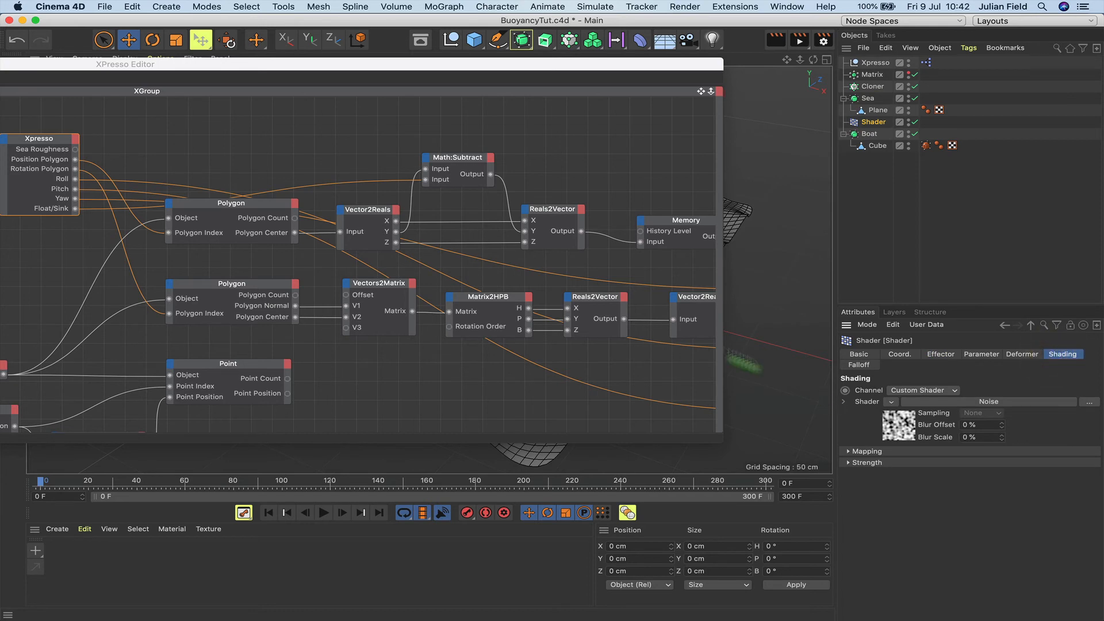
left_click_drag(221, 151, 221, 148)
- Add a Contrast input to the Noise node and connect the Xpresso node's Sea Roughness output to it
left_click(199, 139)
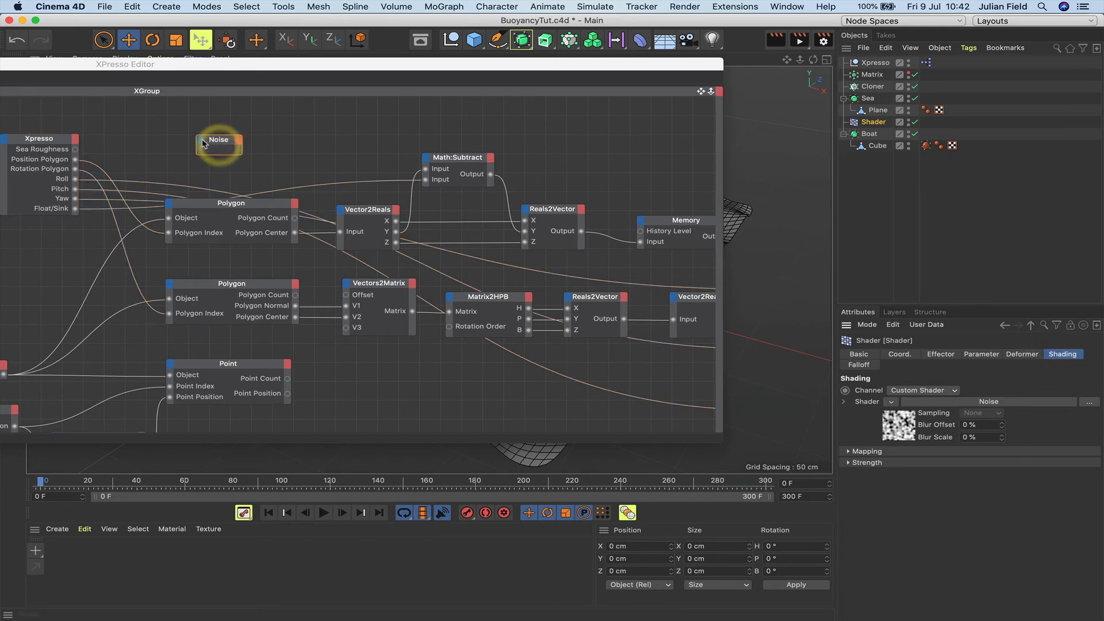
mouse_move(208, 158)
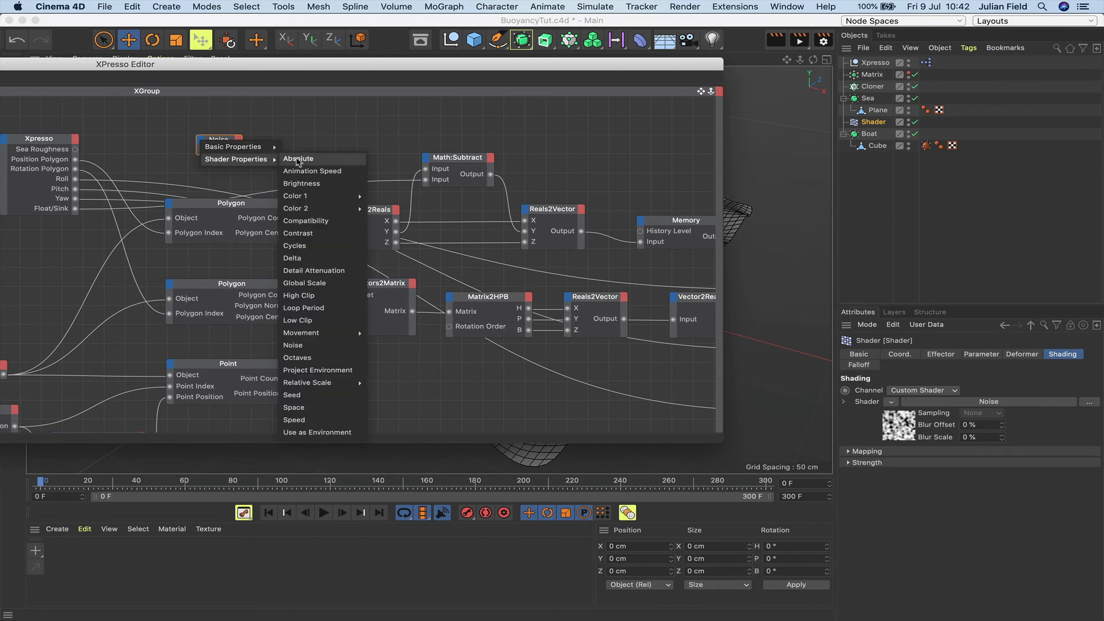
left_click(303, 237)
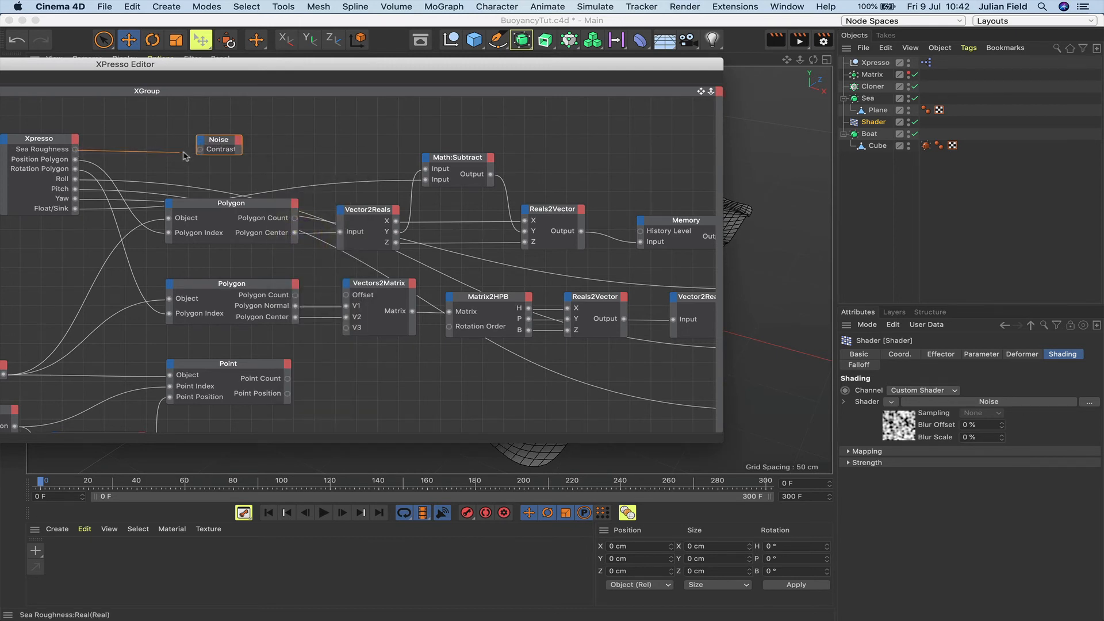
left_click_drag(200, 152, 196, 143)
left_click(211, 144)
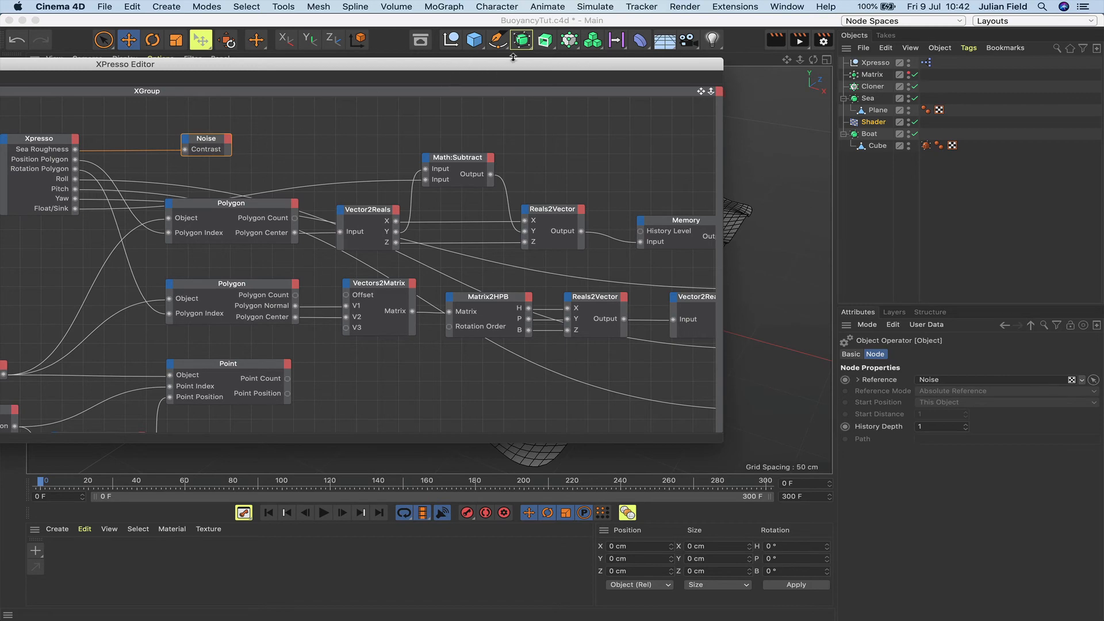
- Connect the final Reals2Vector output to the Boat node's Rotation and the Memory output to its Position
left_click_drag(513, 69, 555, 120)
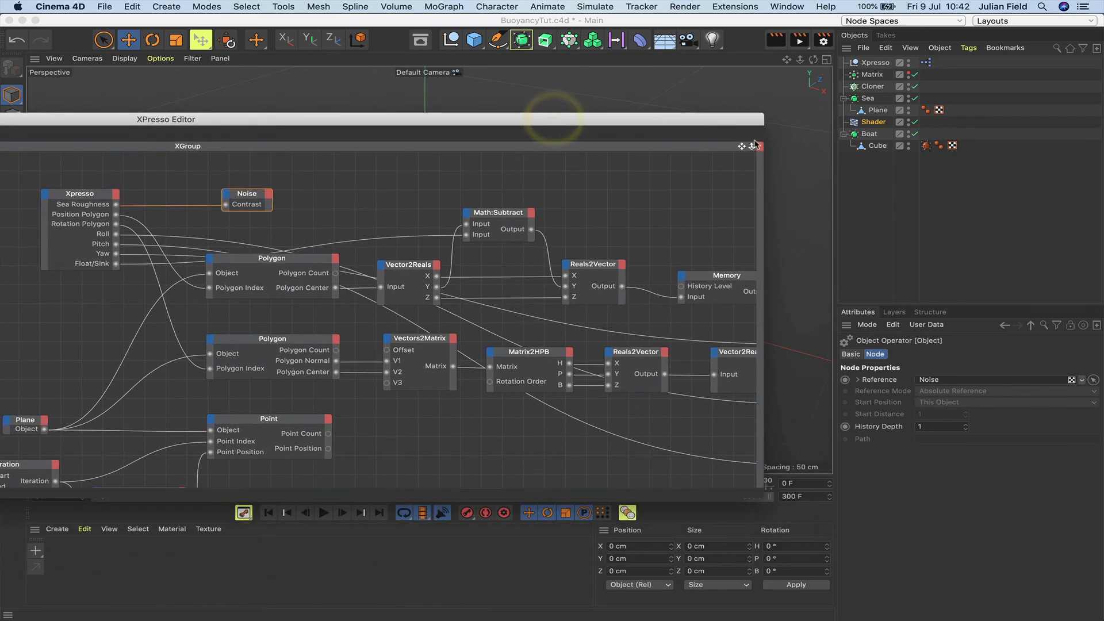
left_click_drag(741, 146, 354, 110)
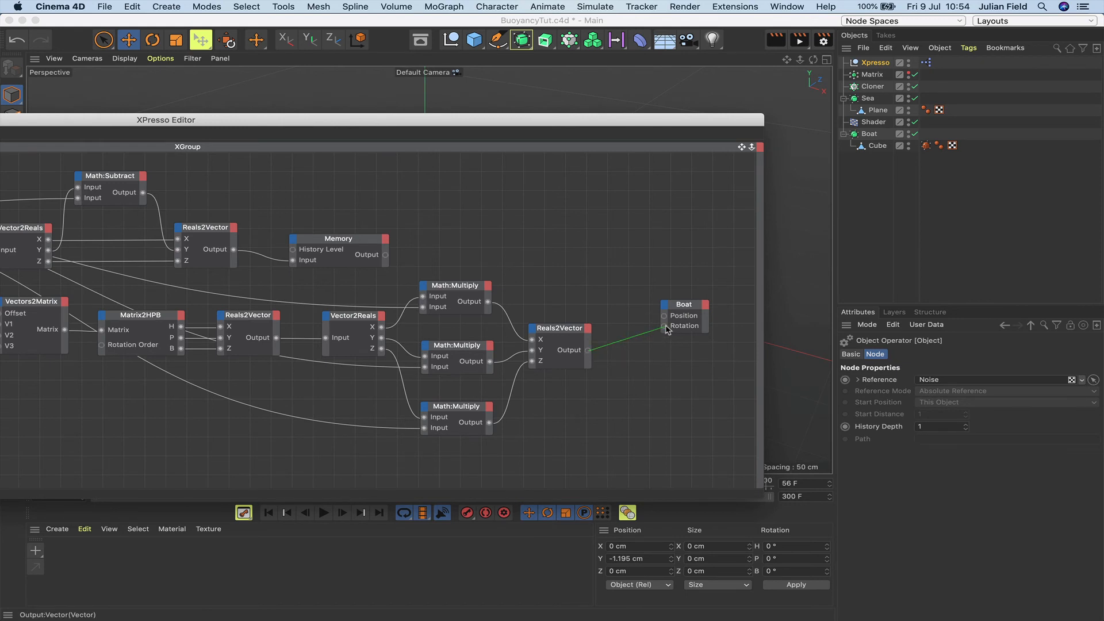
left_click_drag(666, 329, 665, 326)
left_click_drag(386, 254, 664, 316)
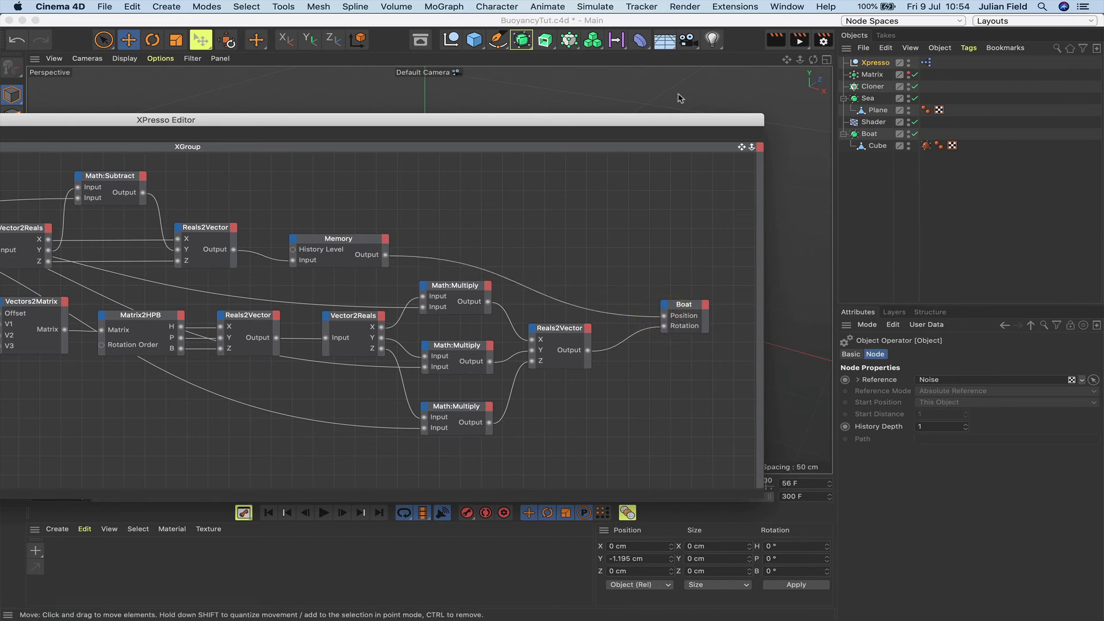
- Move the XPresso Editor clear of the viewport and play the animation from frame 0 to check the boat's motion
left_click_drag(678, 118, 352, 541)
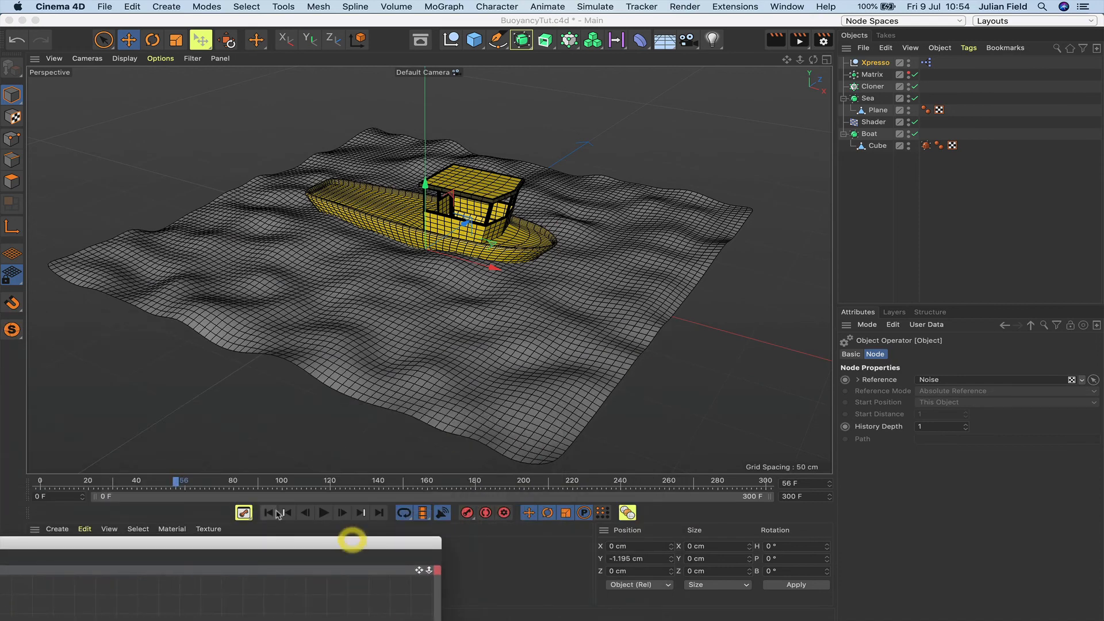
left_click(268, 512)
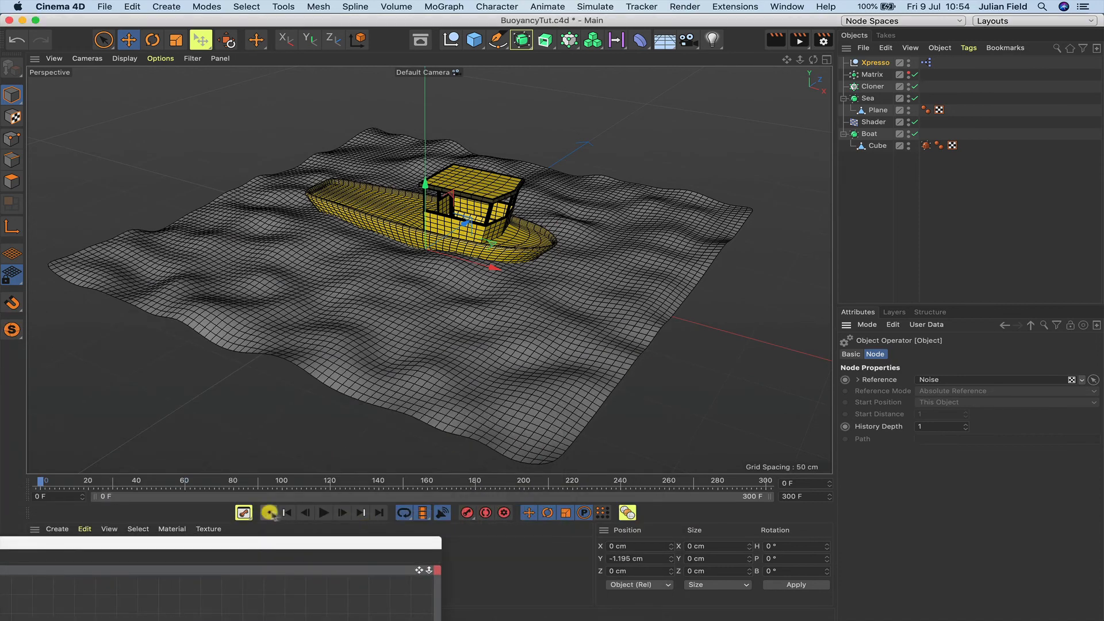
left_click(325, 517)
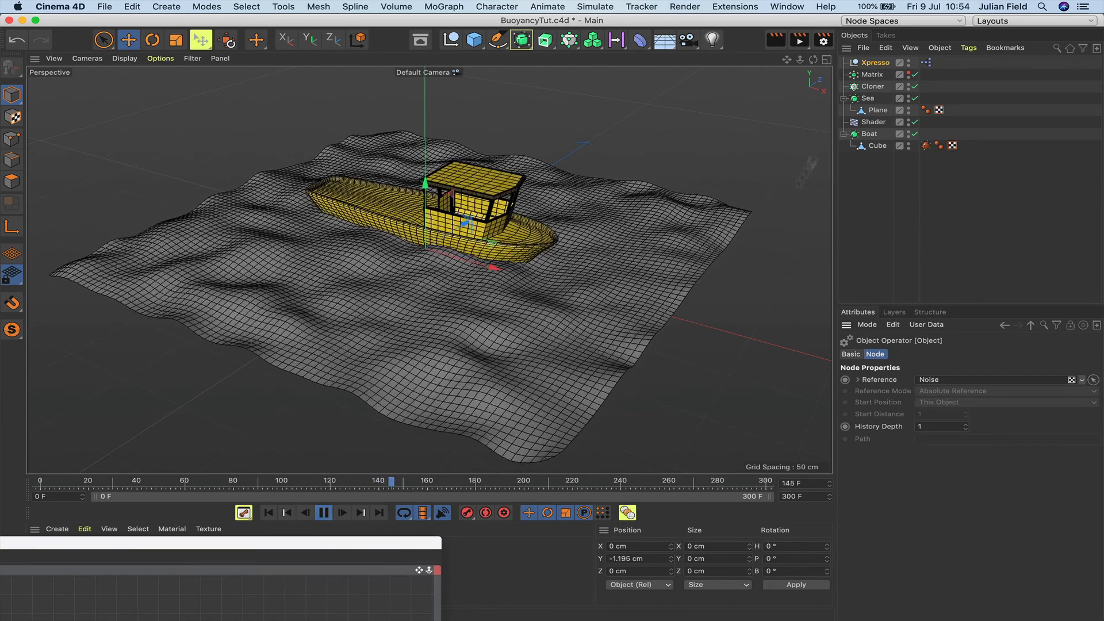
- Set the Roll control of the Xpresso null to 0.2
left_click(882, 65)
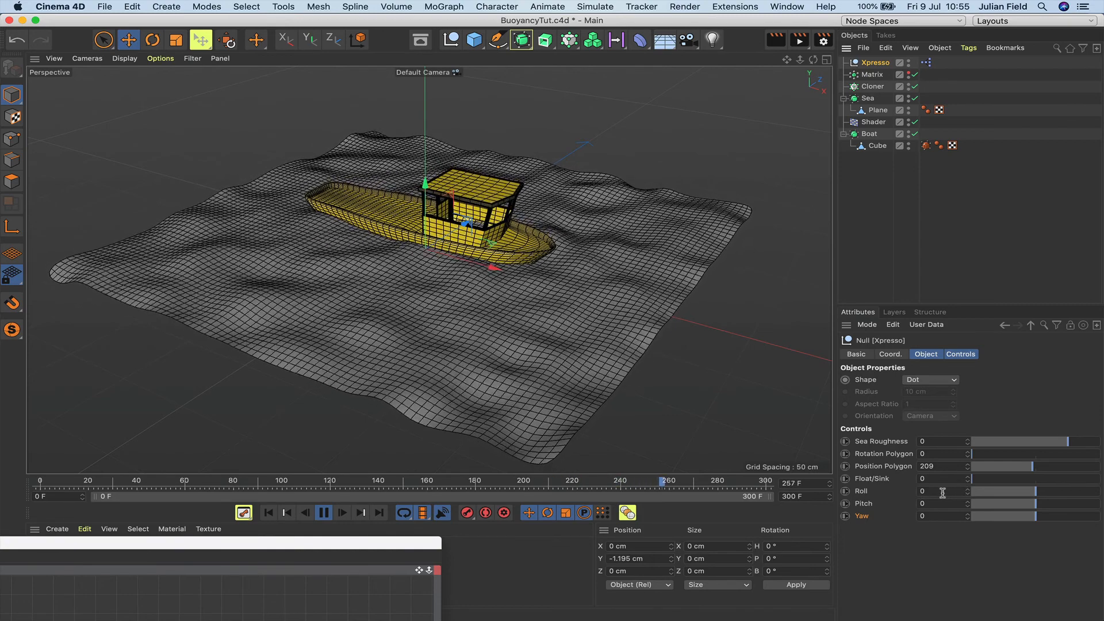
left_click(940, 493)
type(".")
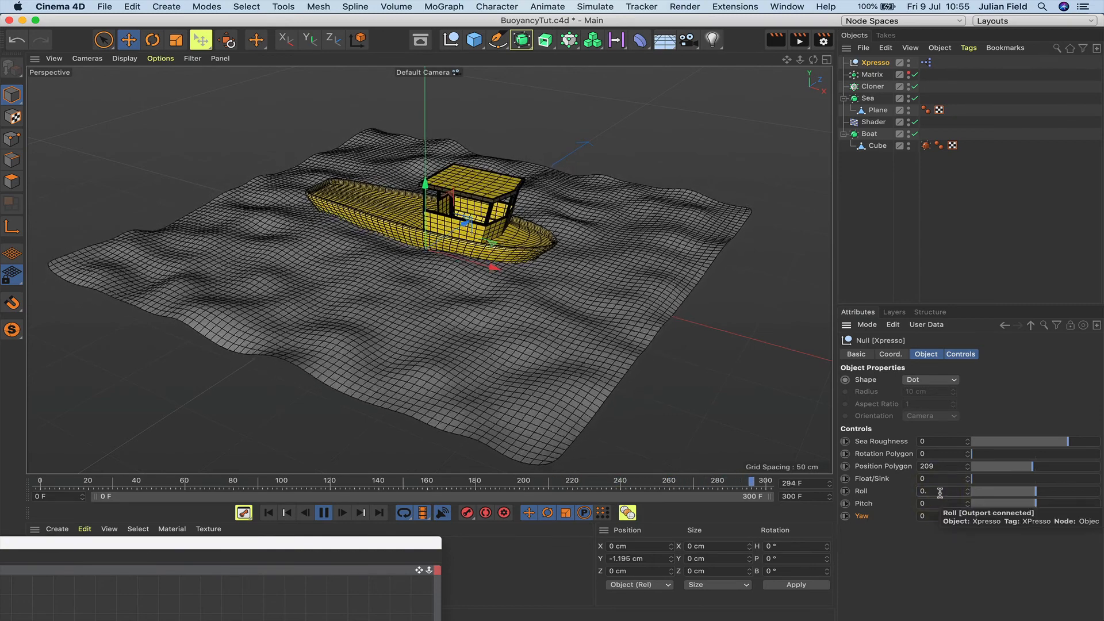
type("2")
key("Return")
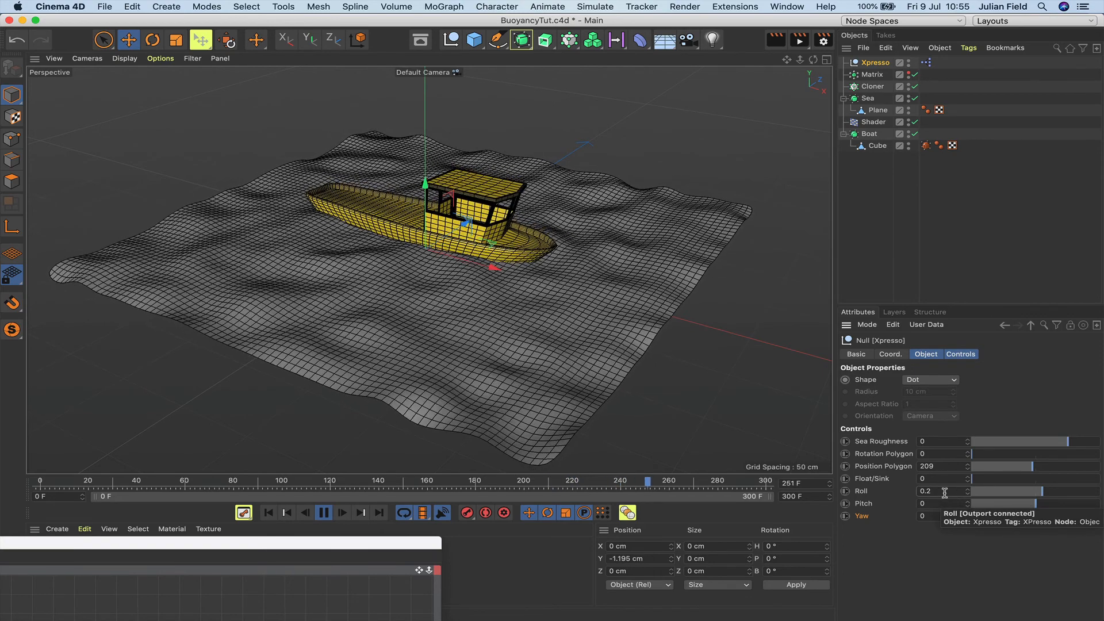
- Raise the Roll control to 1.7 to test exaggerated rolling, and pause the playback
left_click(944, 493)
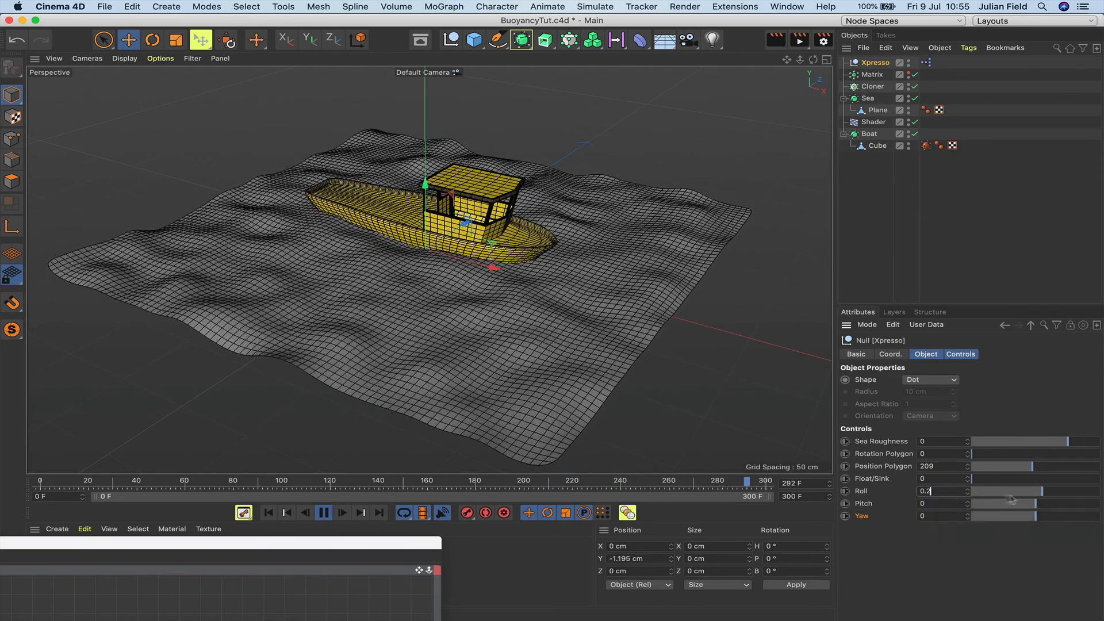
left_click_drag(1038, 493, 1092, 493)
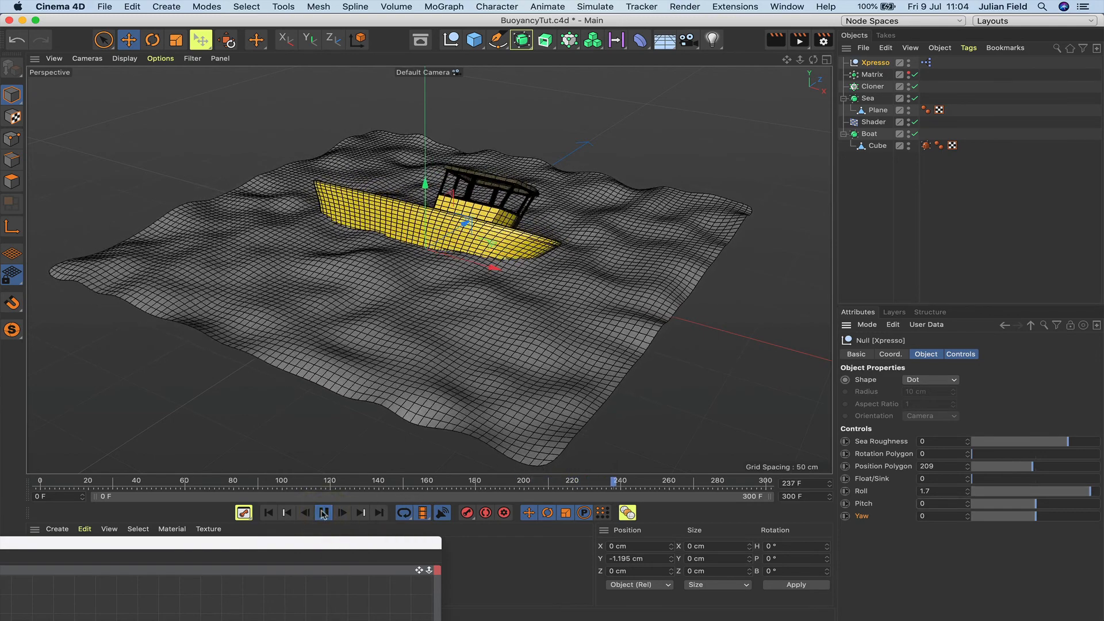
left_click(323, 513)
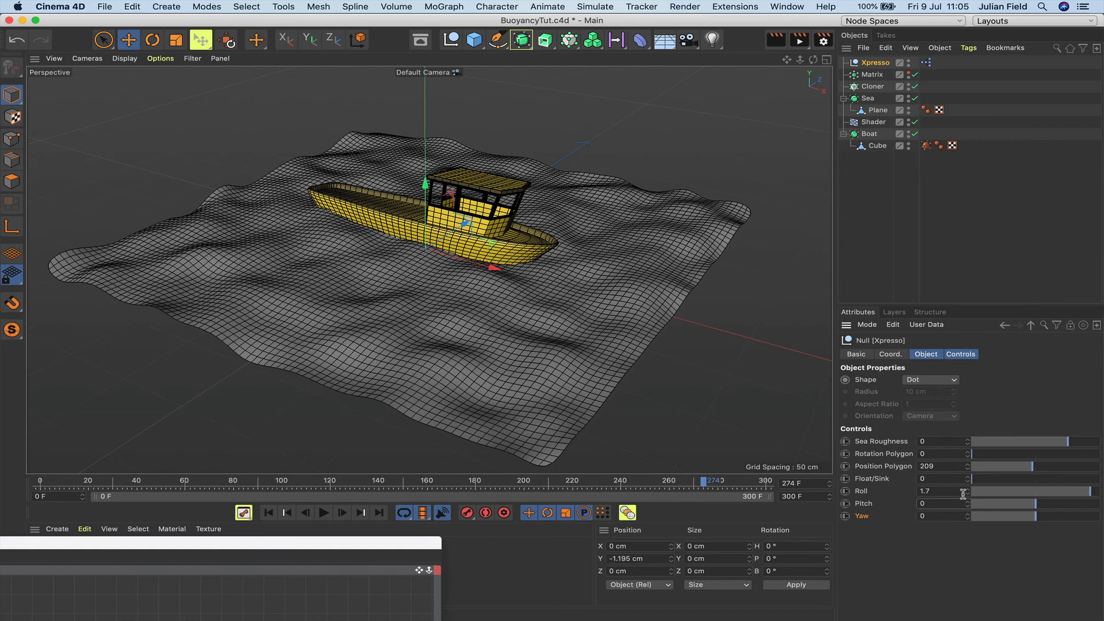
- Return the Roll control to 0.2
double_click(943, 492)
type("0.2")
key("Return")
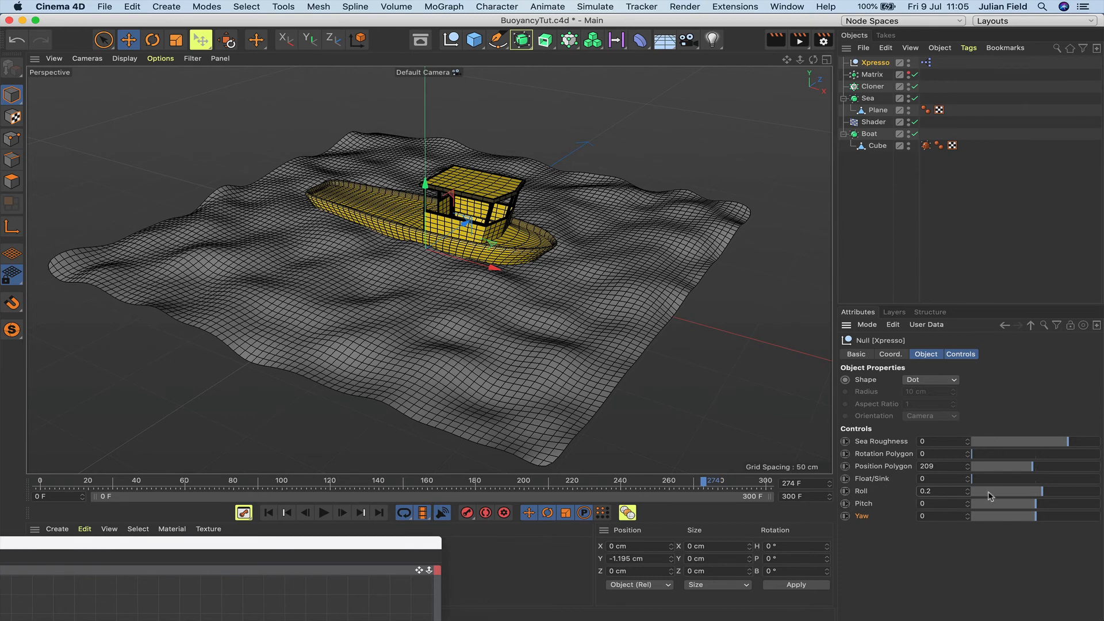
- Set the Xpresso null's Pitch to 0.93, Float/Sink to 51 and Yaw to -1.4, and play the animation to test them
left_click_drag(1035, 505, 1067, 505)
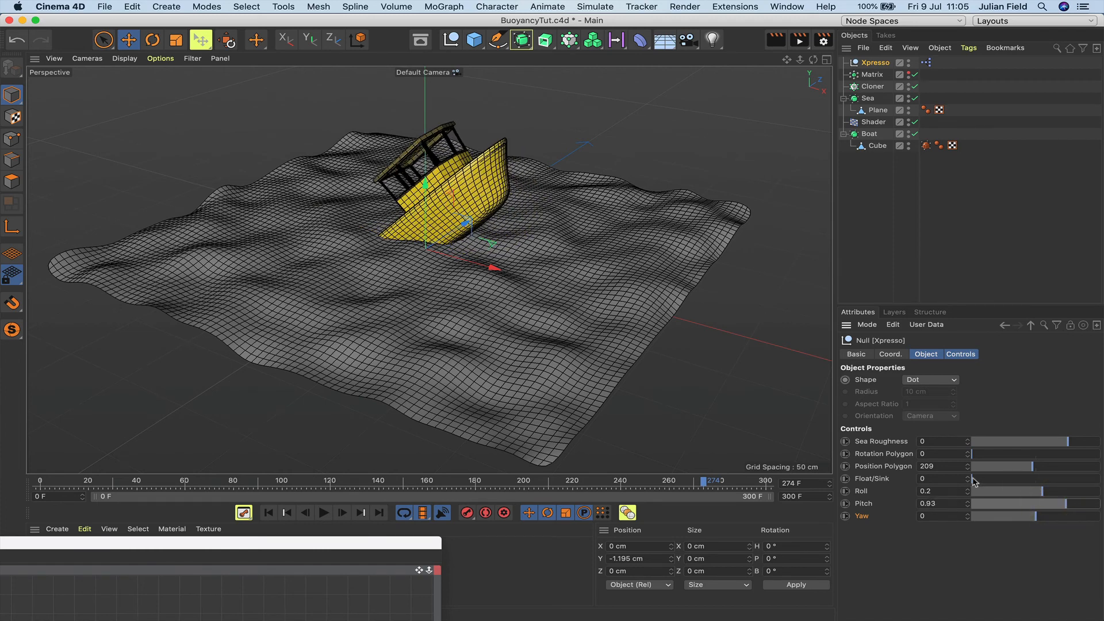
left_click_drag(973, 482, 1028, 473)
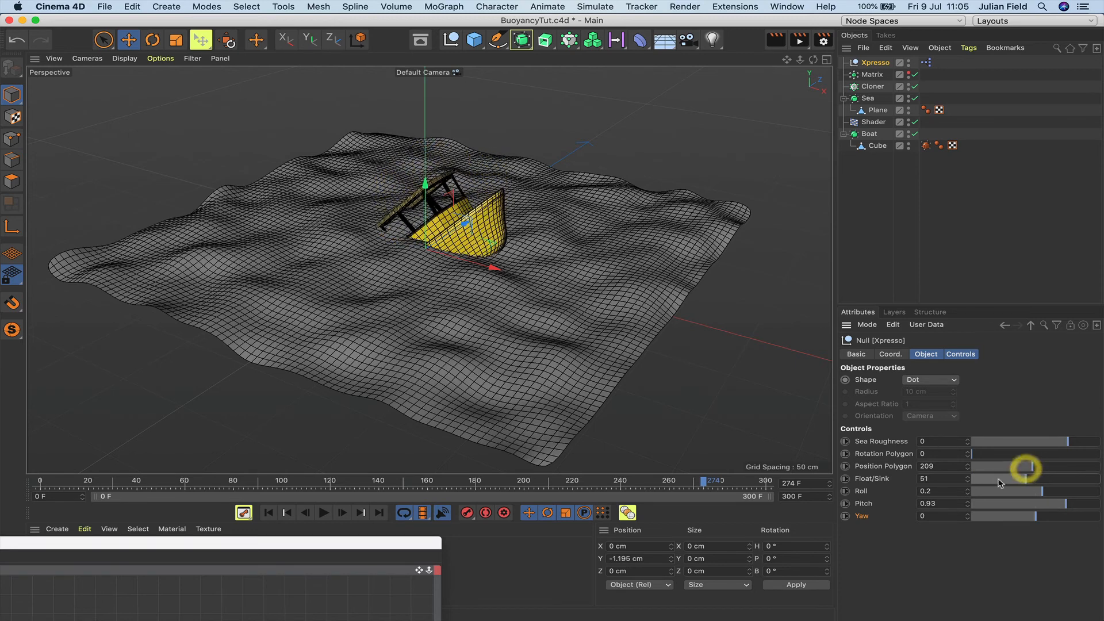
left_click_drag(1034, 521, 992, 530)
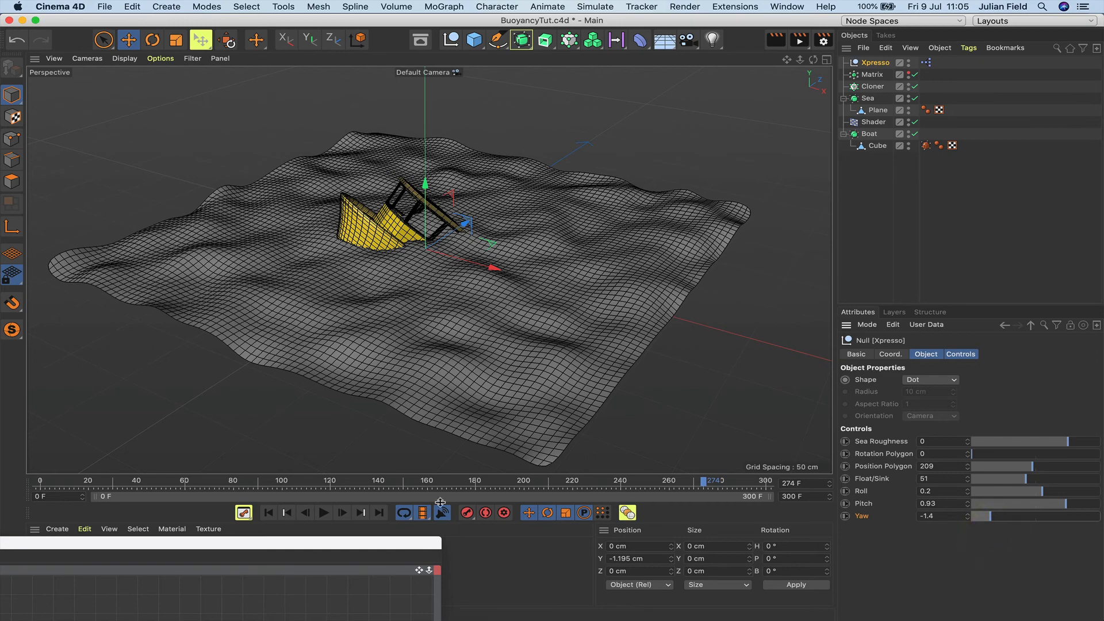
left_click(324, 513)
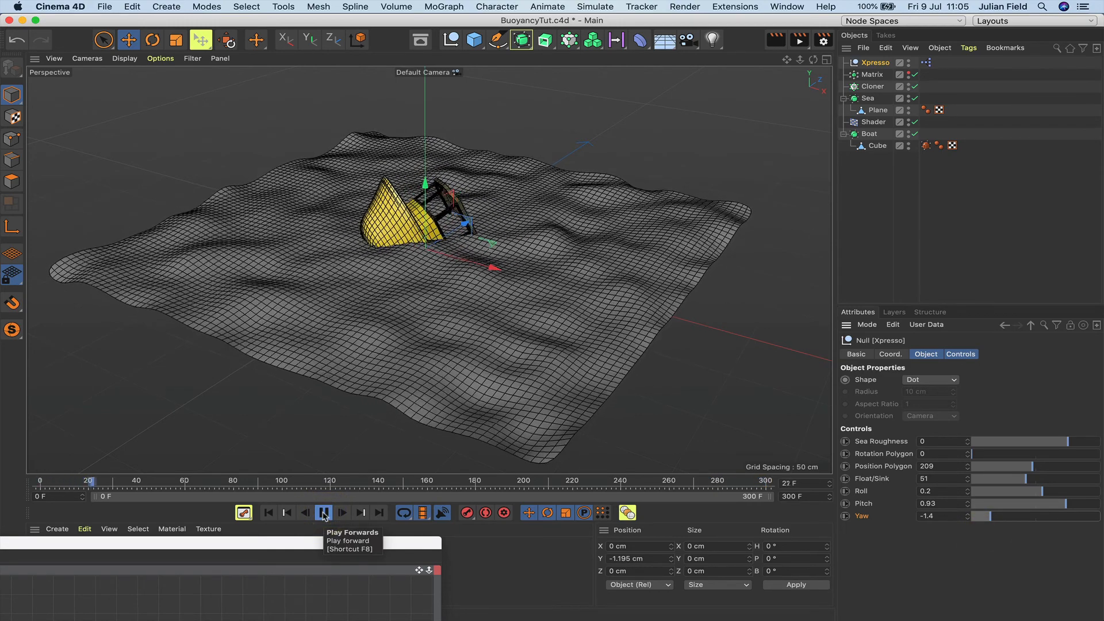
- Pause the playback, set the Xpresso null's Sea Roughness to -0.84, and play the animation briefly to test the calmer sea
left_click(323, 512)
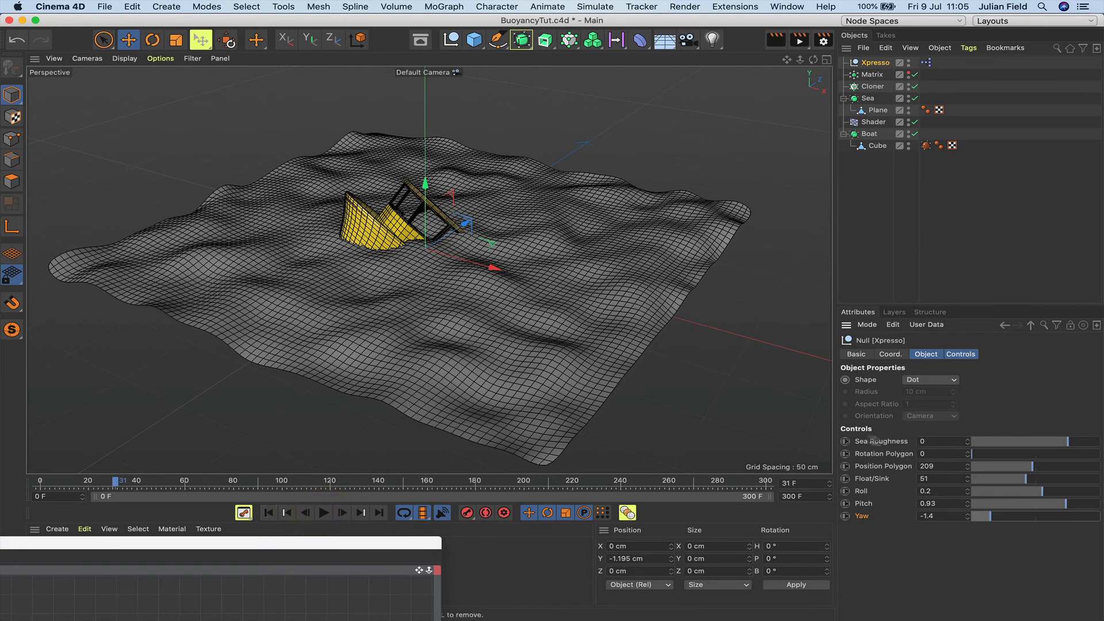
left_click_drag(1035, 444, 985, 456)
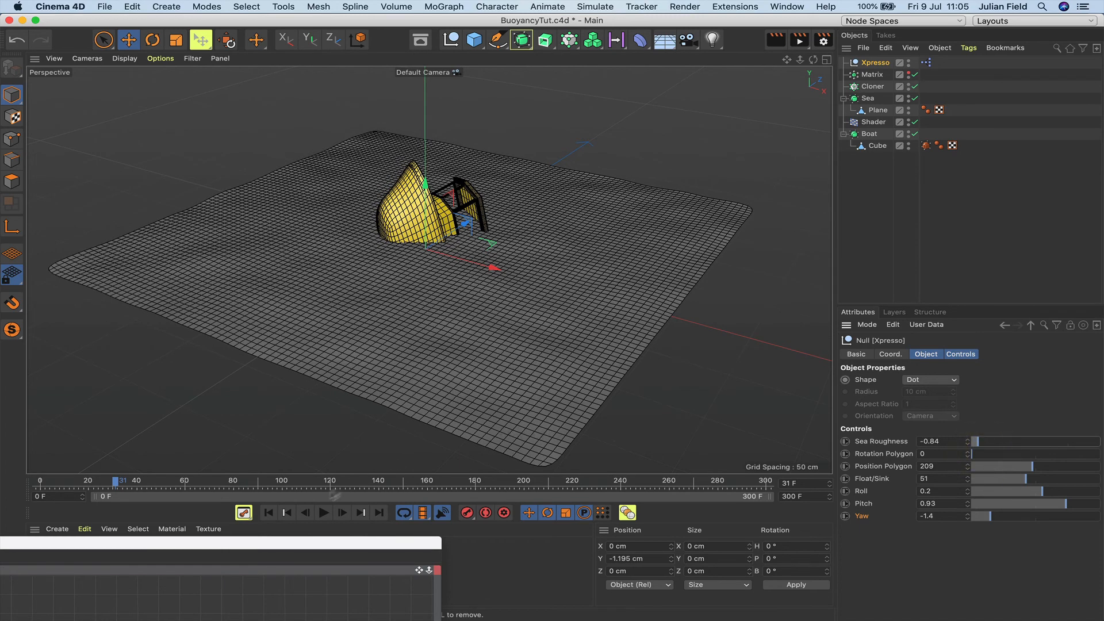
left_click(322, 513)
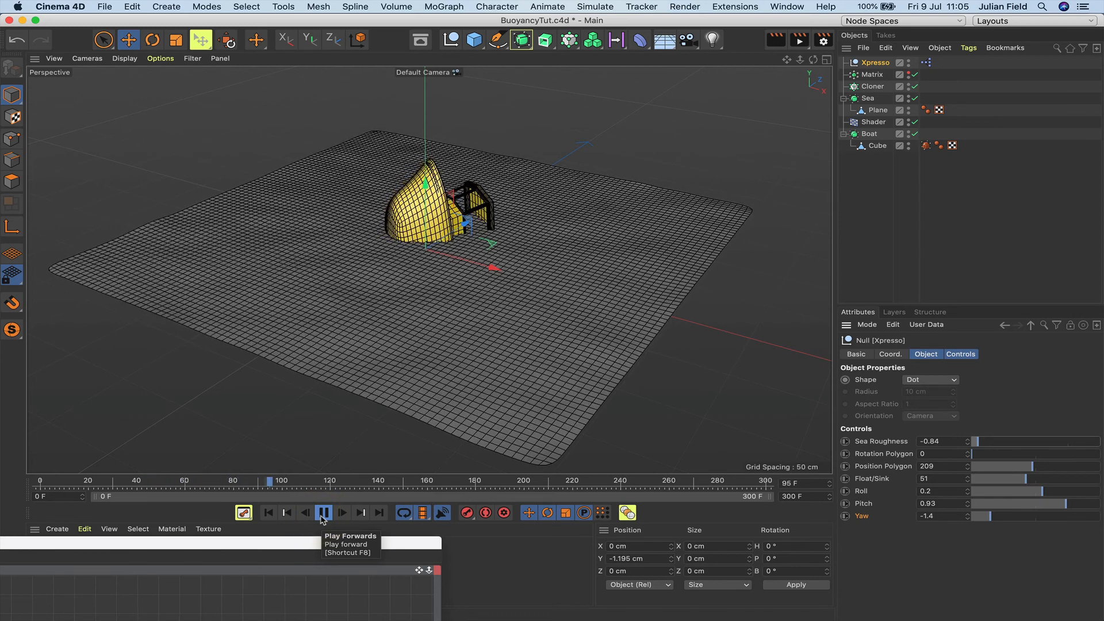
left_click(323, 513)
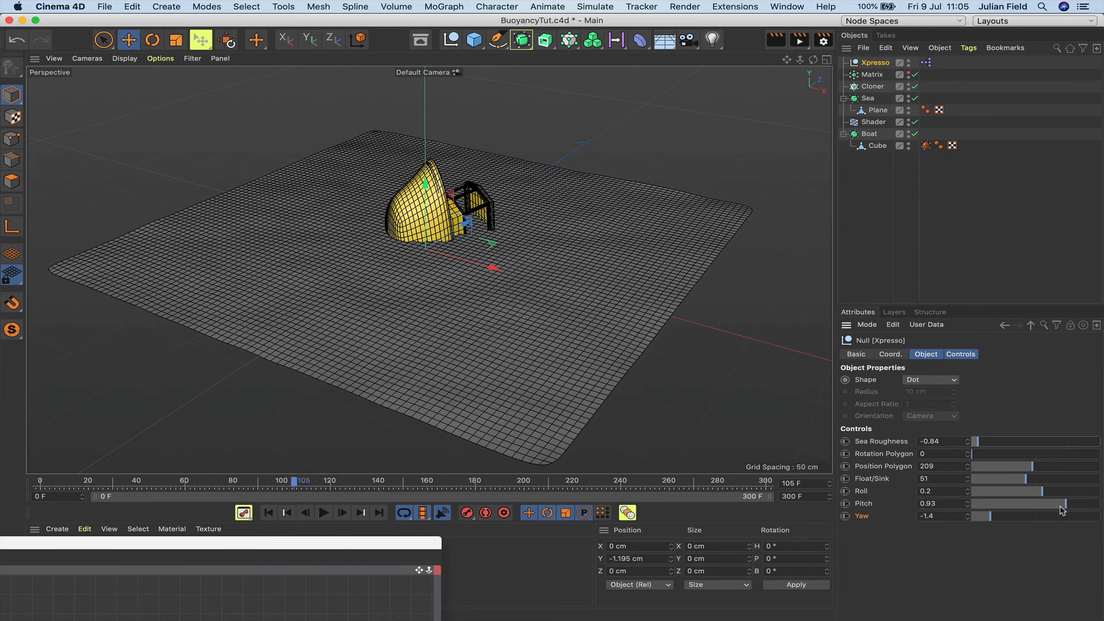
- Reduce the Pitch control to 0.48 and run the animation briefly to check the boat's tilt
left_click_drag(1062, 510, 1052, 511)
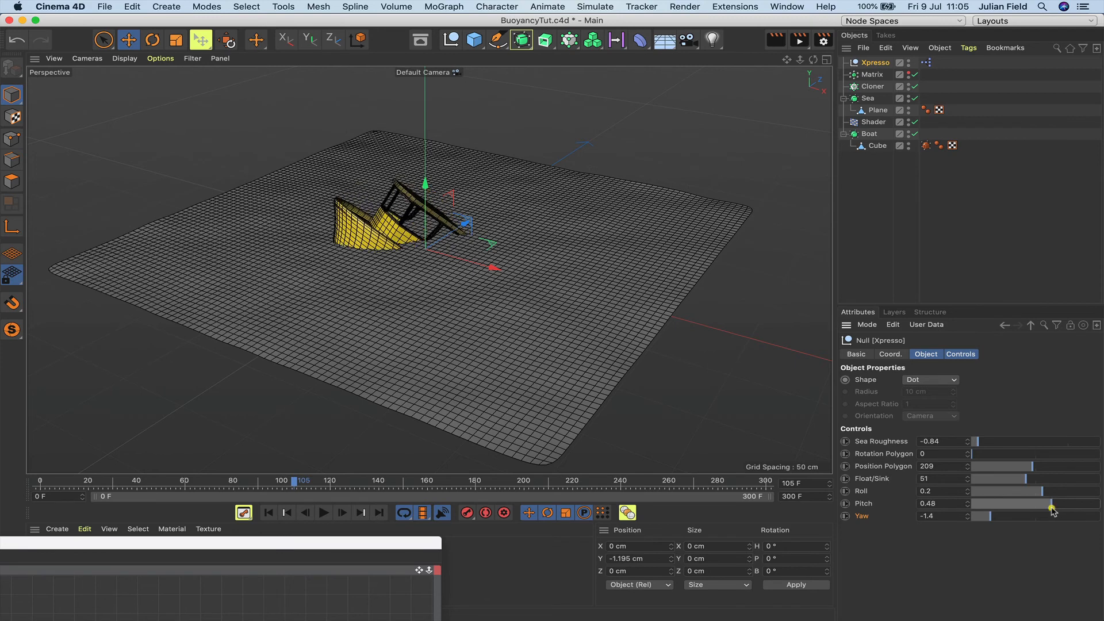
left_click(322, 512)
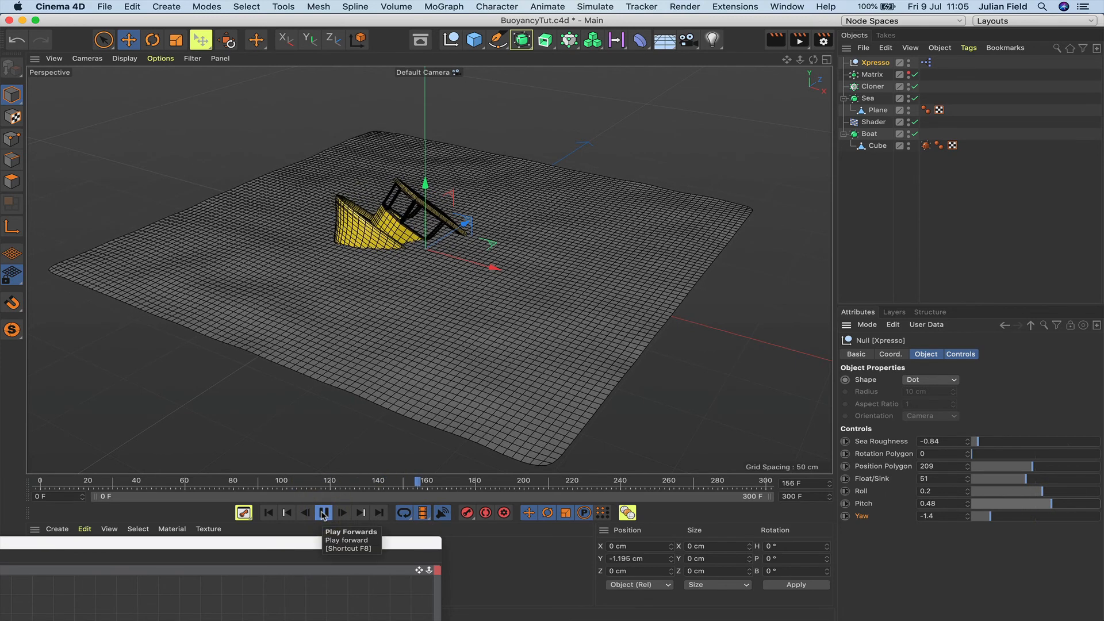
left_click(322, 513)
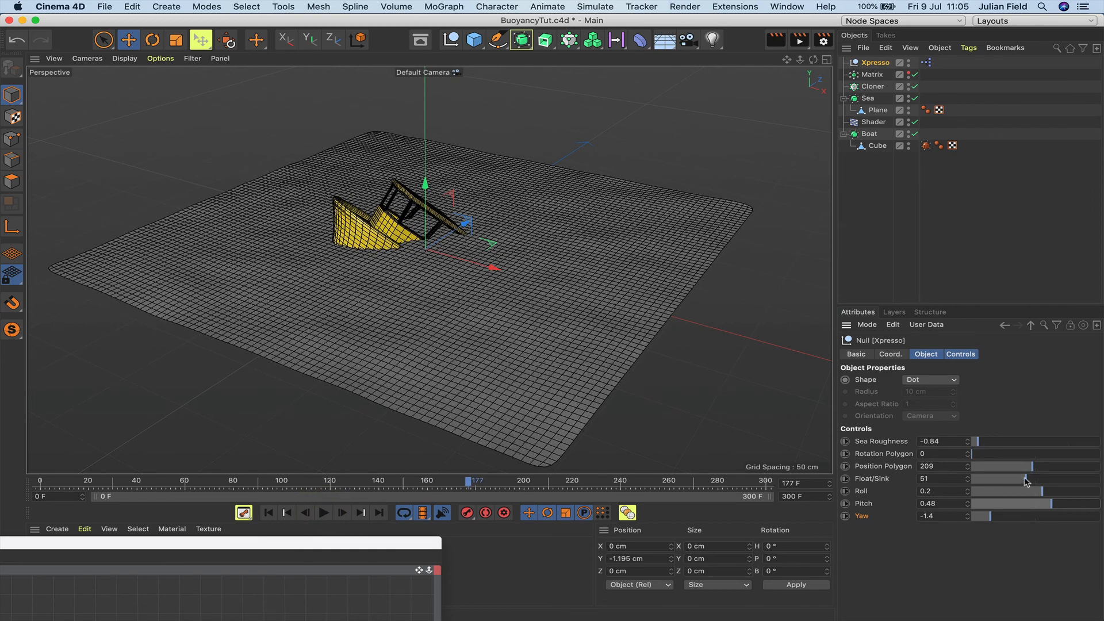
- Raise the Float/Sink control to 120 and run the animation briefly to test sinking the boat
left_click_drag(1026, 480, 1102, 468)
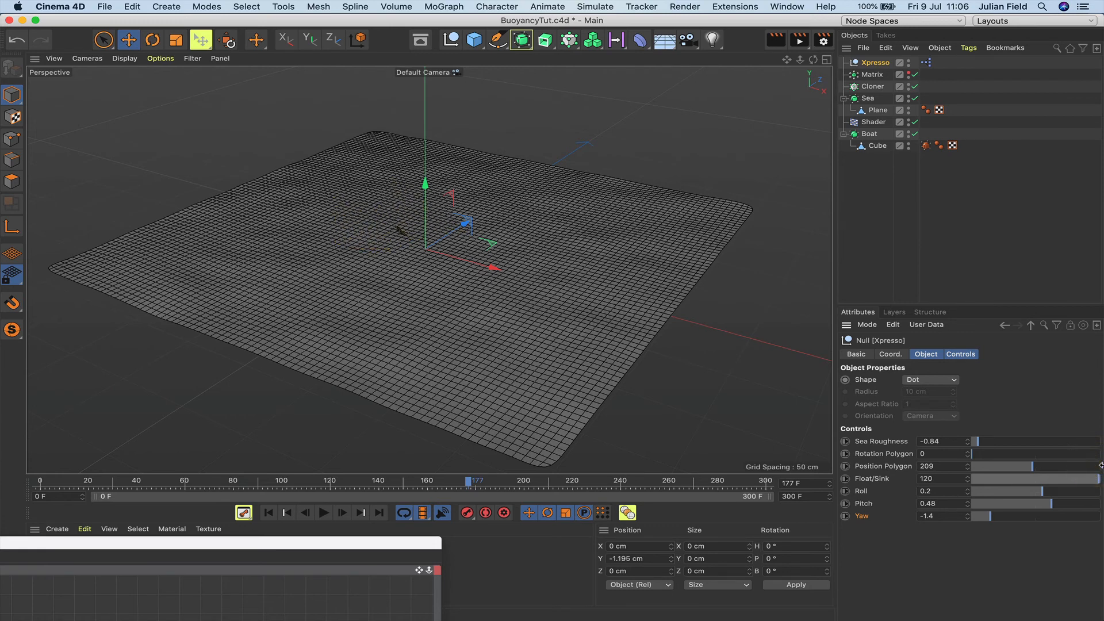
left_click(323, 512)
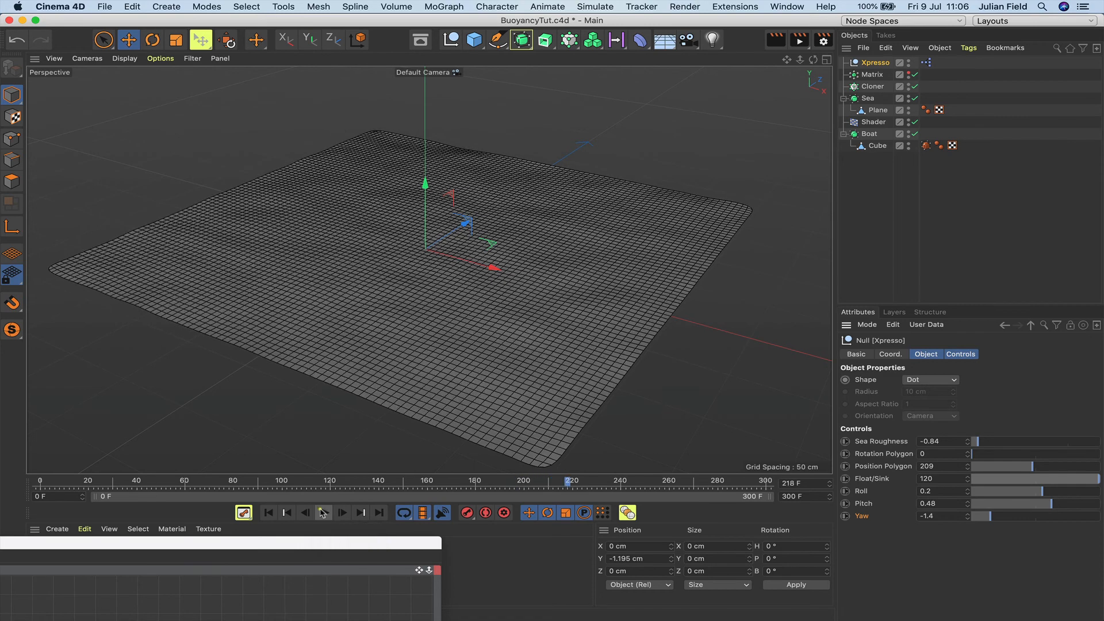
left_click(323, 512)
- Lower the Float/Sink control to 32 and run the animation briefly to test the boat's height in the water
left_click_drag(1087, 480, 1005, 488)
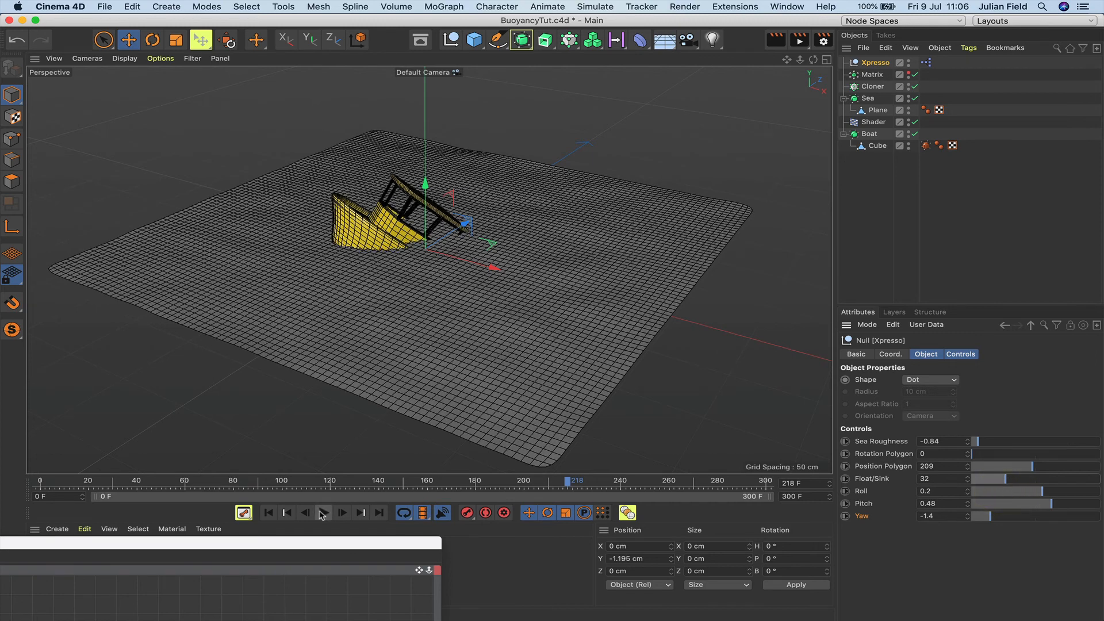
left_click(322, 512)
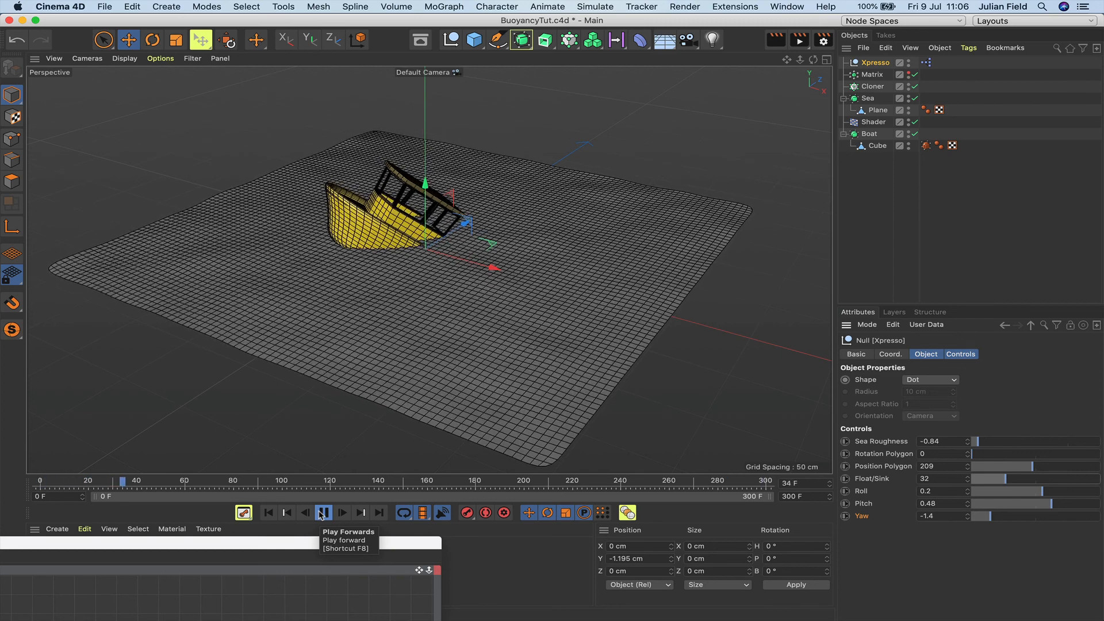
left_click(323, 512)
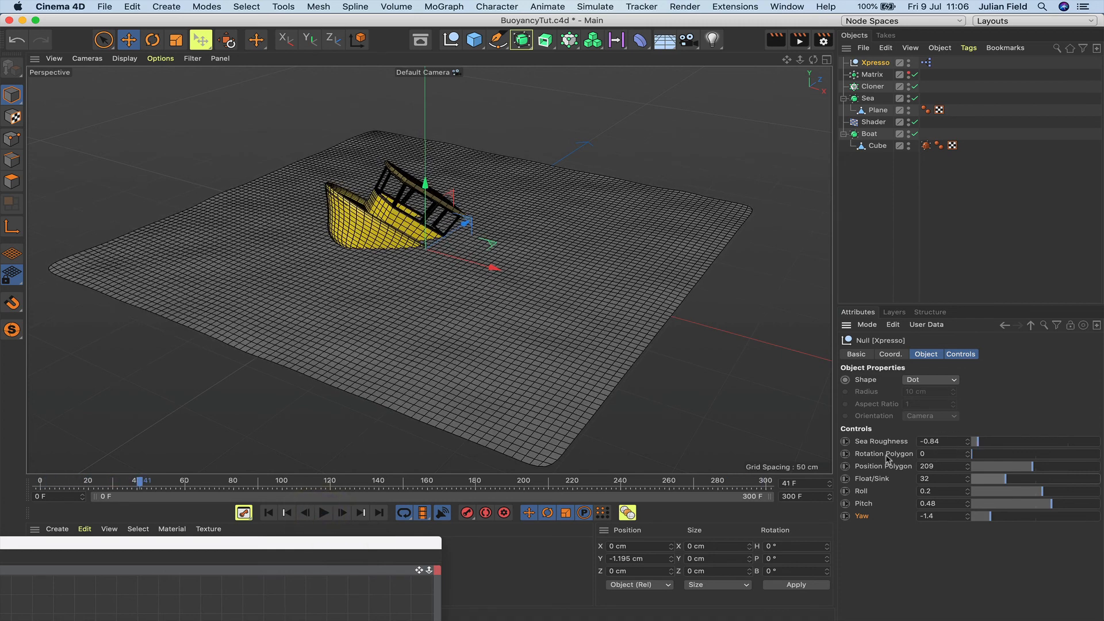
- Set the Rotation Polygon control to 104 and run the animation briefly to test it
left_click_drag(978, 460, 1003, 460)
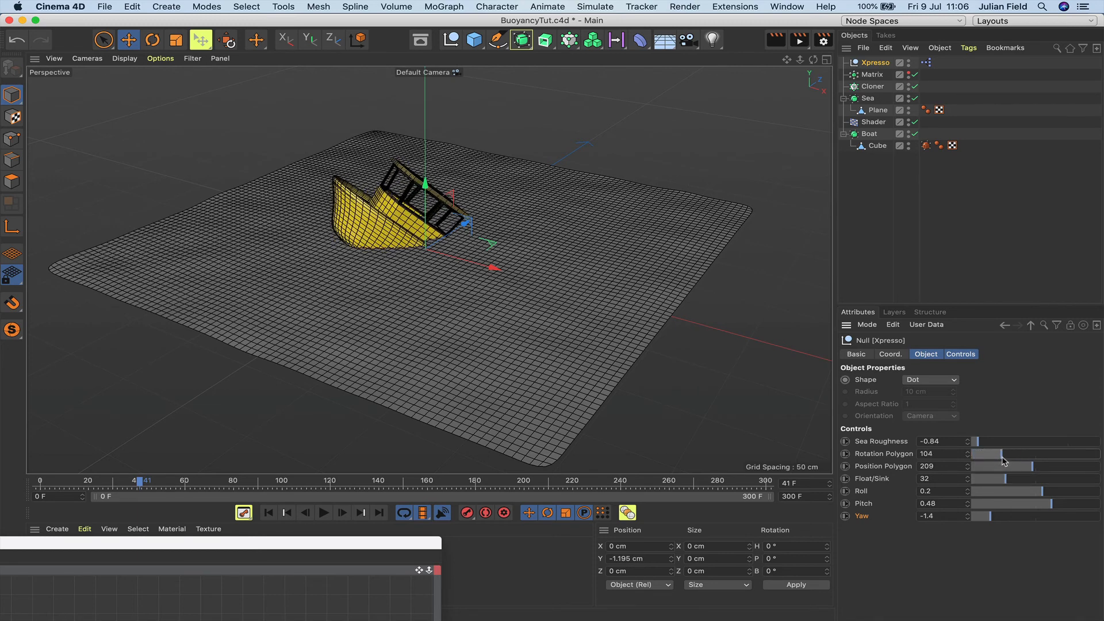
left_click(324, 512)
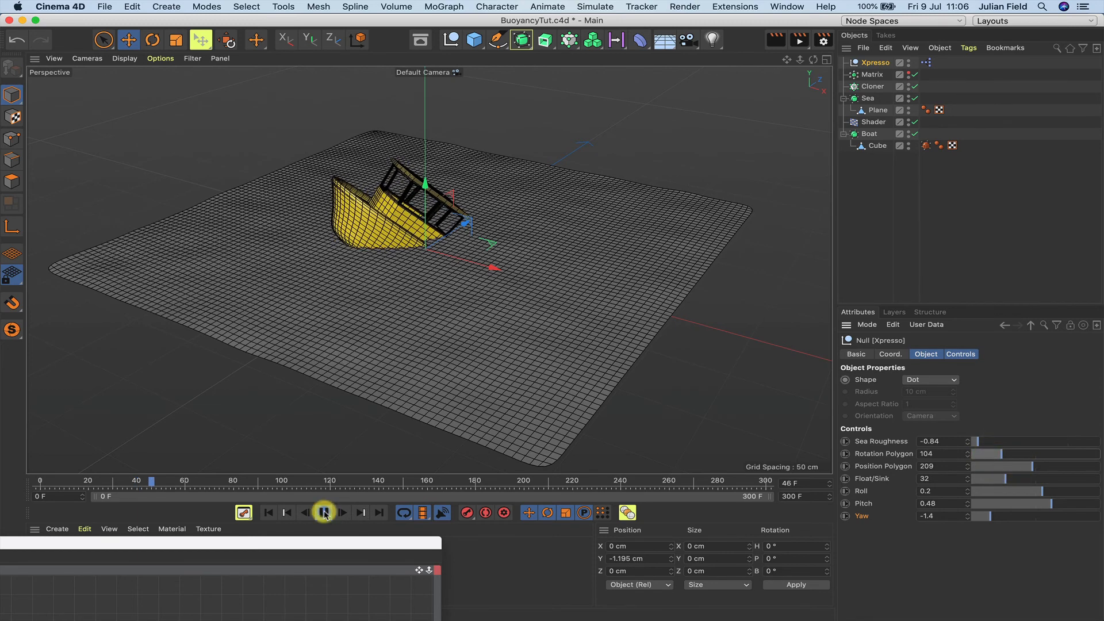
left_click(324, 513)
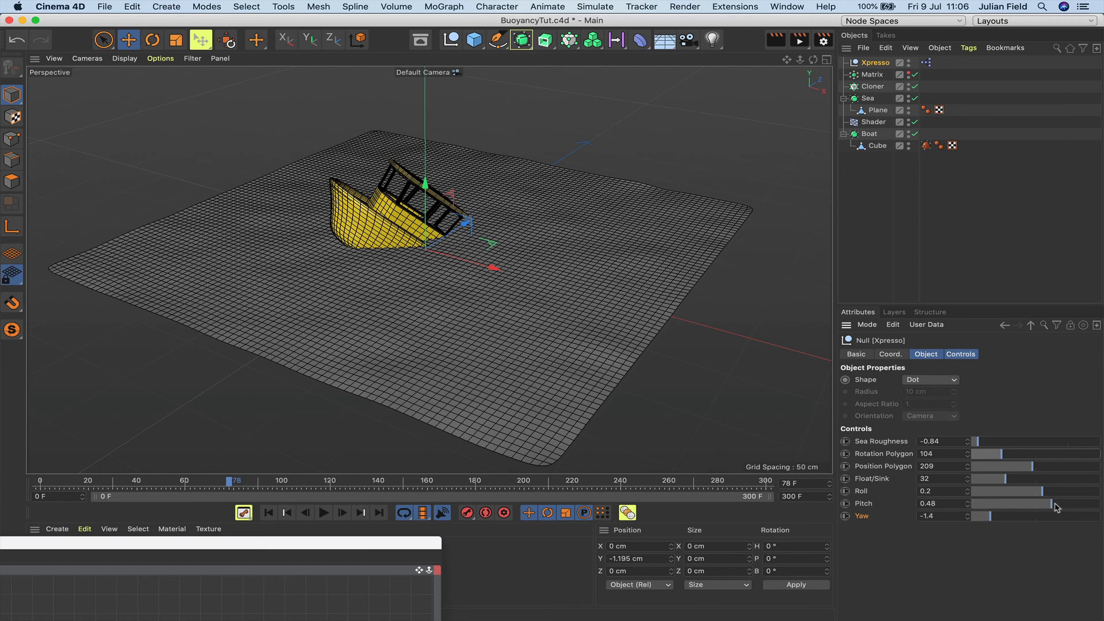
- Set Pitch to 2 and Float/Sink to 0, and run the animation briefly to test capsizing the boat
left_click_drag(1054, 506, 1102, 500)
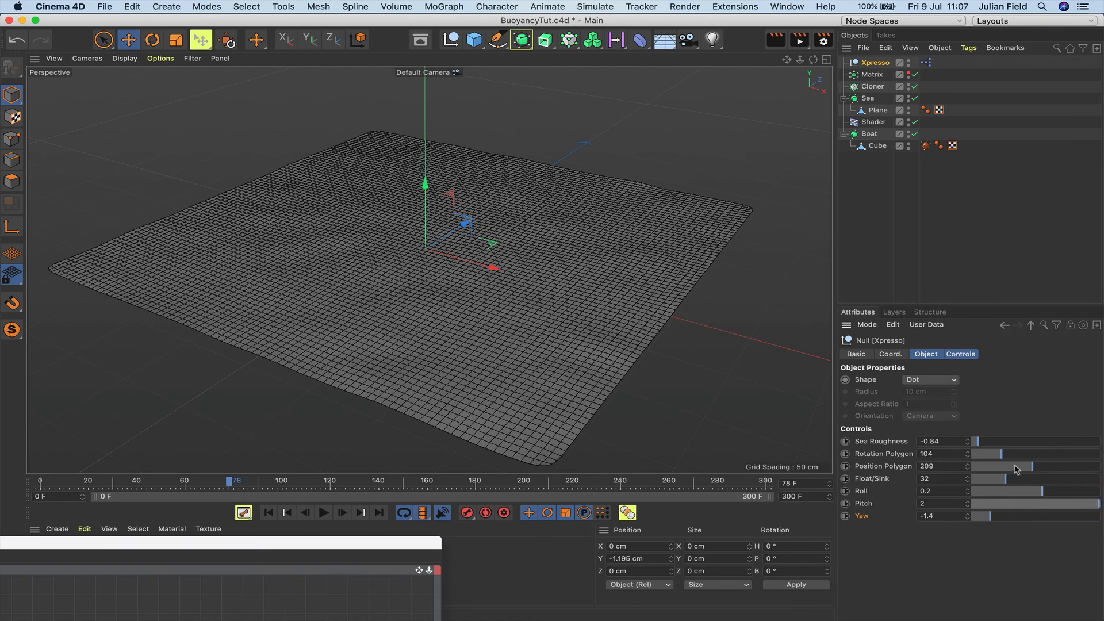
left_click_drag(1003, 485, 970, 487)
left_click(324, 511)
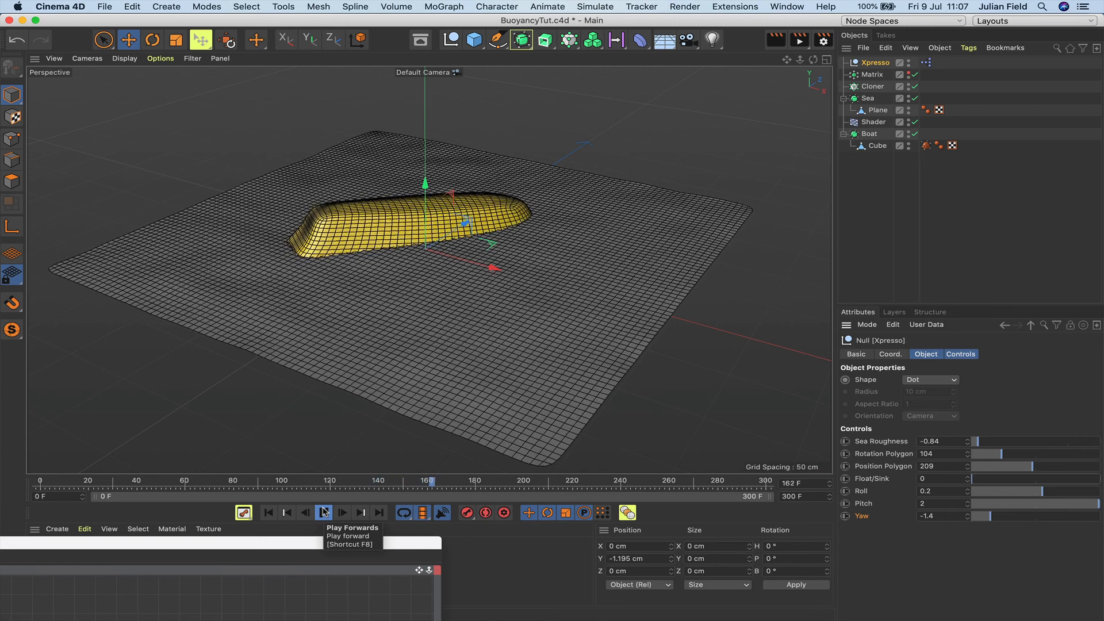
left_click(324, 511)
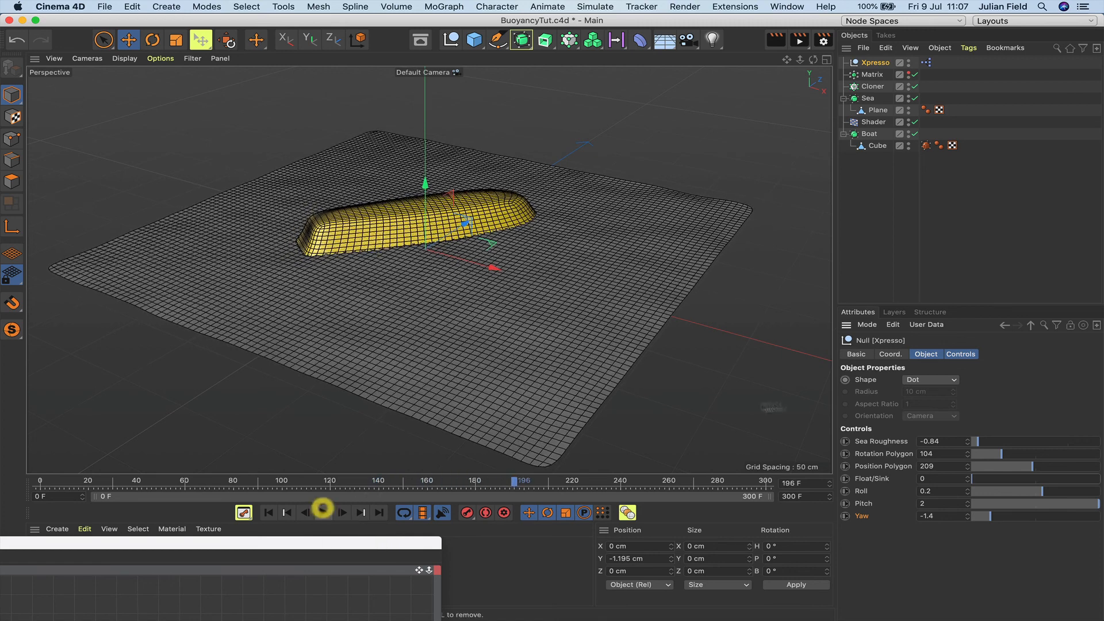
- Lower Sea Roughness to -0.9 and run the animation briefly to check the boat's motion on a flat sea
left_click(967, 448)
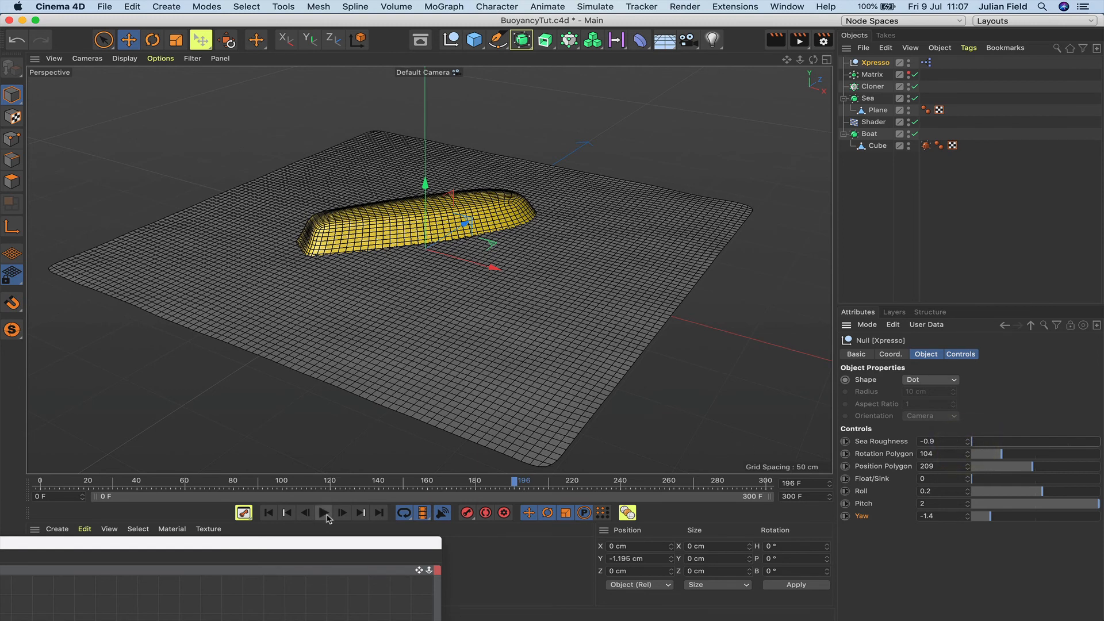
left_click(325, 513)
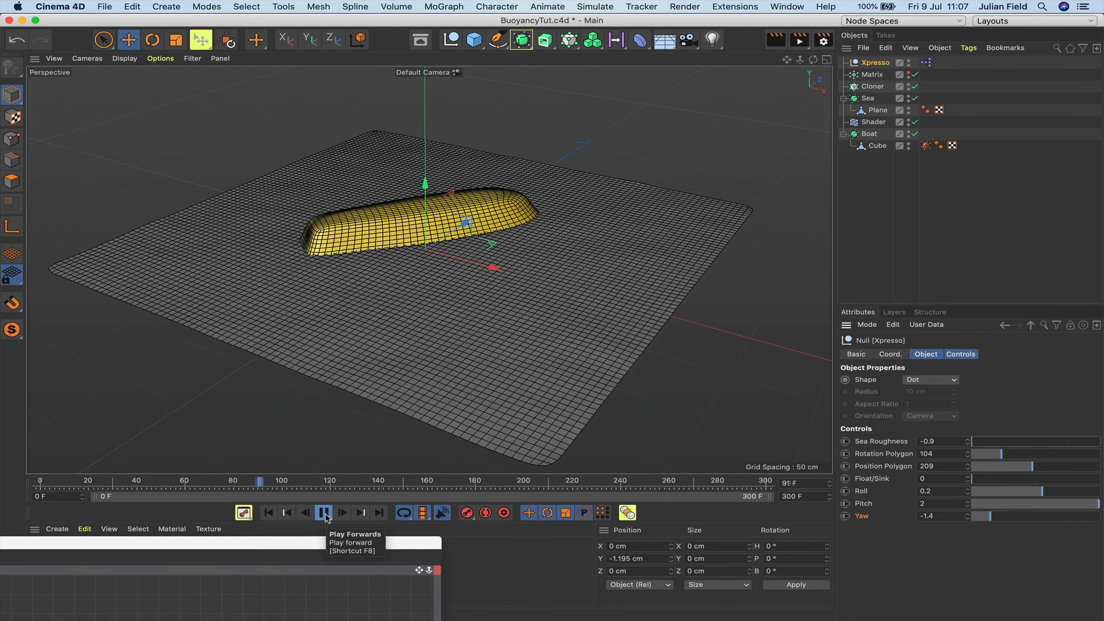
left_click(324, 512)
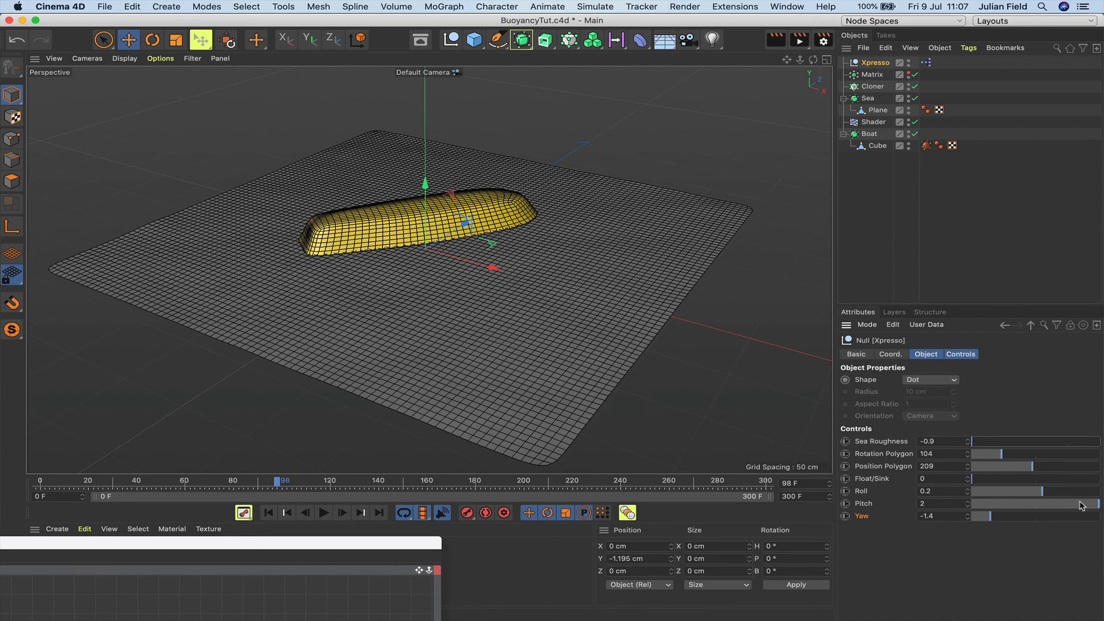
- Set the Pitch control to 0 and start playing the animation to check the upright boat
left_click_drag(1081, 506, 1000, 514)
left_click_drag(1033, 505, 1038, 504)
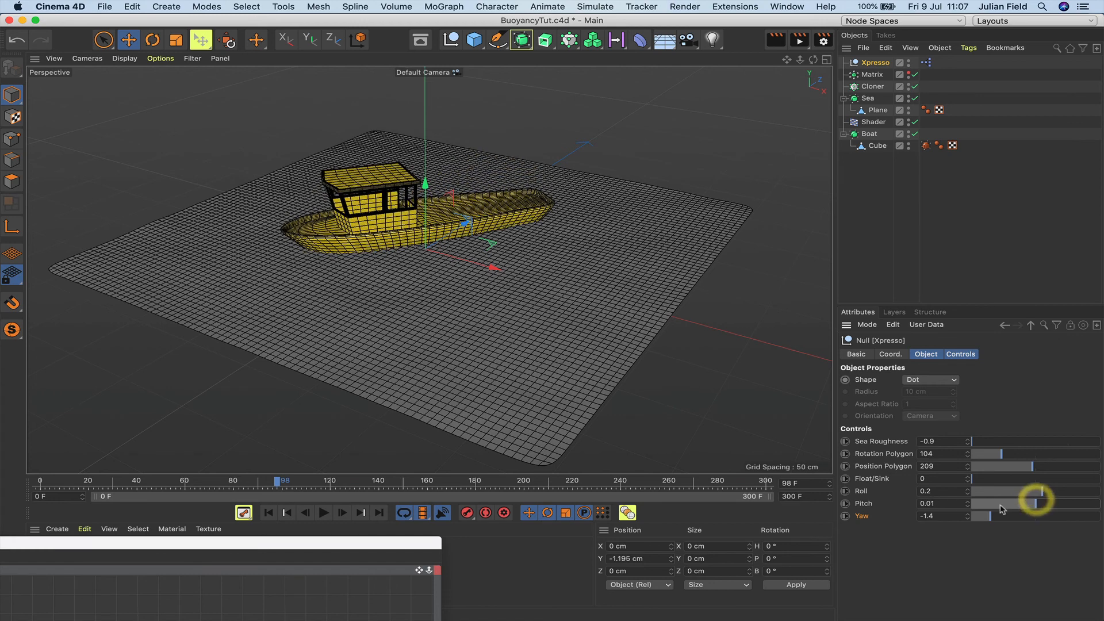
left_click(968, 506)
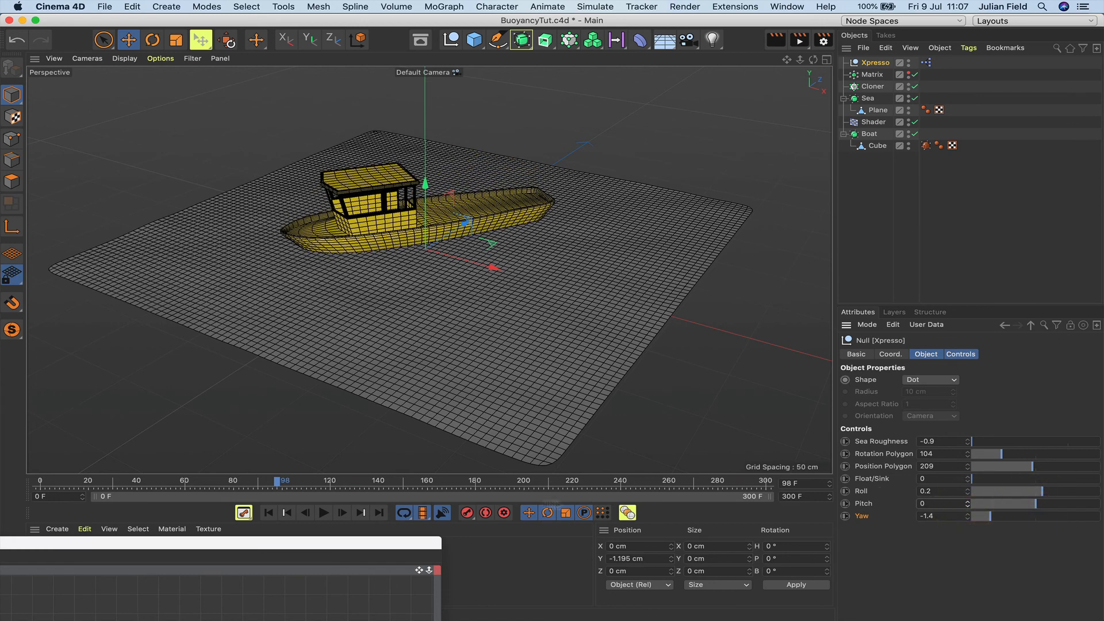
left_click(325, 512)
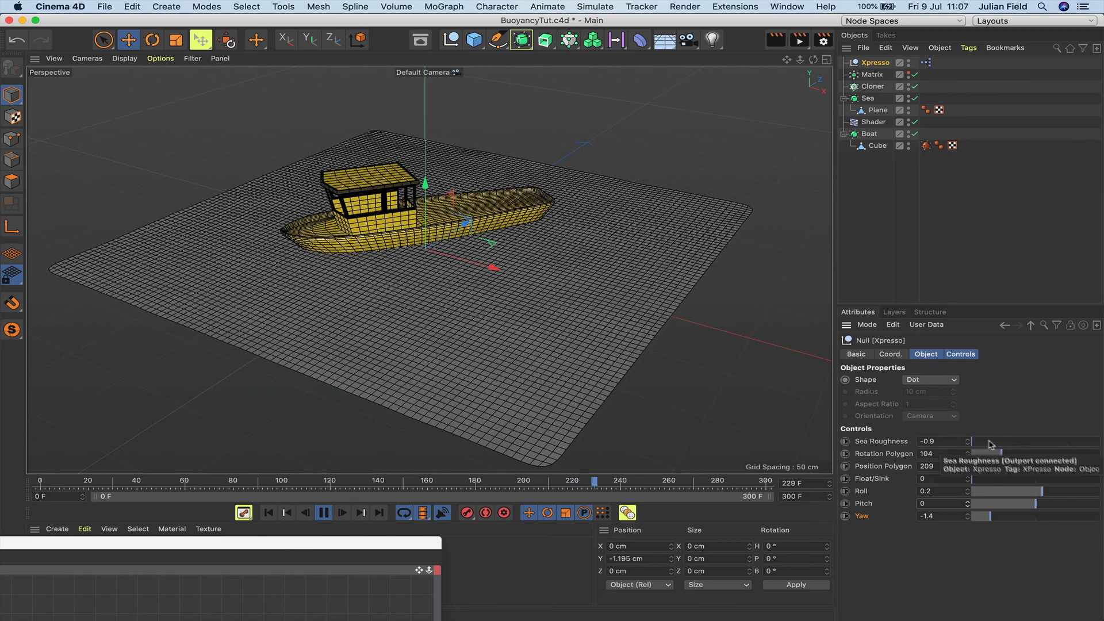
- Set Sea Roughness to -0.6, play the animation to test the boat on moderate waves, and pause it
left_click_drag(990, 443, 1004, 443)
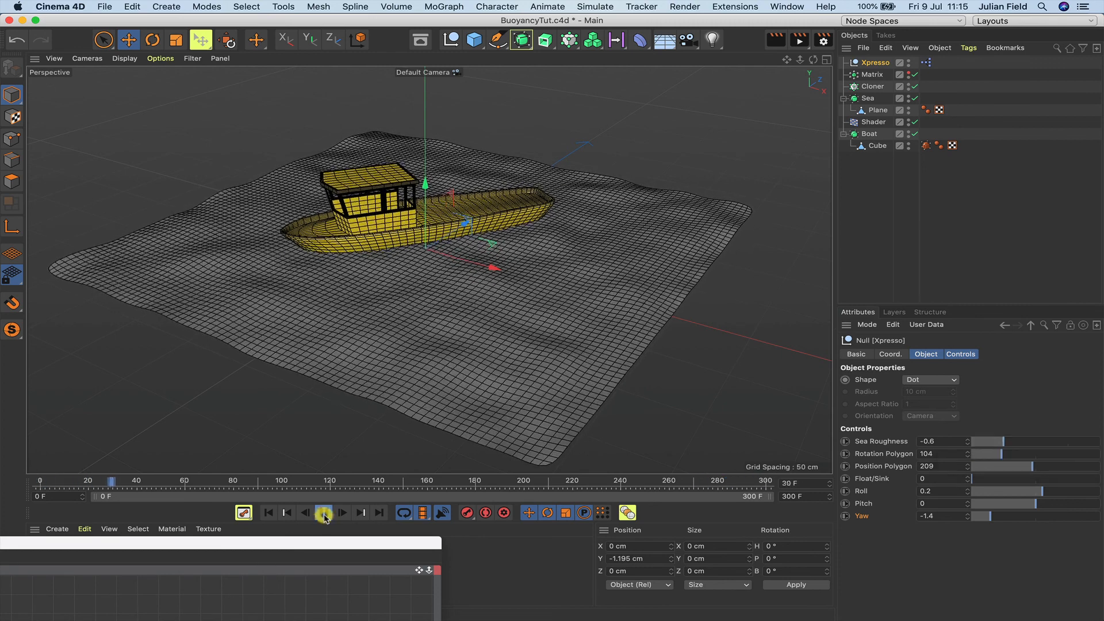
left_click(324, 514)
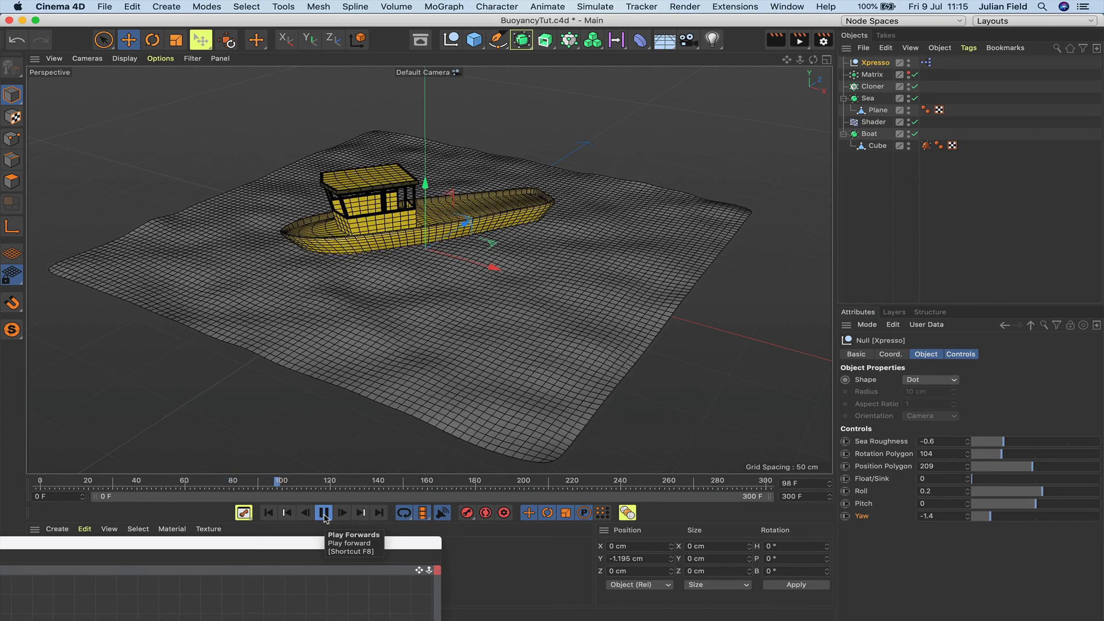
left_click(324, 513)
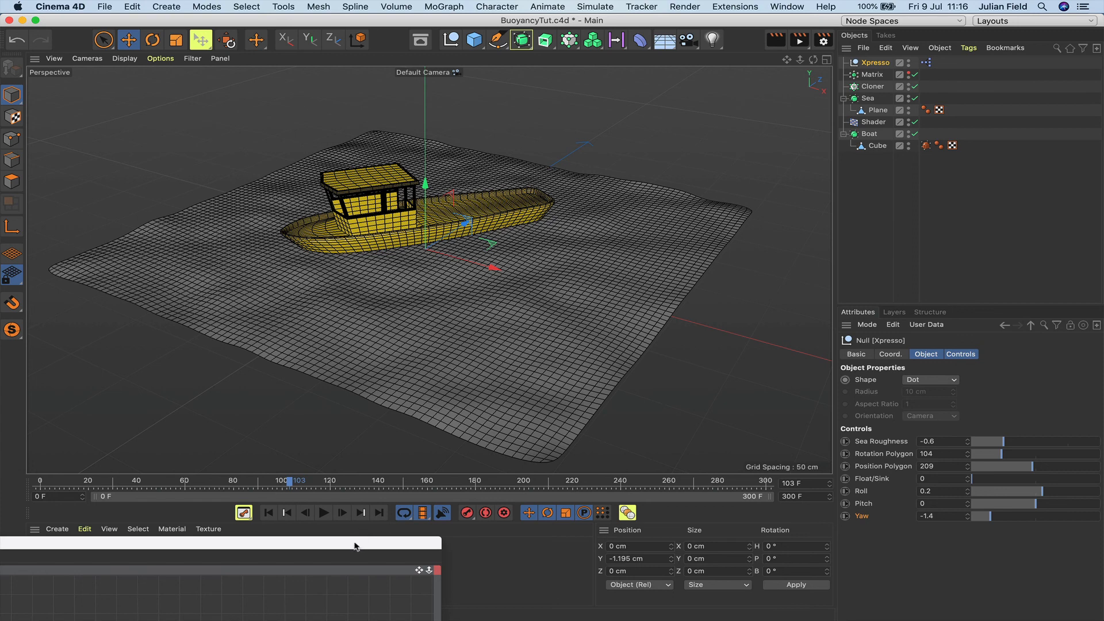
- Bring the XPresso Editor into view to examine the nodes feeding the Boat's position and rotation, and move the window back out of the way
left_click_drag(354, 542, 663, 254)
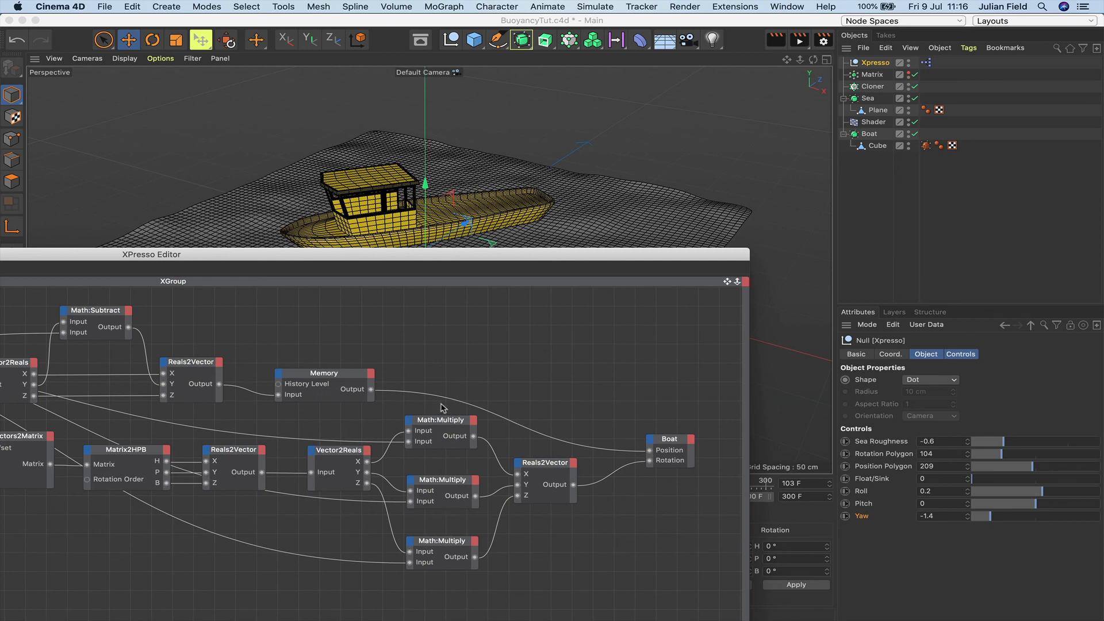
left_click_drag(732, 257, 661, 287)
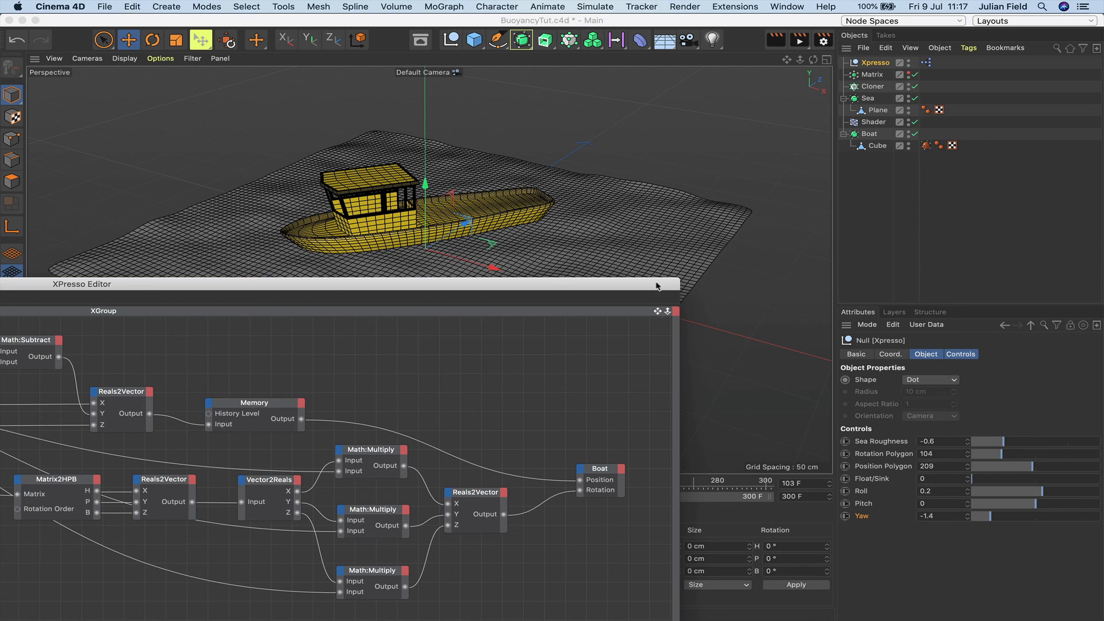
left_click_drag(657, 286, 545, 407)
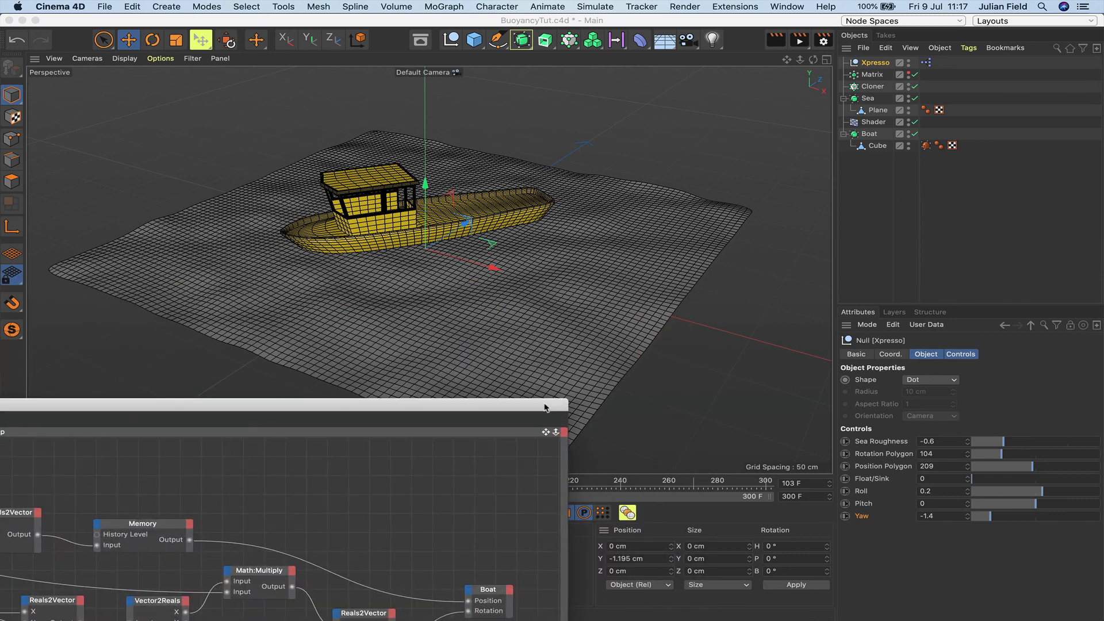